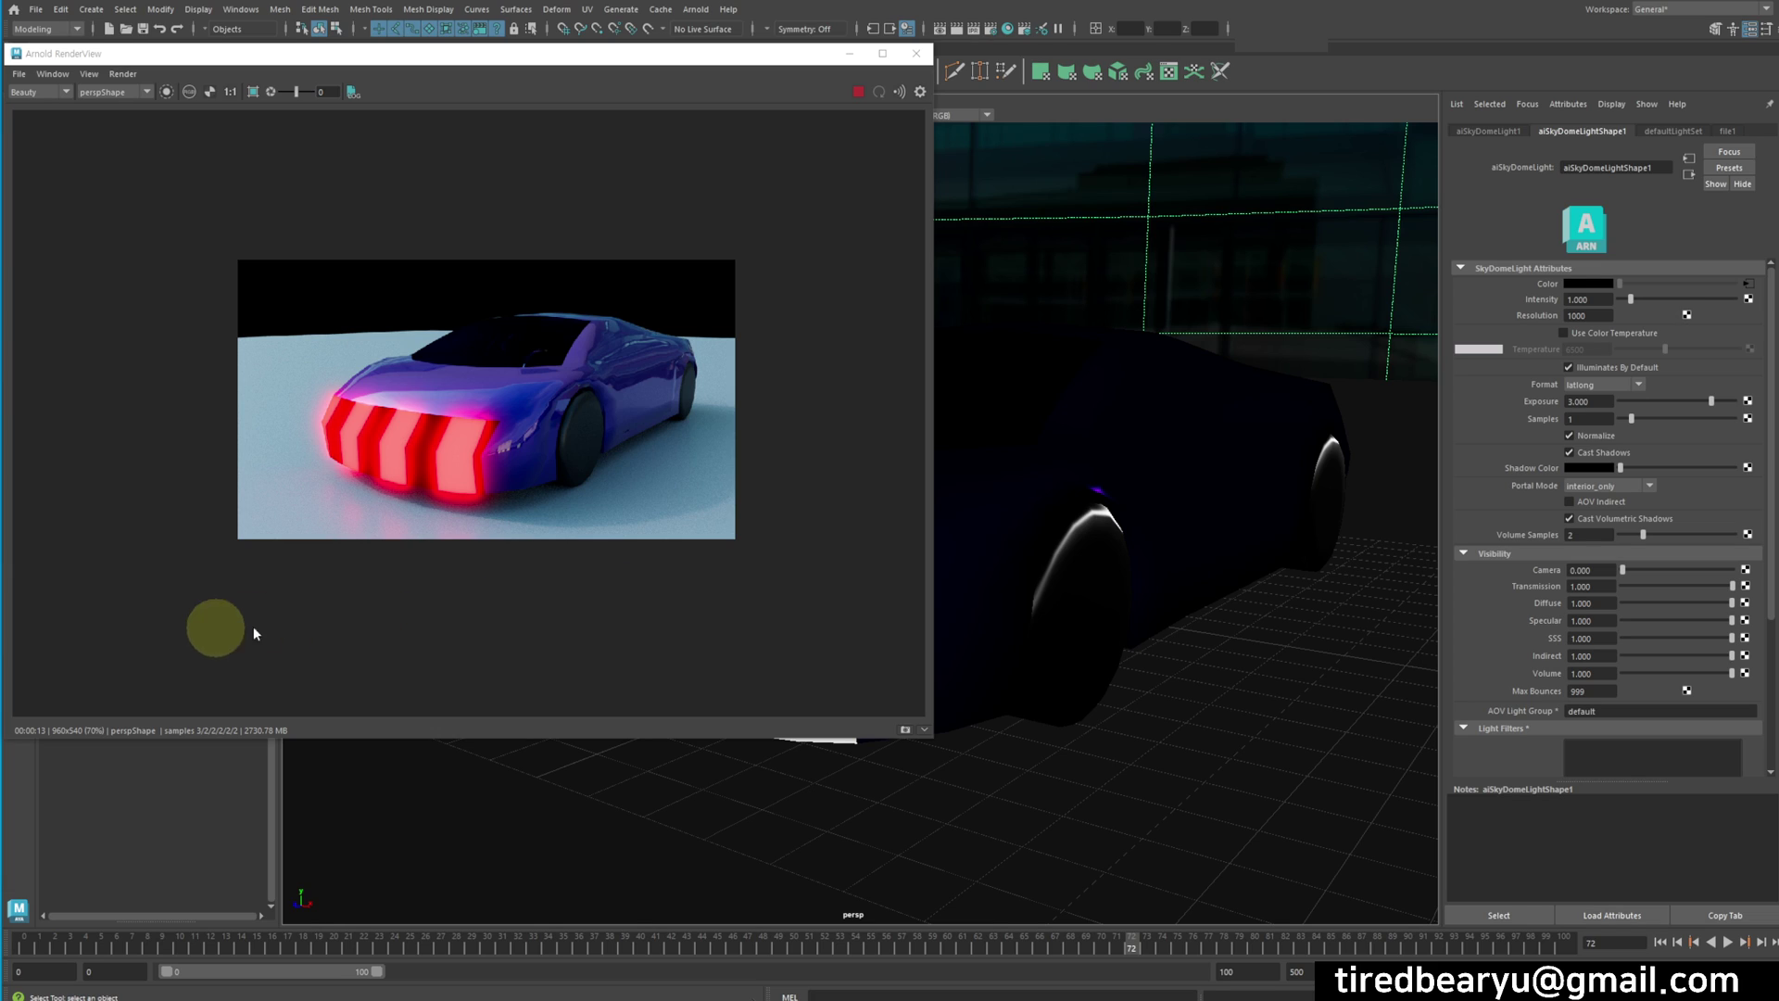
Play the car animation, stop it, and close the render view
click(1726, 943)
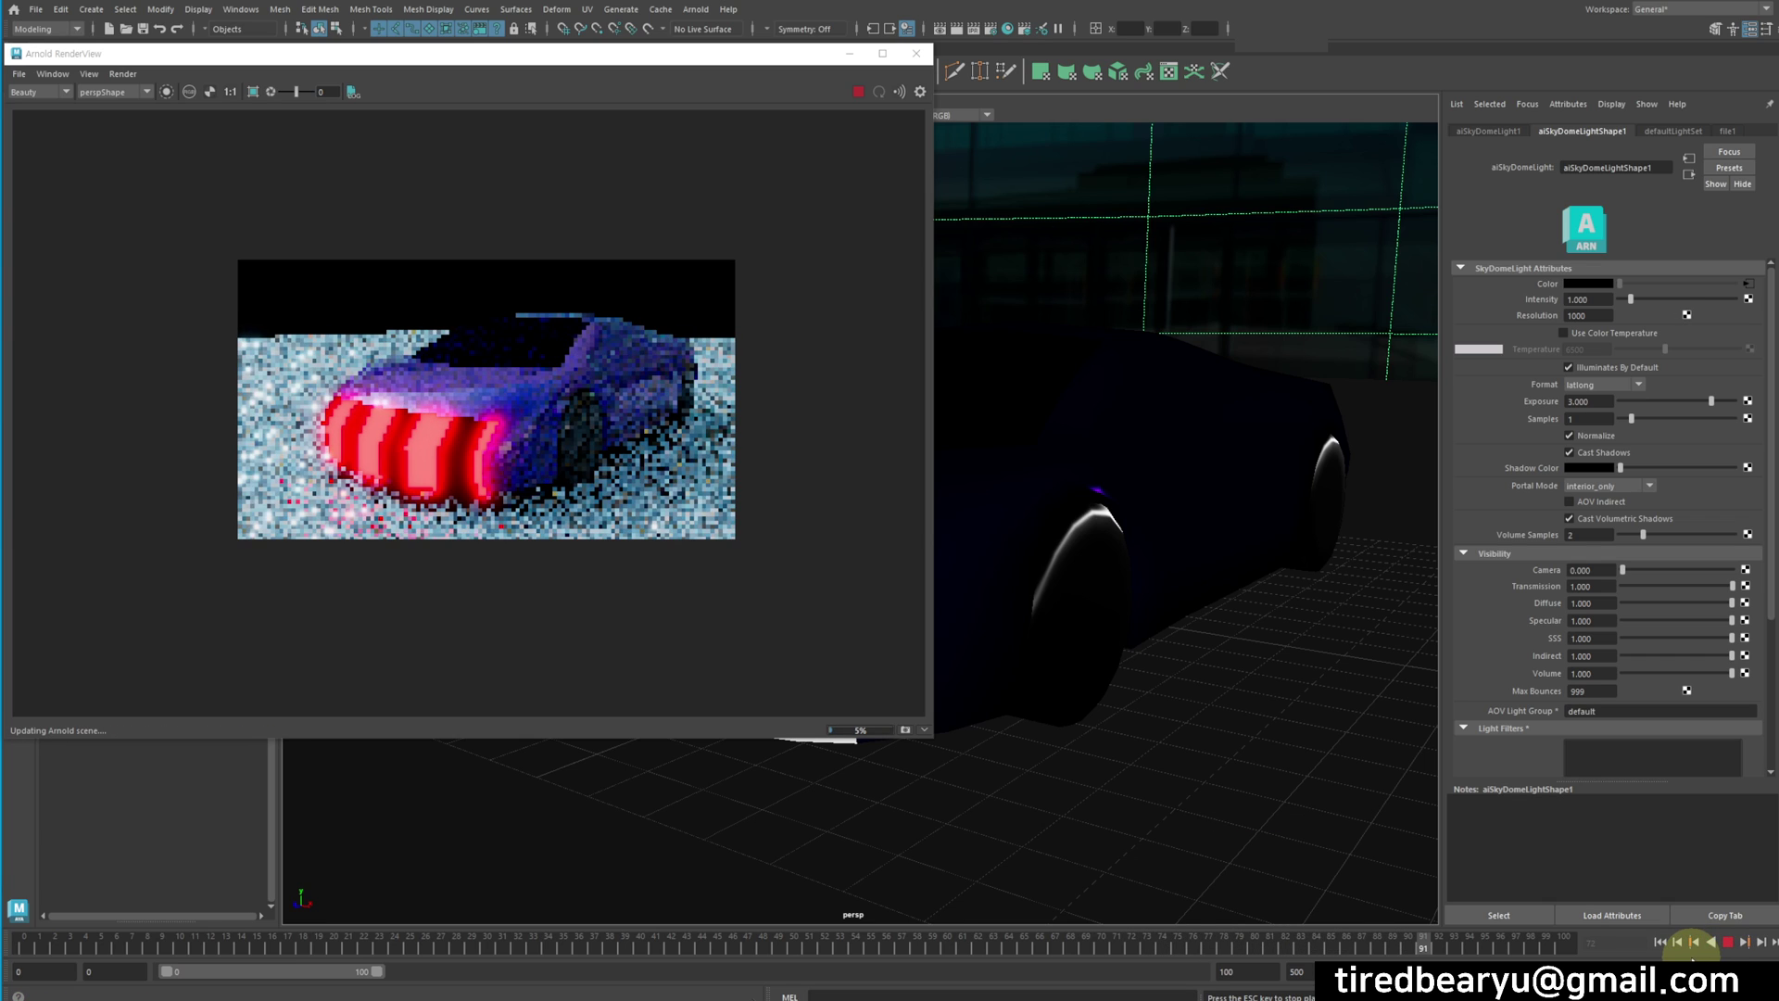
click(1729, 944)
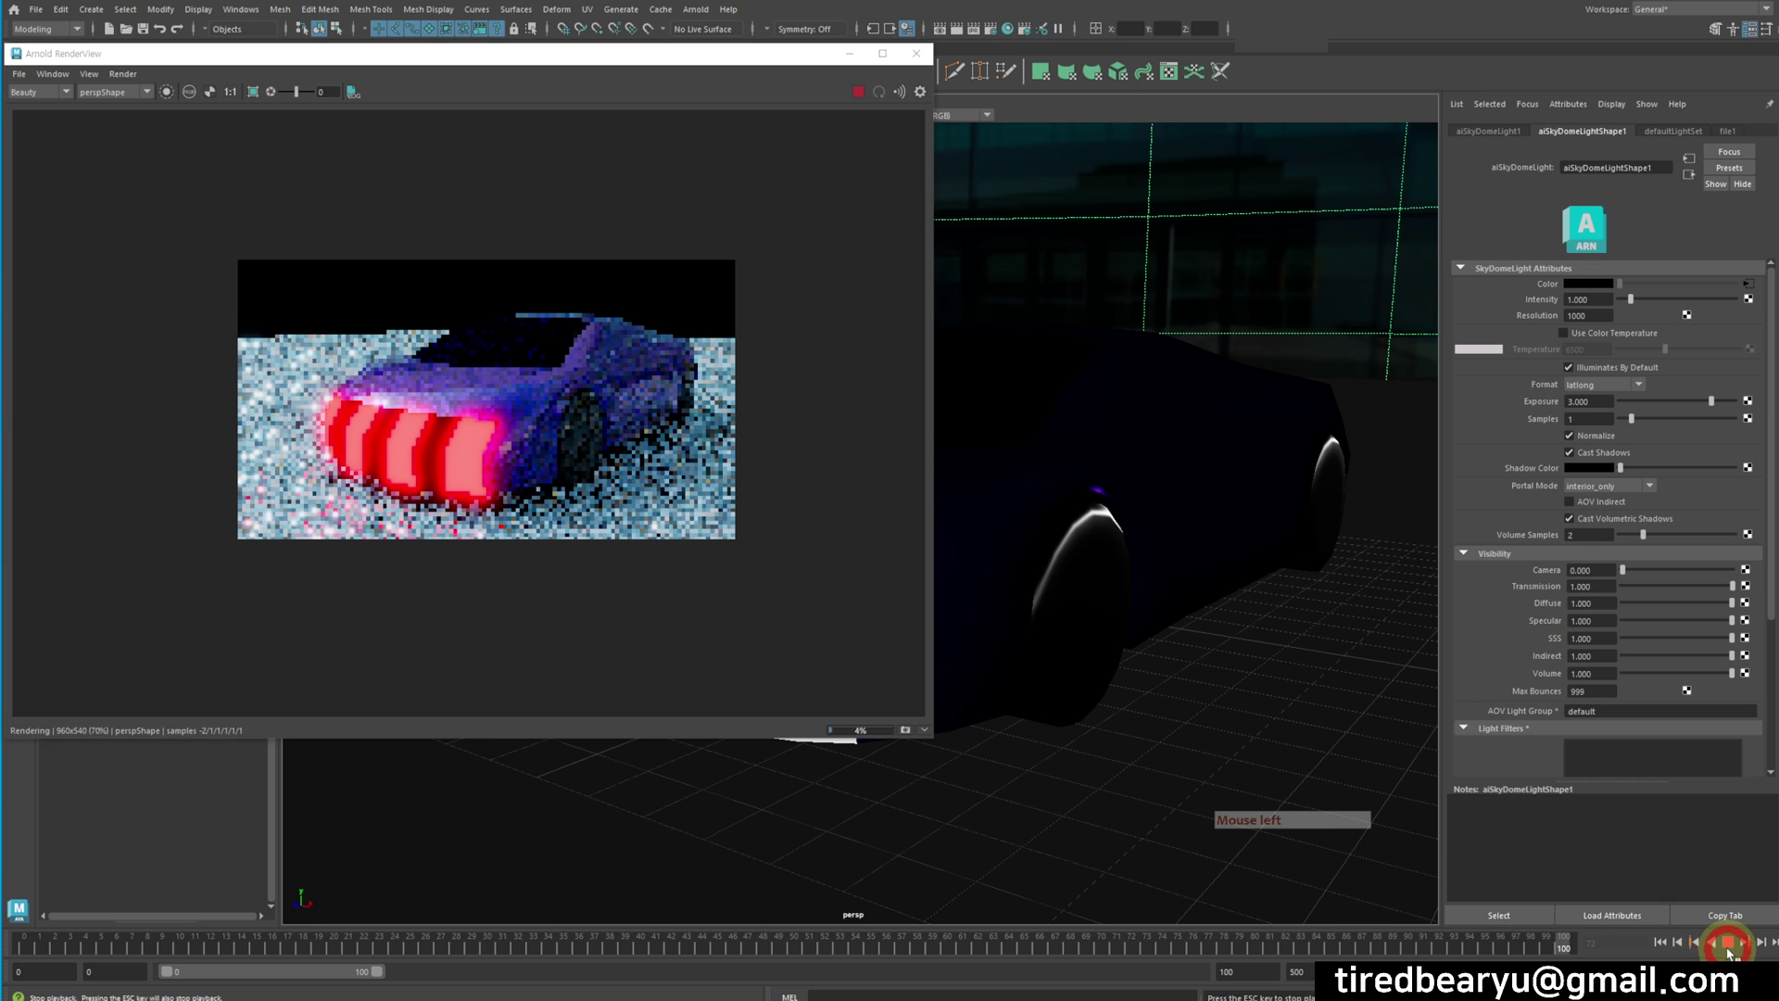
click(918, 55)
Create a new empty scene in place of the current car scene
alt+drag(1129, 484, 1041, 445)
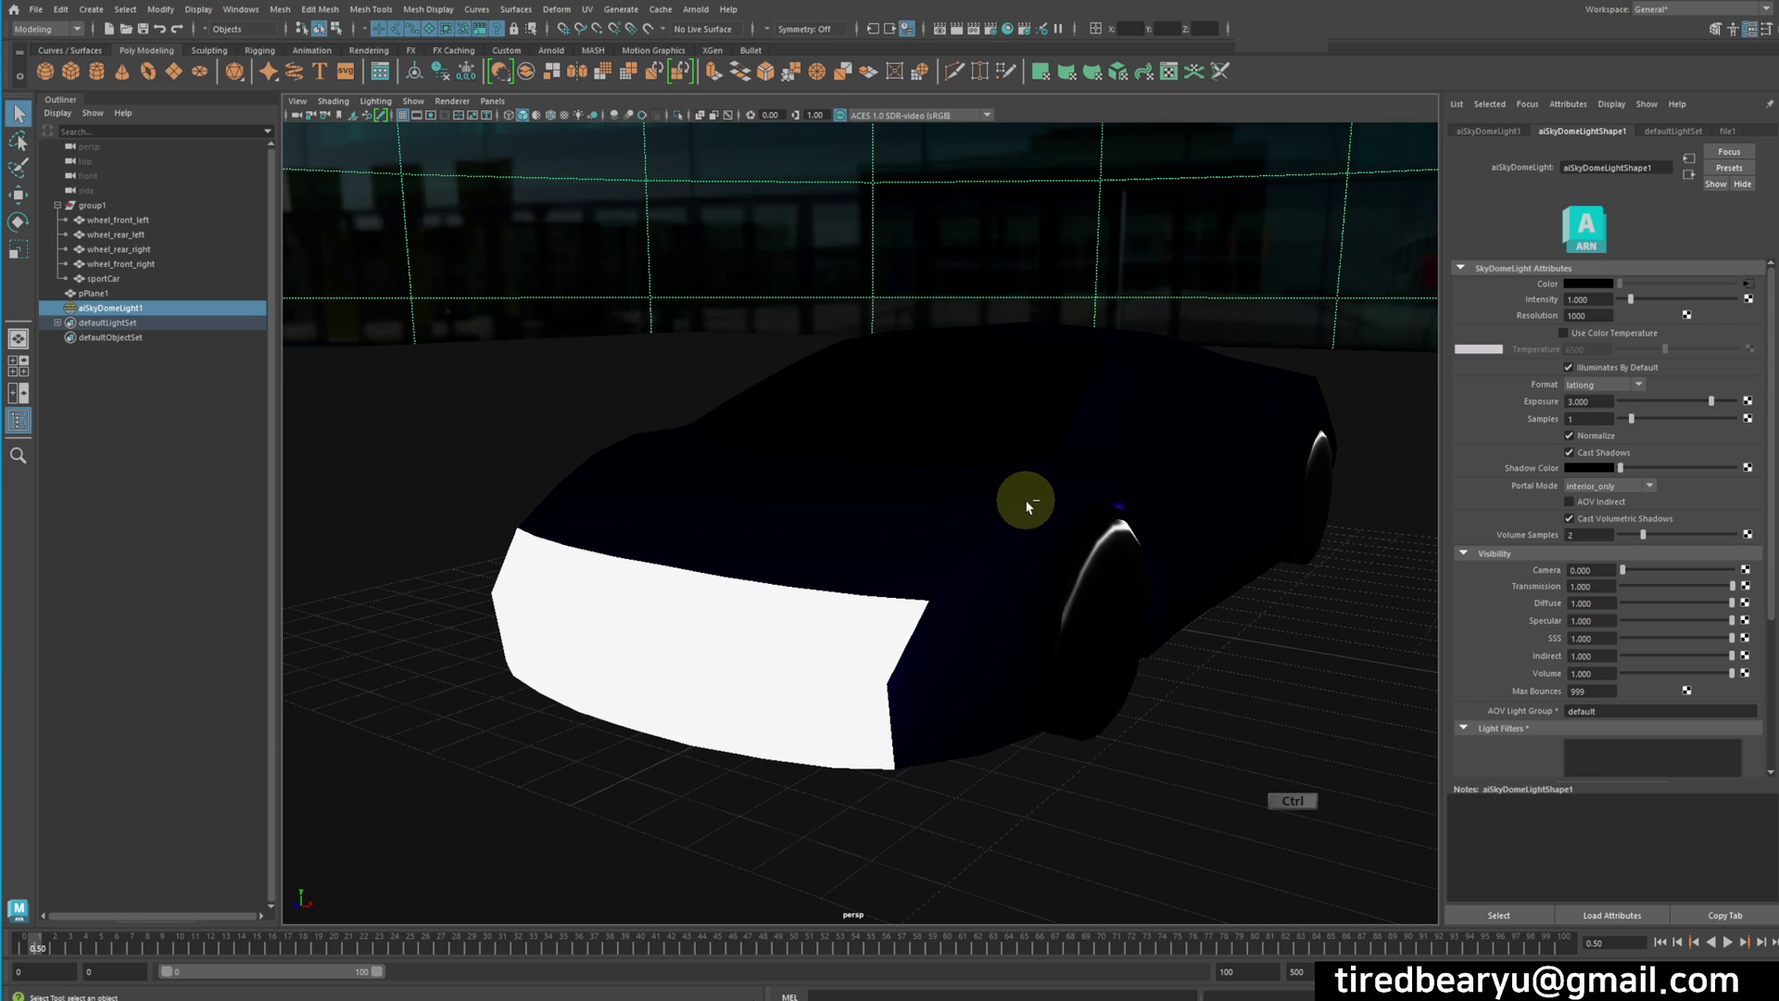
key(ctrl+n)
click(1070, 510)
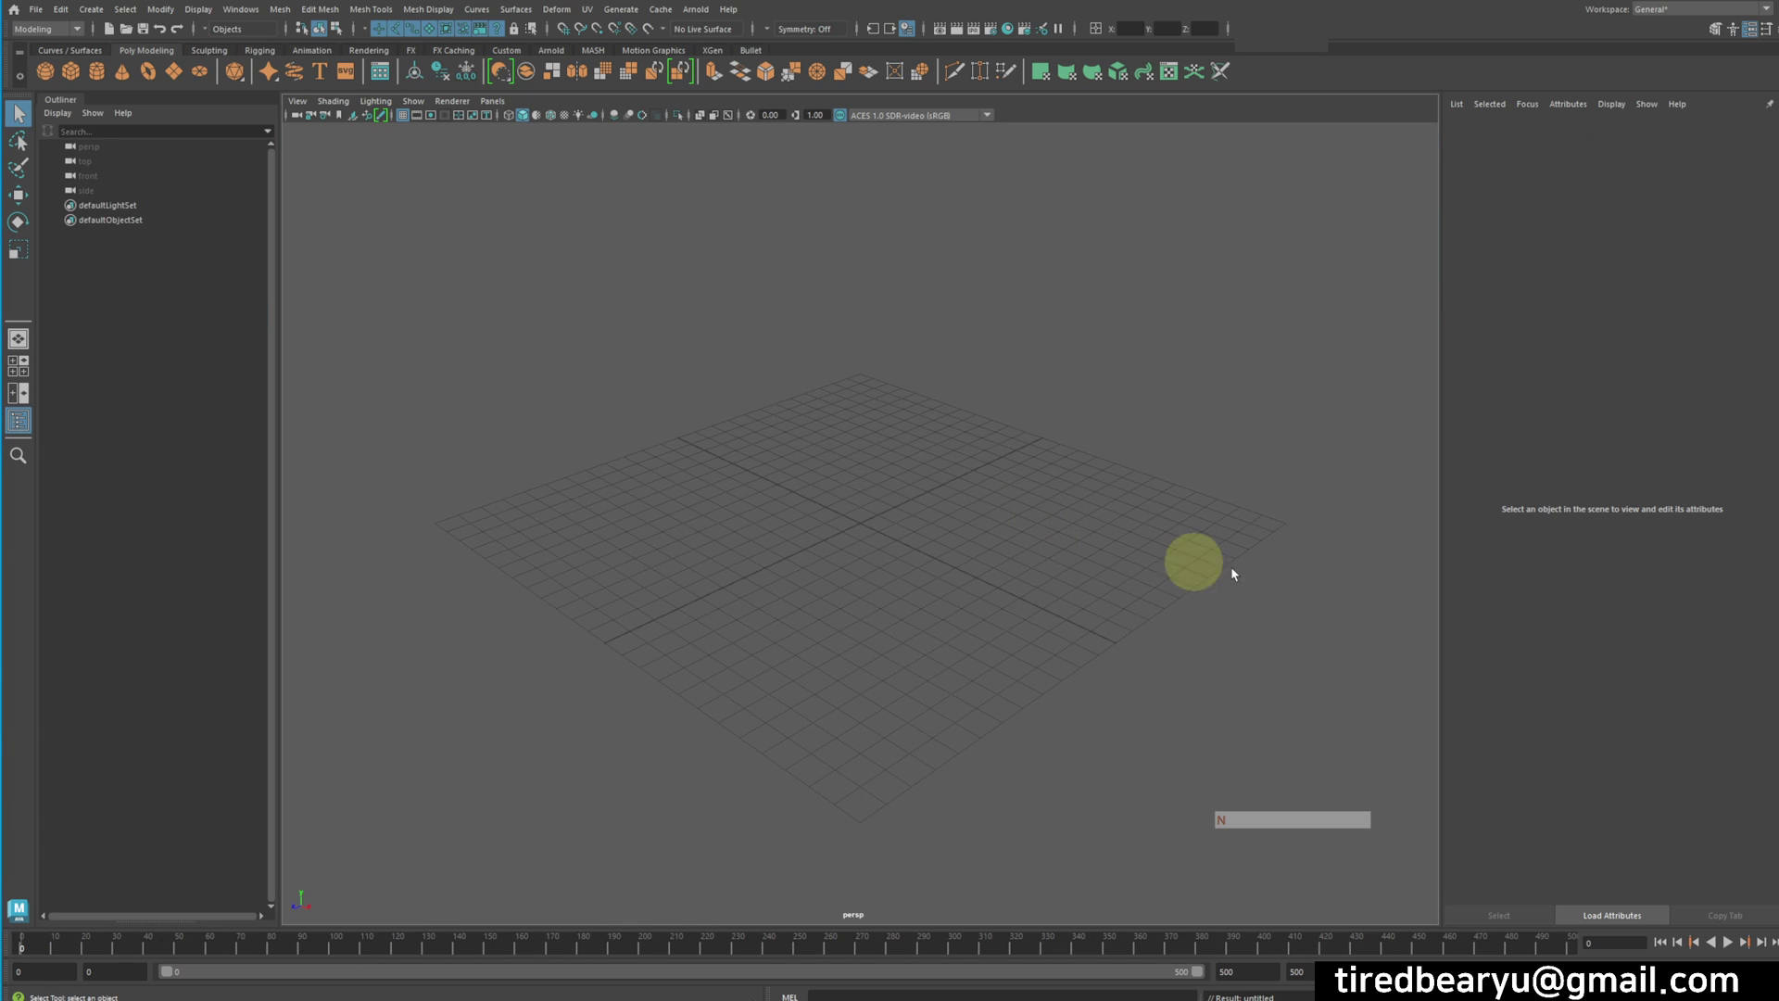
click(1217, 554)
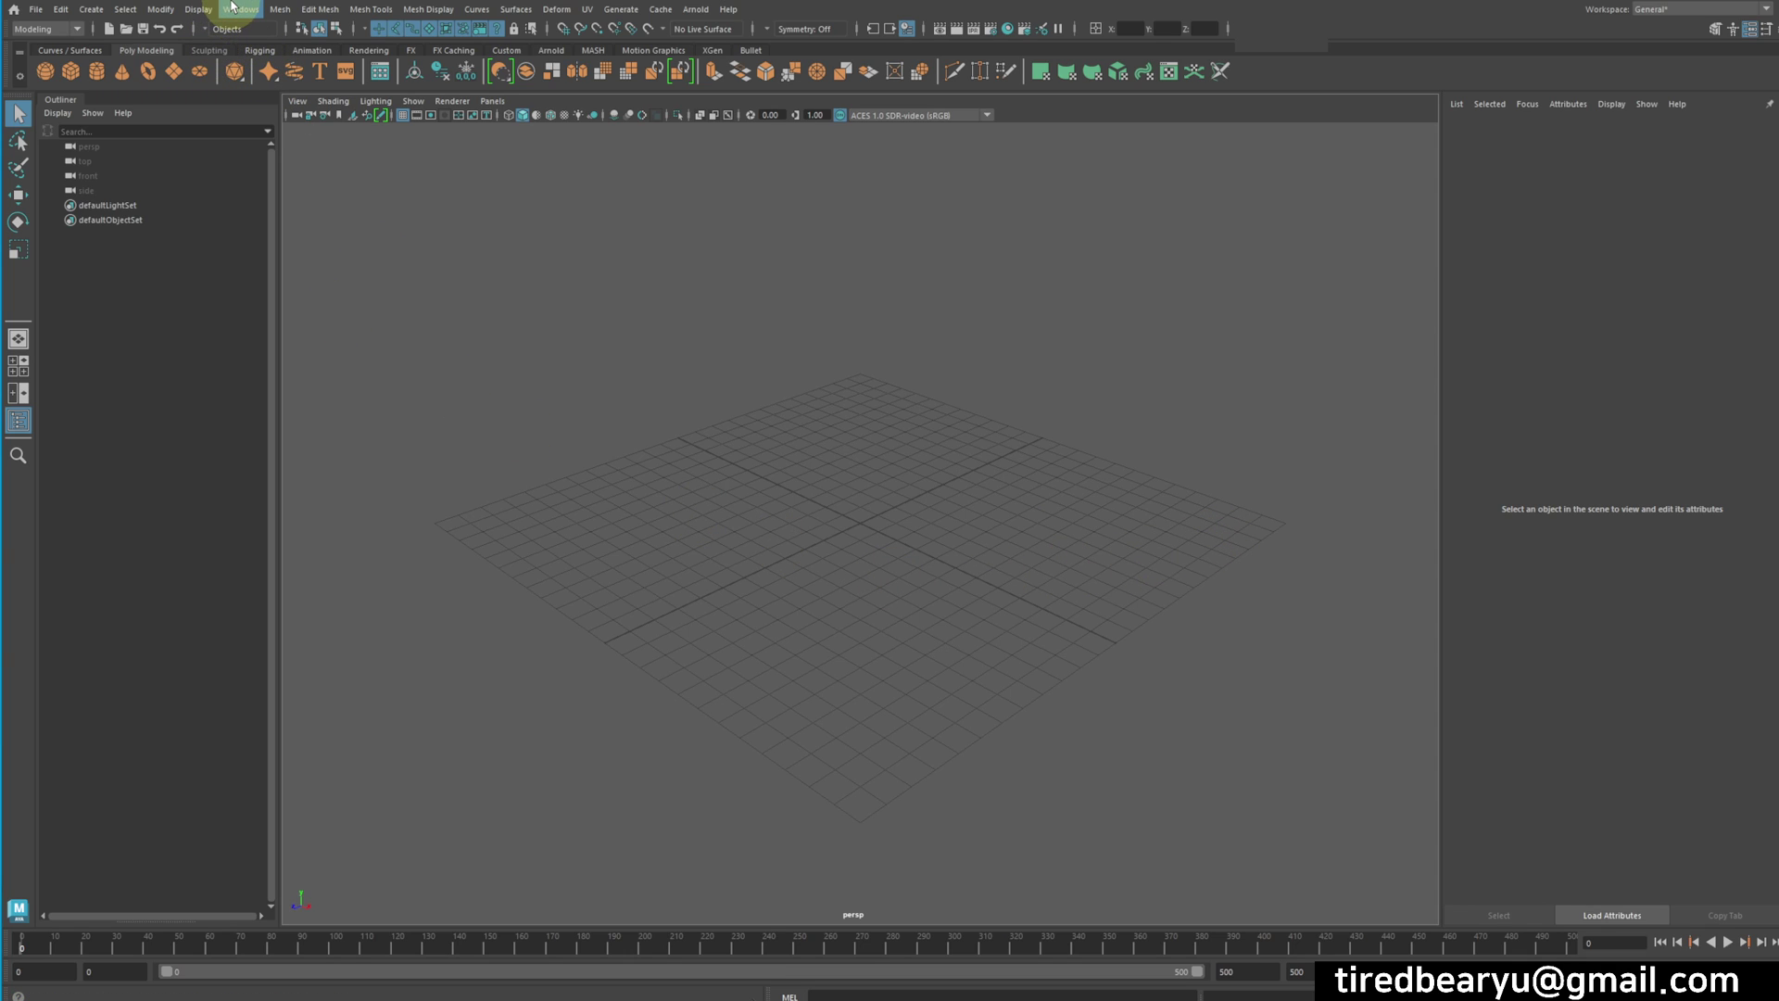
Import Car.ma from the Content Browser's Vehicles sculpting base meshes and close the browser
click(239, 9)
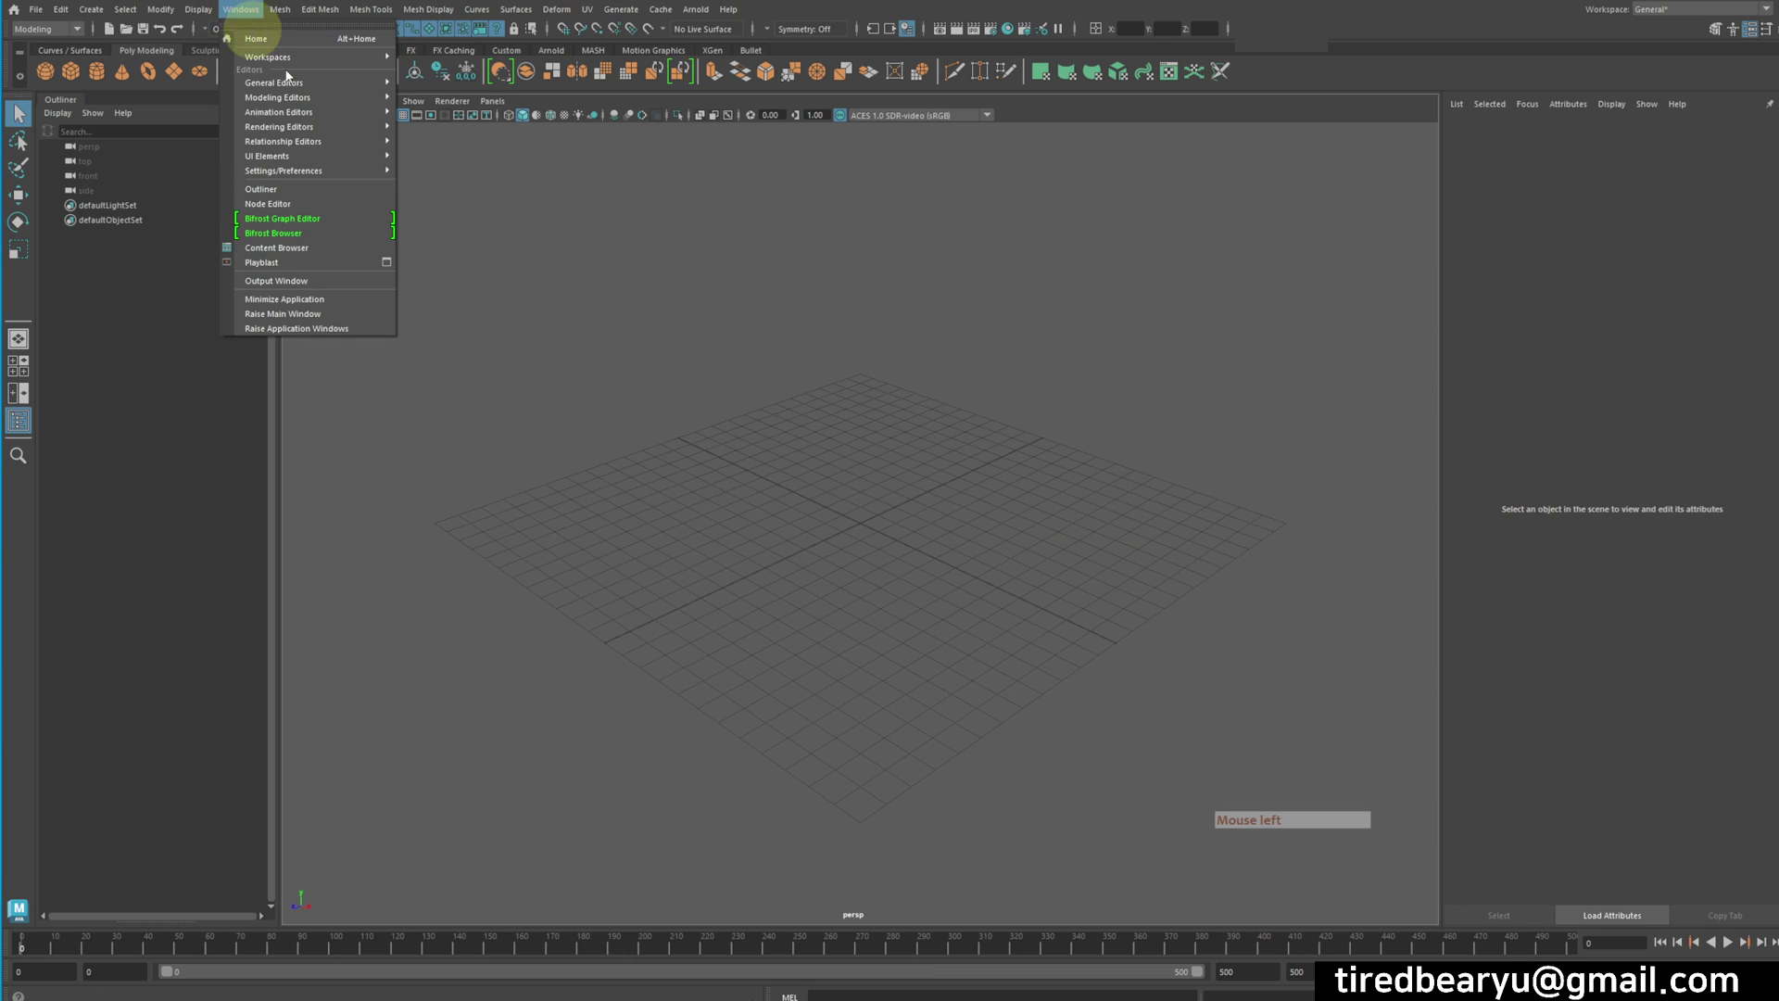
click(334, 252)
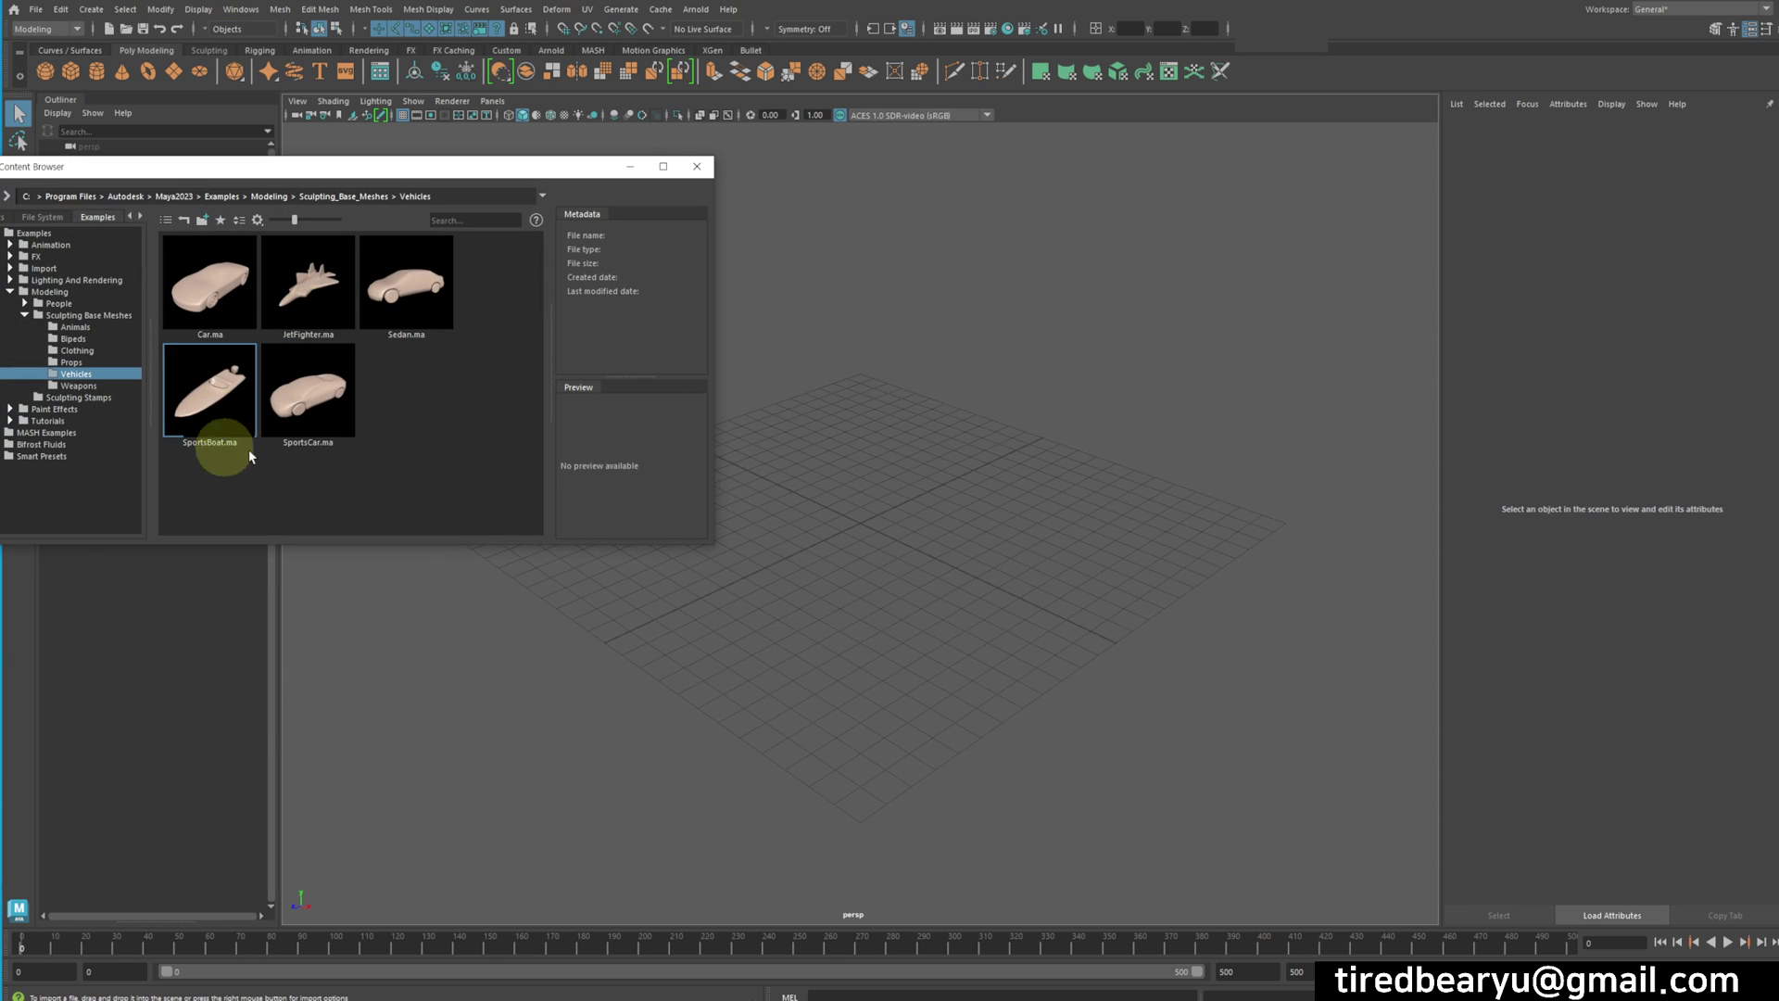
click(209, 282)
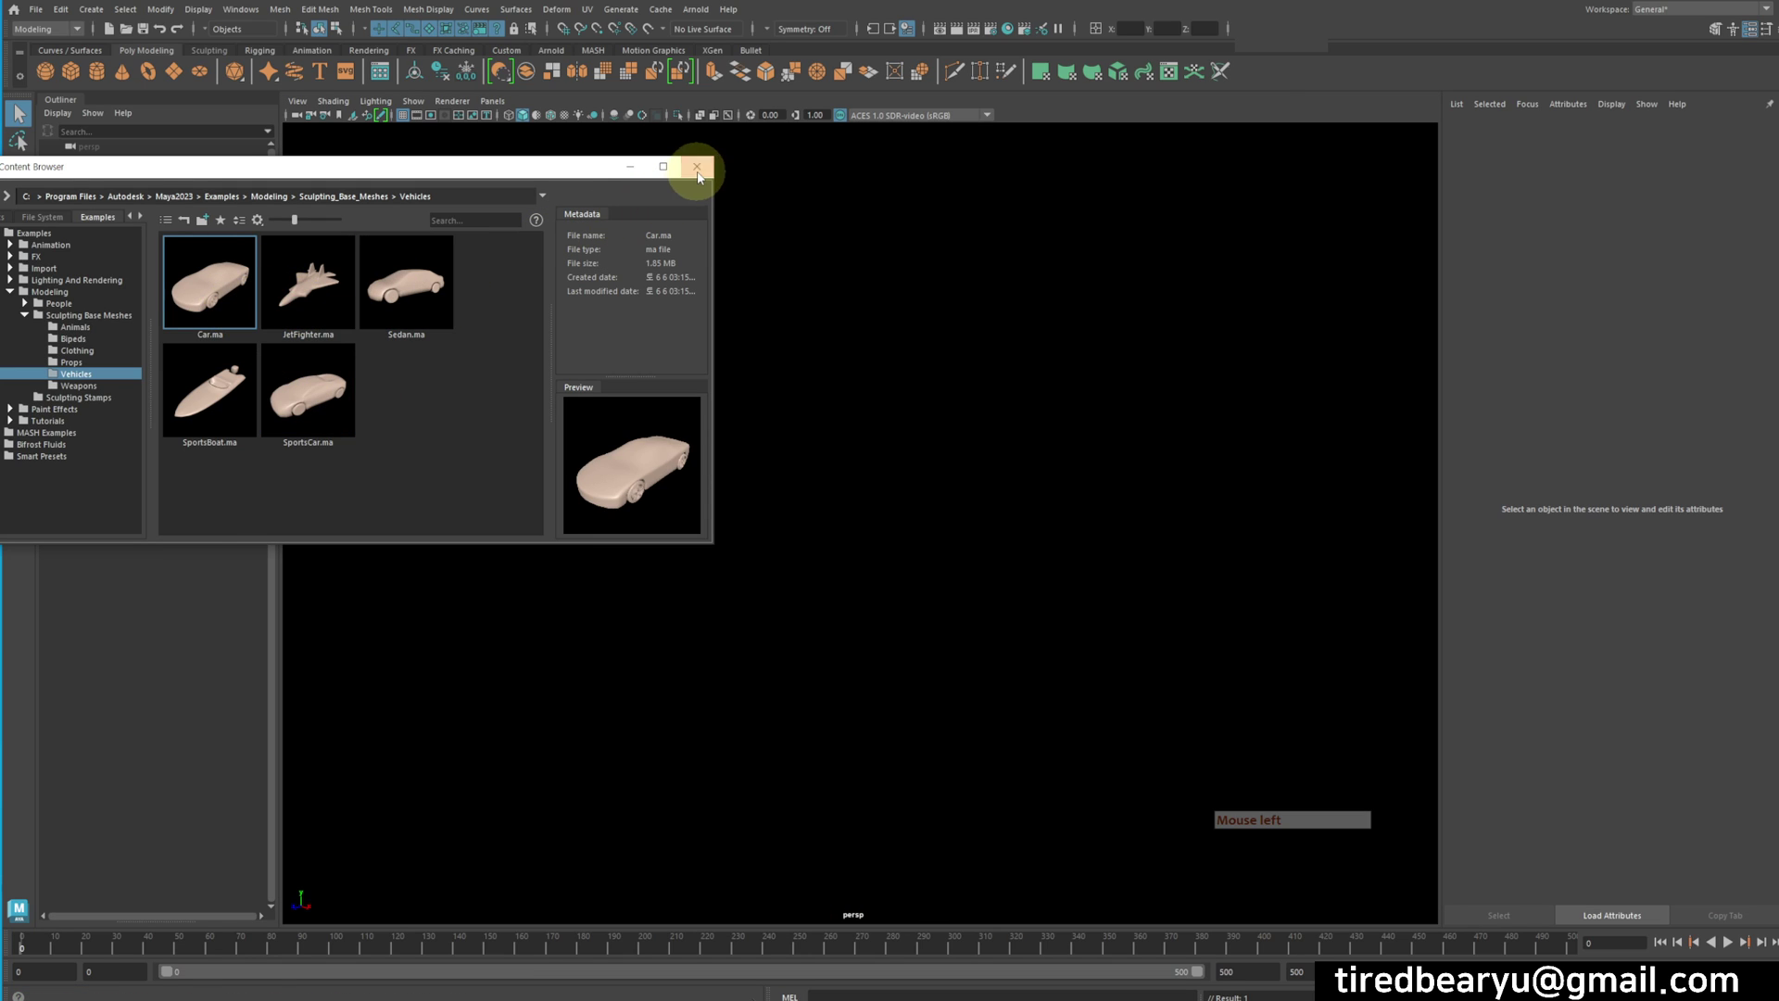
click(697, 167)
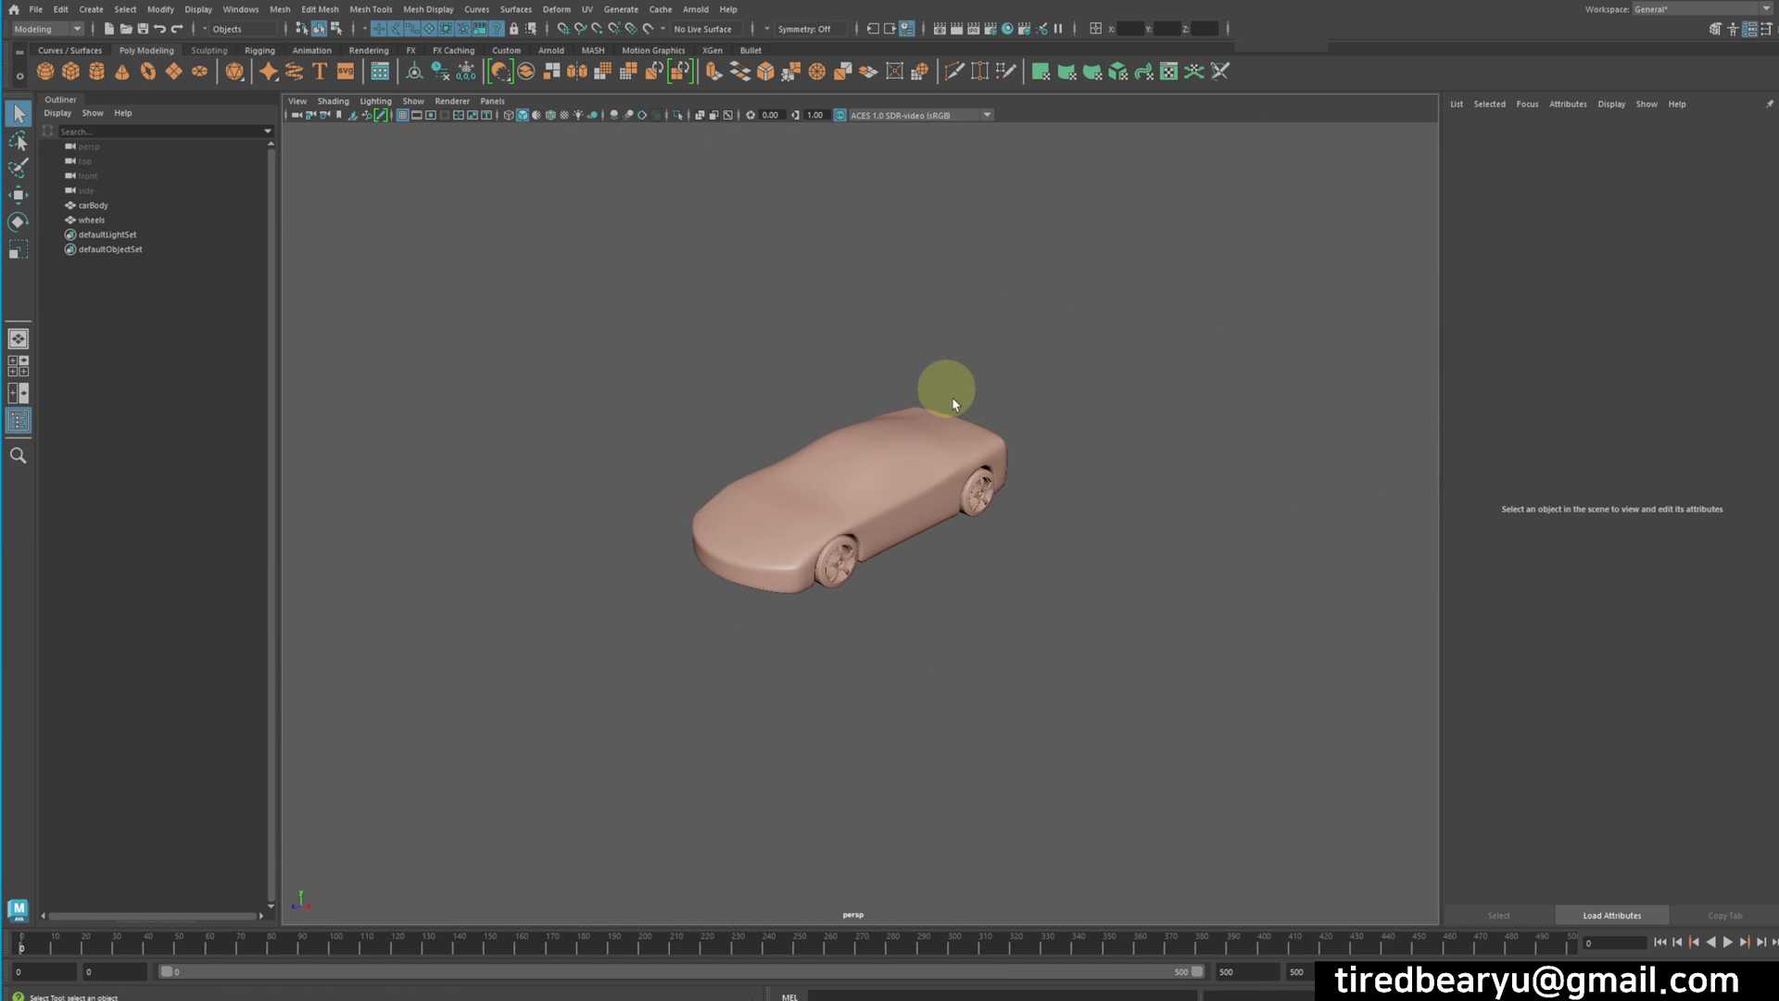
Group carBody and wheels together and scale the group down uniformly to about 0.051
alt+drag(945, 386, 893, 426)
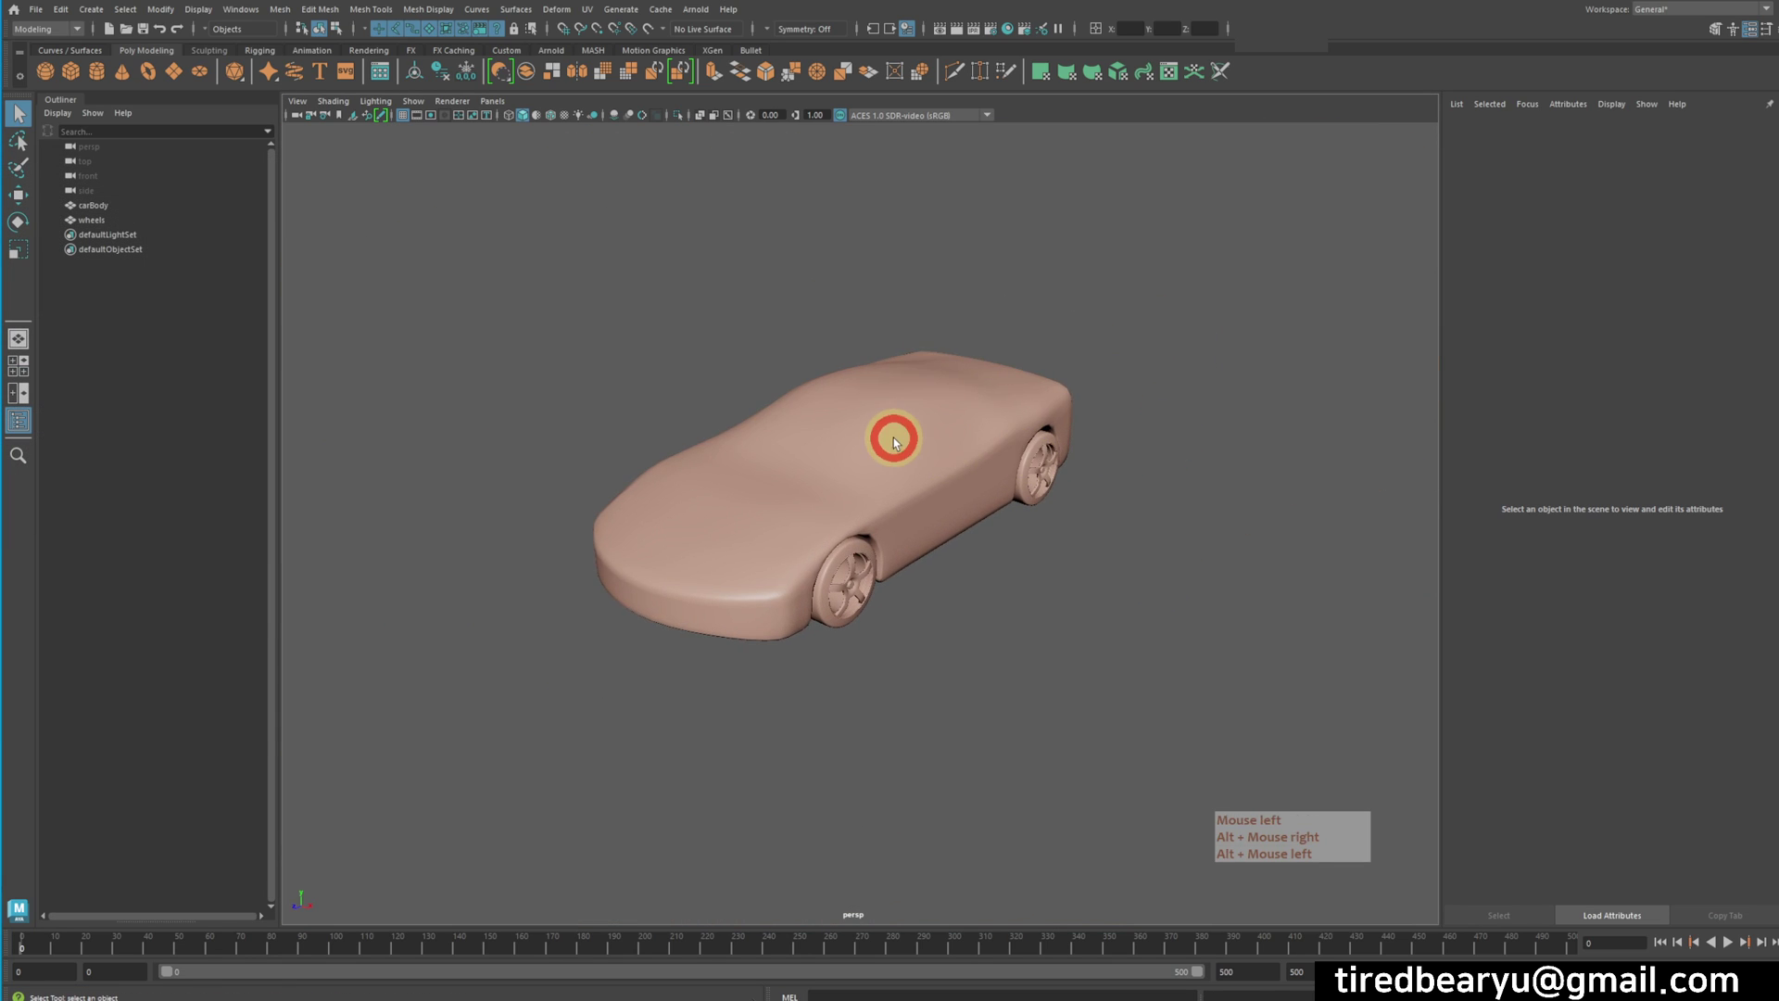
click(894, 426)
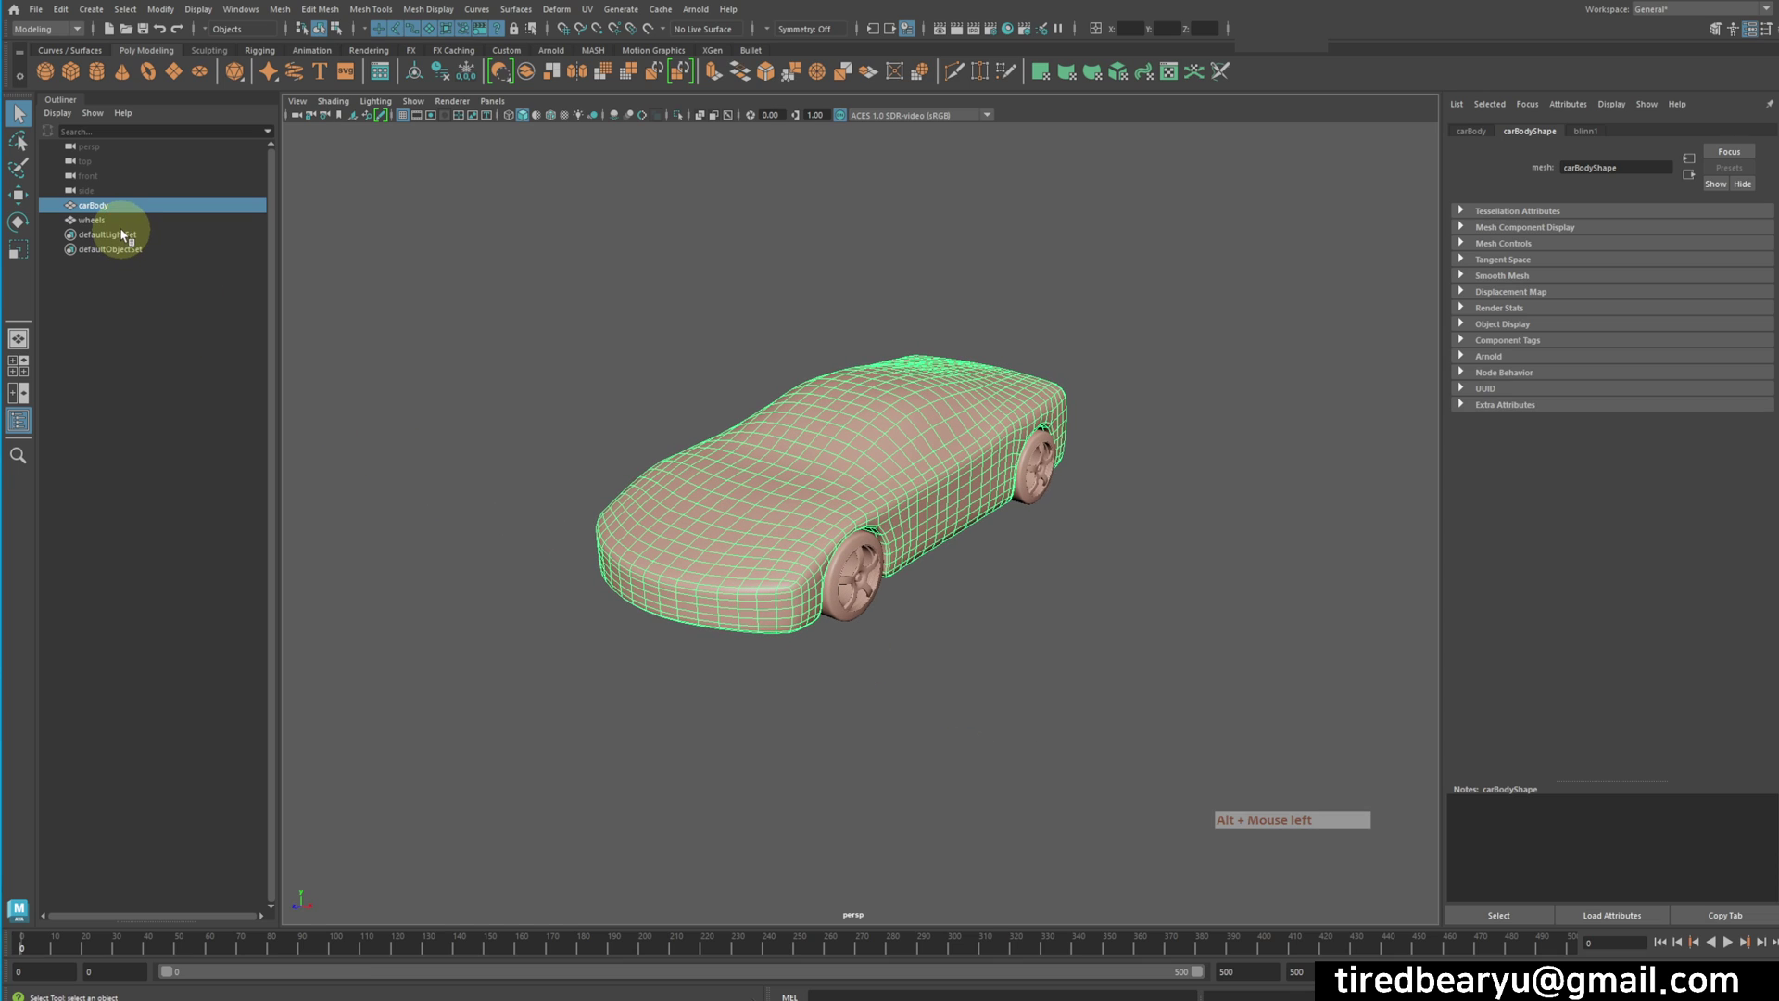
drag(123, 219, 127, 205)
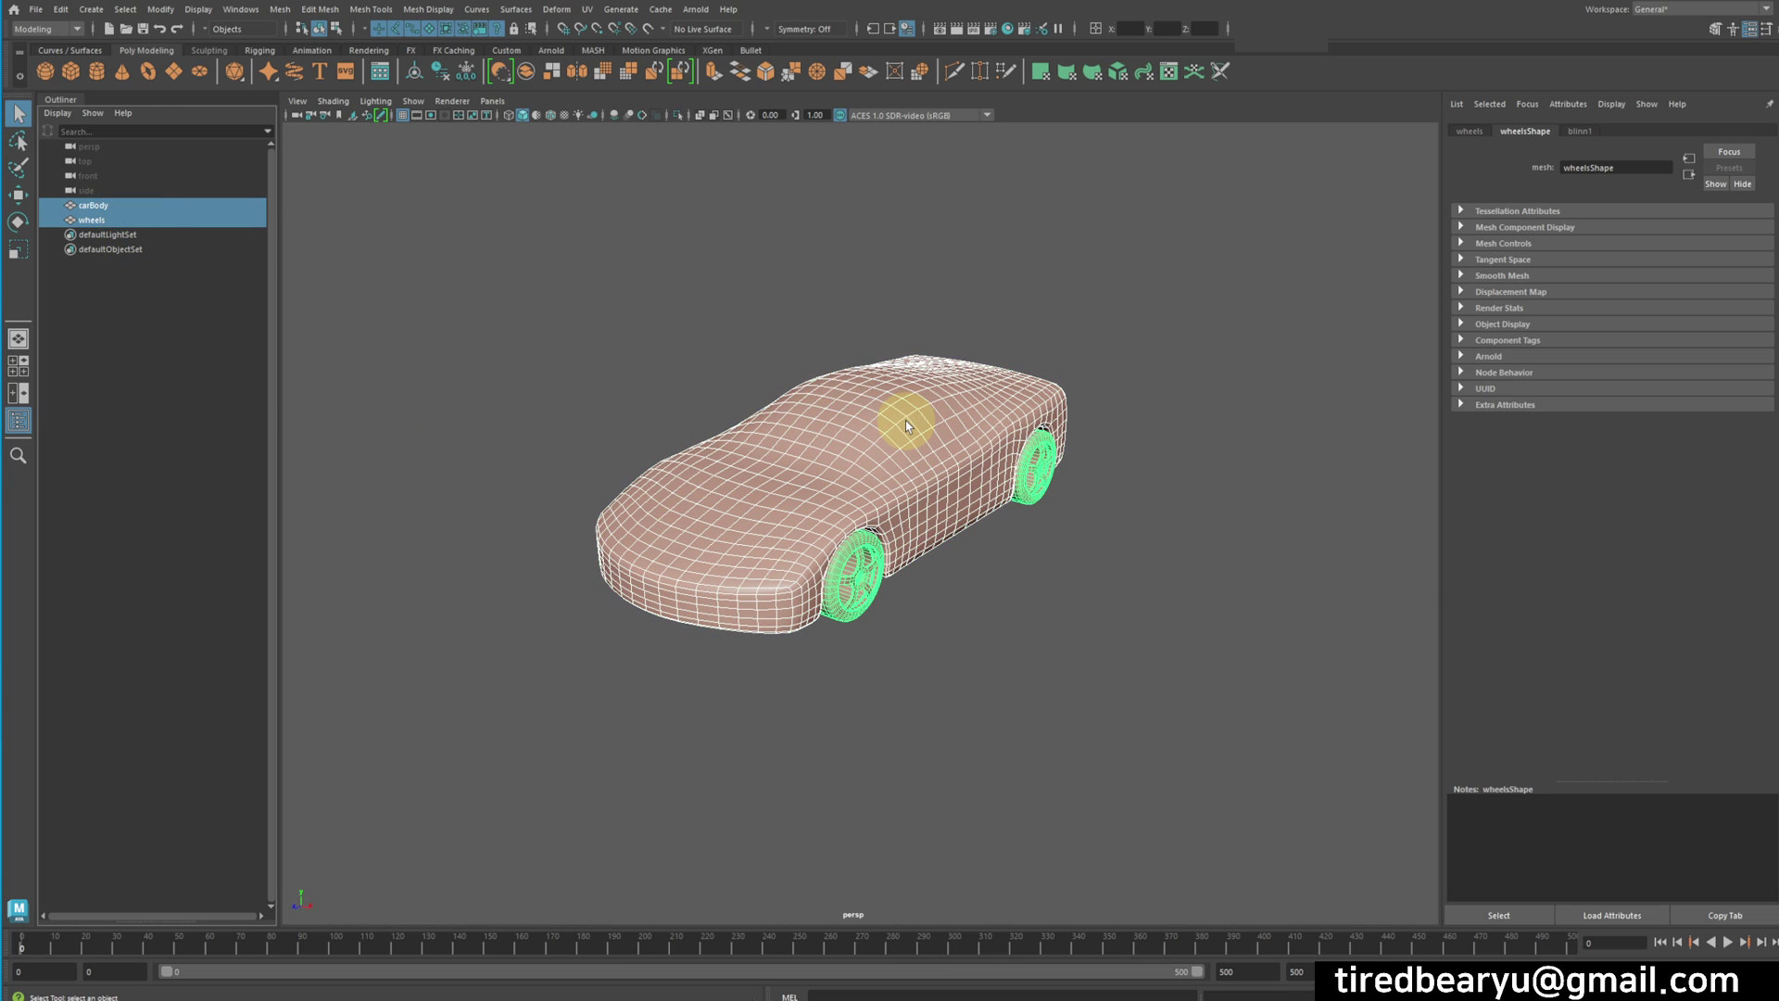
key(ctrl+g)
key(r)
middle_drag(1156, 472, 874, 448)
key(f)
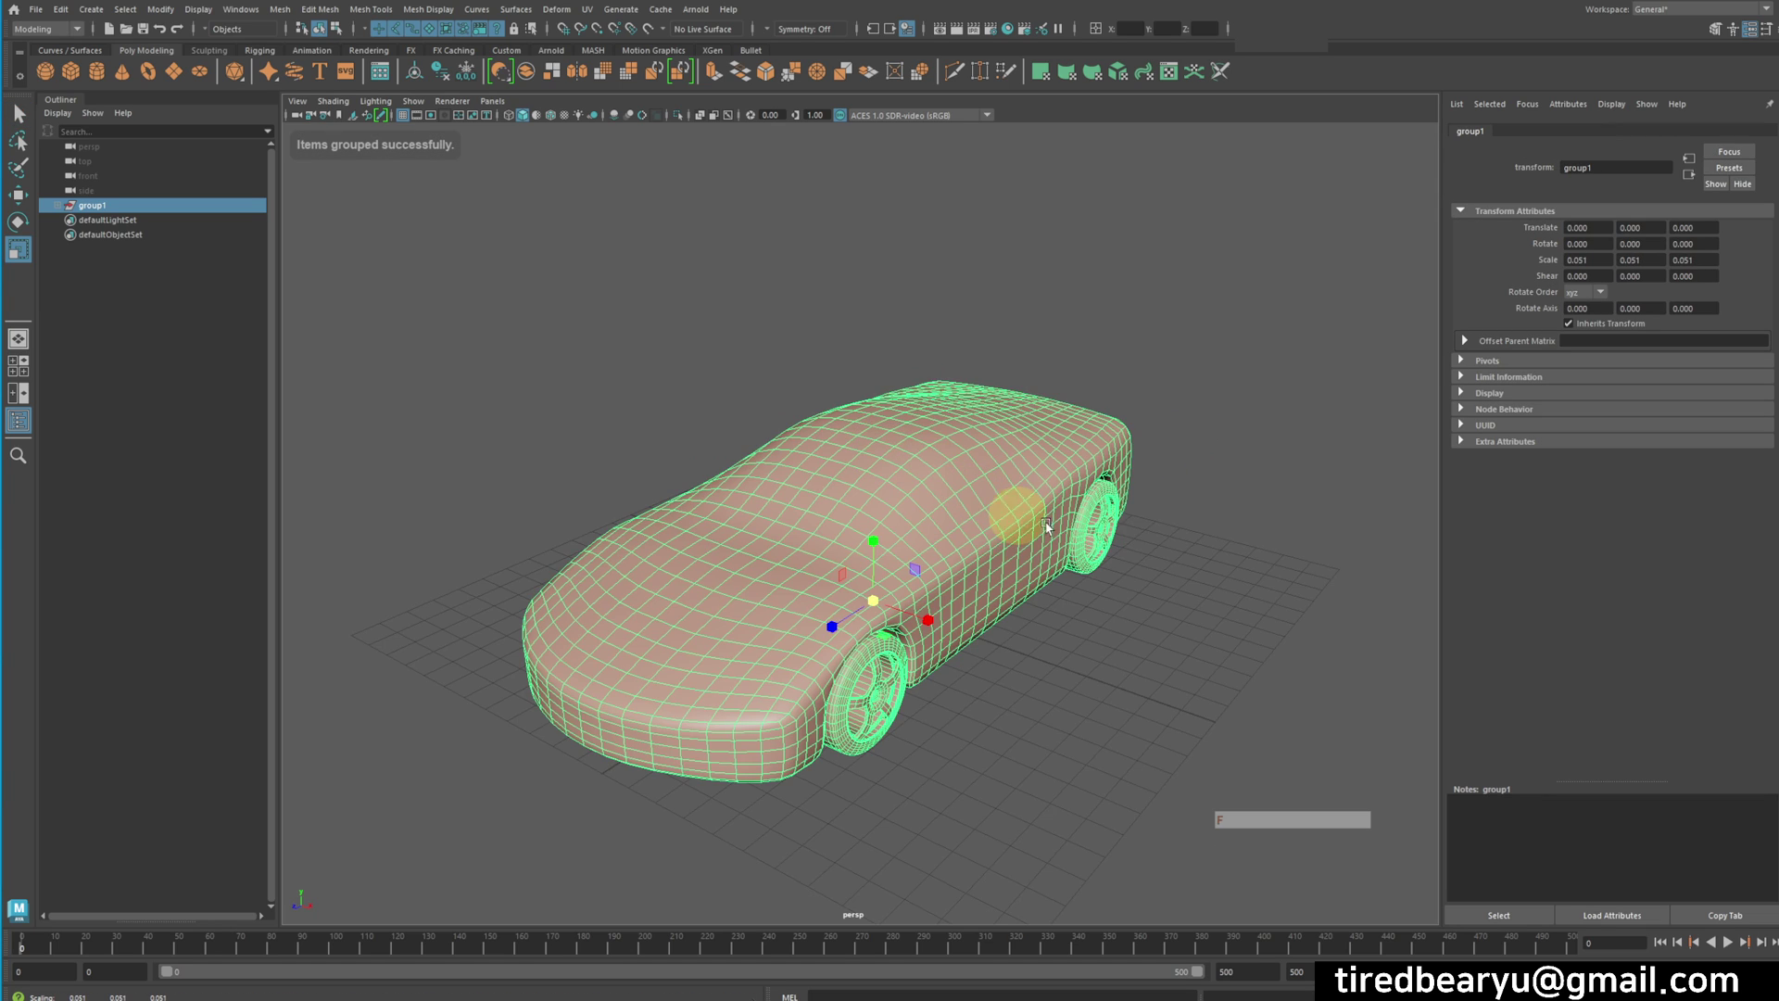
alt+drag(1227, 532, 1222, 533)
alt+right_drag(1221, 534, 1306, 534)
alt+drag(1307, 535, 1239, 575)
click(1257, 589)
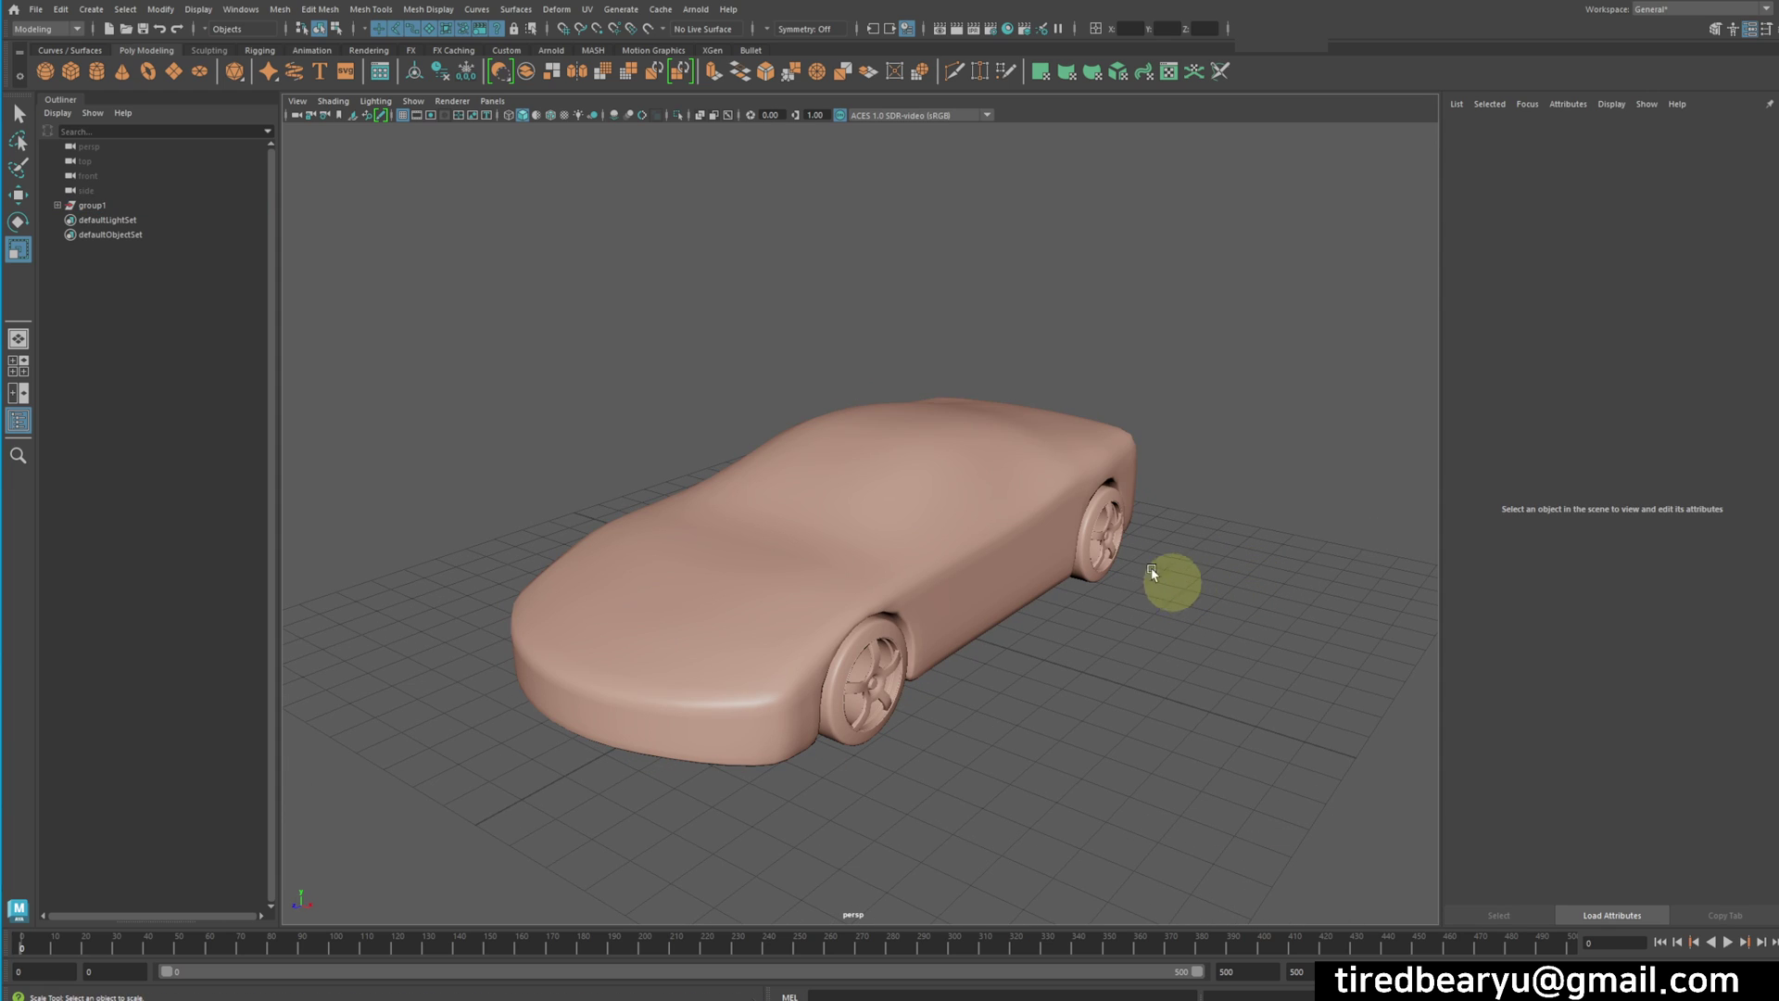
click(982, 508)
alt+middle_drag(1177, 628, 1203, 612)
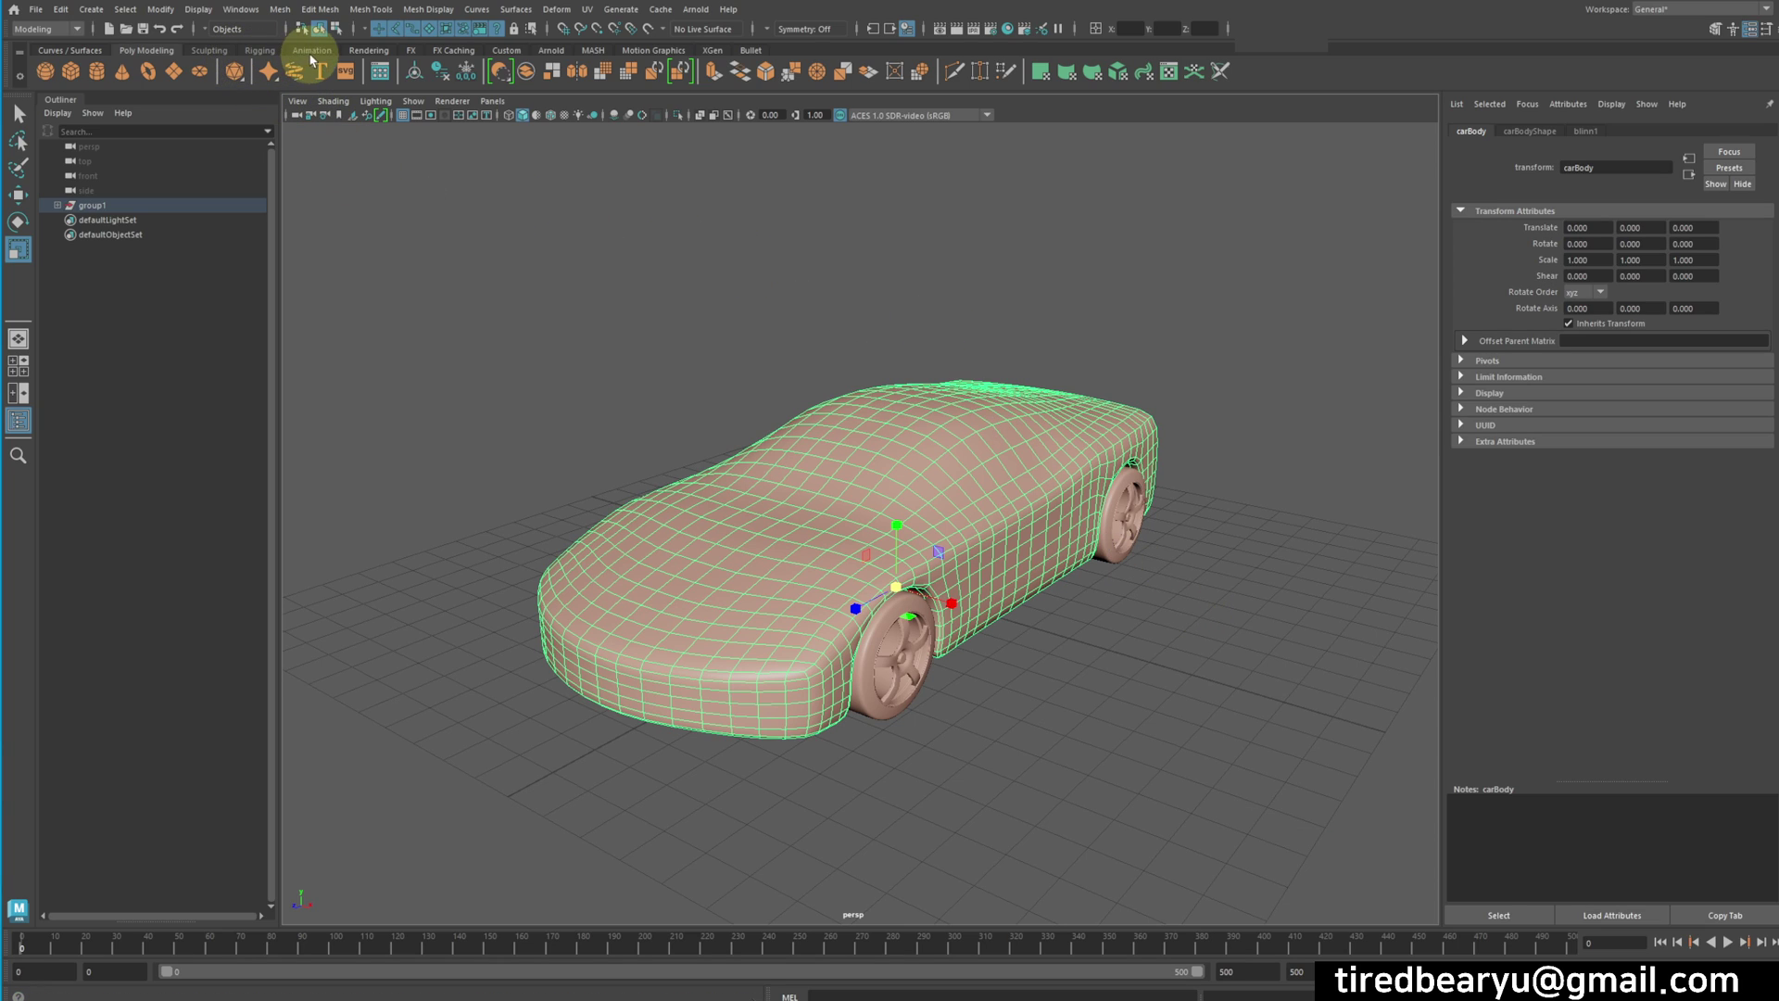
click(370, 51)
click(211, 53)
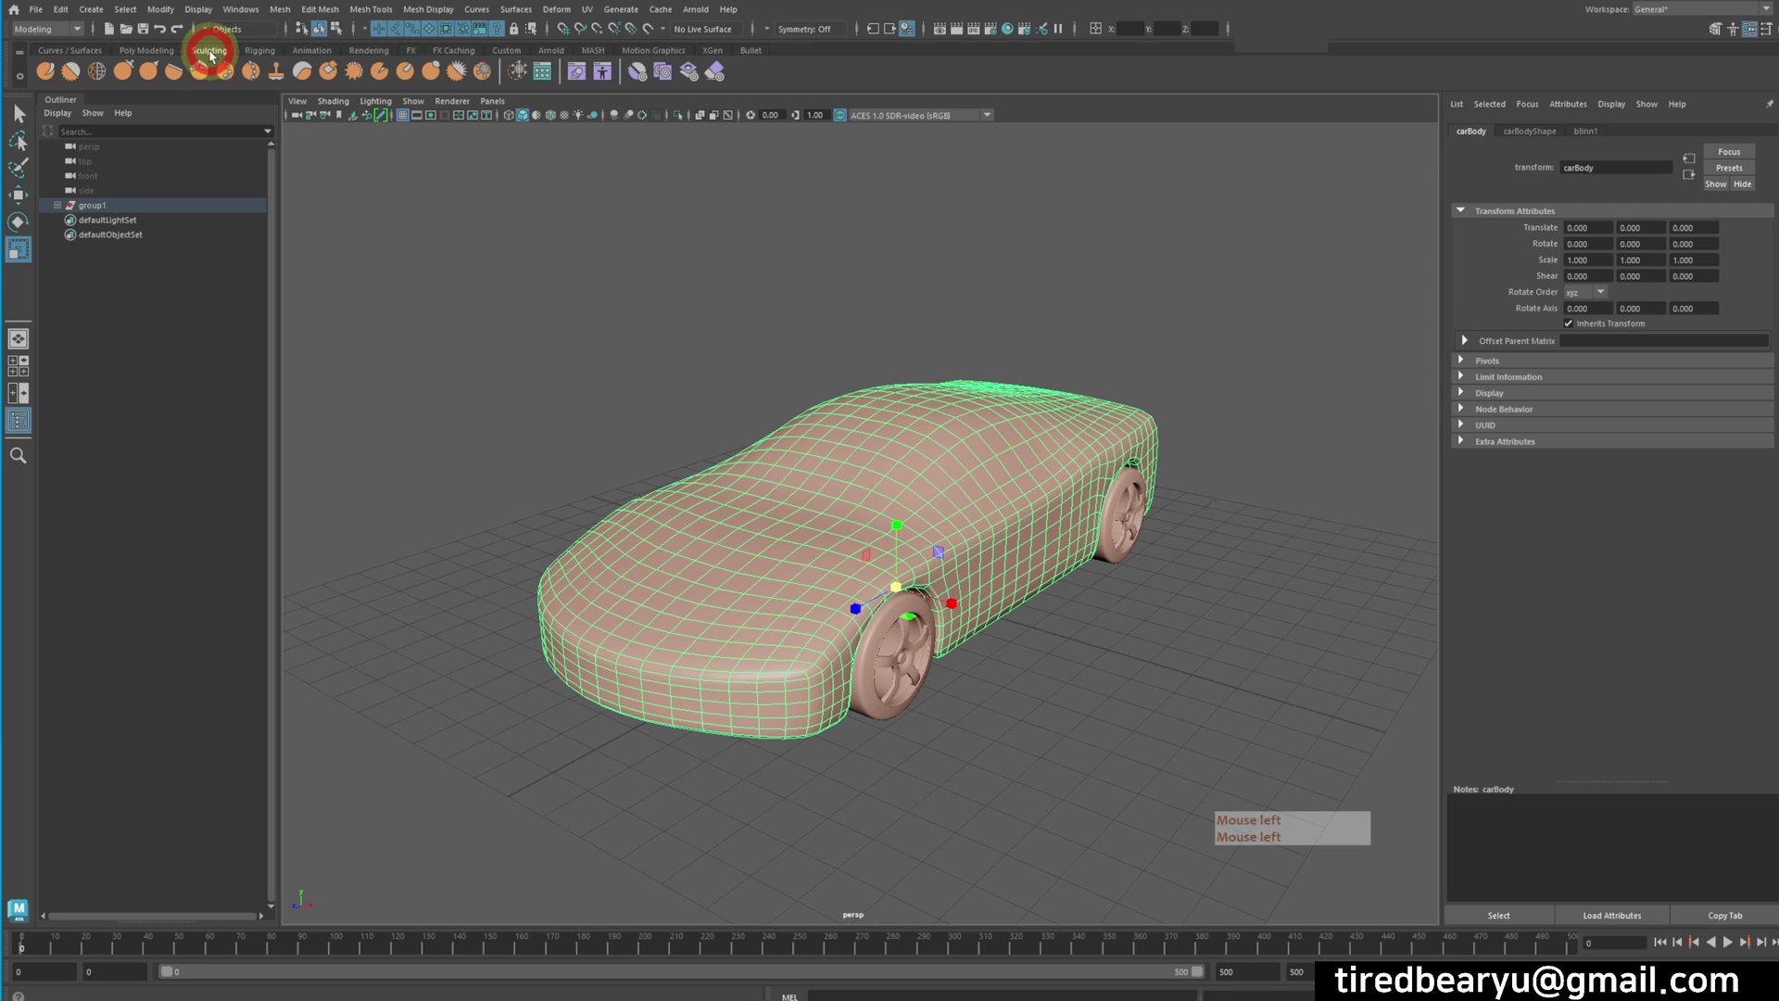
click(149, 50)
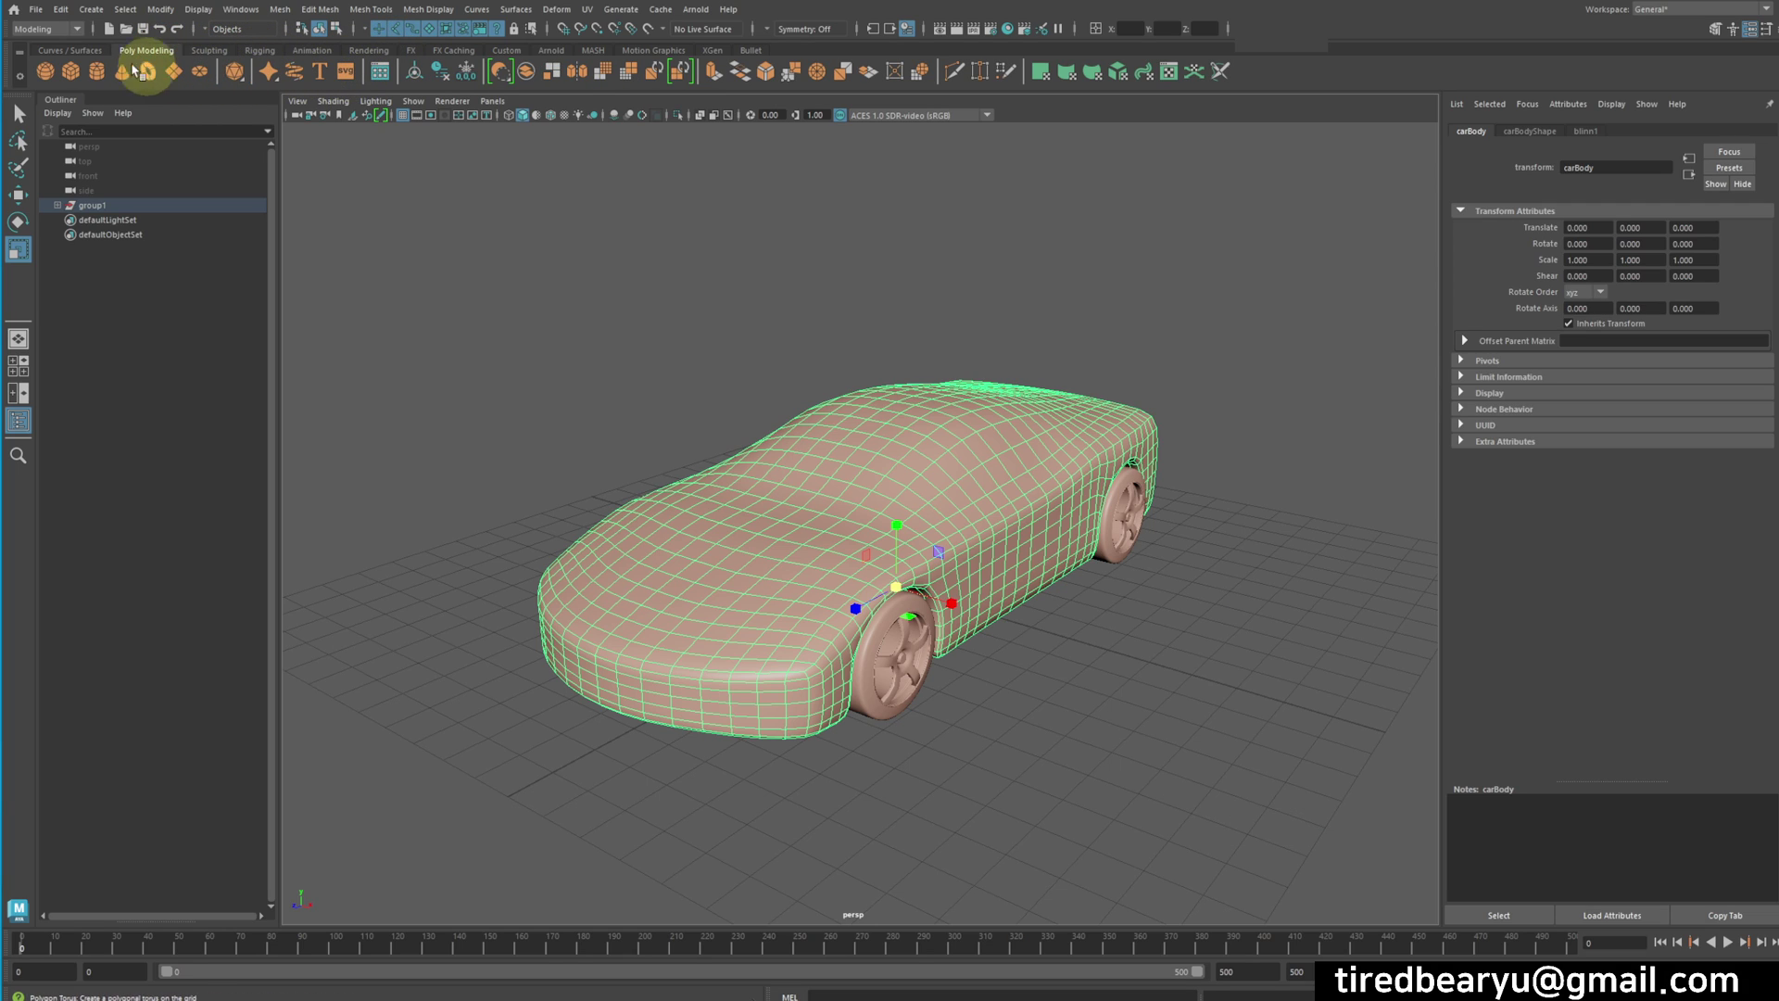
click(85, 51)
click(157, 51)
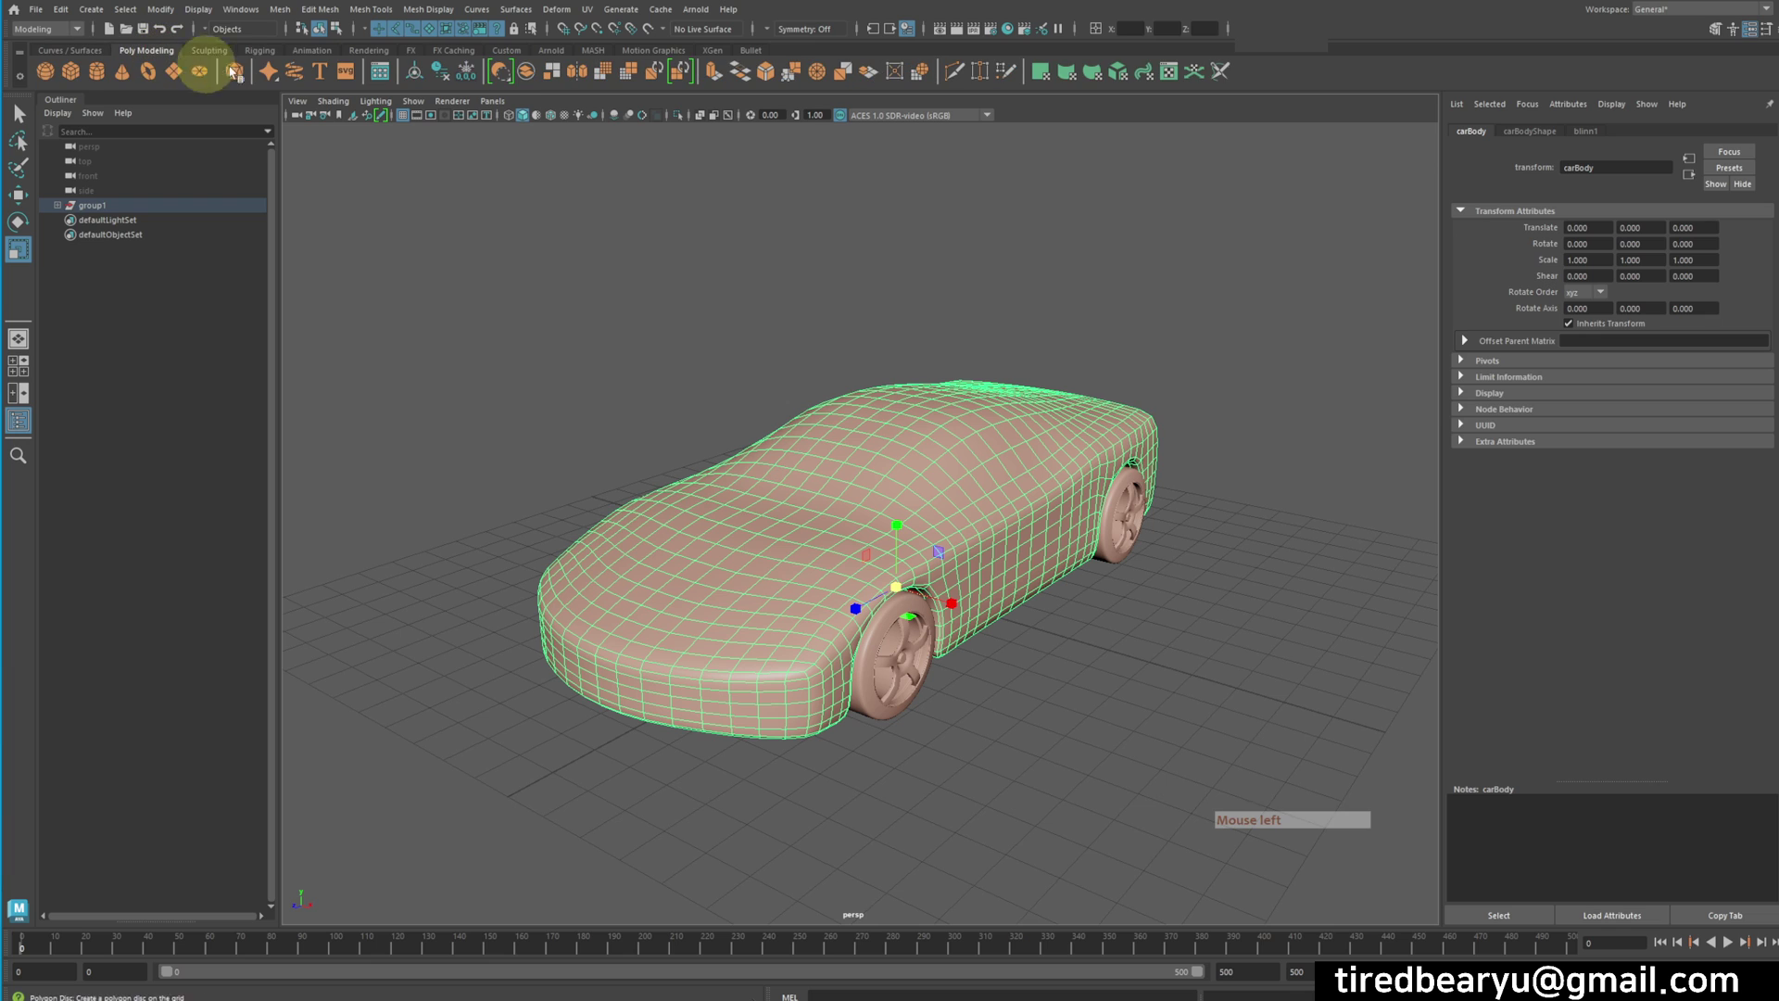
Create a polygon plane at the origin and scale it uniformly to about 195 as the ground
click(175, 71)
key(r)
middle_drag(421, 370, 1028, 313)
middle_drag(889, 313, 1297, 325)
alt+middle_drag(892, 369, 921, 337)
key(q)
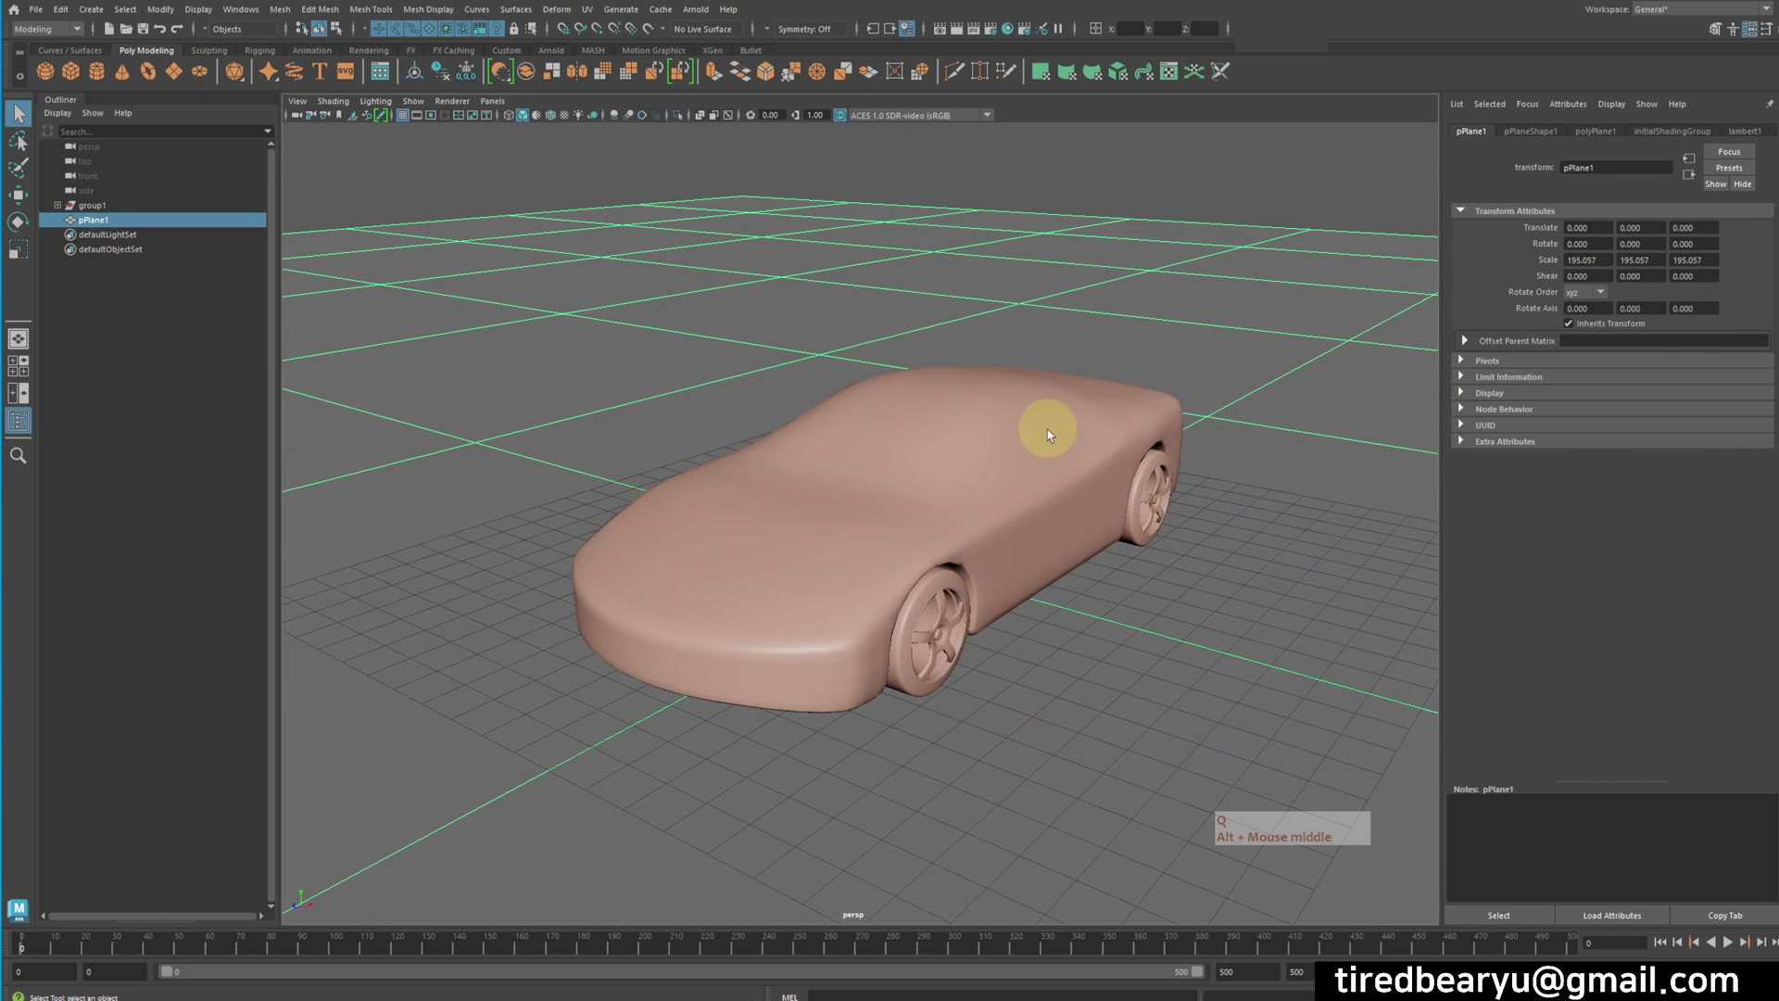
Assign a new Standard Surface material to the car body
click(1048, 430)
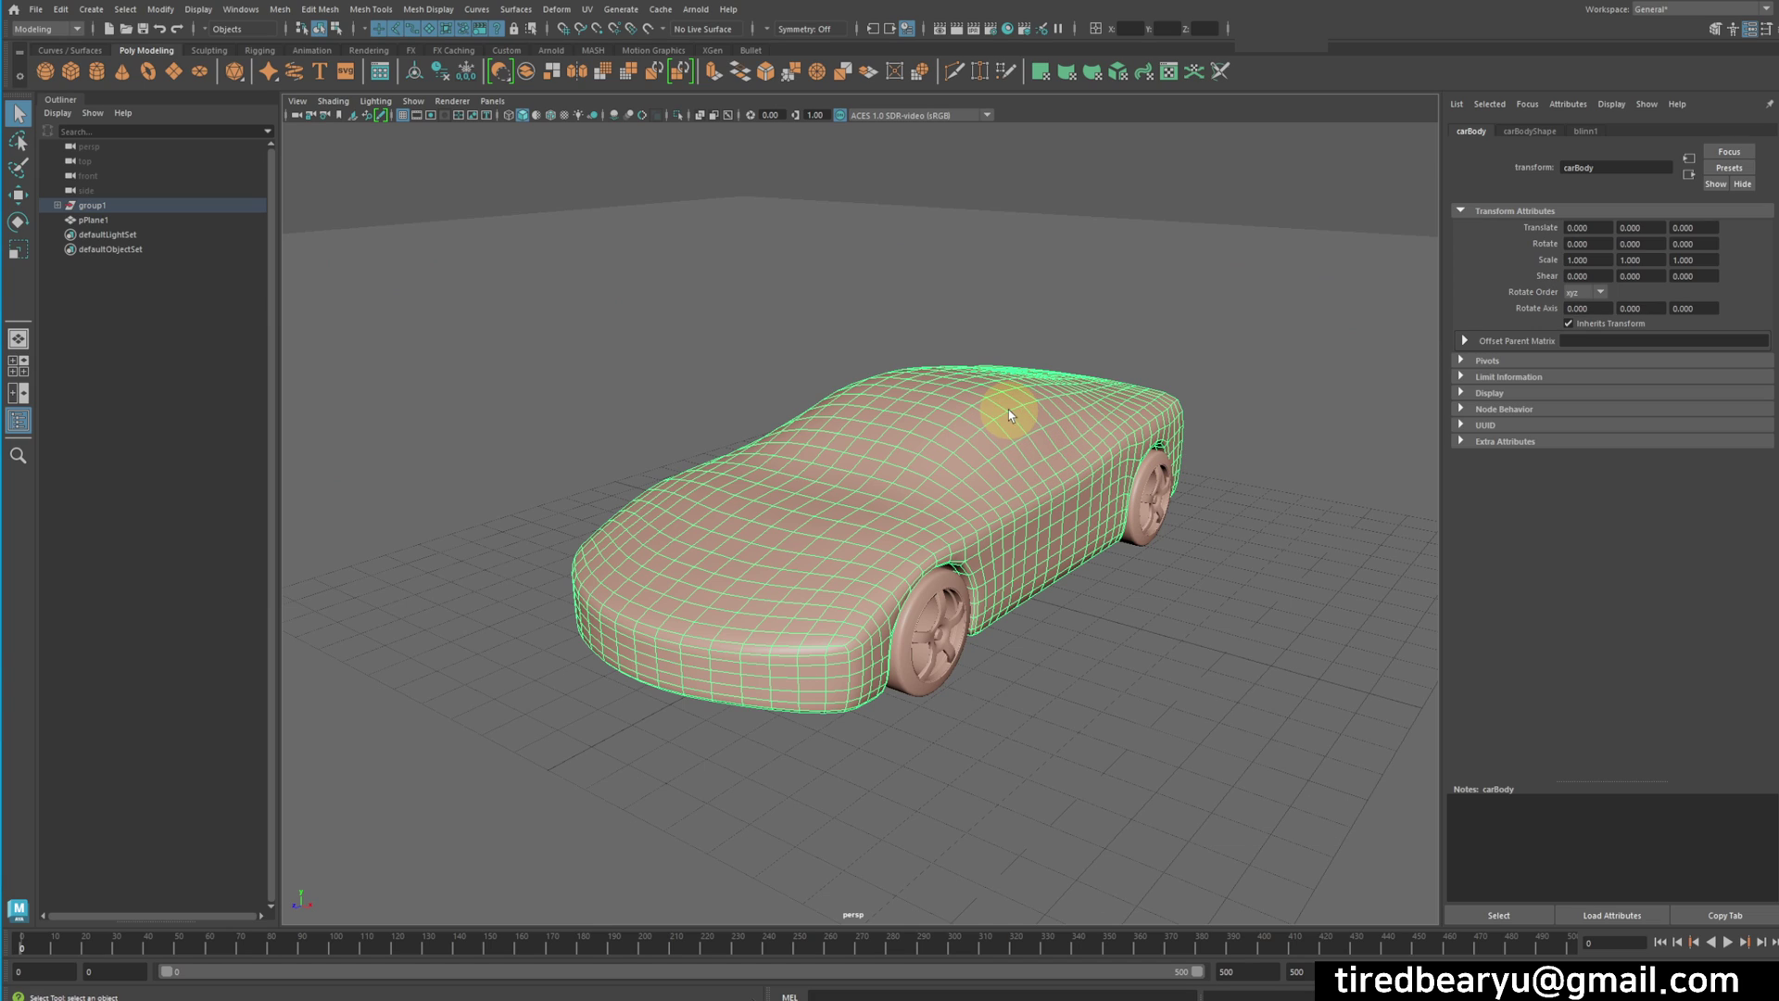
right_drag(1010, 406, 1140, 794)
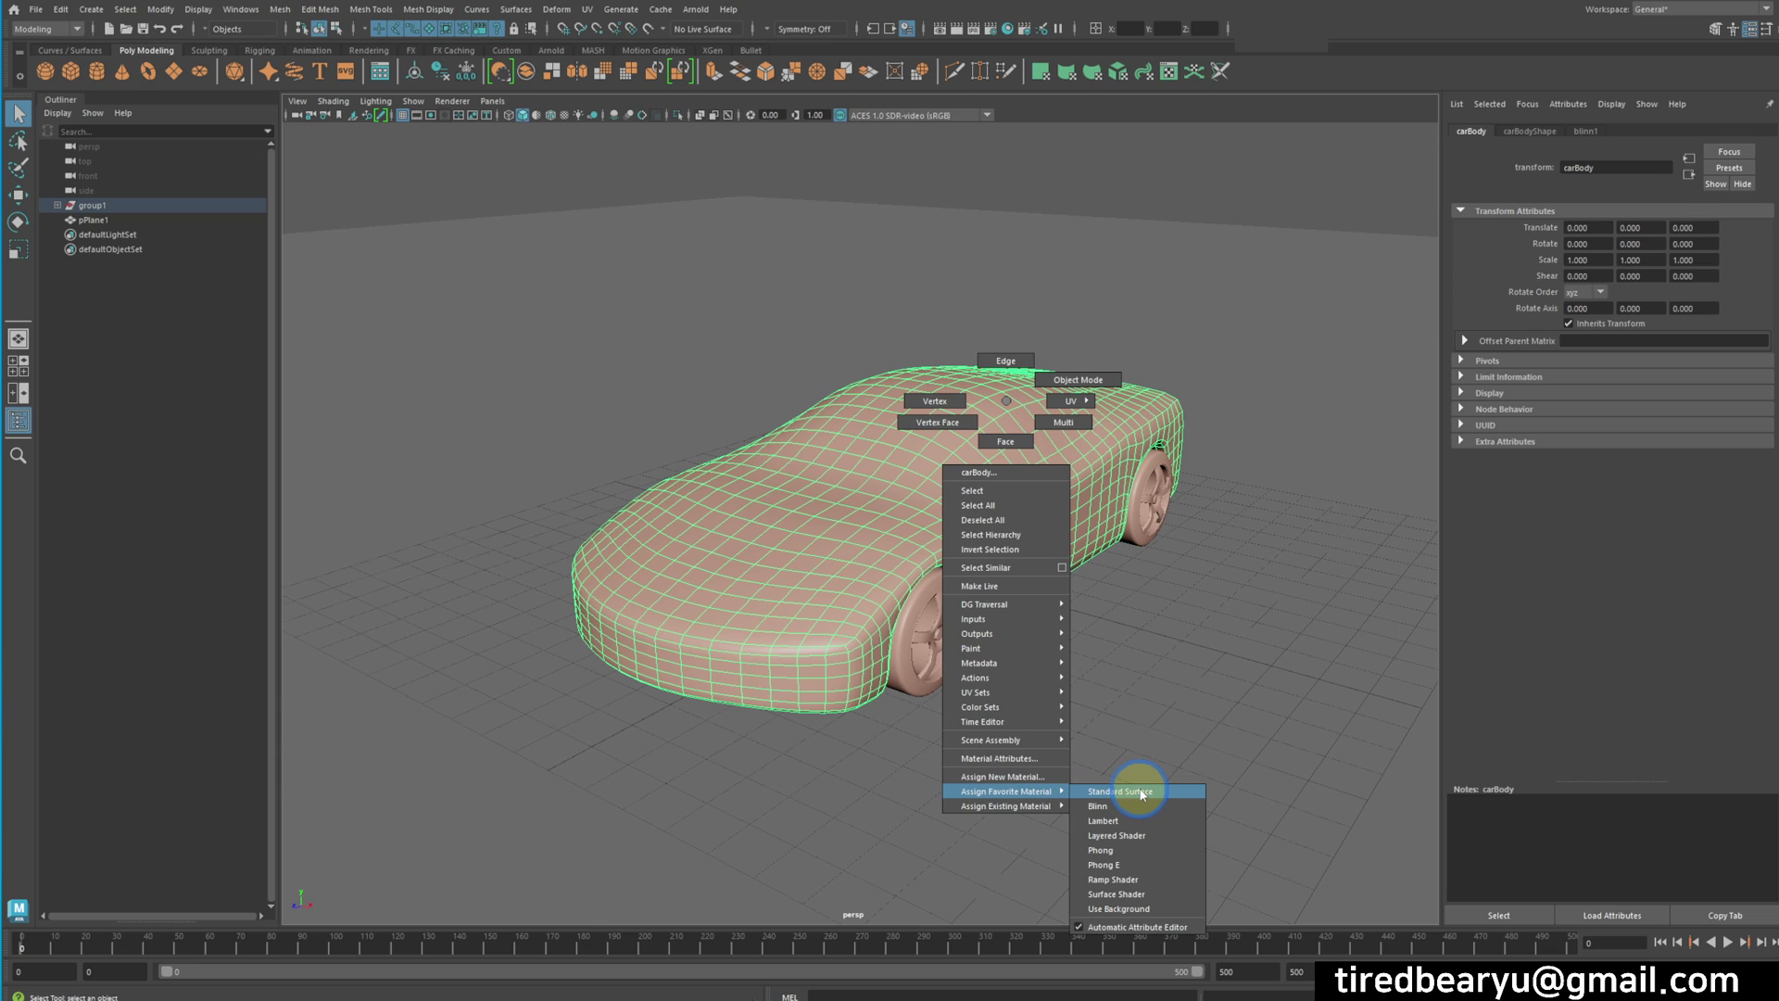
mouse_move(1141, 794)
right_down()
mouse_move(1013, 794)
mouse_move(1156, 793)
right_up()
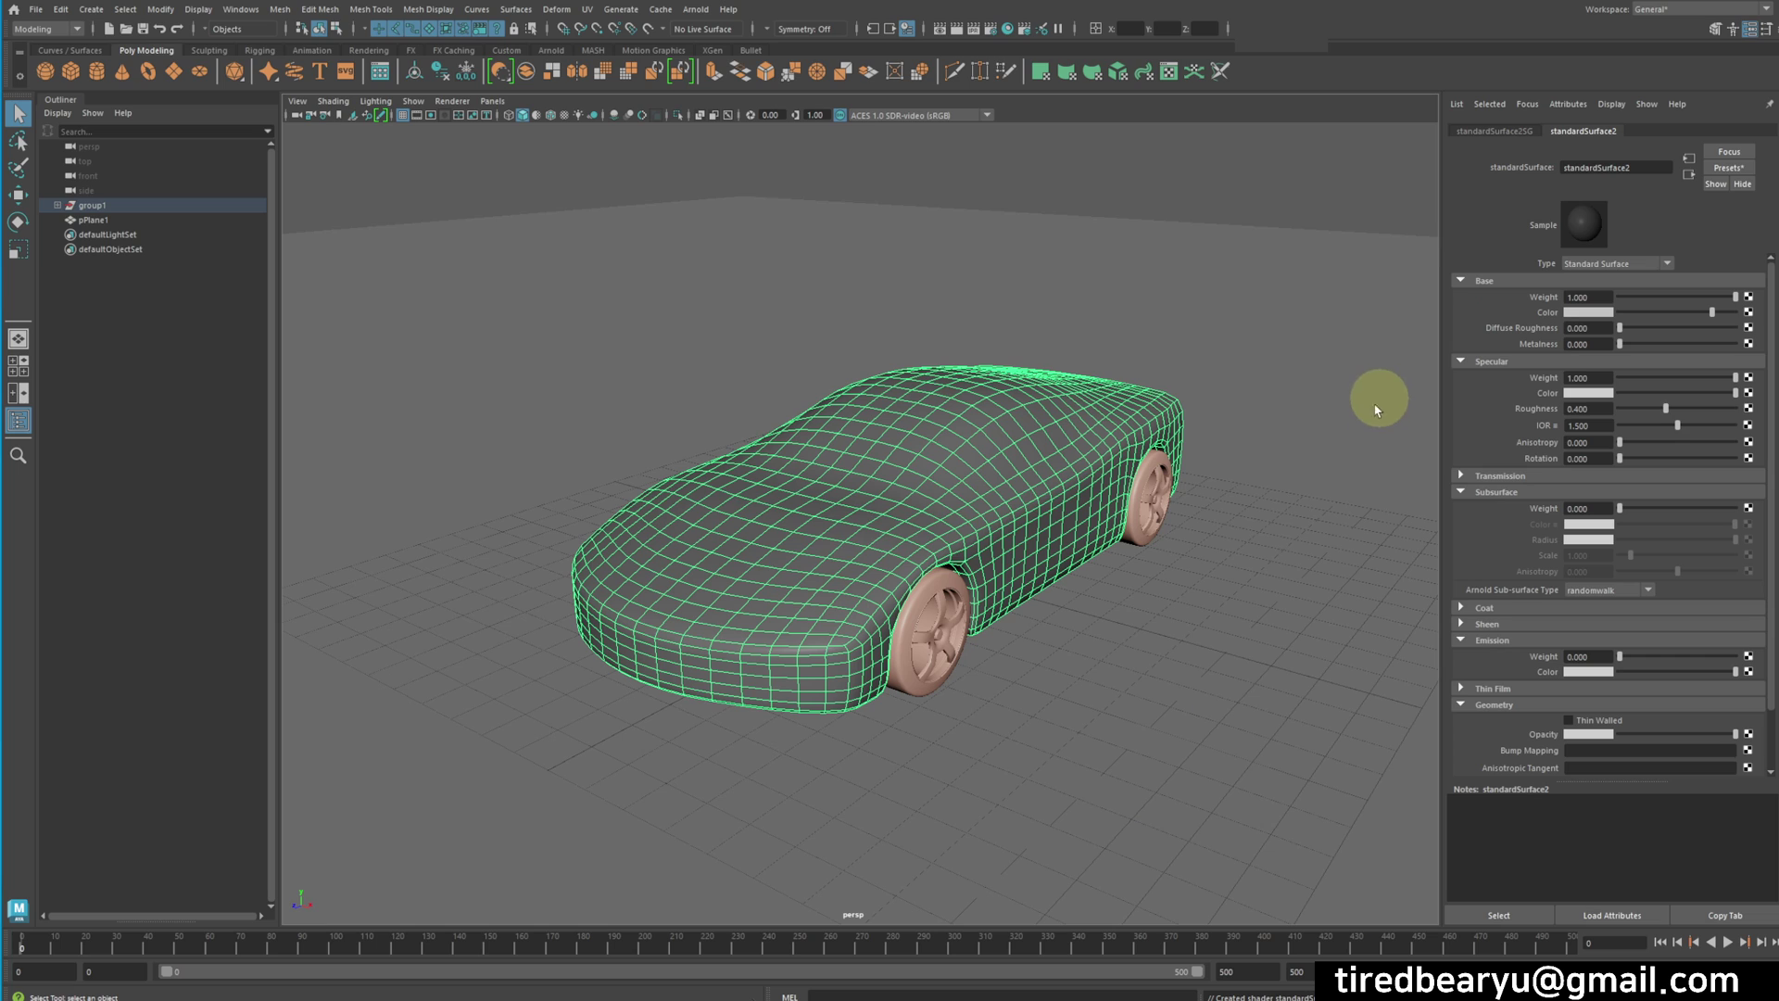
alt+middle_drag(1151, 497, 1104, 385)
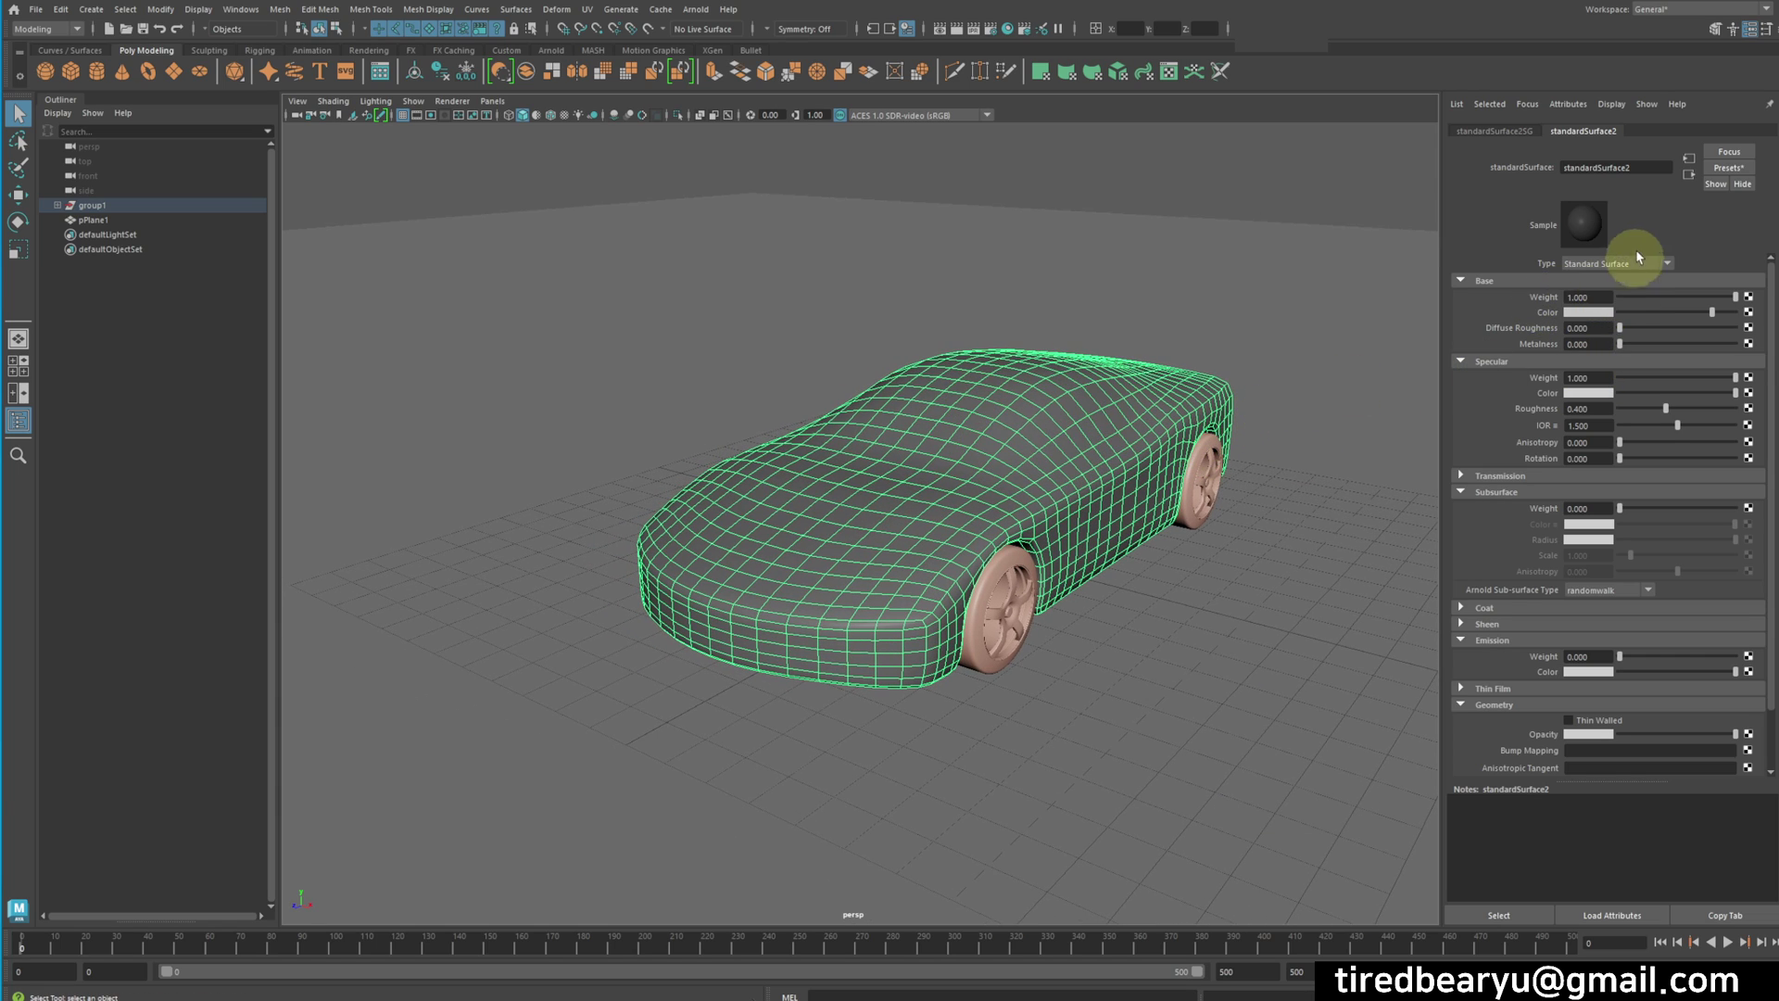
Replace the car body material's settings with the two-tone car paint preset
click(1733, 170)
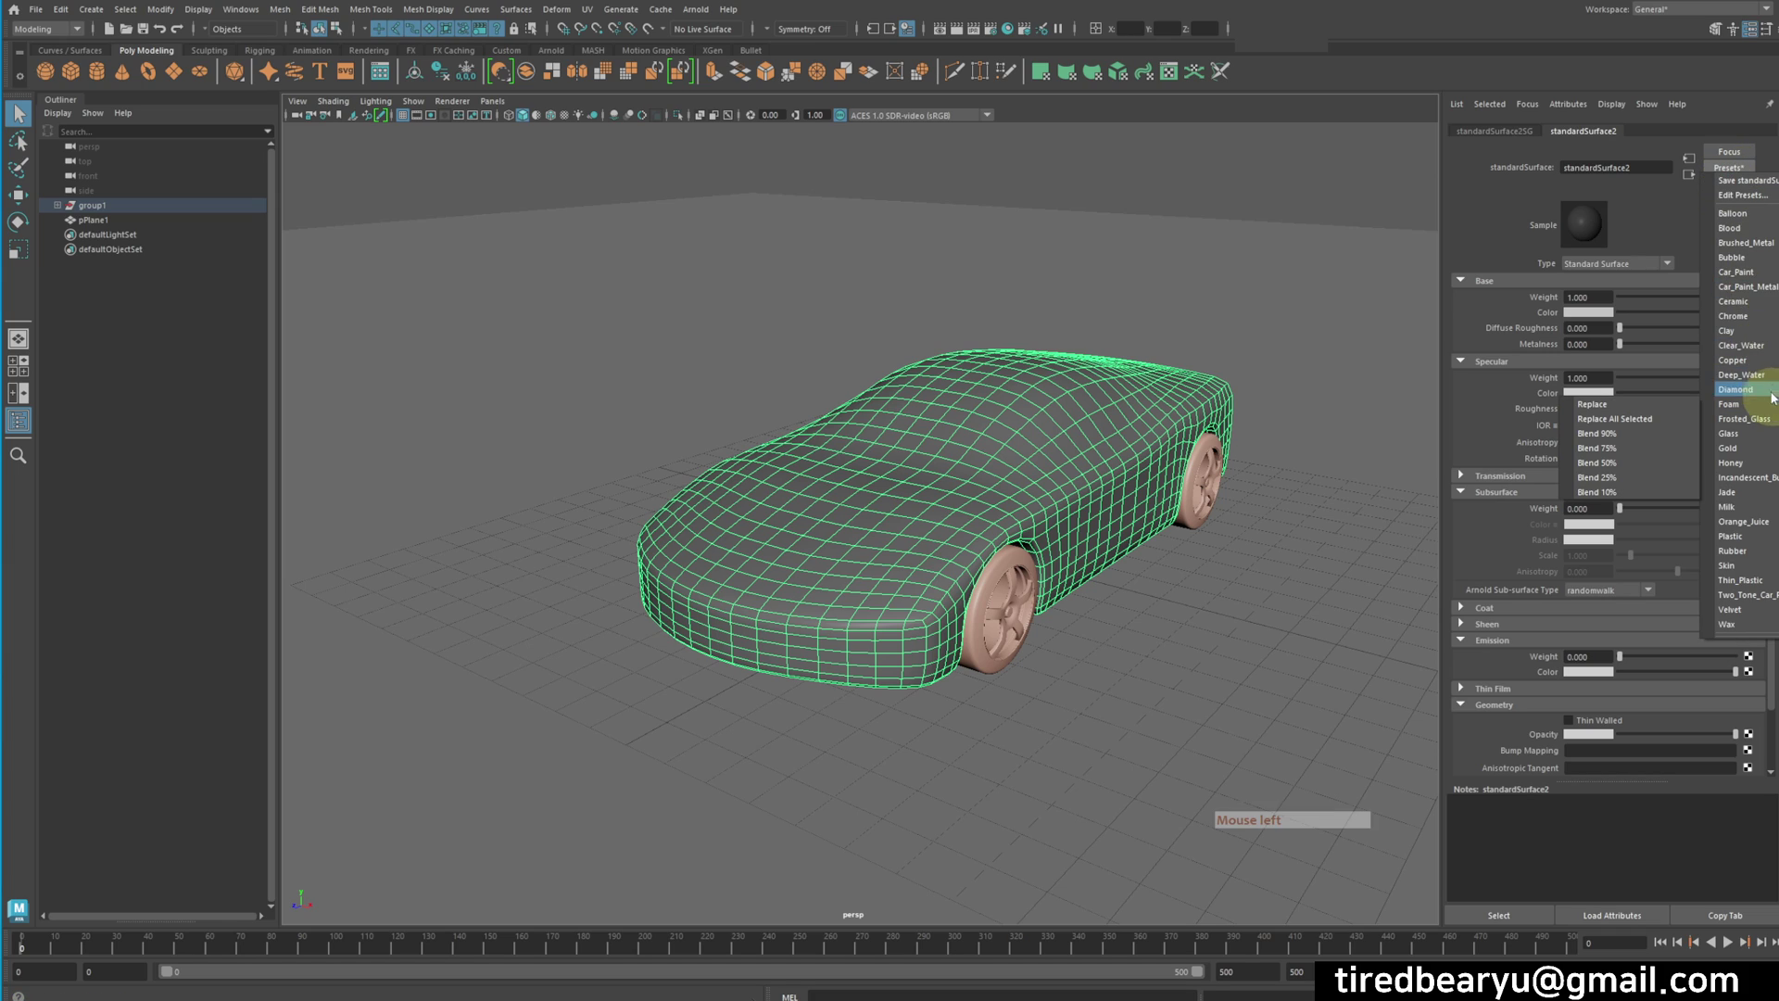
mouse_move(1729, 597)
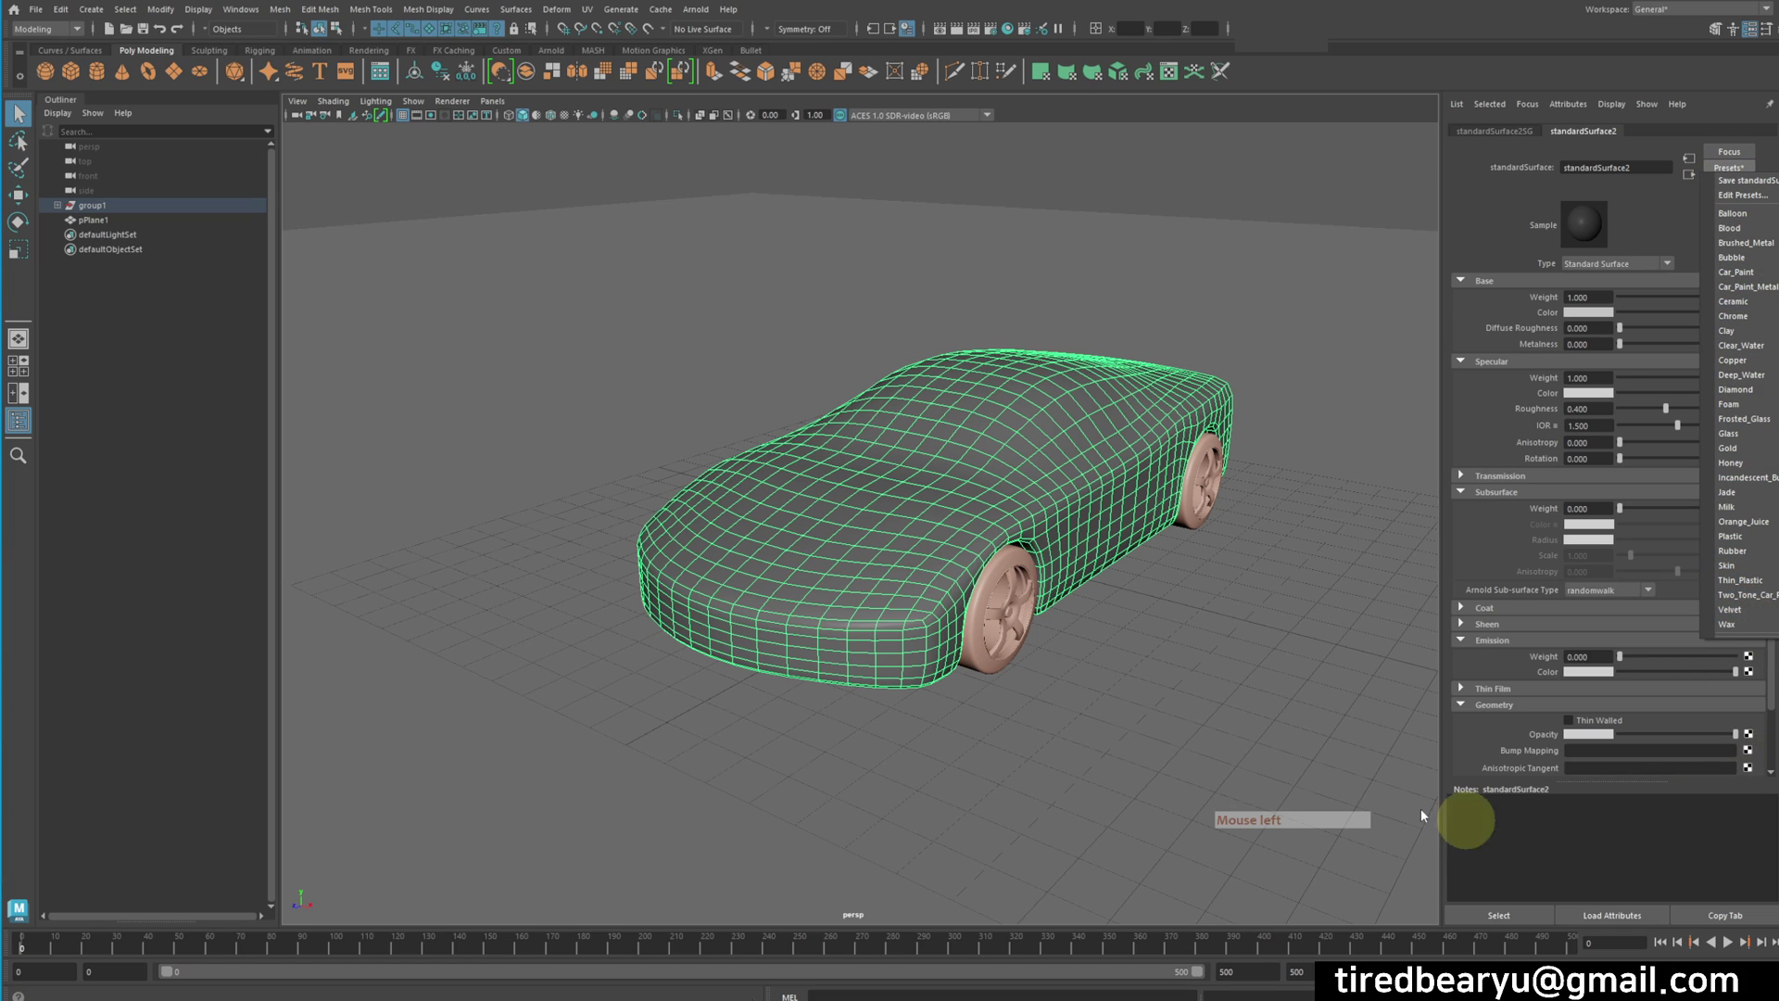
click(1617, 598)
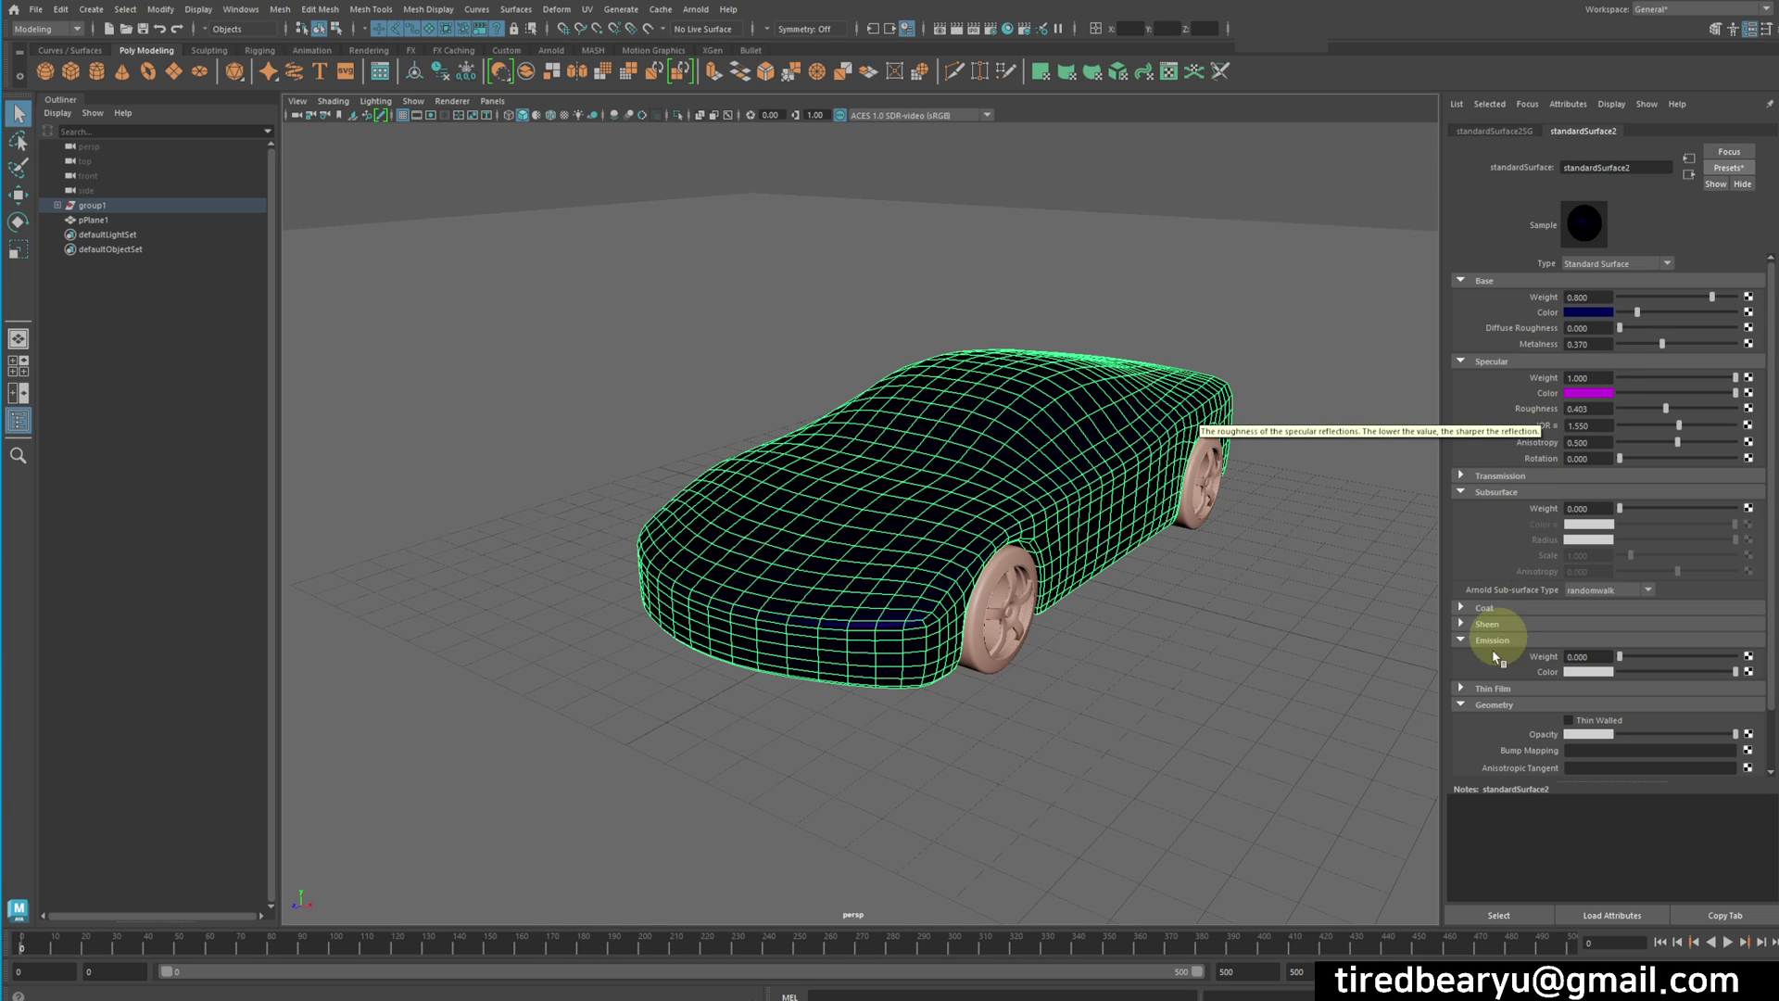
Examine the car paint material's Coat, Sheen and Thin Film settings, and collapse its Subsurface settings
click(1486, 624)
click(1486, 607)
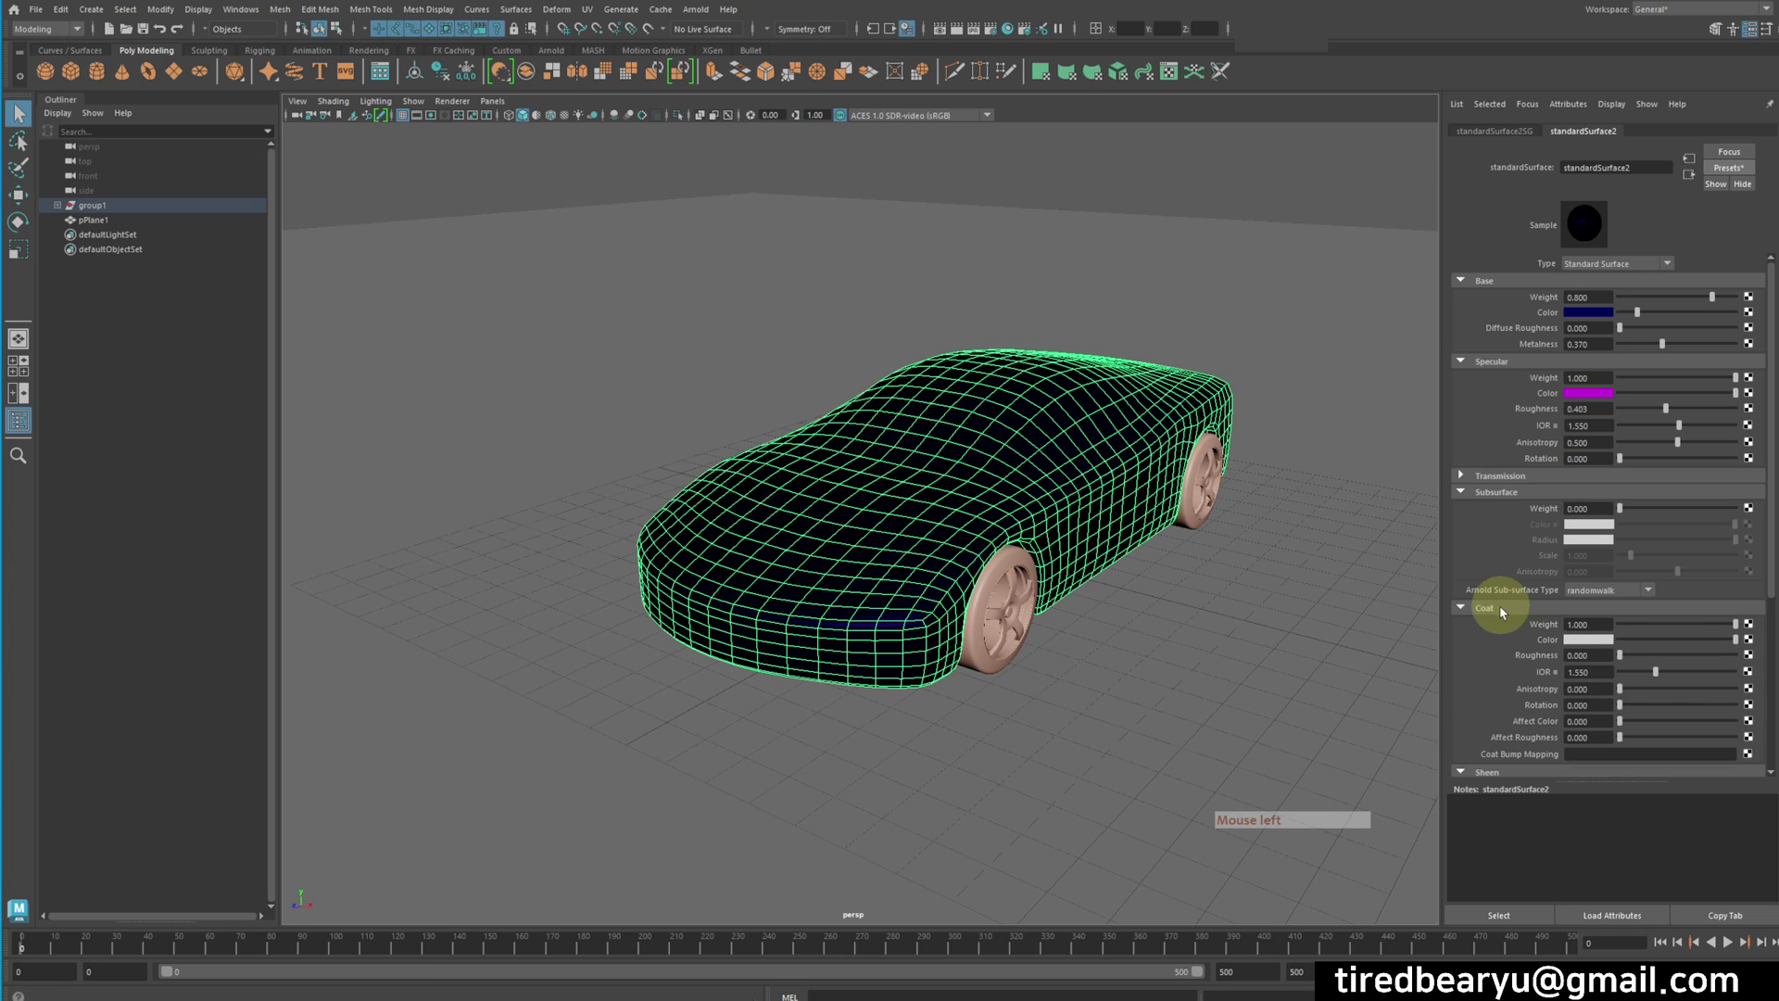
scroll(1564, 709, down, 3)
click(1493, 665)
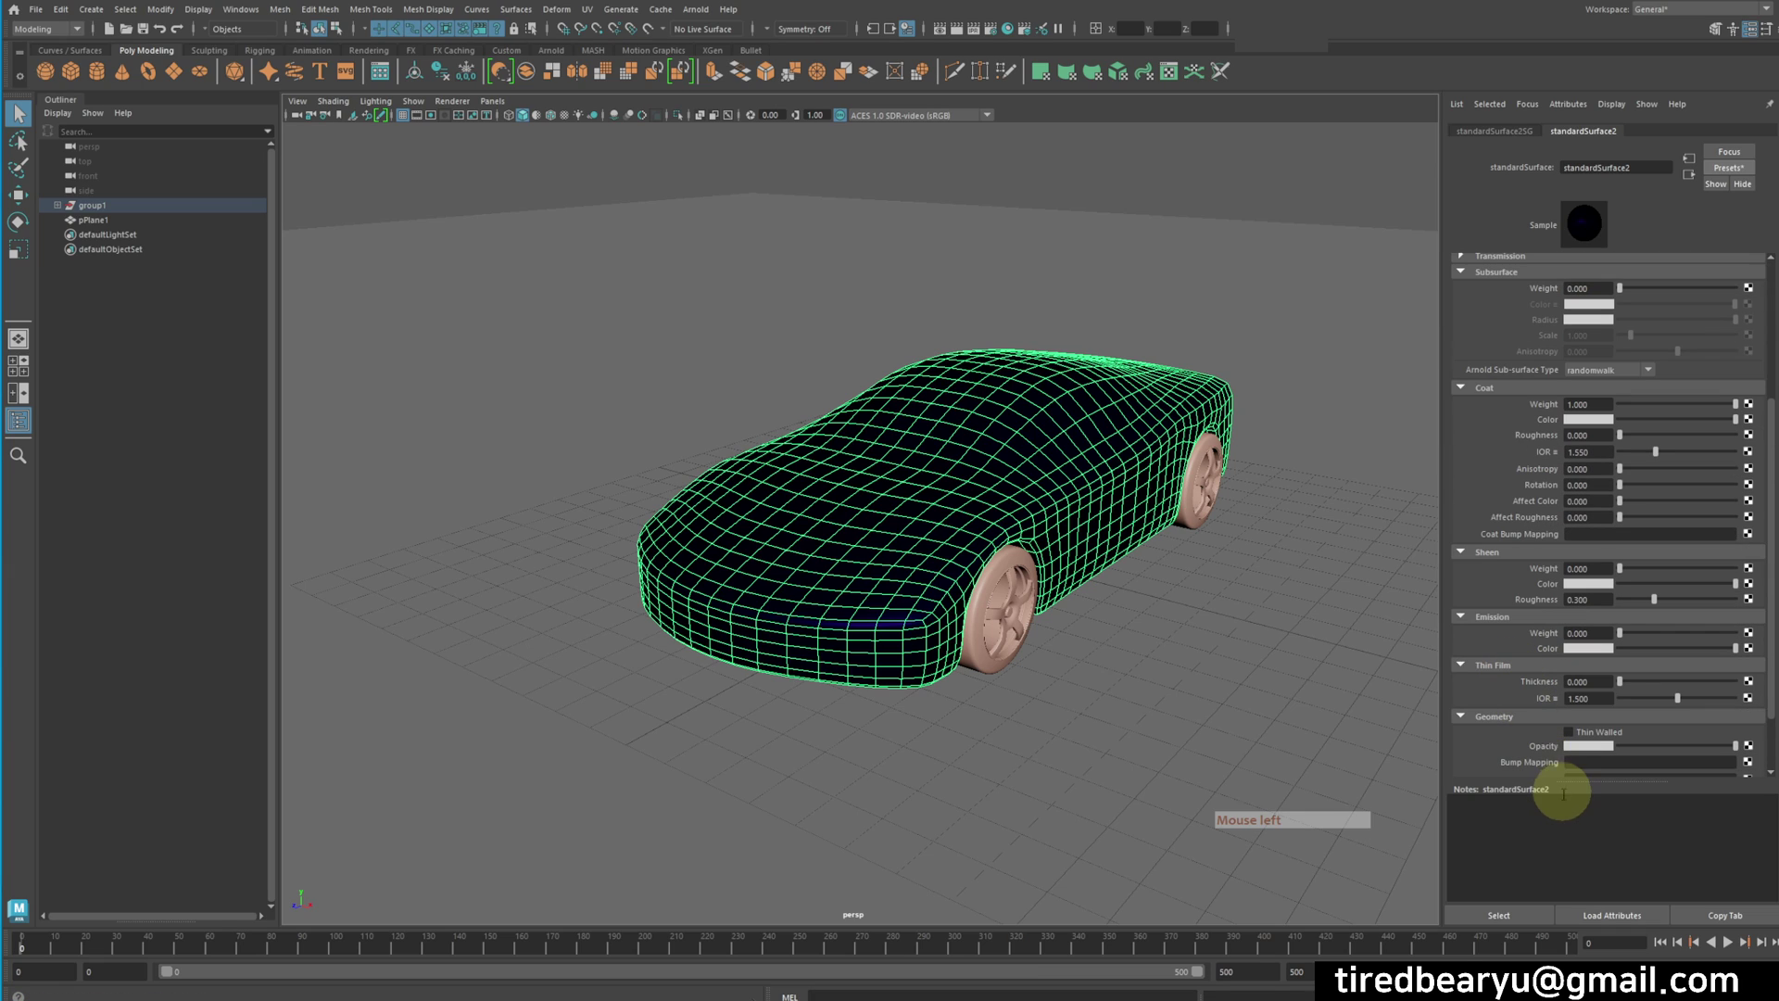
scroll(1521, 537, up, 2)
scroll(1503, 345, up, 3)
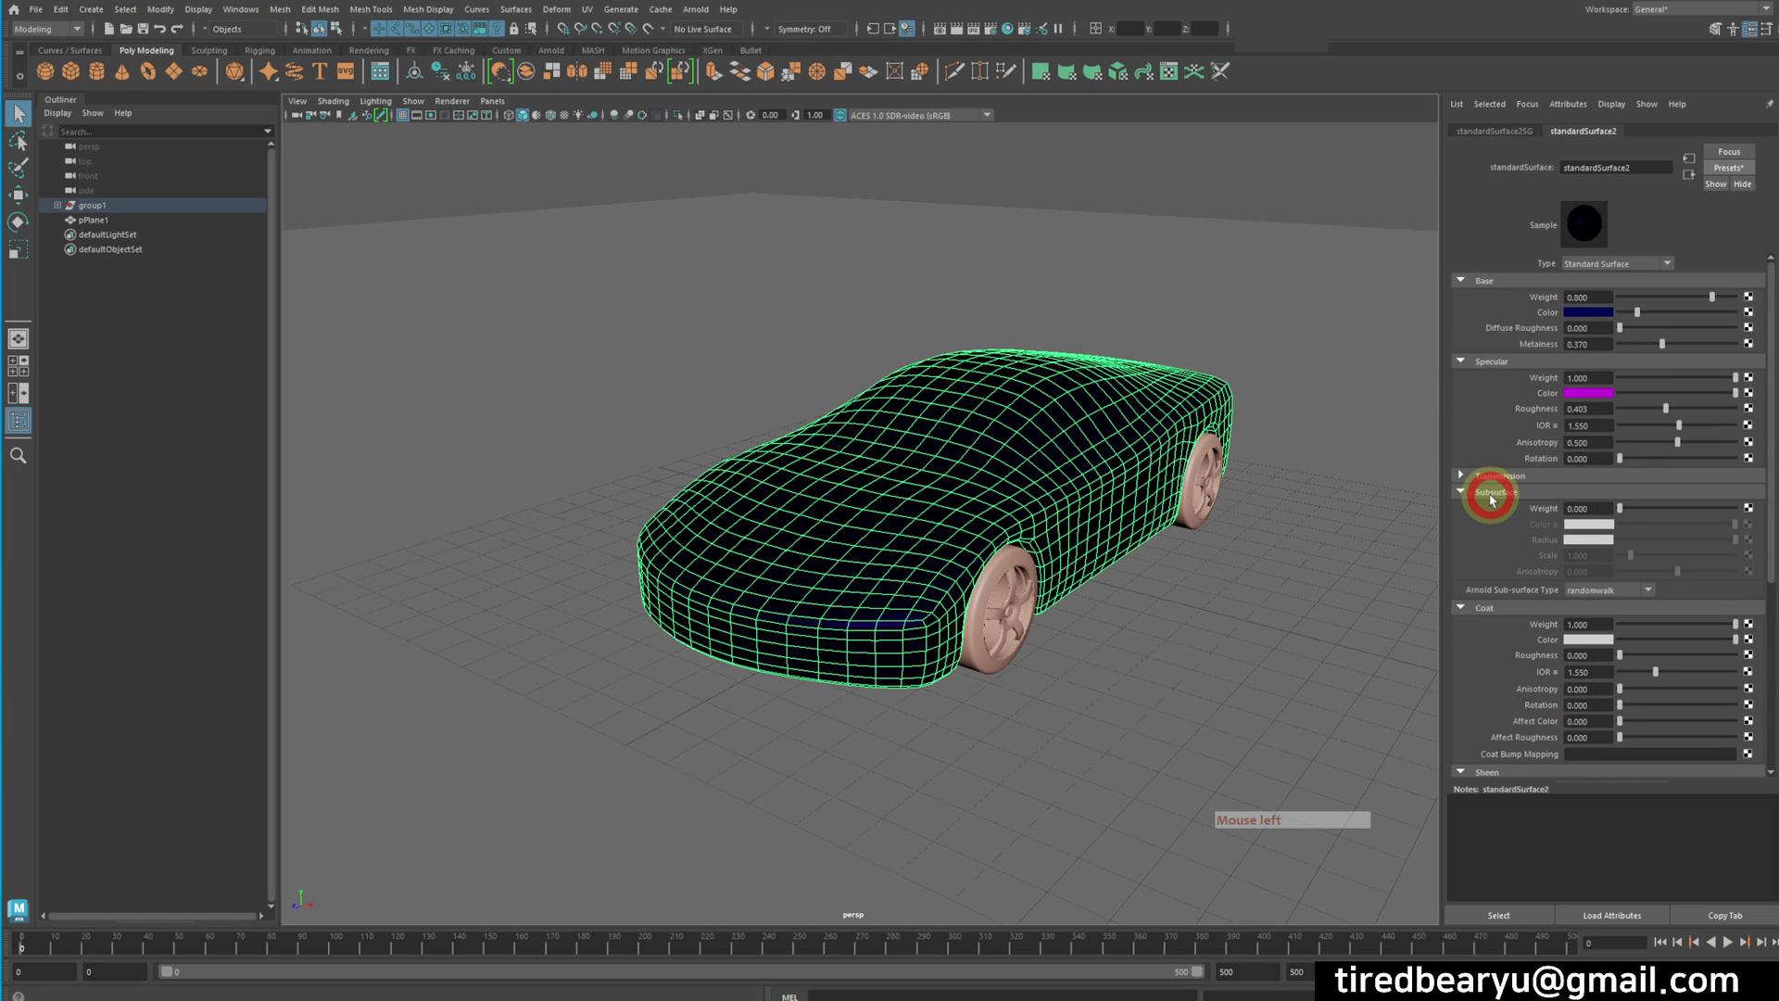
click(1492, 493)
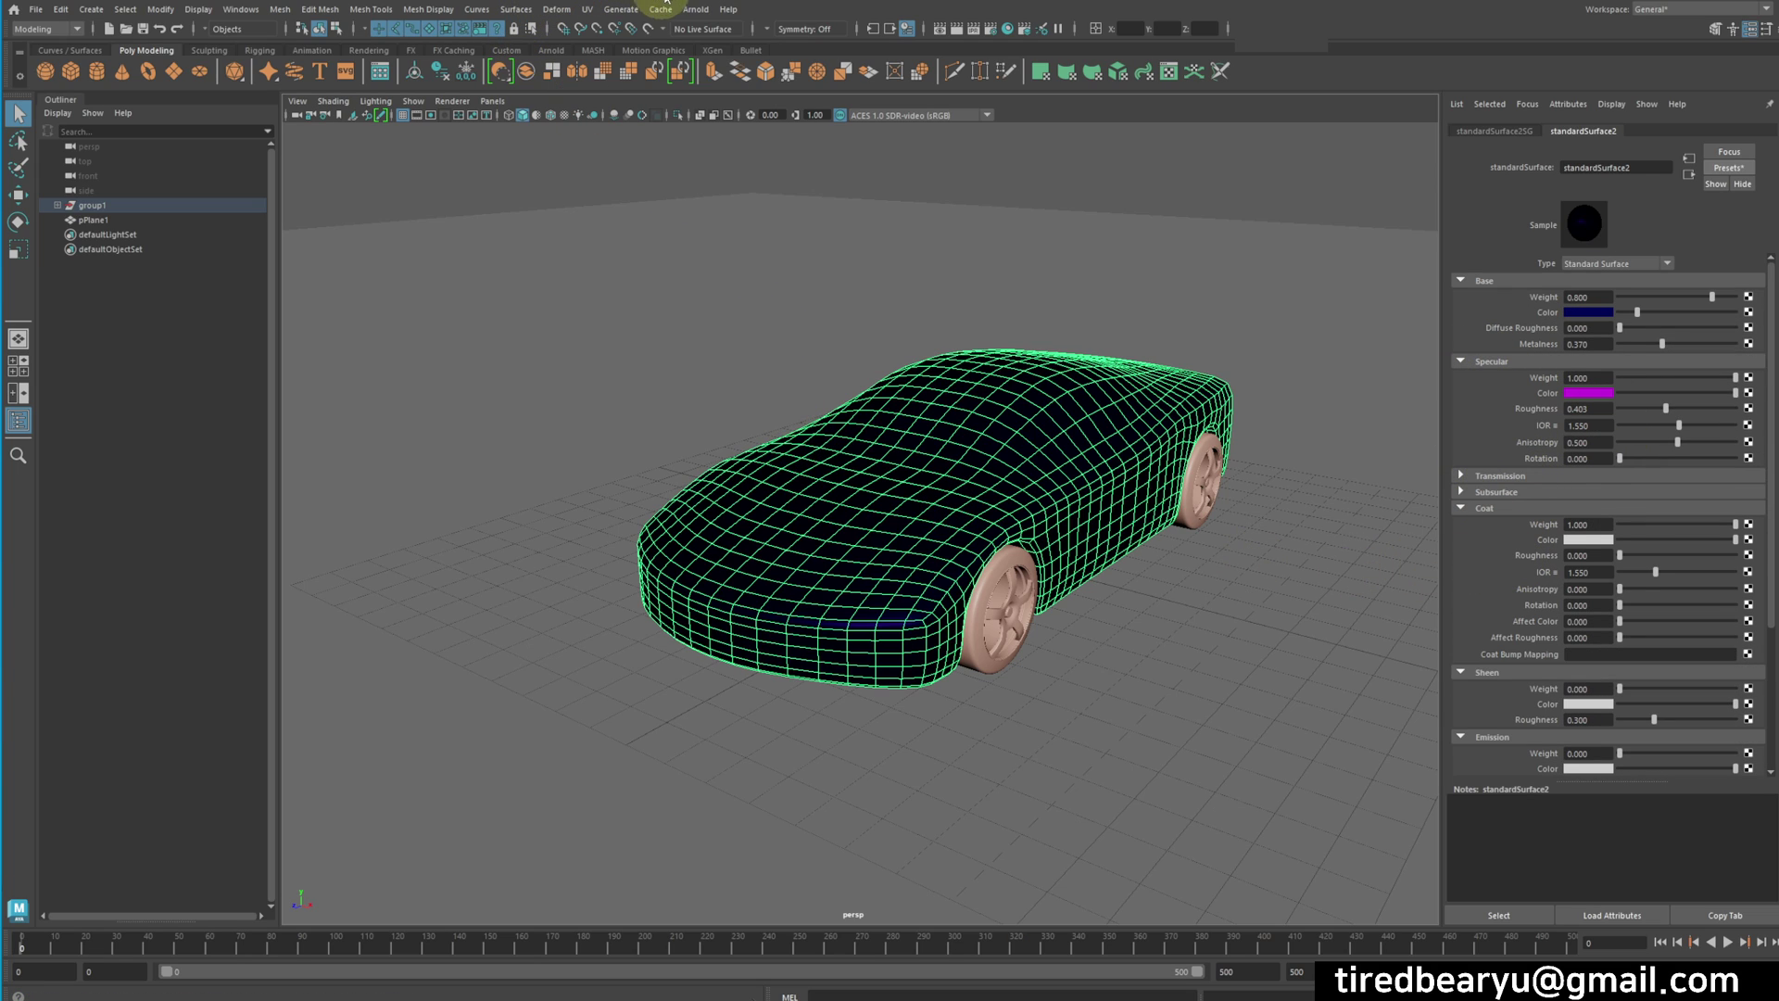
Open the Arnold RenderView to render the scene and move its window clear of the main menus
click(698, 8)
click(732, 42)
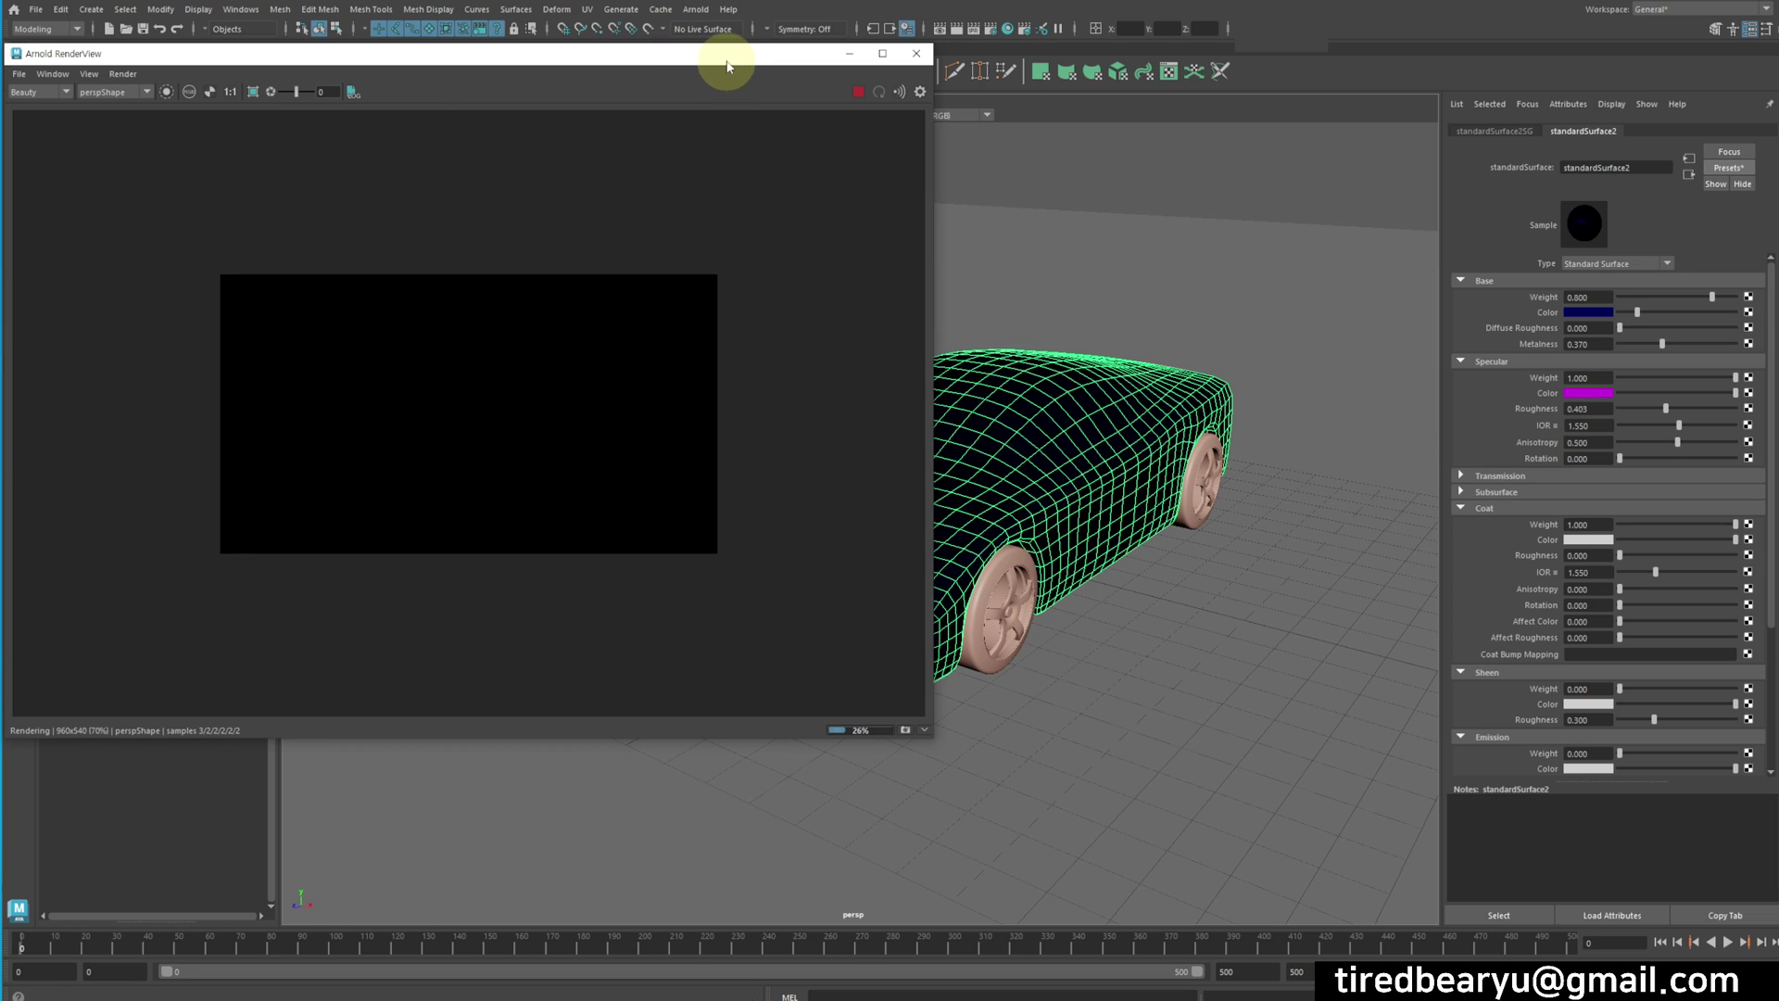
drag(728, 66, 756, 95)
Add an Arnold Skydome Light to the scene and display its light shape attributes
click(696, 9)
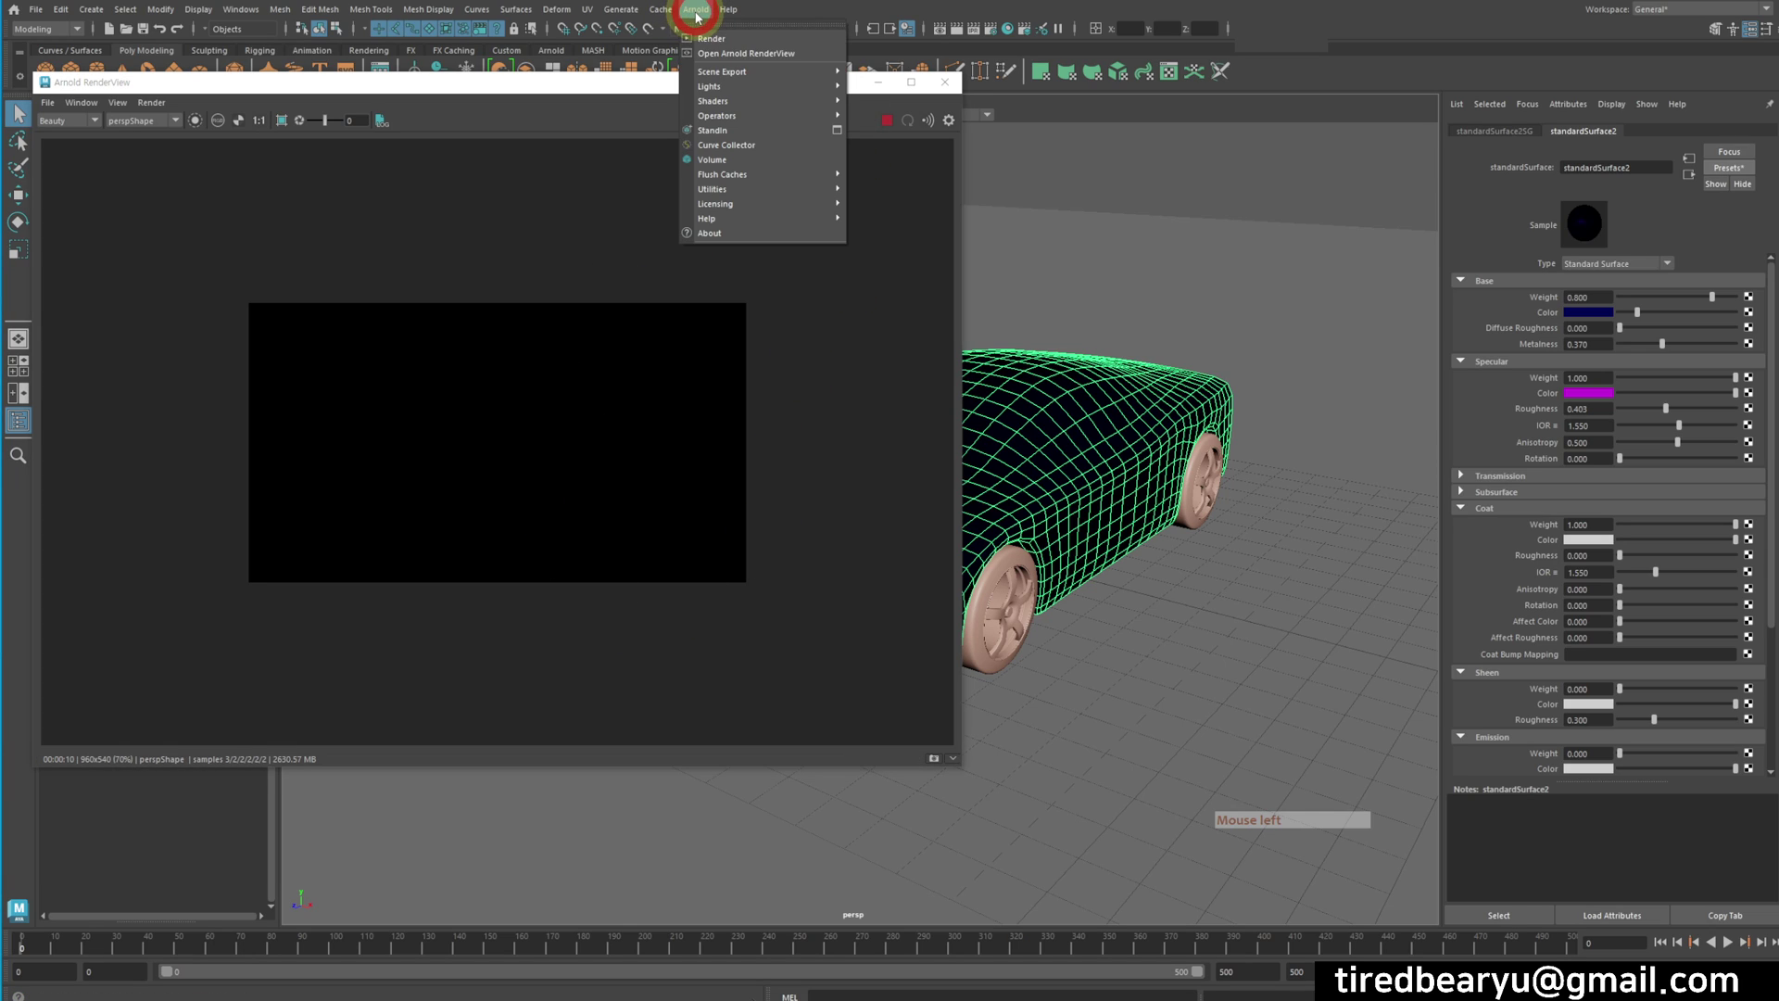
mouse_move(748, 89)
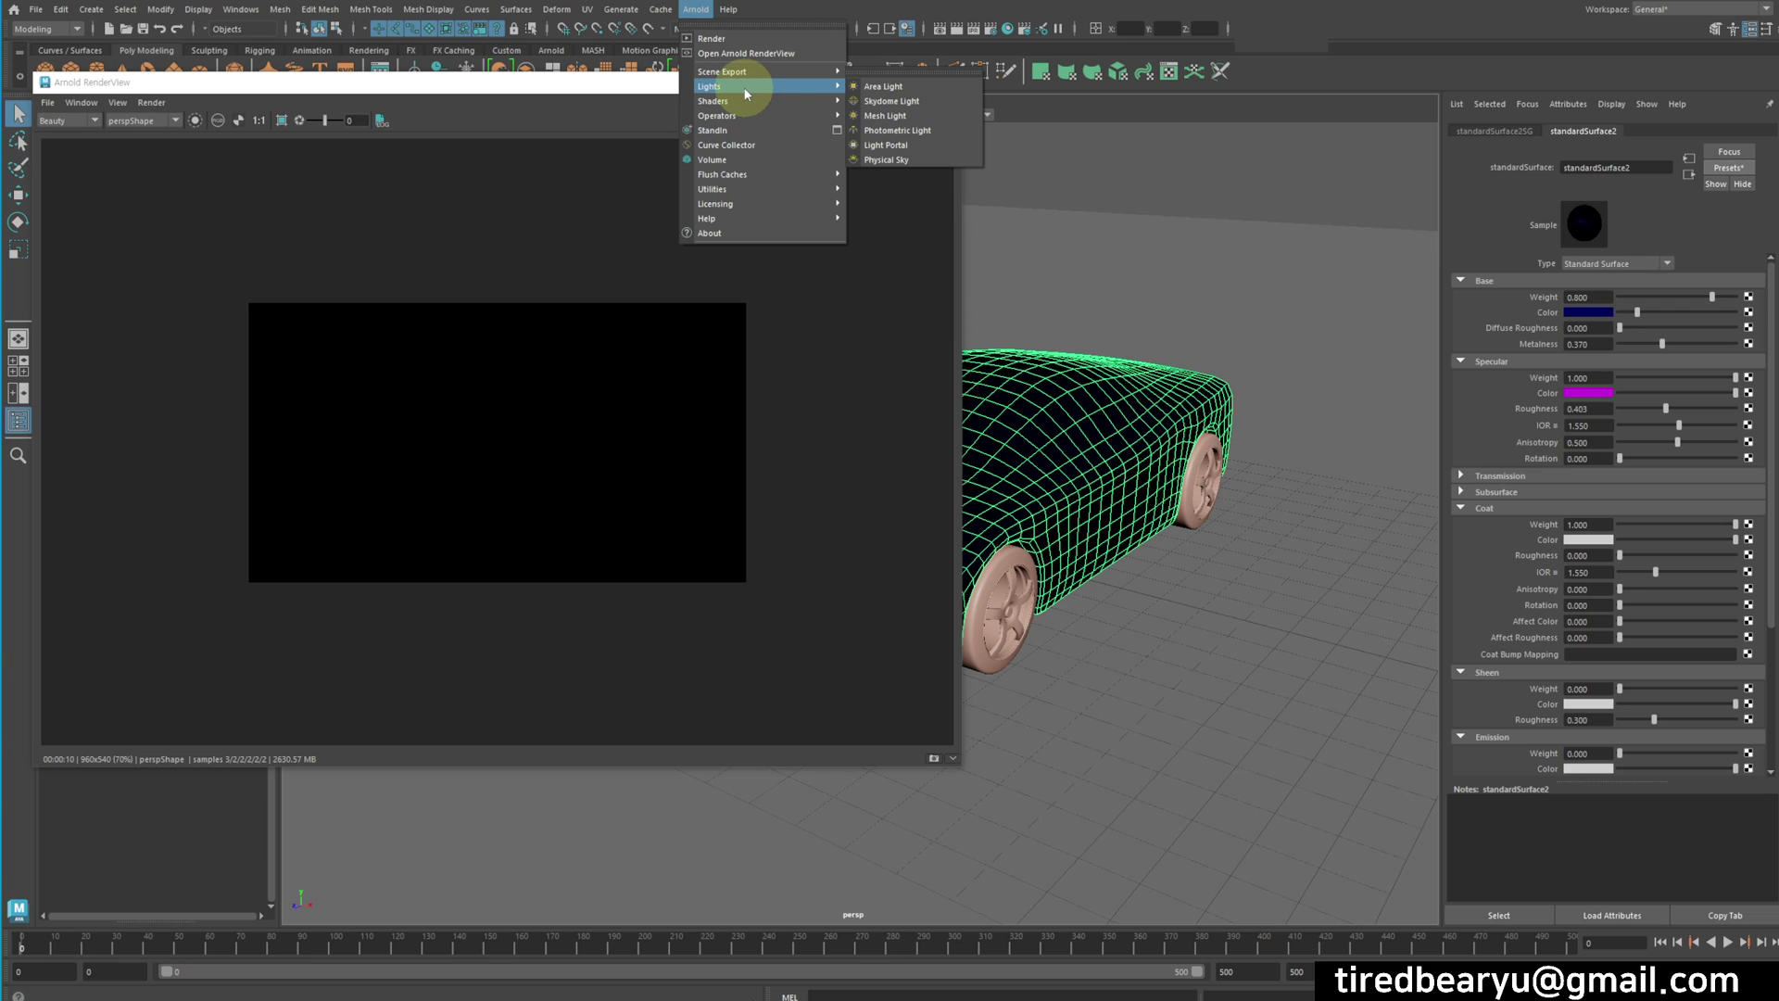
click(882, 104)
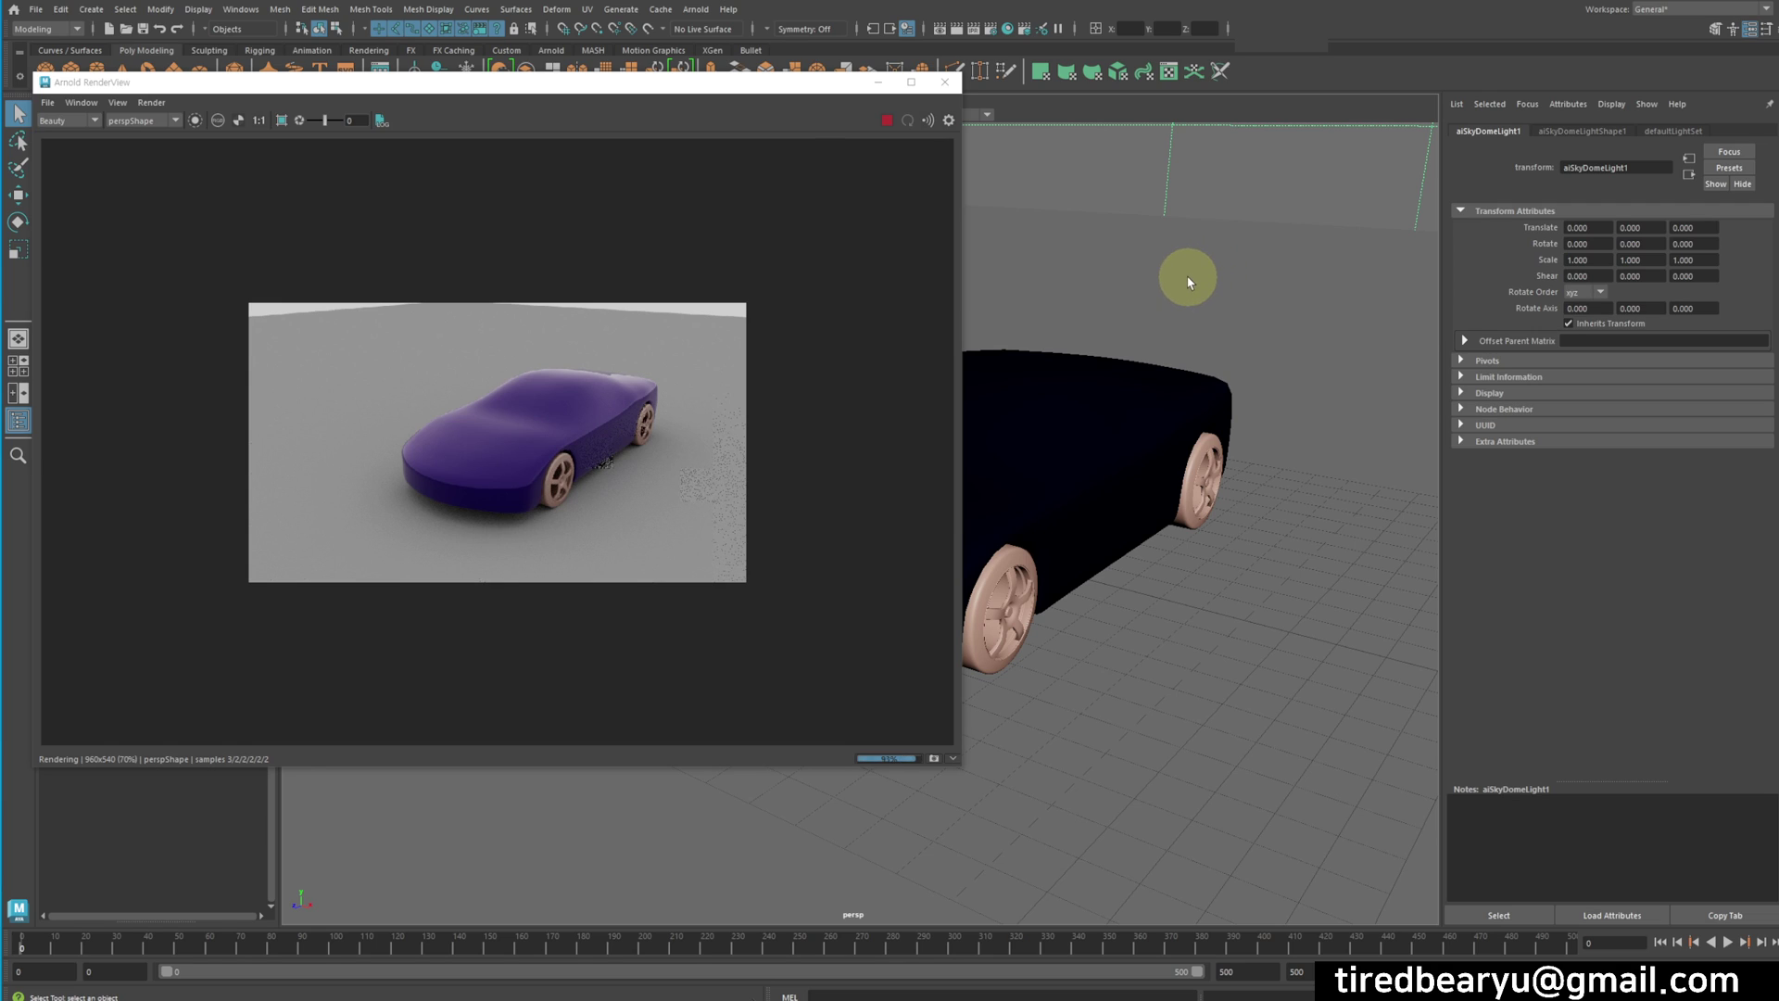
click(1607, 132)
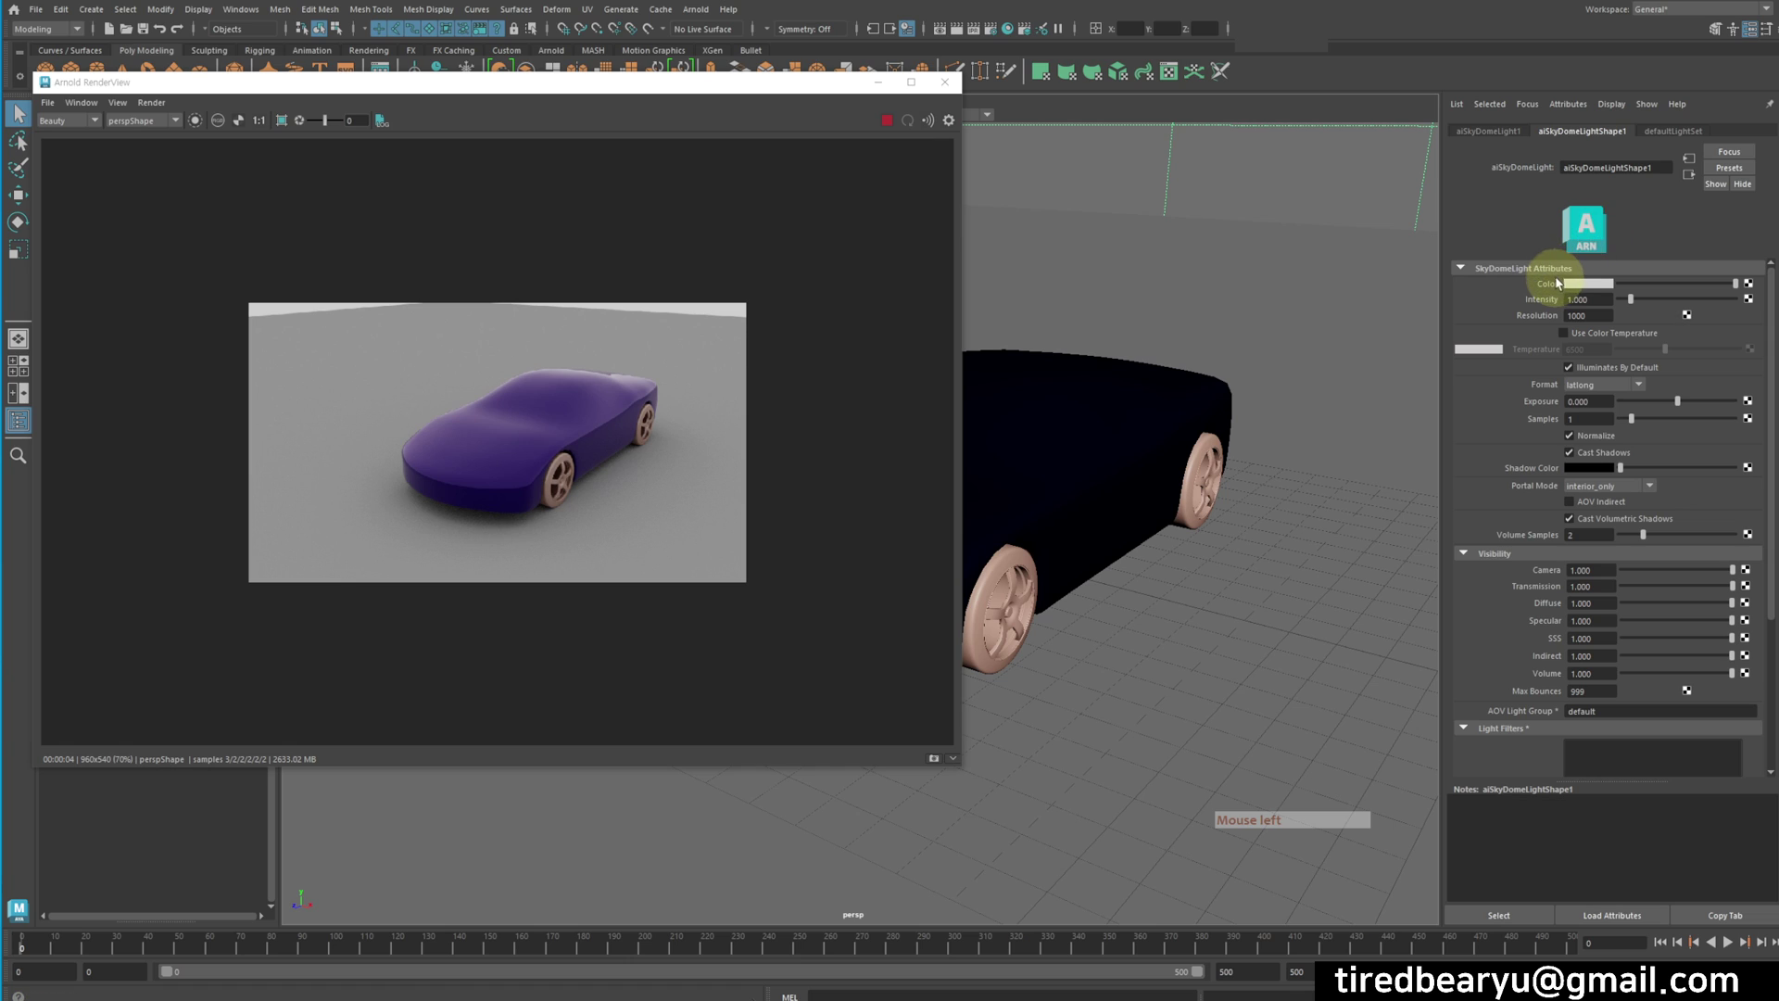
Map the skydome light's color with a file texture that loads the image Exterior1_Color.exr
click(1748, 284)
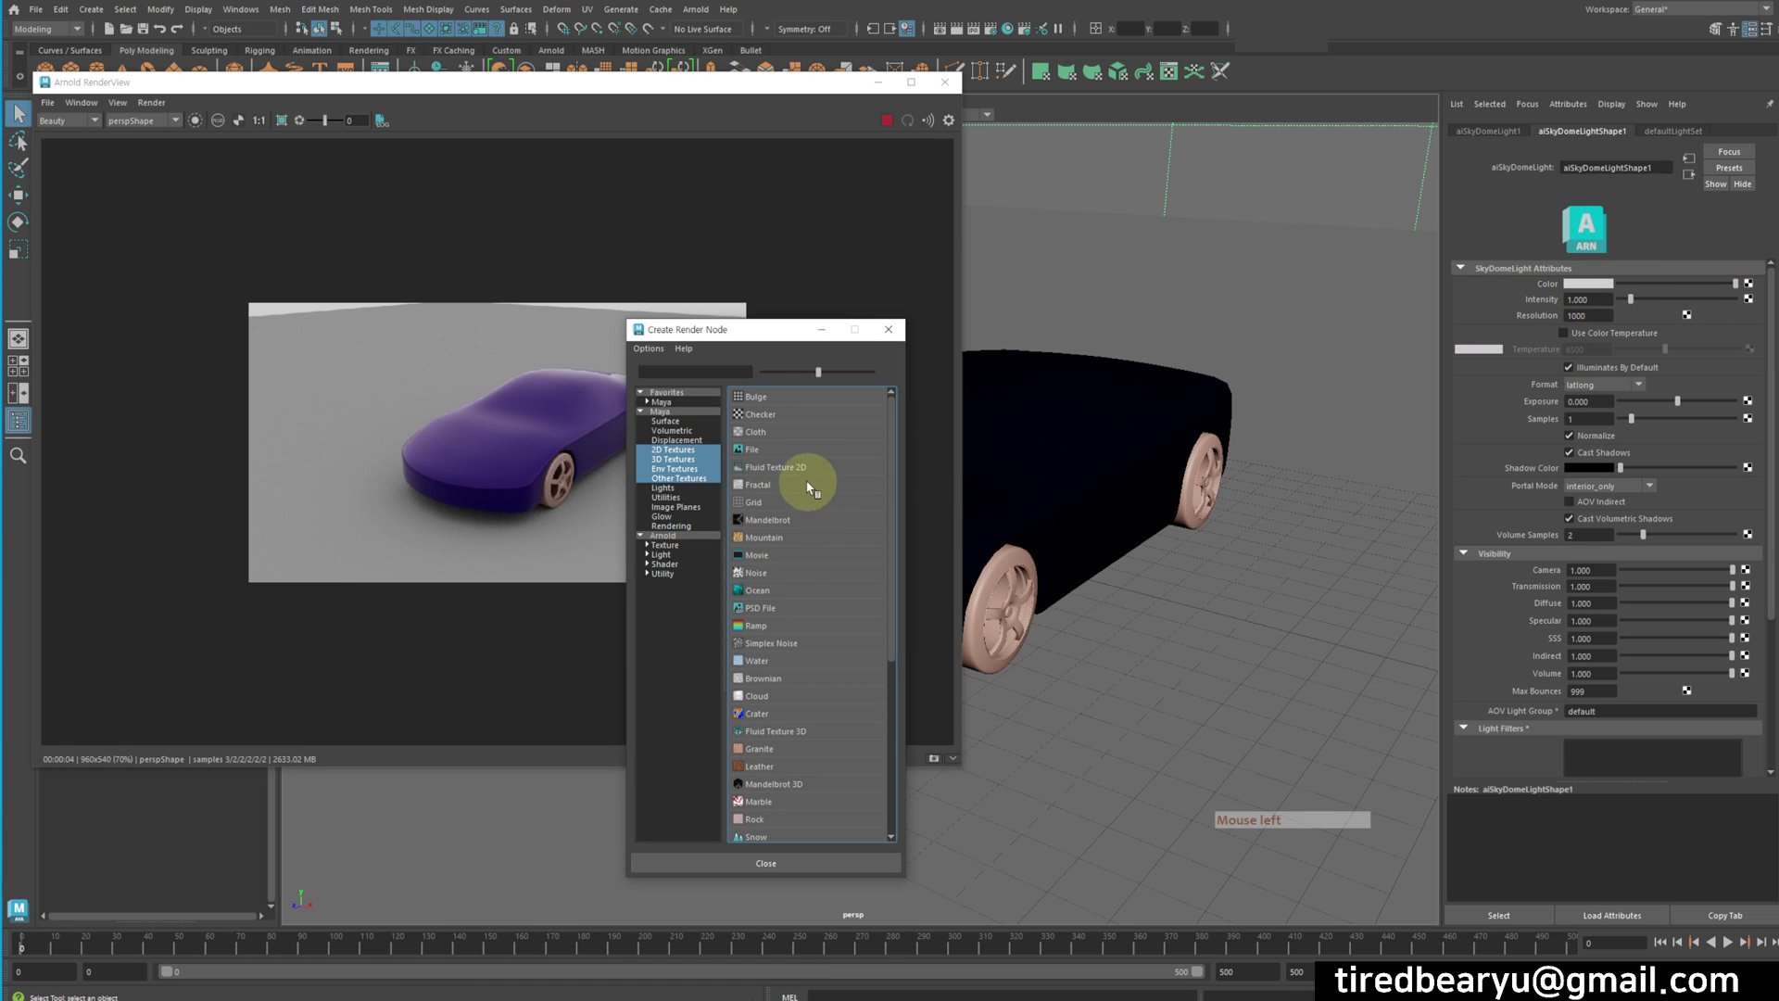
click(766, 448)
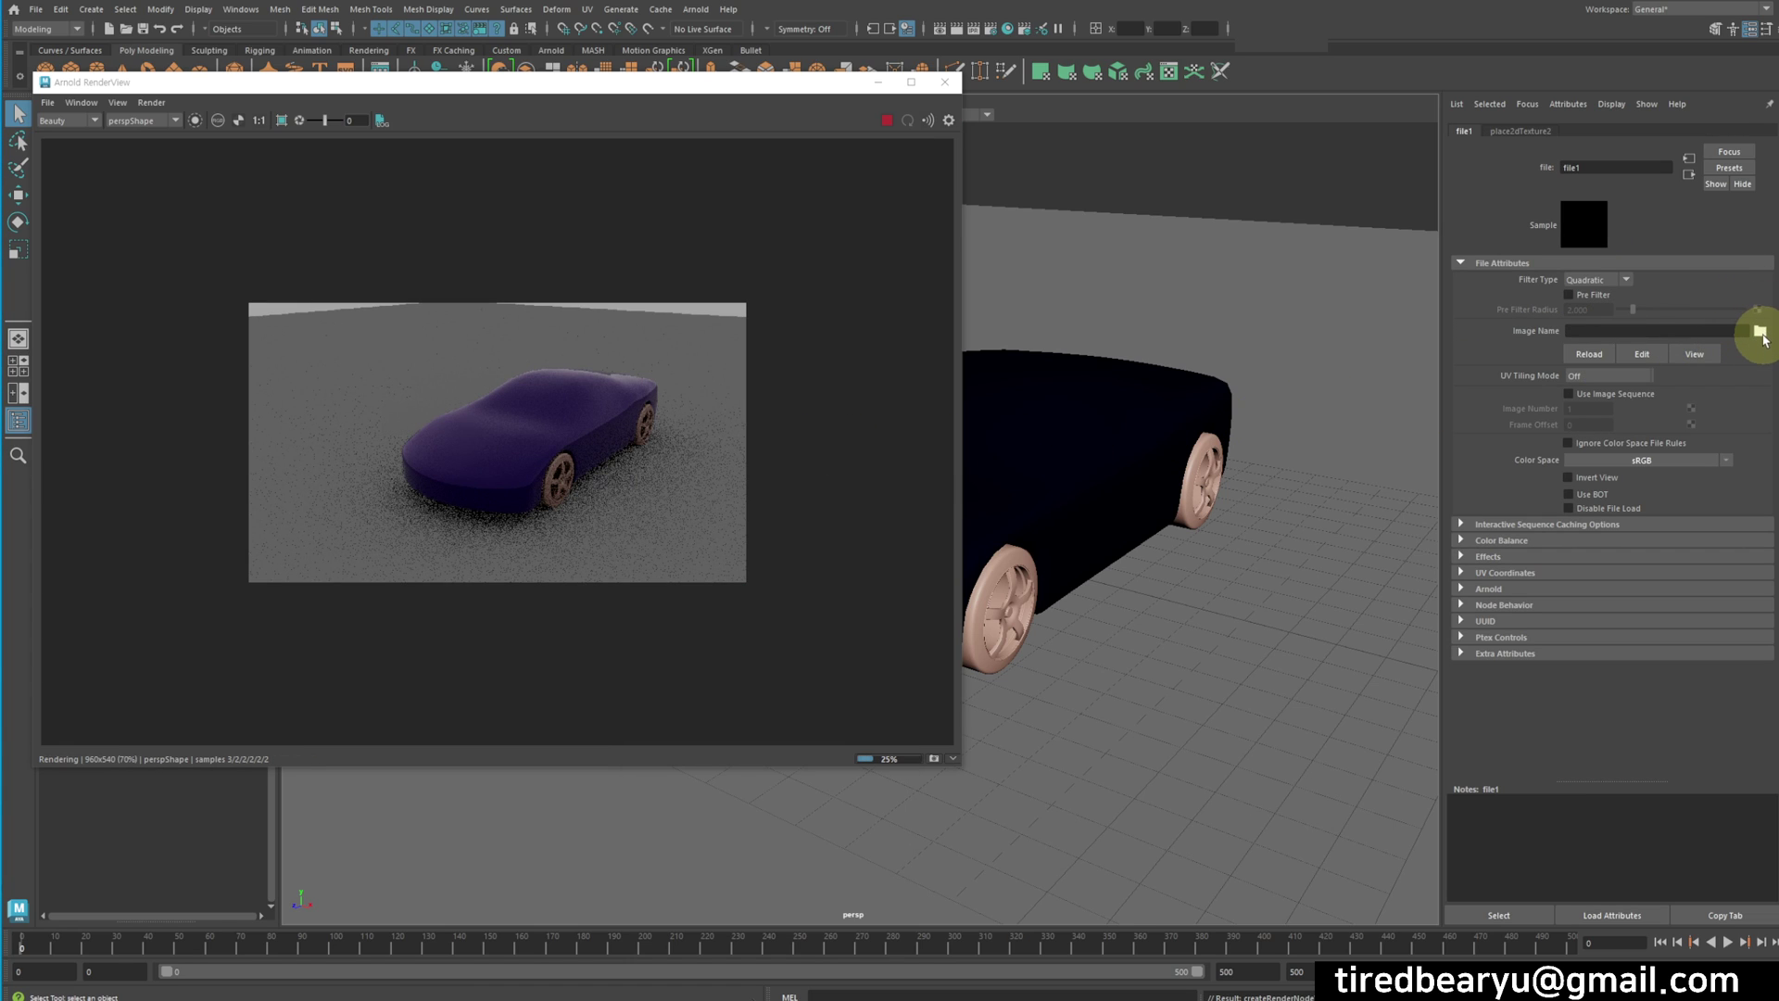
click(1760, 330)
click(669, 378)
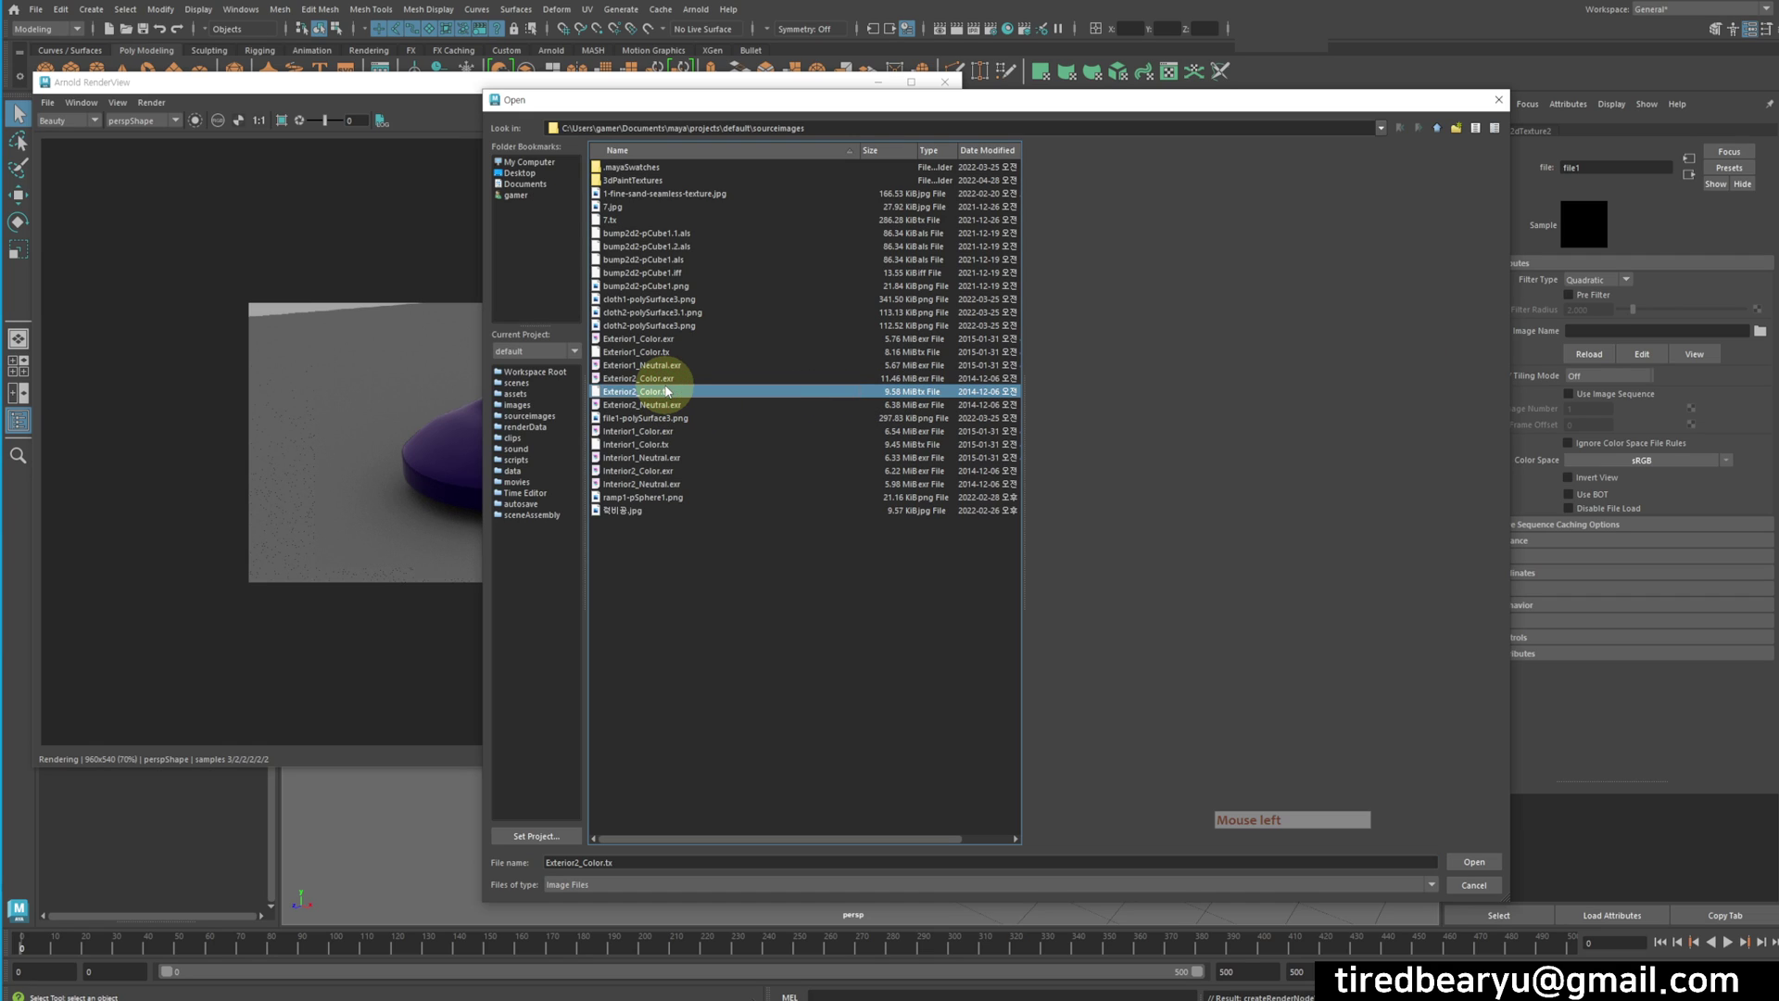
click(685, 339)
click(688, 351)
click(691, 365)
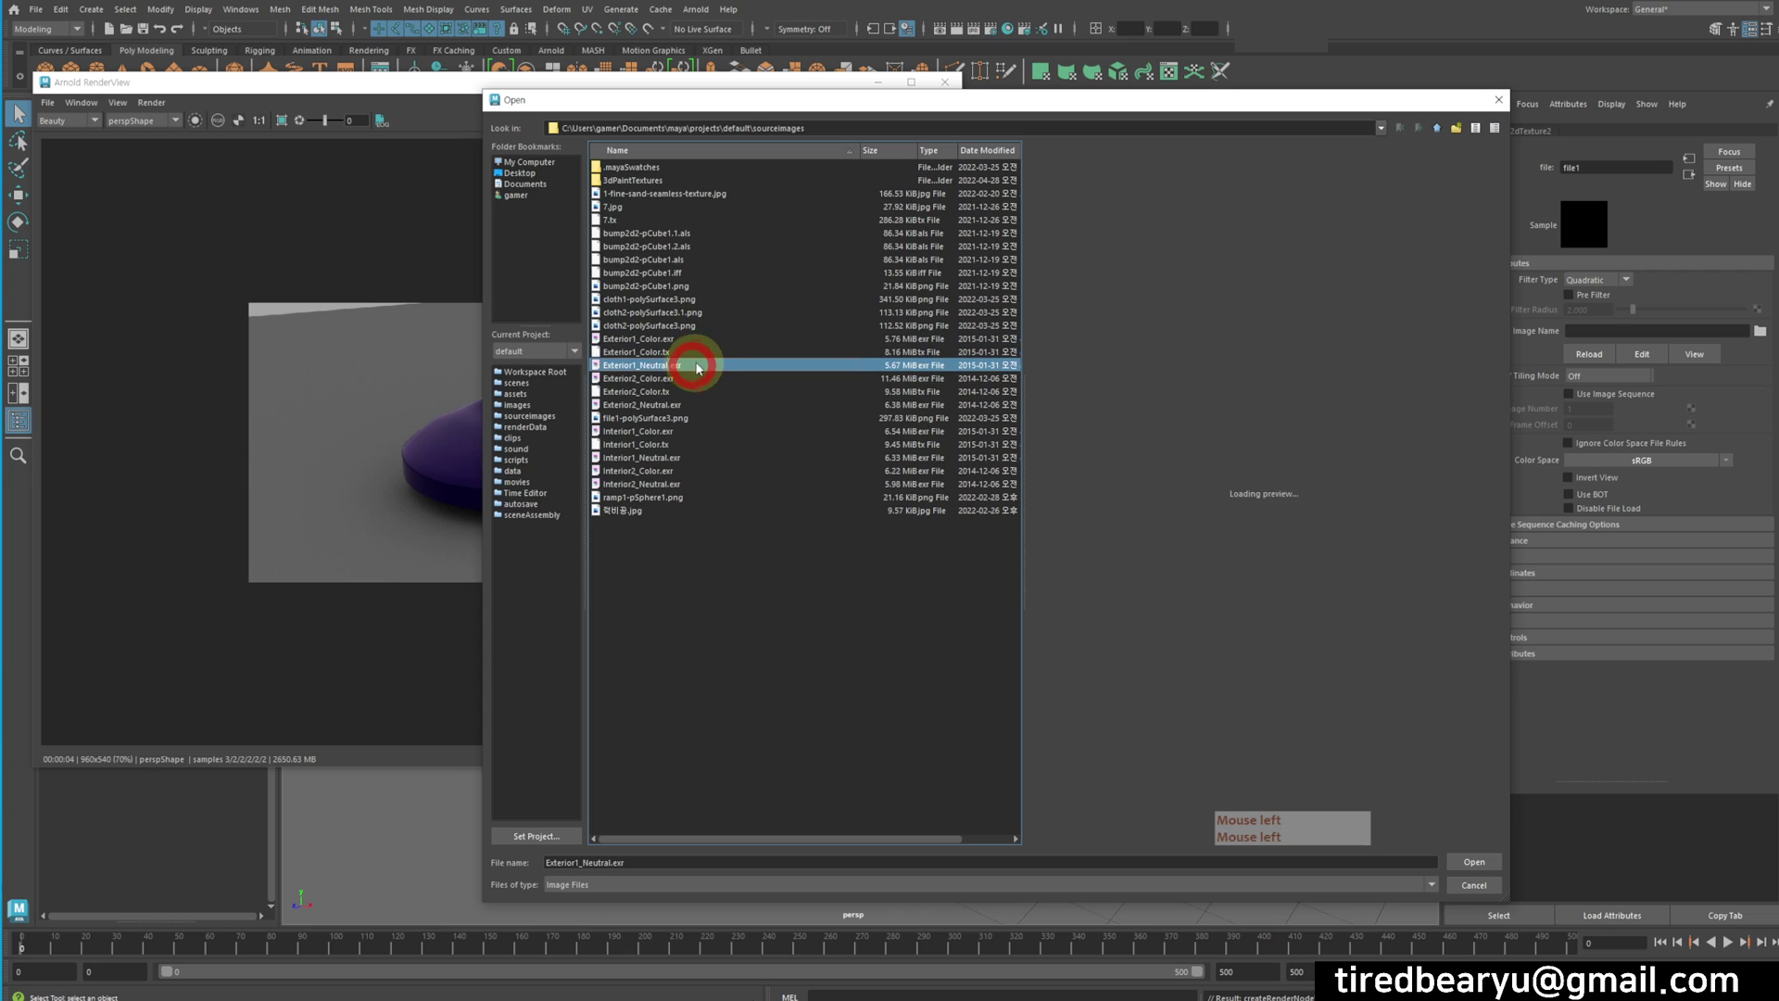
click(708, 339)
double_click(706, 338)
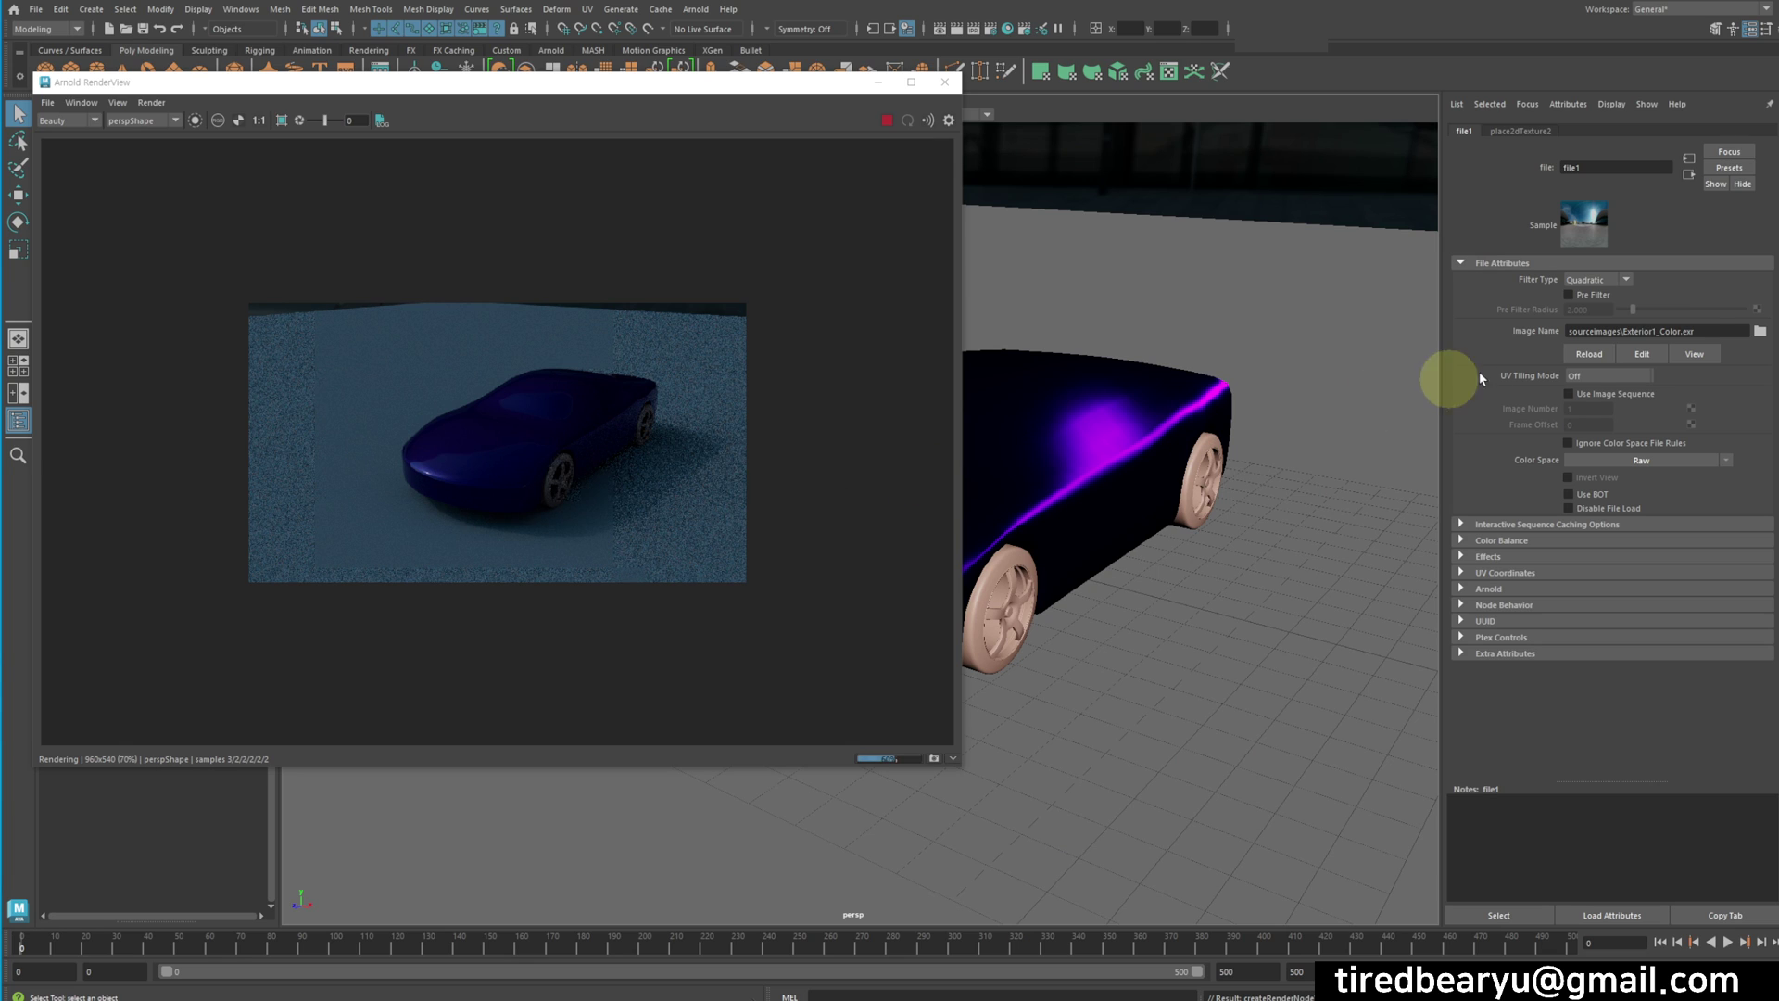
Raise the skydome light's intensity to 7.372, check the car's render from a closer front angle and close the render window
click(1689, 174)
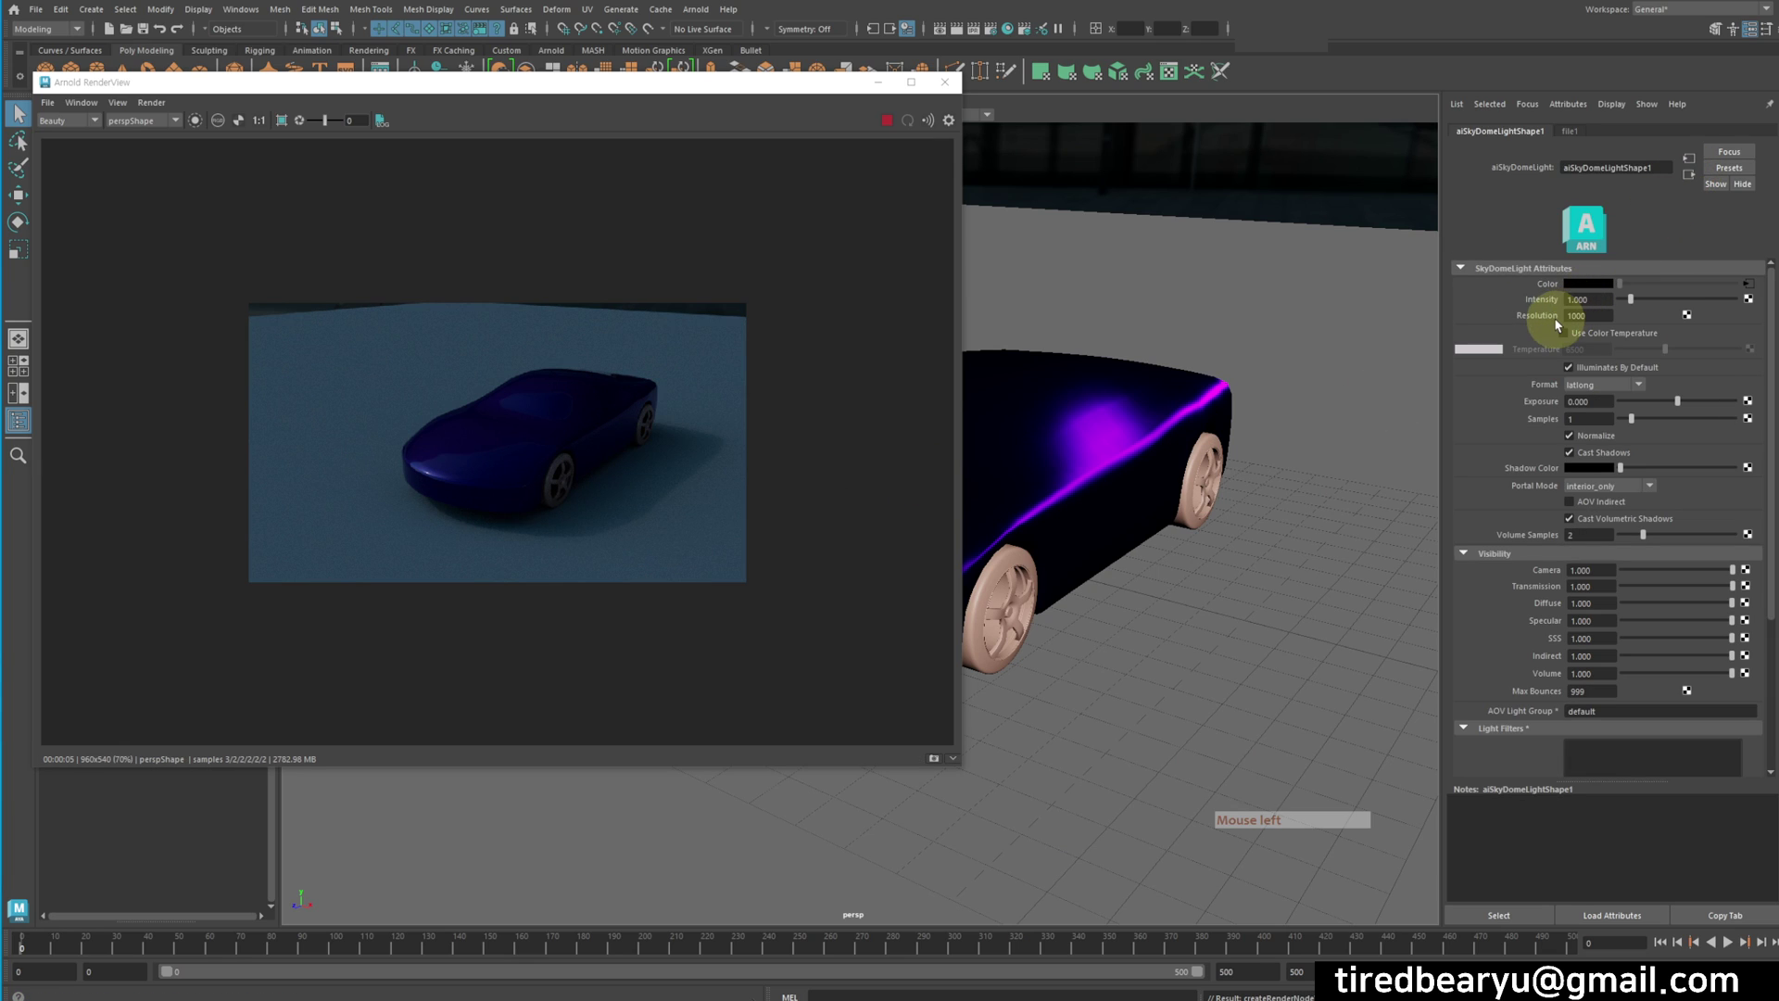
drag(1631, 299, 1705, 299)
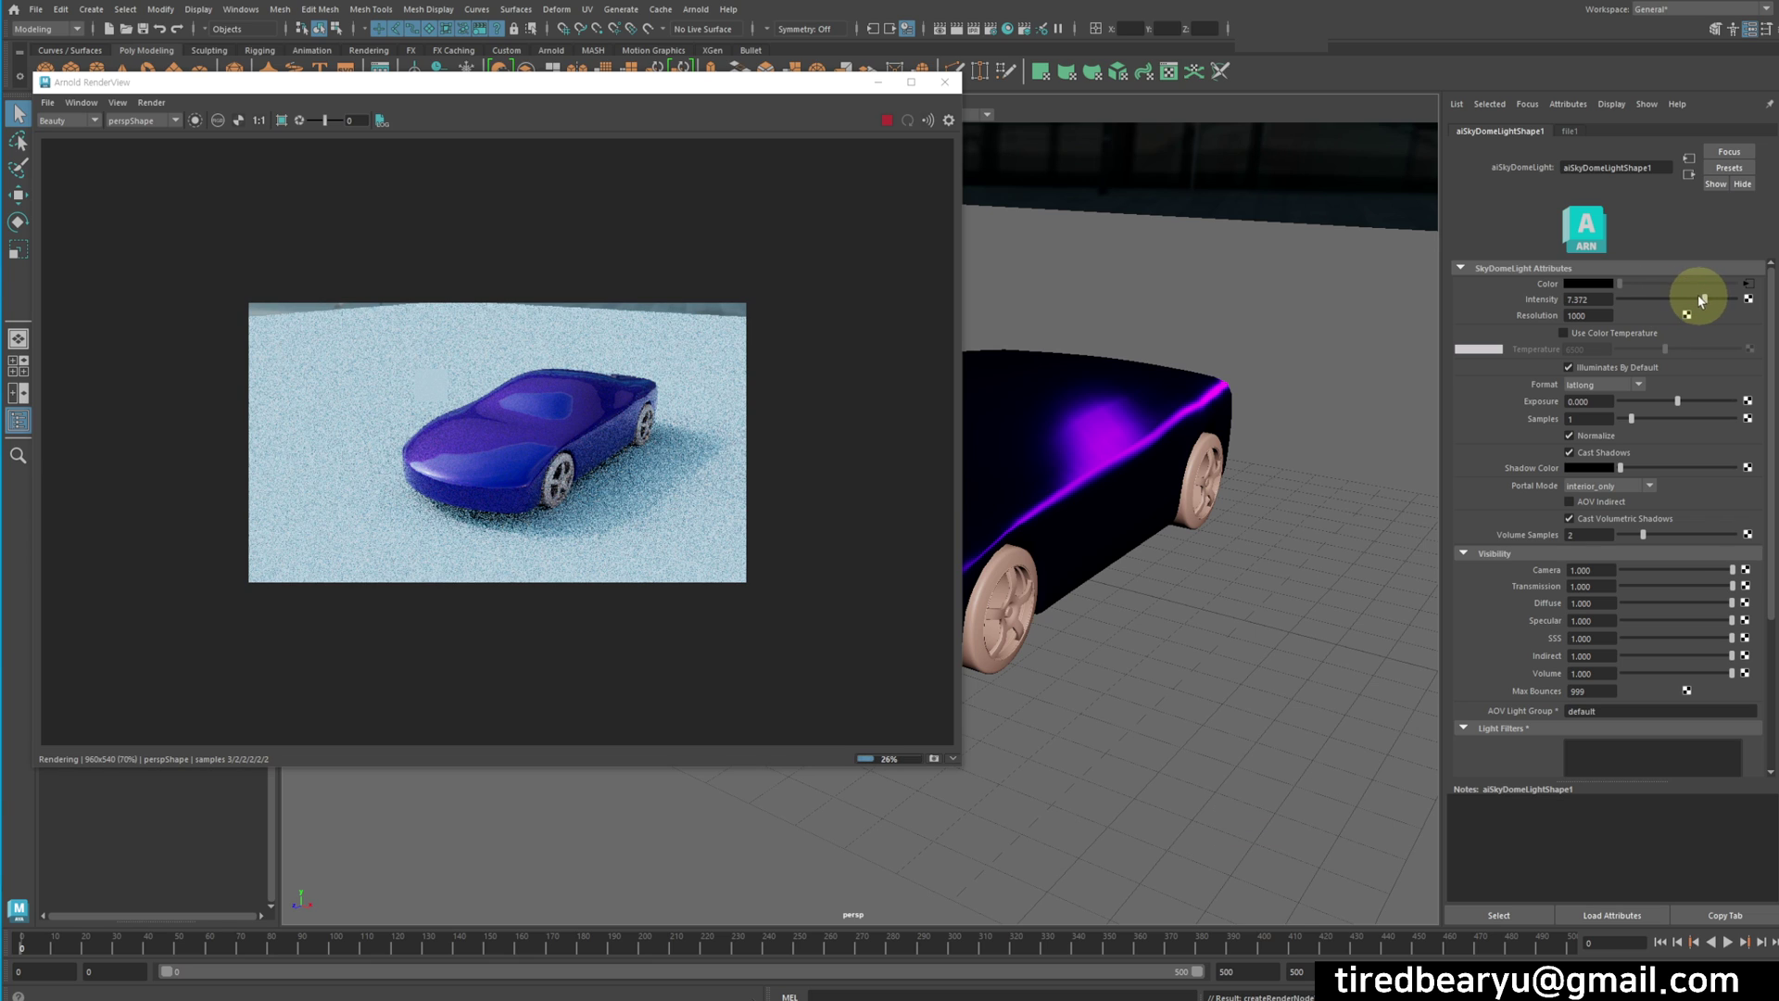
alt+drag(1190, 477, 1262, 445)
alt+right_drag(1283, 460, 1354, 476)
alt+middle_drag(1252, 467, 1283, 461)
alt+right_drag(1275, 462, 1308, 465)
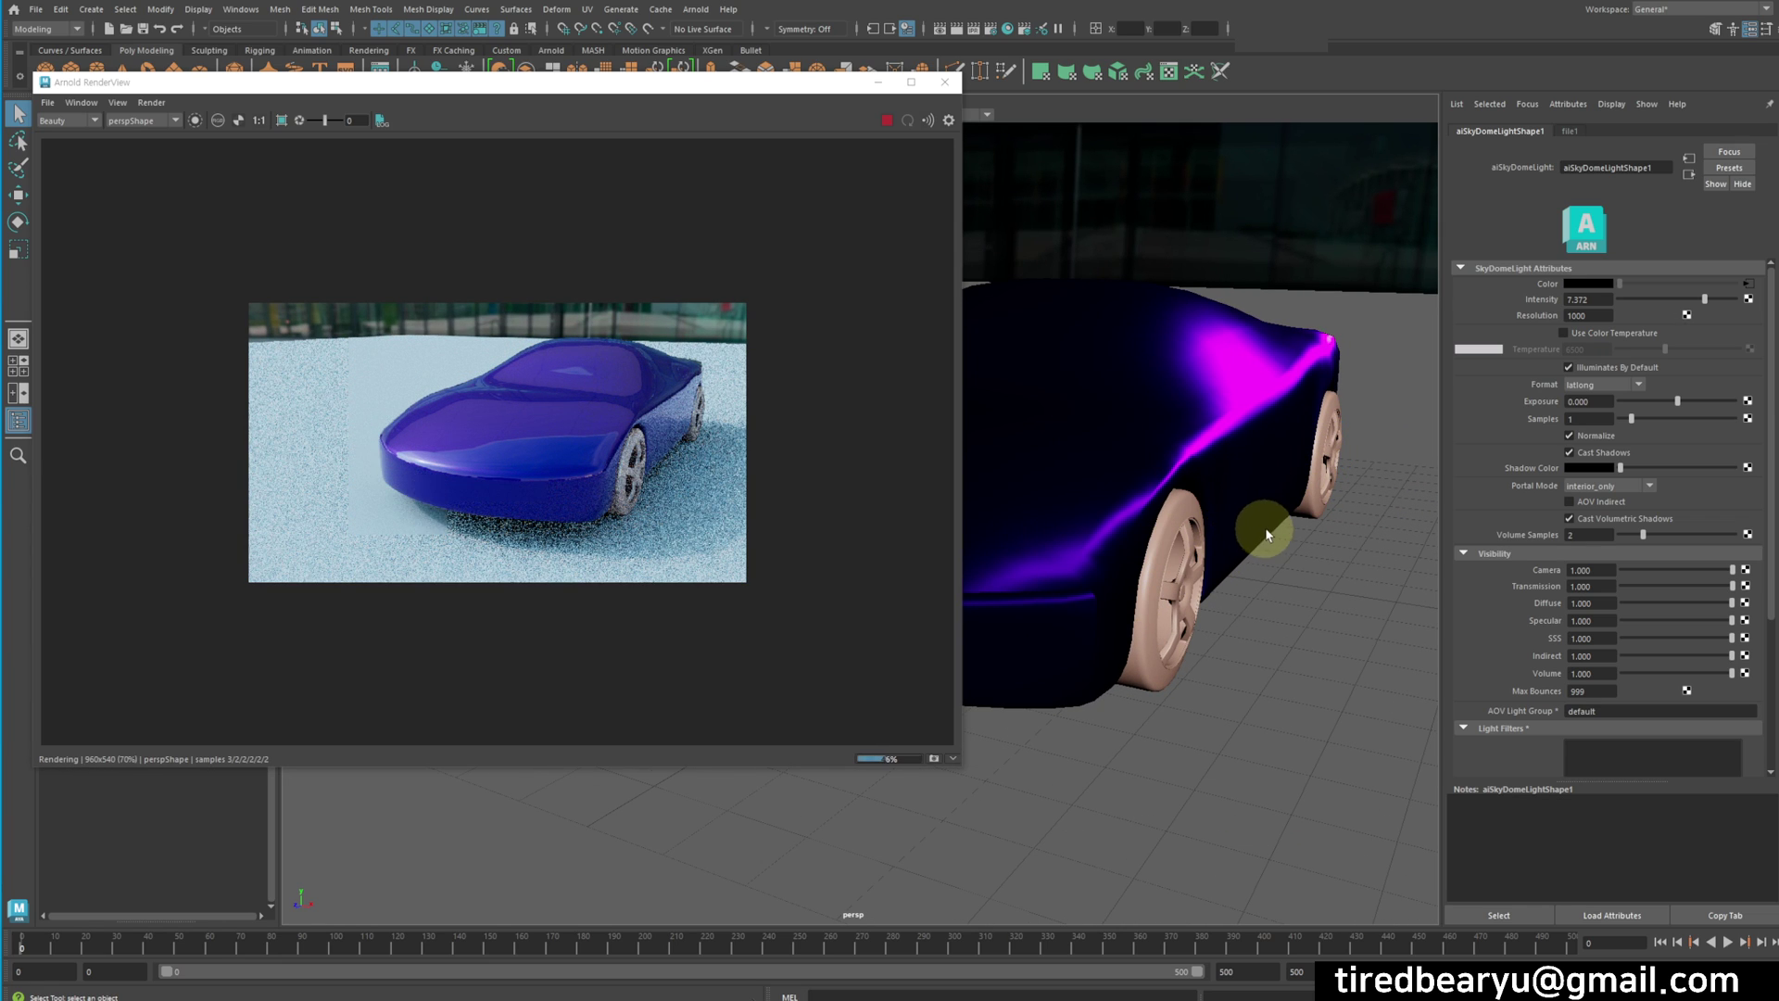
alt+drag(1270, 683, 1259, 691)
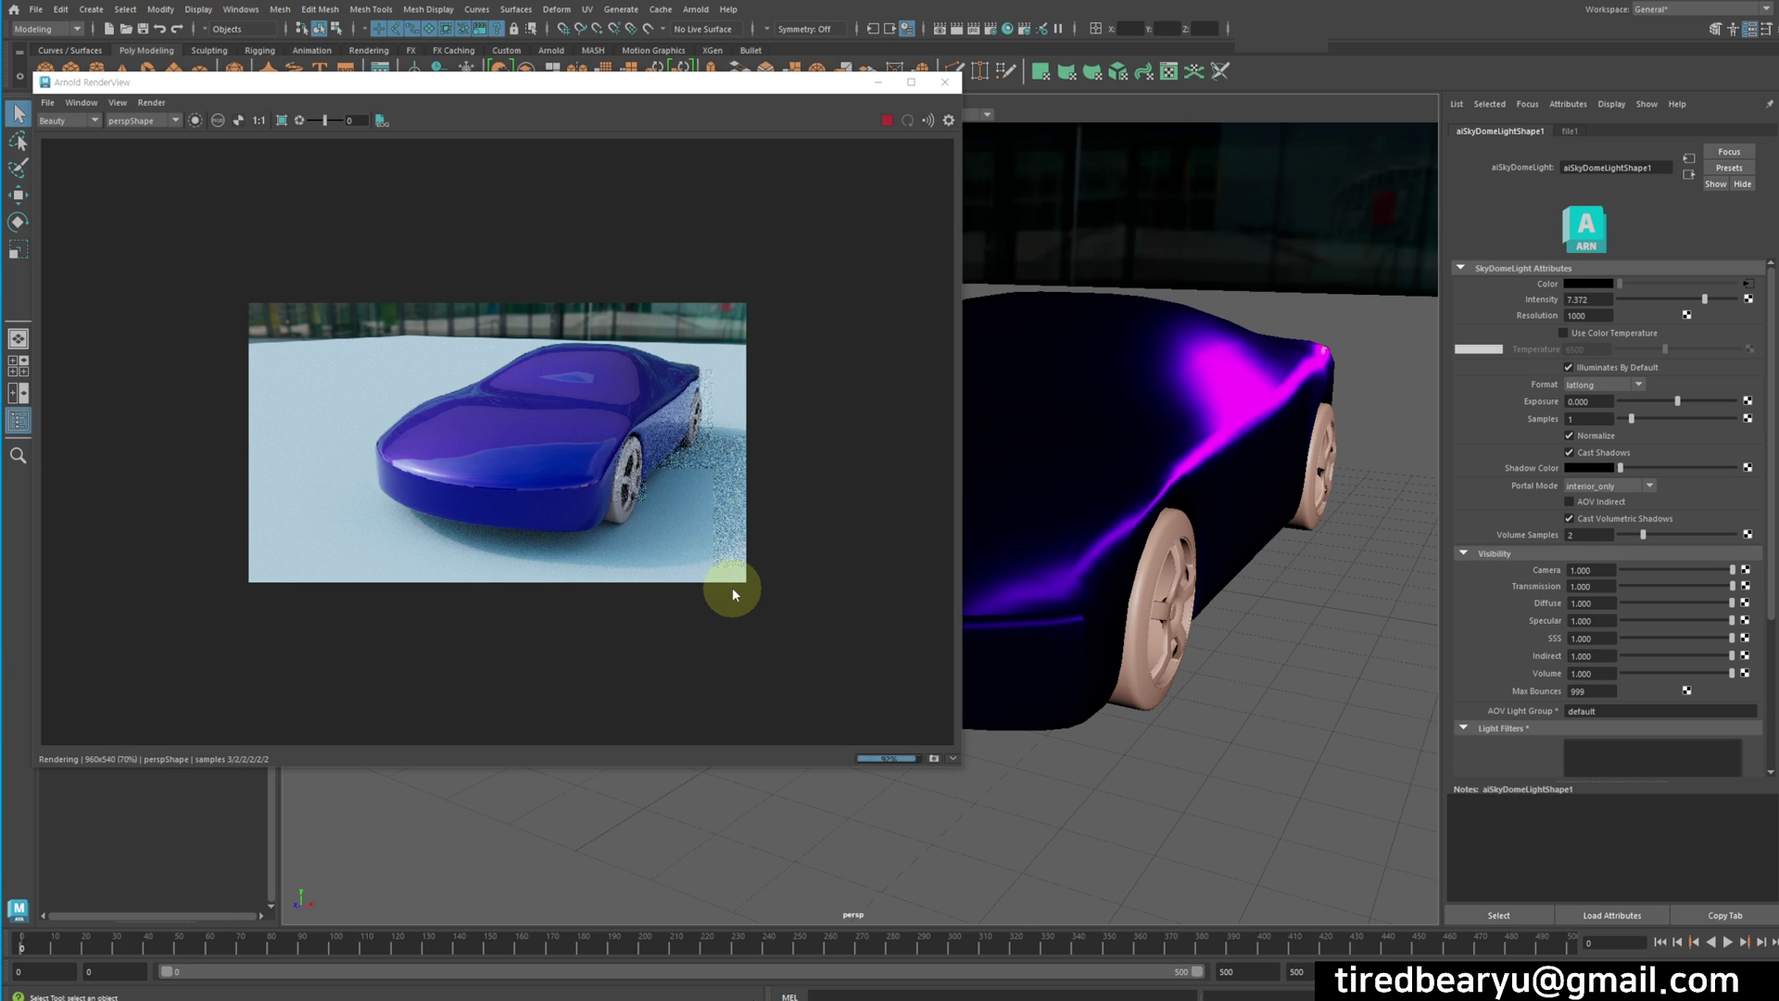
click(945, 83)
Select the car body and open its UV layout in the UV Editor
click(1096, 548)
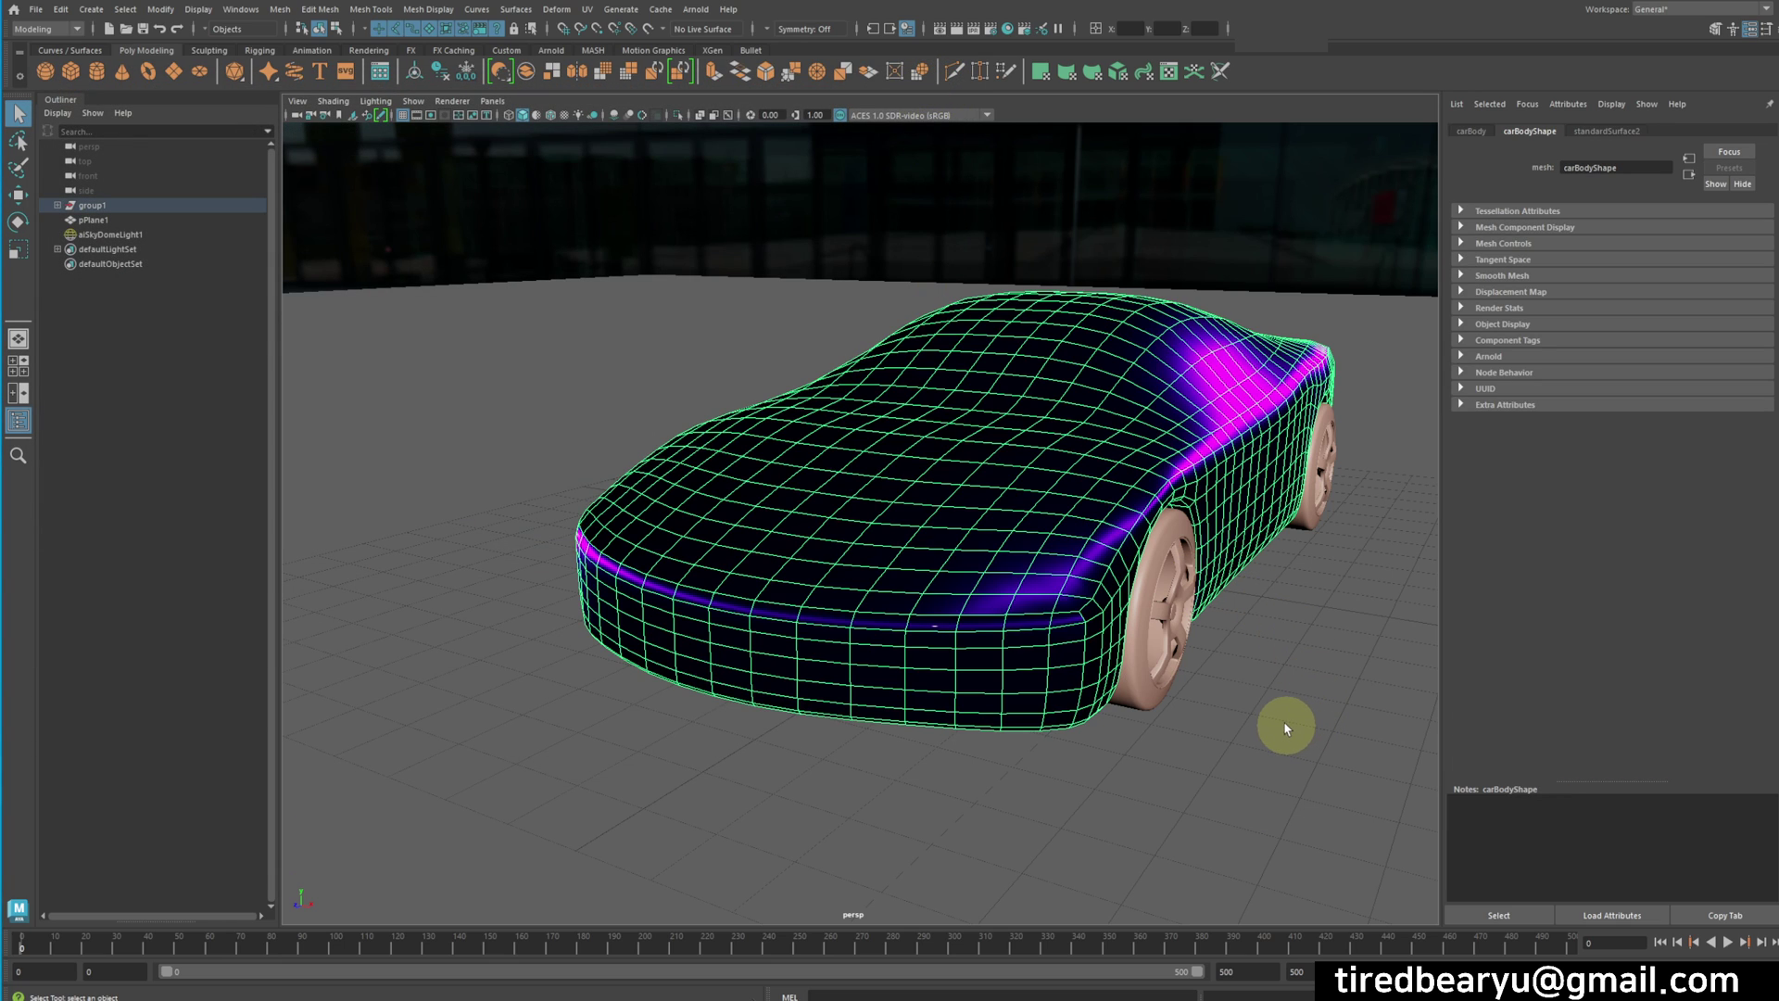
right_click(1019, 429)
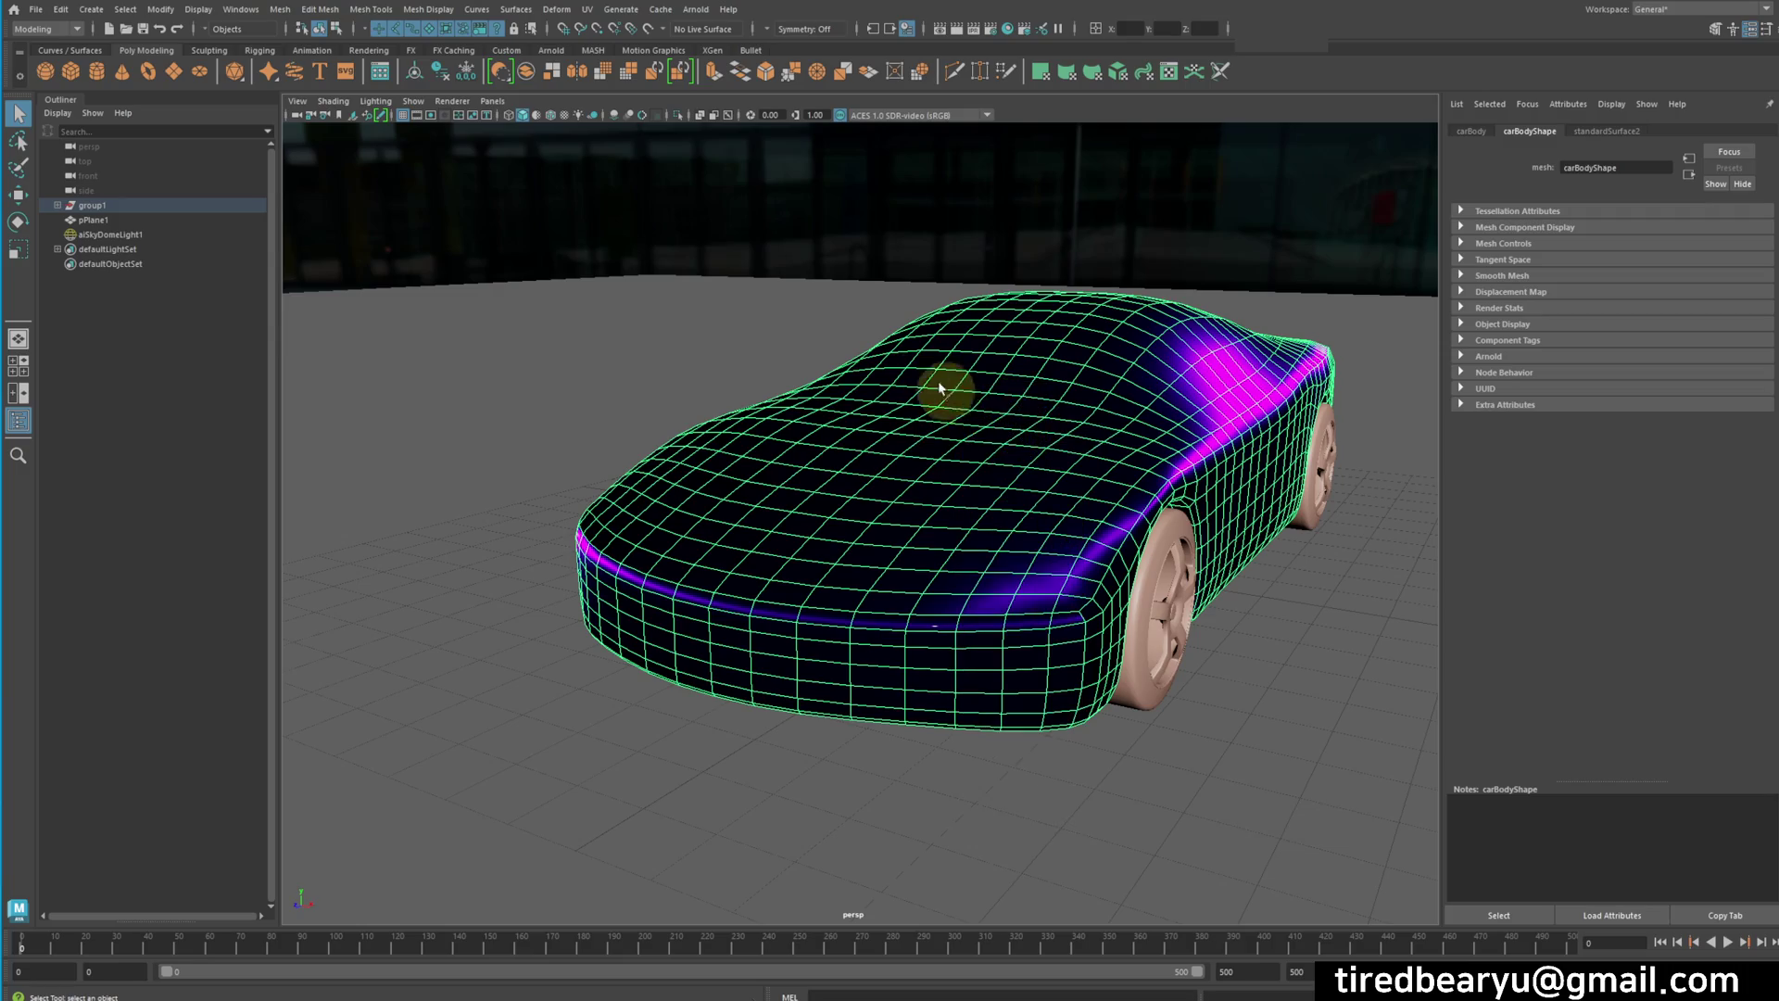
alt+drag(929, 485, 850, 520)
alt+middle_drag(850, 520, 1130, 481)
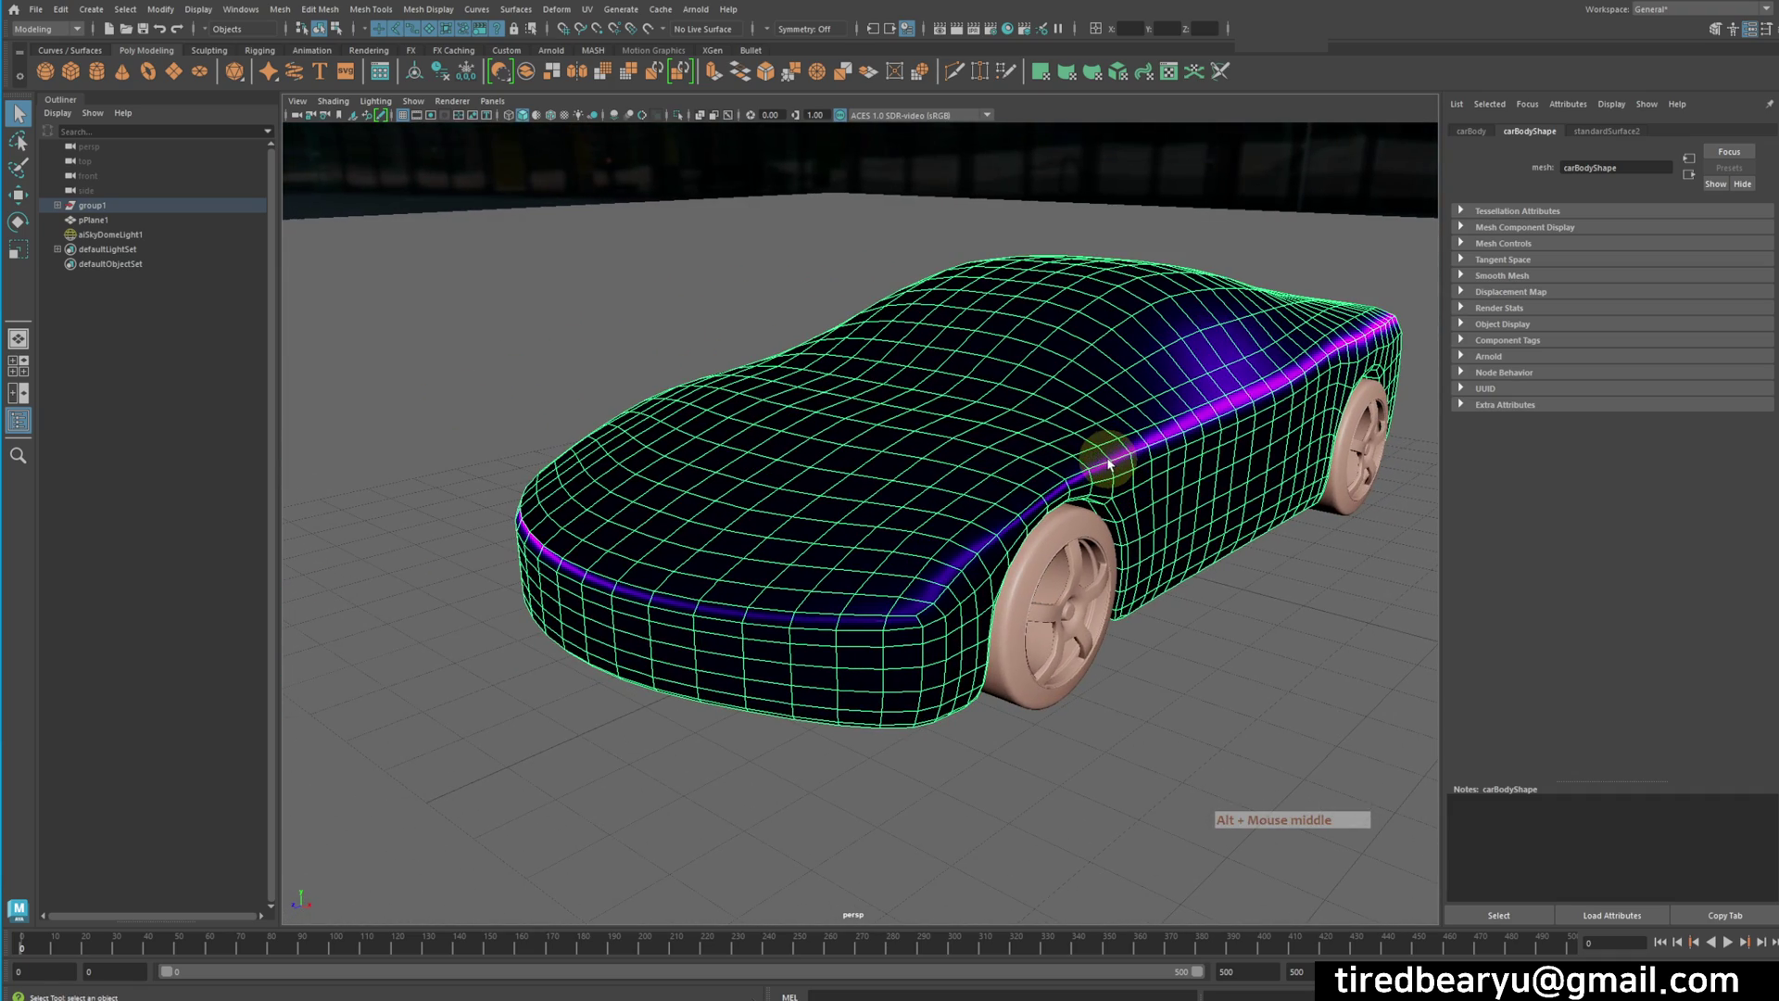
click(694, 10)
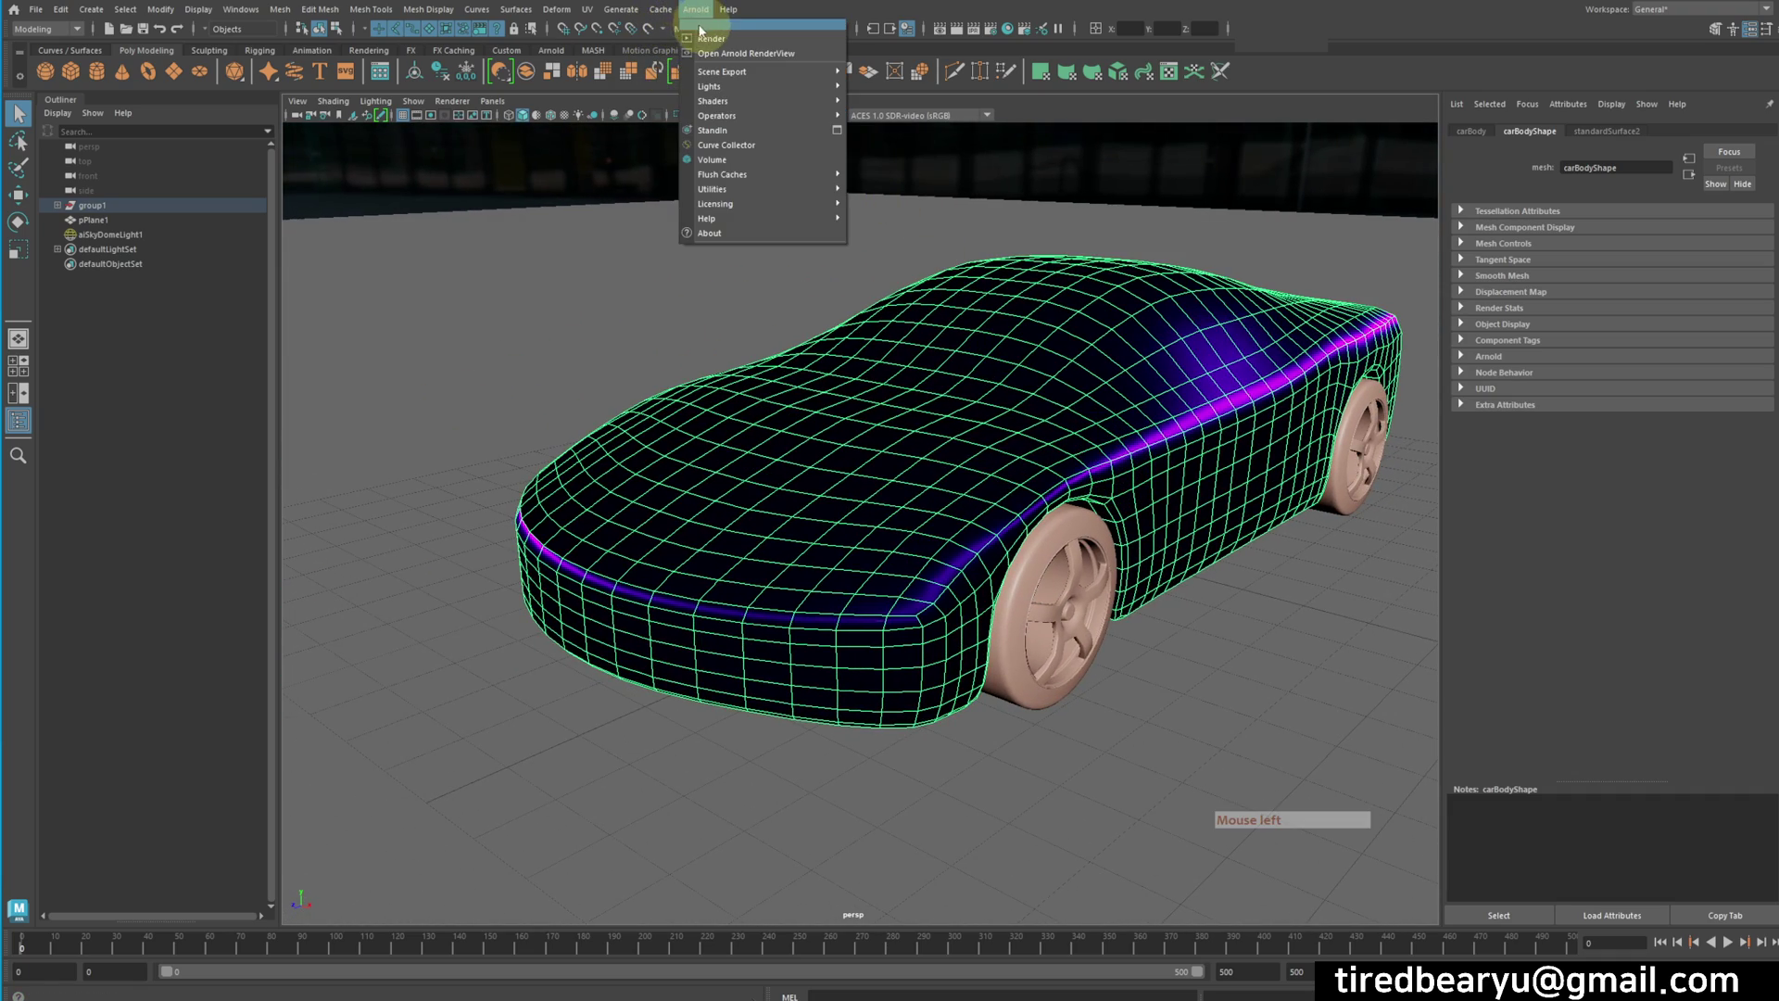
mouse_move(664, 11)
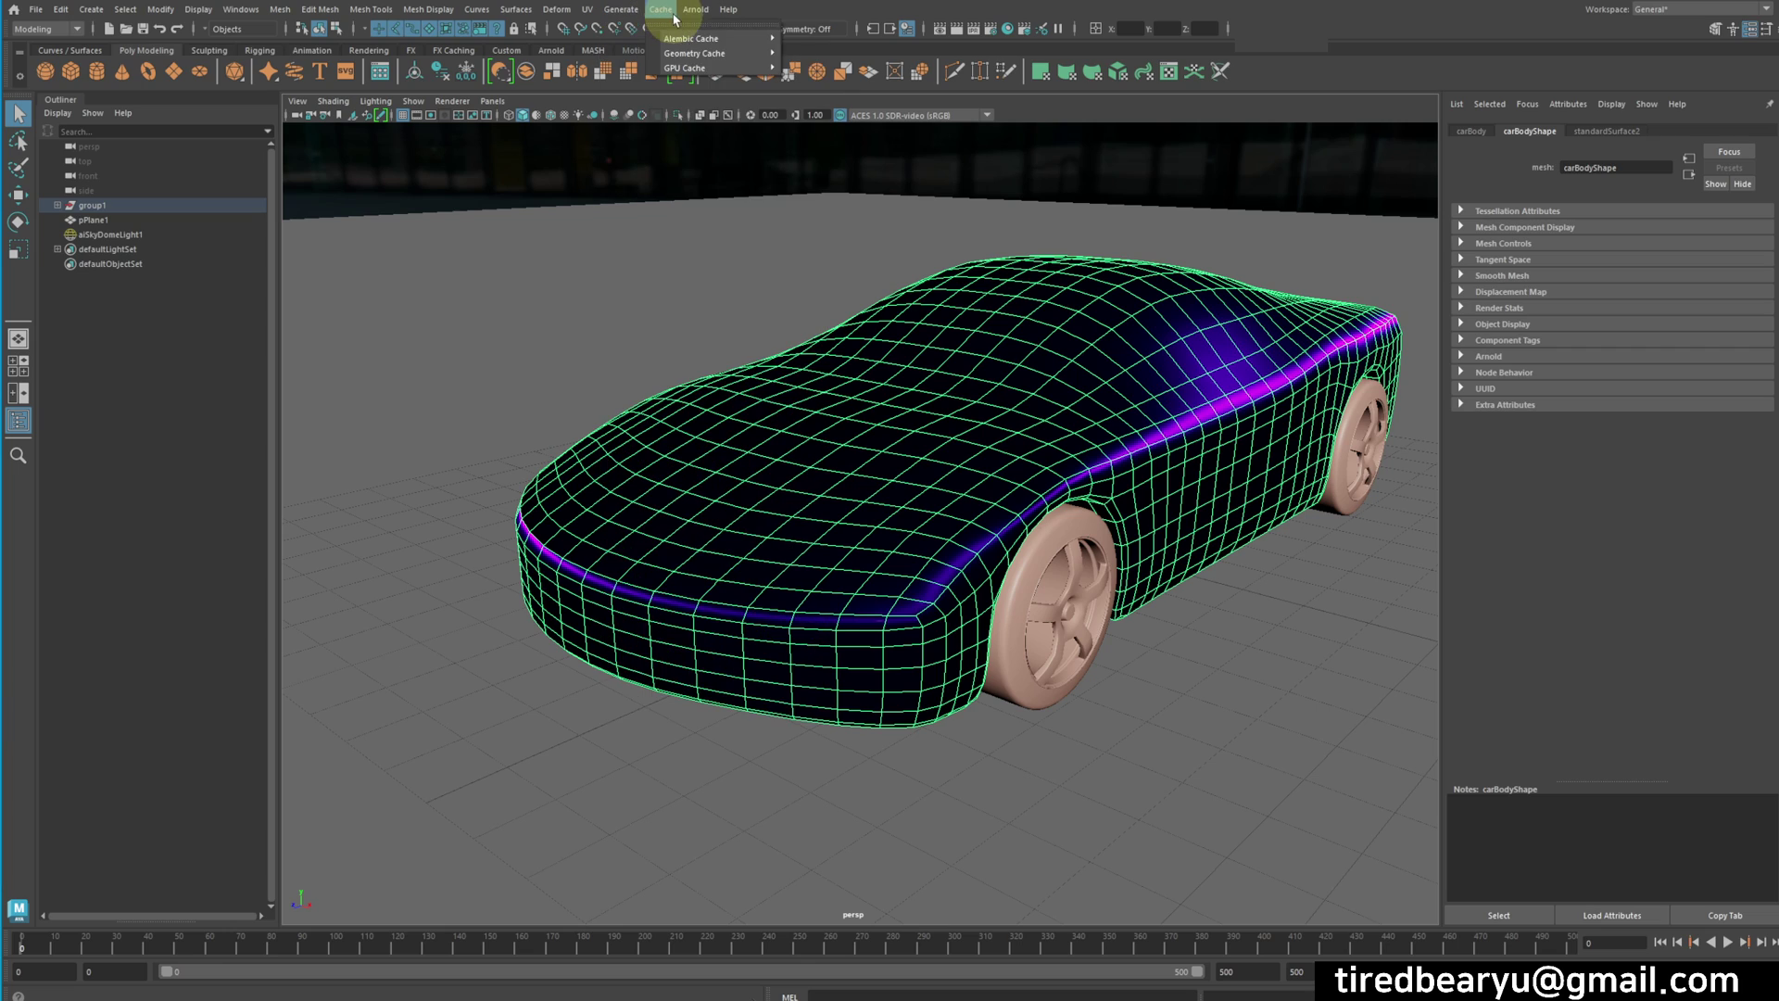
click(664, 7)
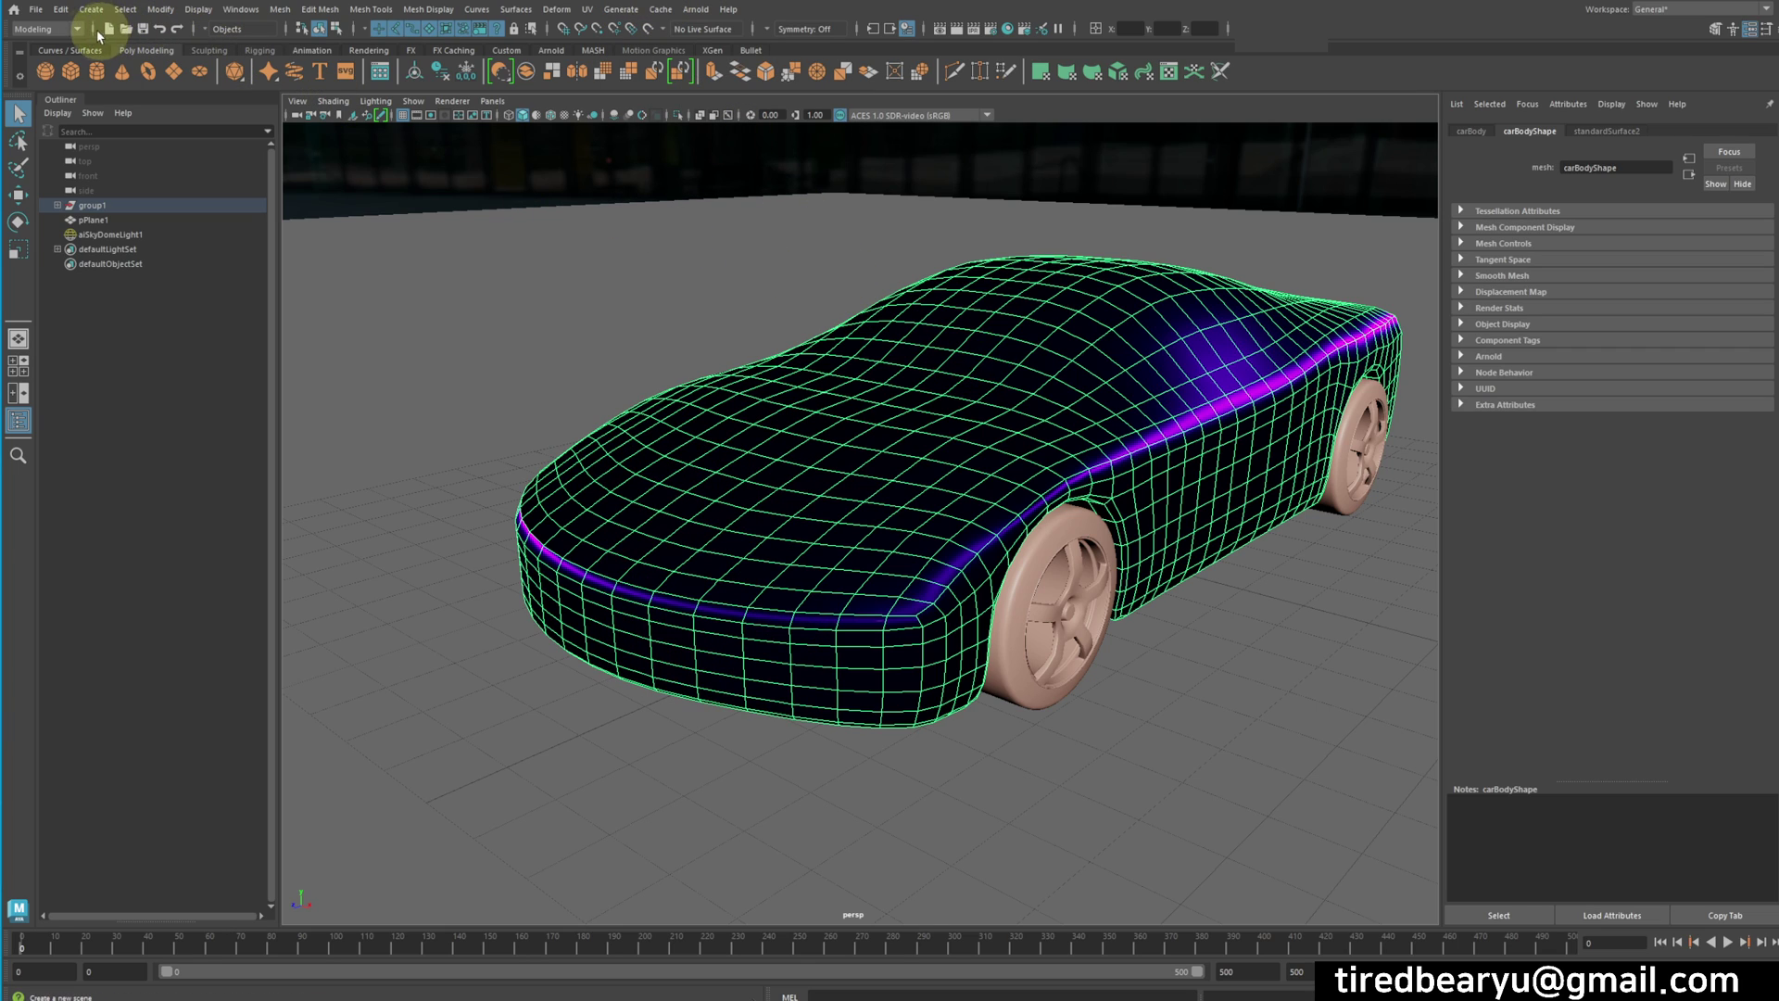
click(56, 29)
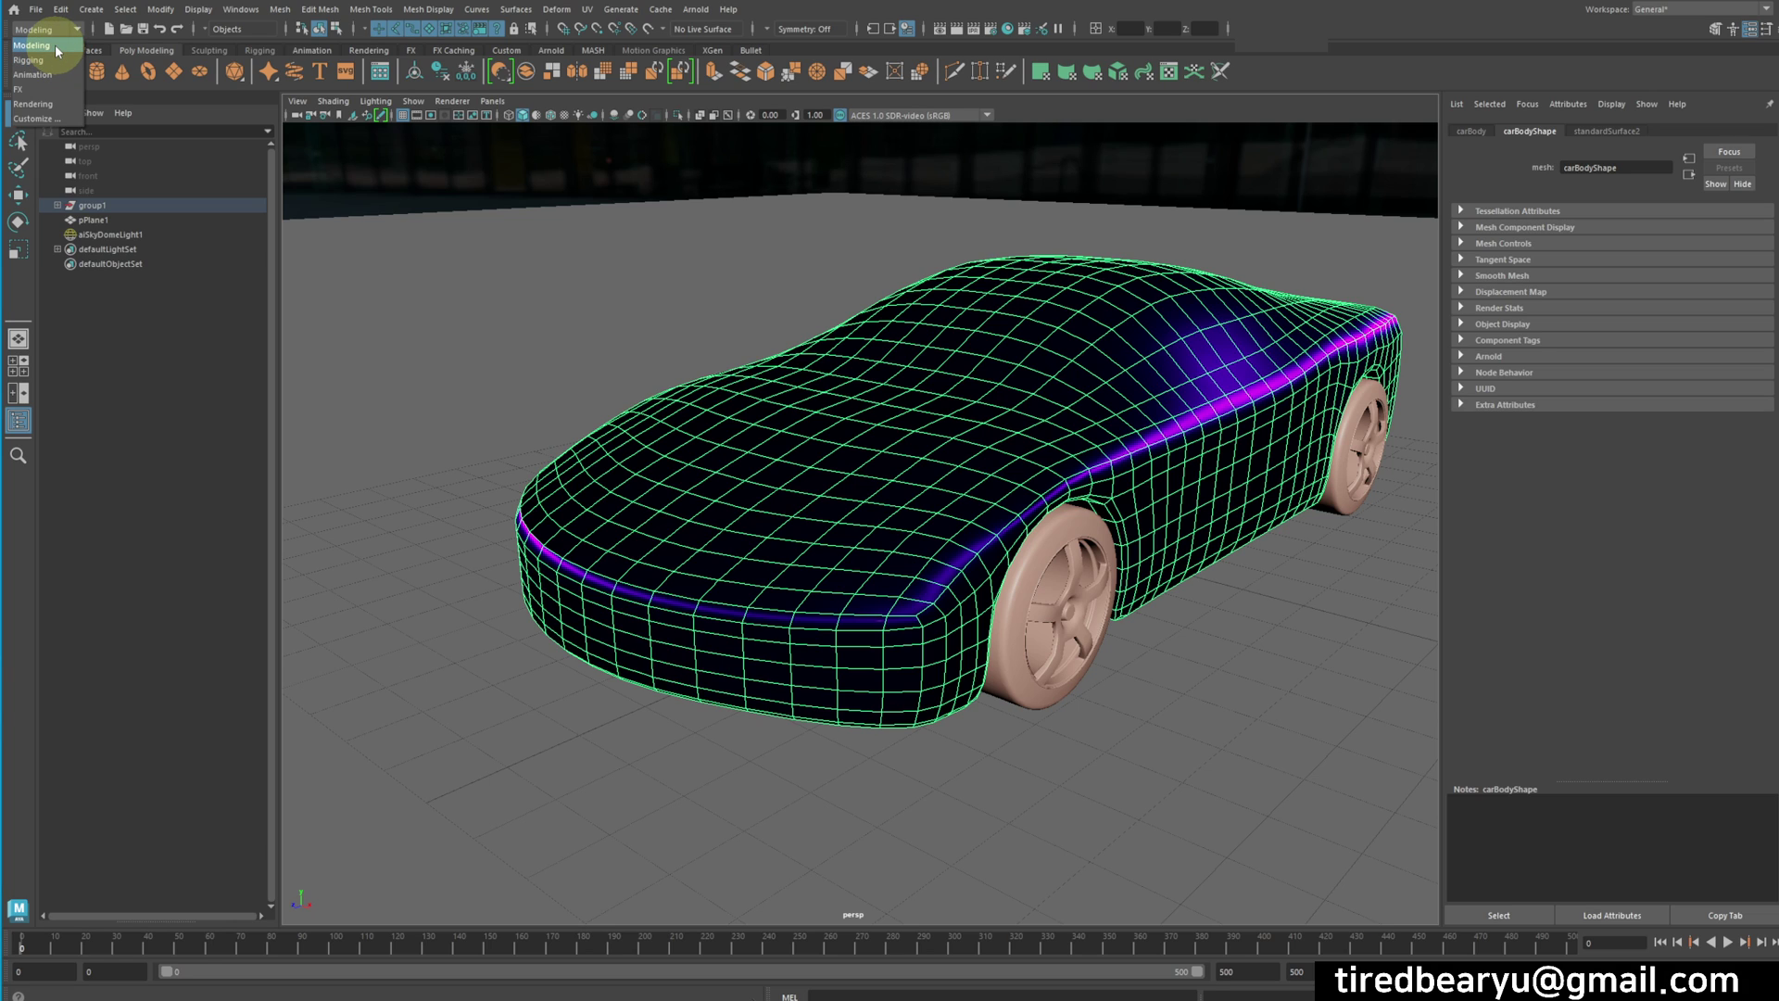
click(33, 44)
click(584, 10)
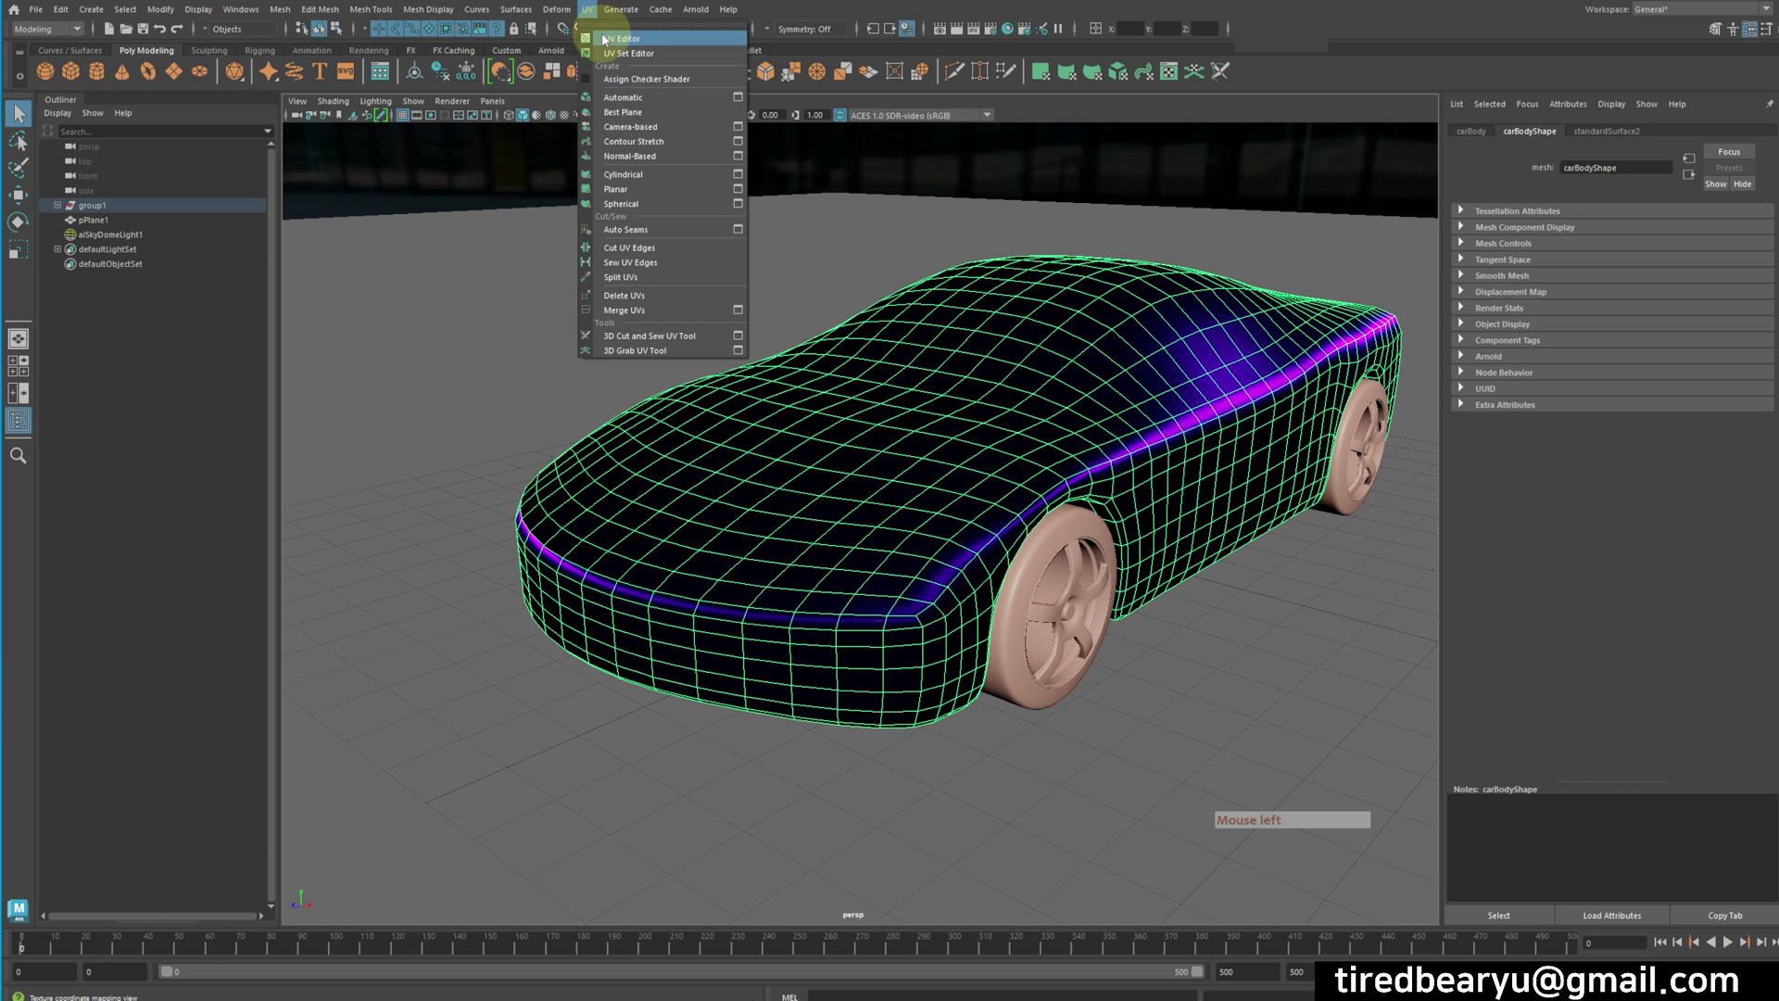
click(604, 39)
alt+drag(1185, 503, 969, 448)
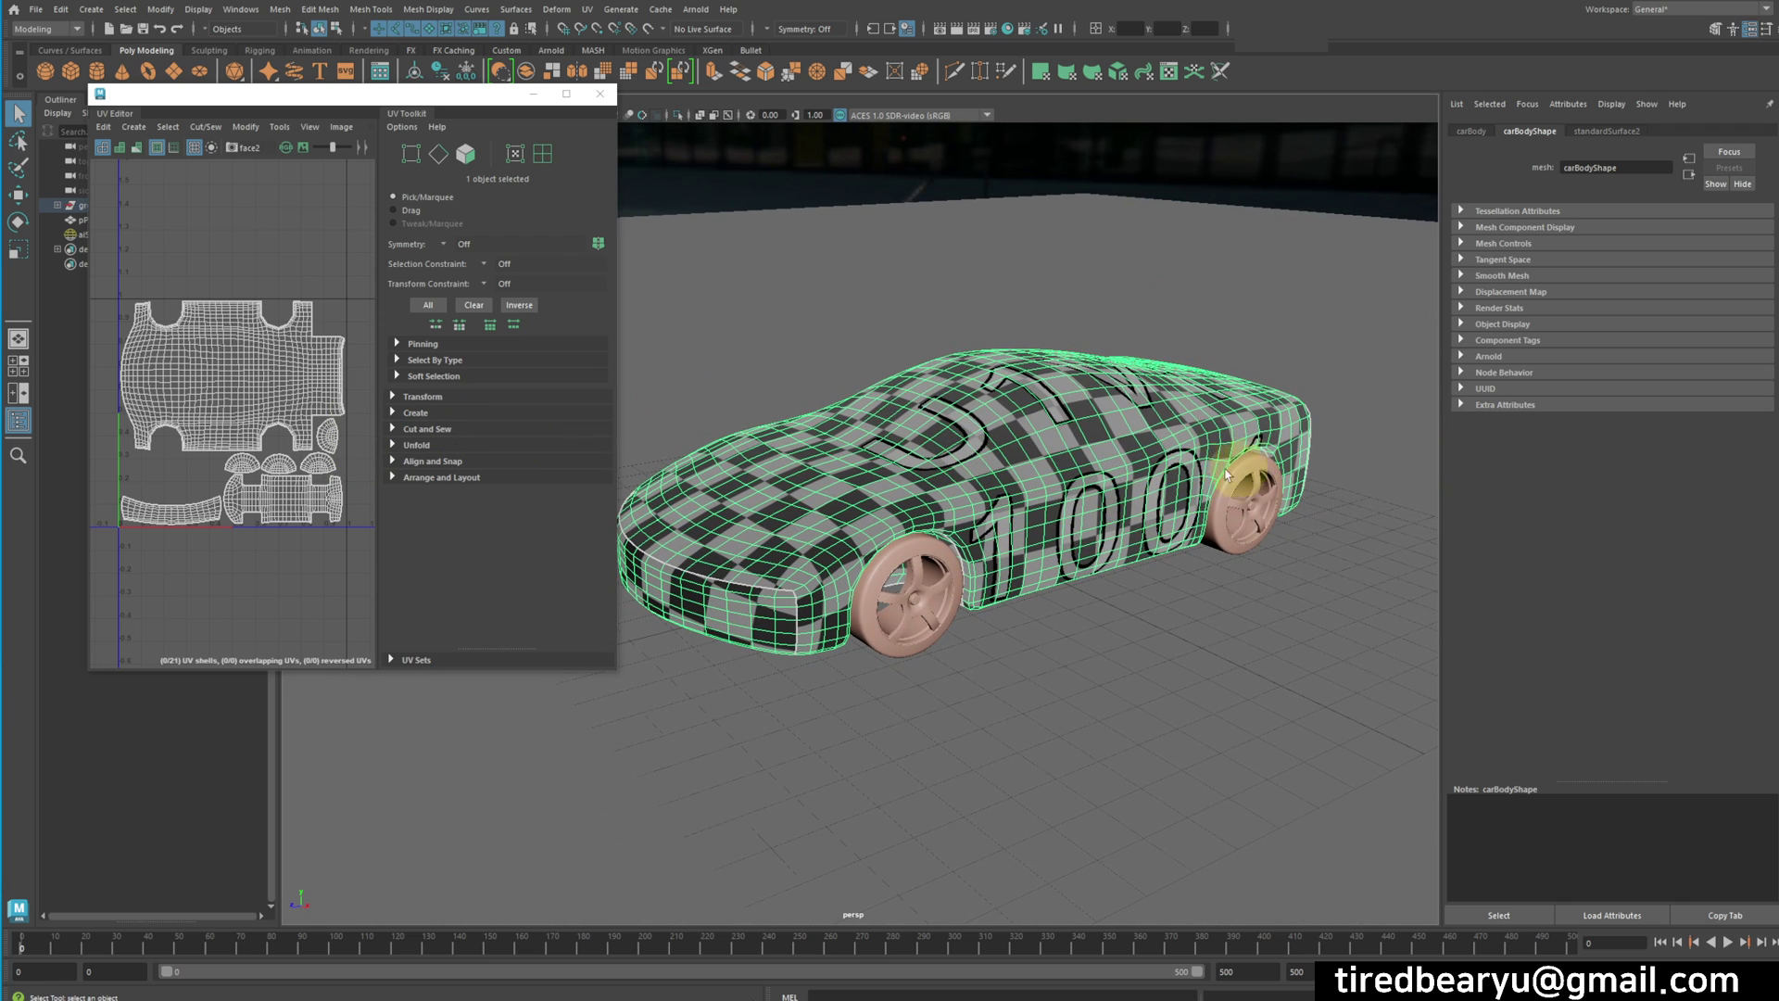
alt+middle_drag(795, 577, 907, 566)
alt+right_drag(908, 566, 1060, 522)
click(1046, 593)
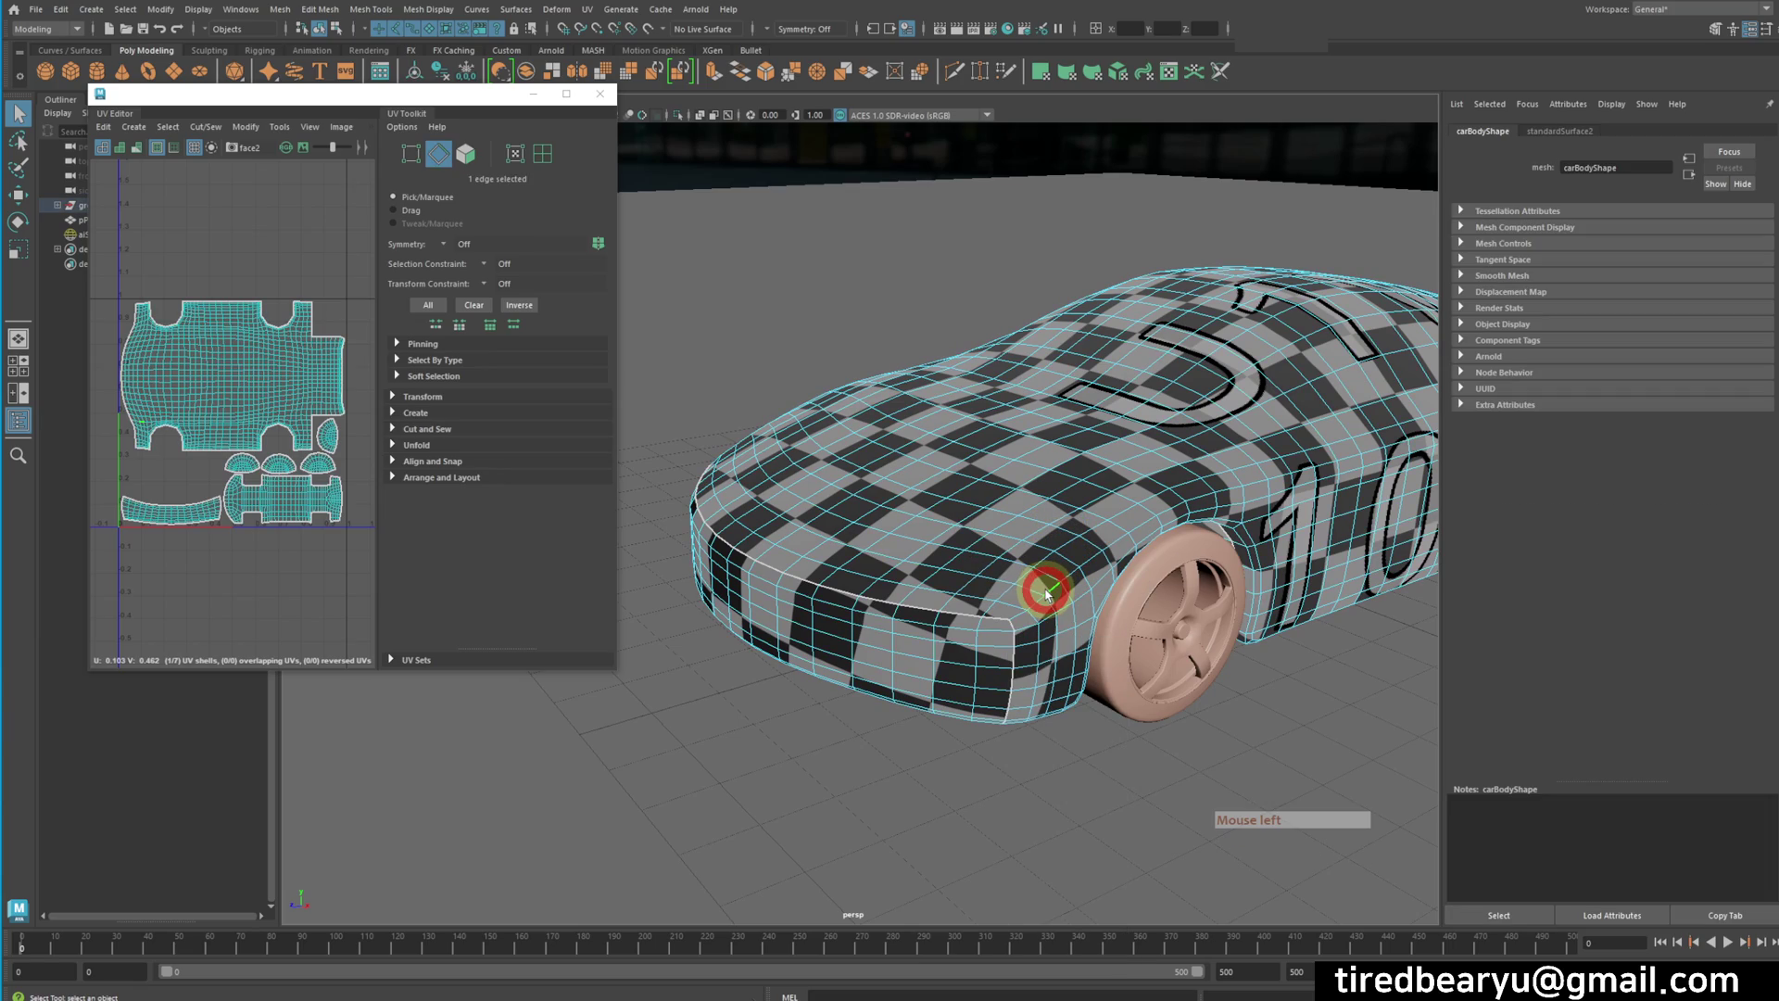
mouse_move(1044, 587)
alt+mouse_down()
mouse_move(1131, 575)
mouse_move(964, 556)
mouse_move(1024, 564)
alt+mouse_up()
click(1027, 561)
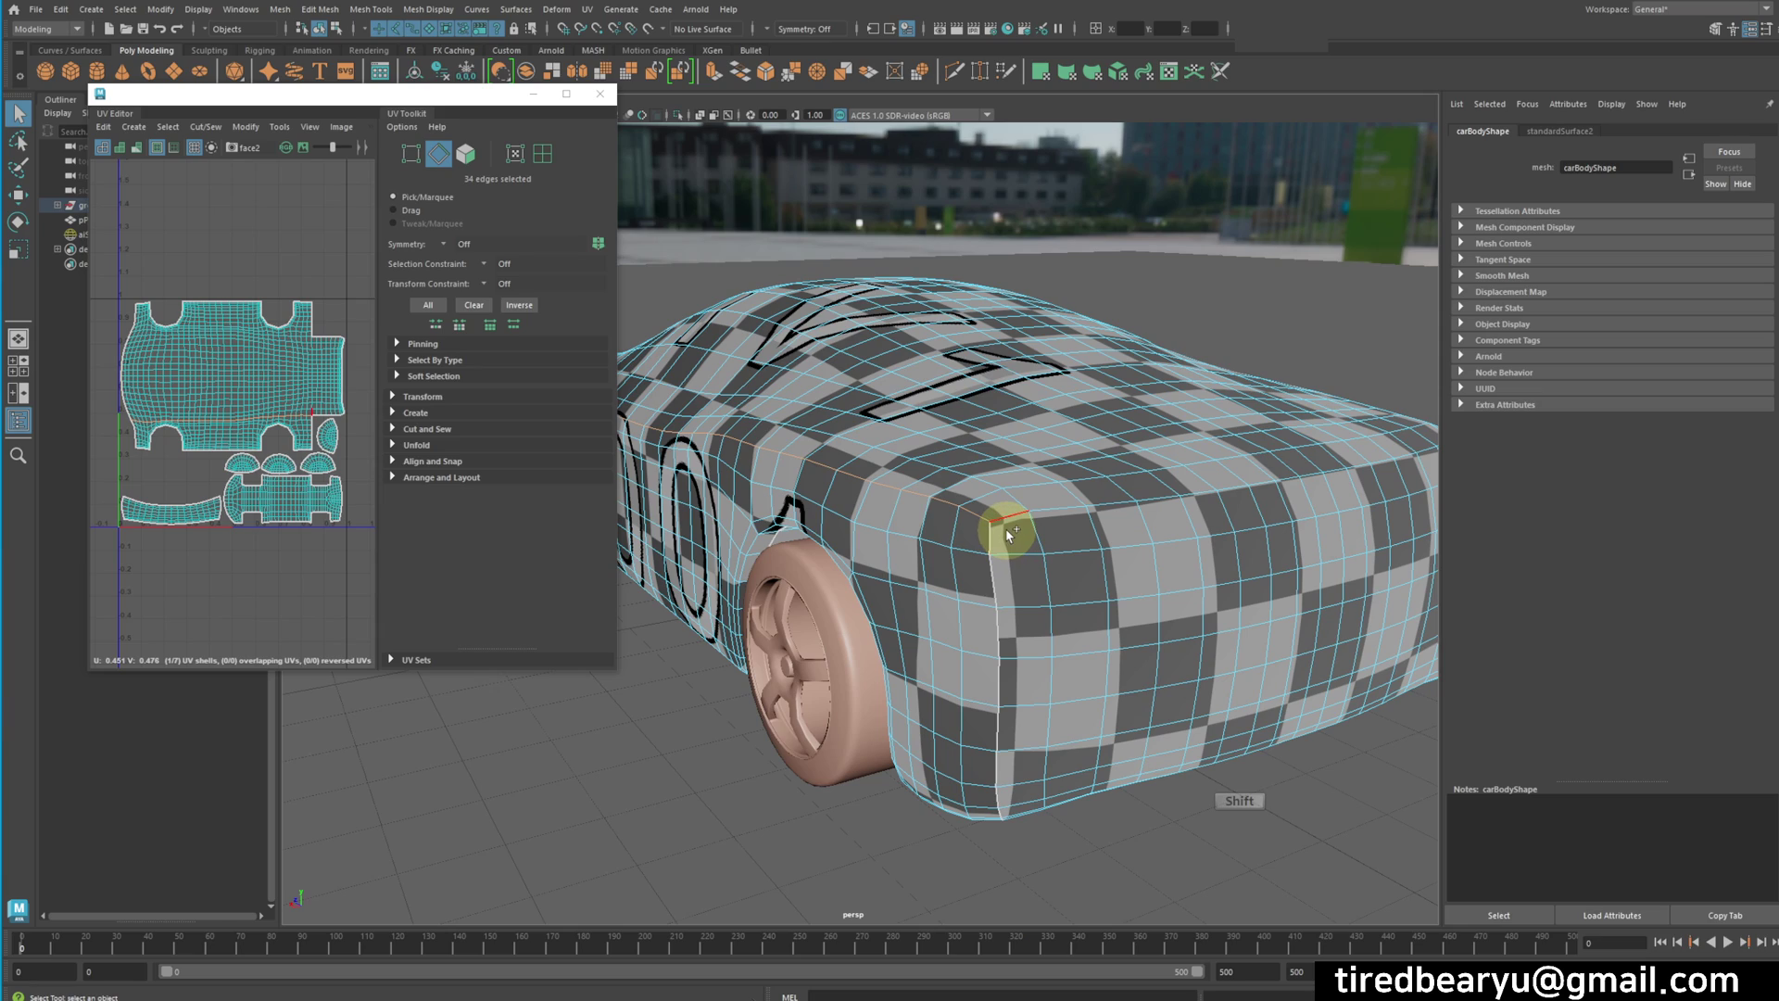
Select the narrow band of faces running around the car body along the front, both sides and the rear
right_drag(1051, 544, 1043, 584)
click(1071, 541)
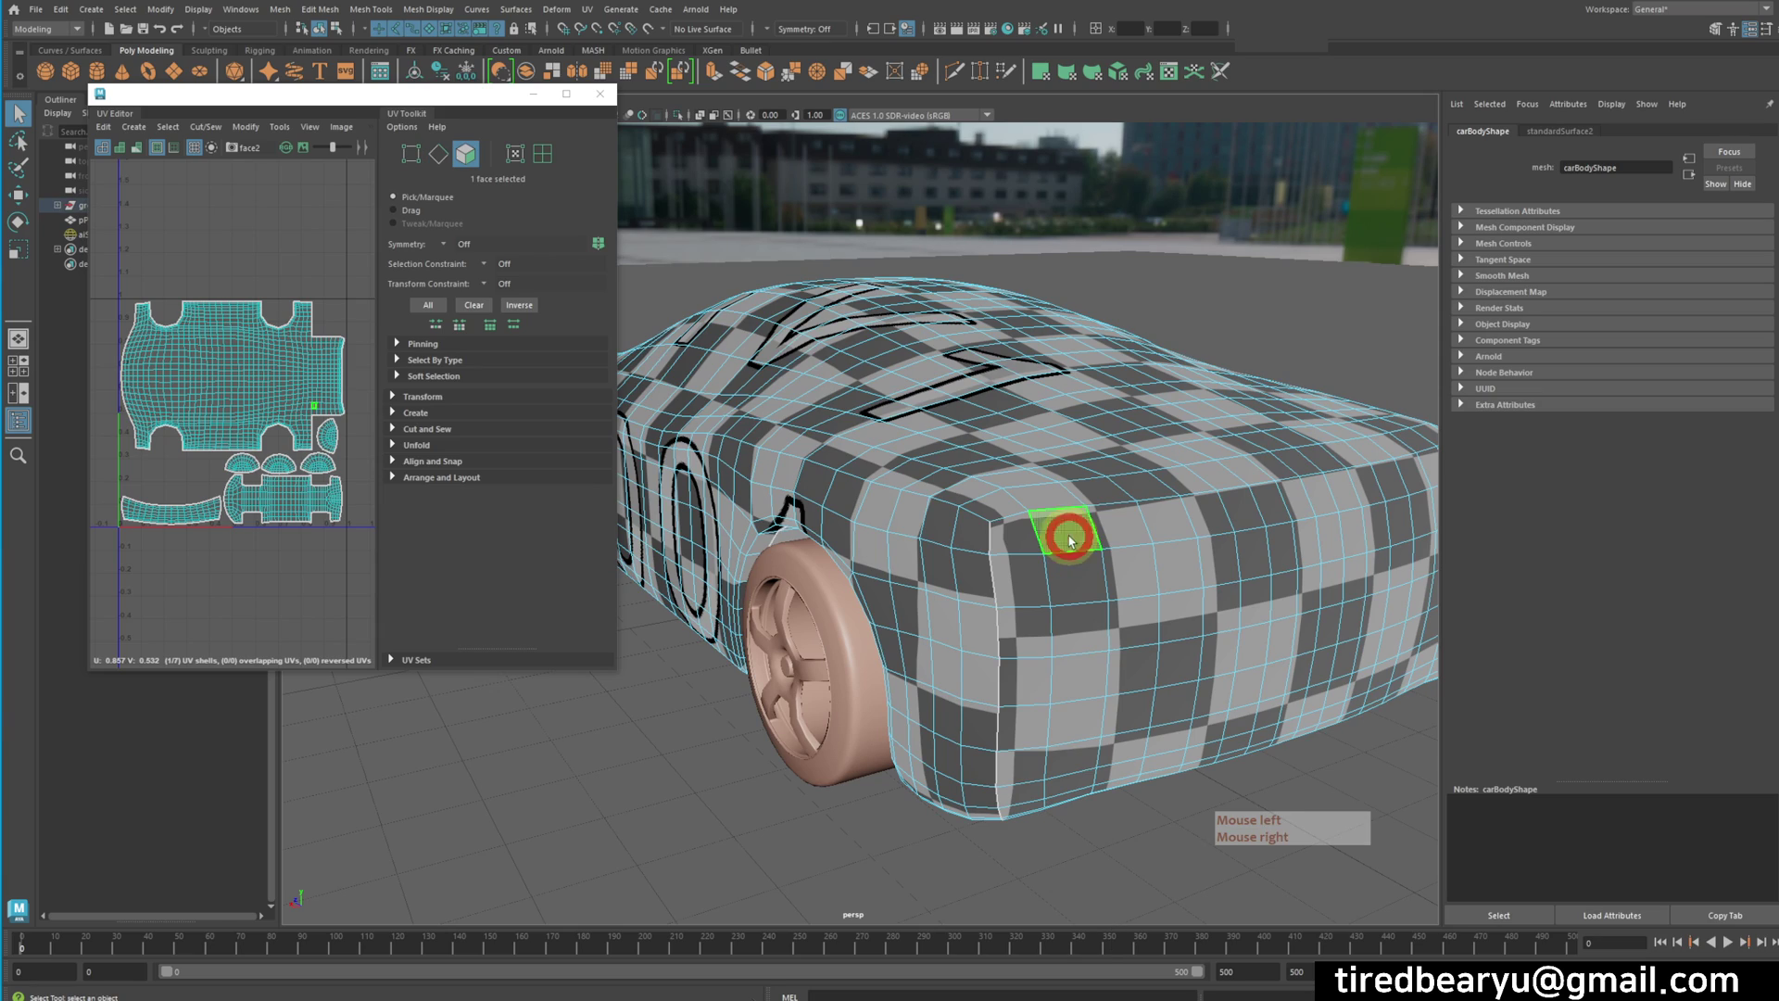
alt+drag(1158, 558, 854, 561)
alt+middle_drag(1093, 563, 1055, 567)
alt+drag(1056, 566, 878, 560)
alt+middle_drag(894, 562, 1024, 566)
alt+drag(1030, 560, 925, 562)
alt+middle_drag(915, 561, 1112, 570)
alt+drag(1061, 561, 1111, 516)
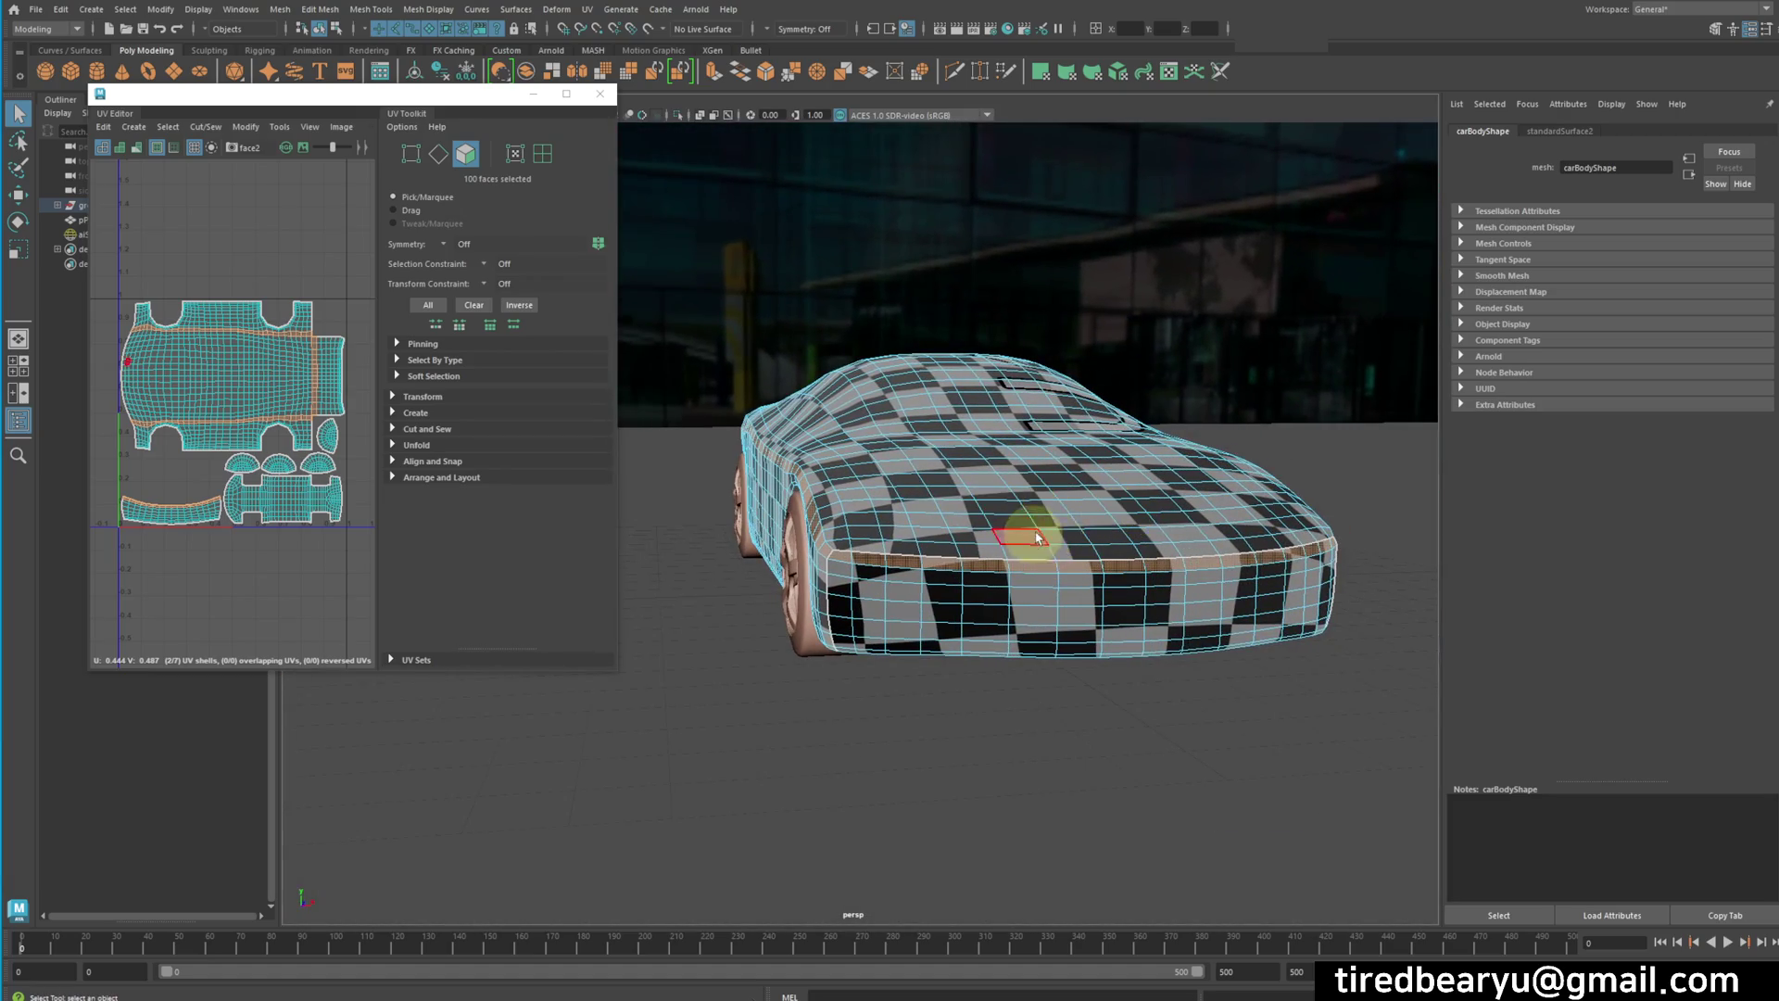
alt+drag(1270, 560, 1024, 602)
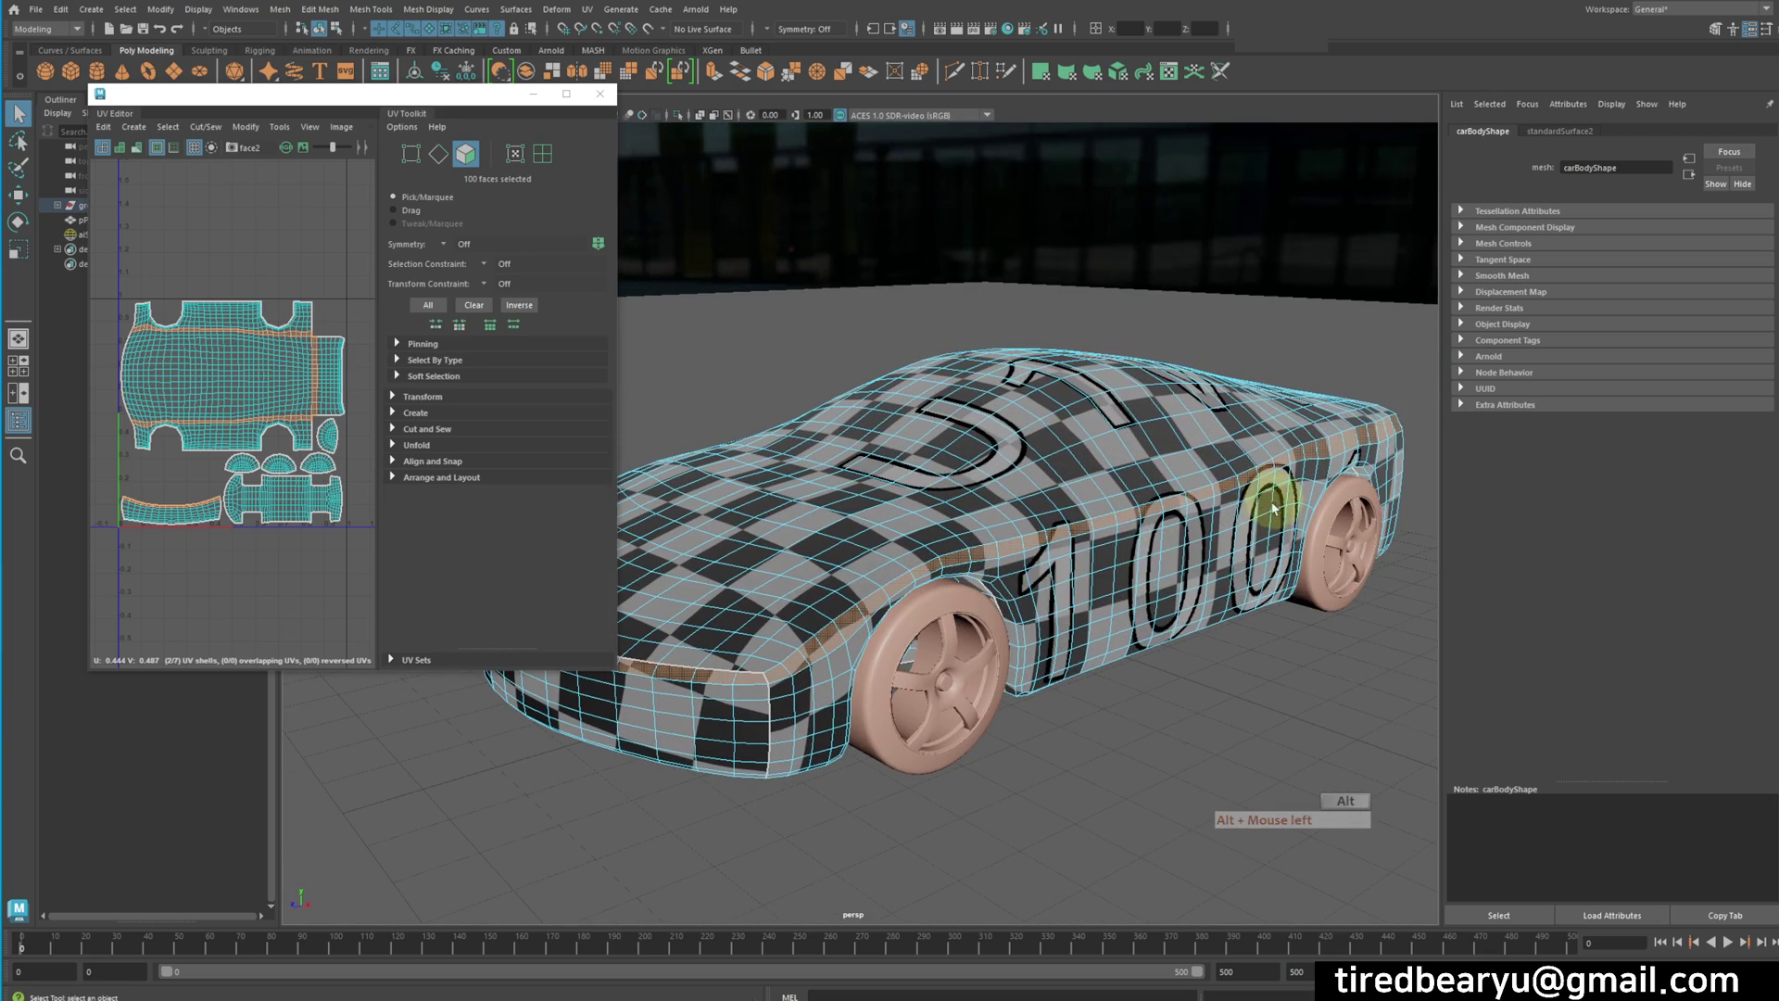
alt+drag(1276, 507, 1181, 486)
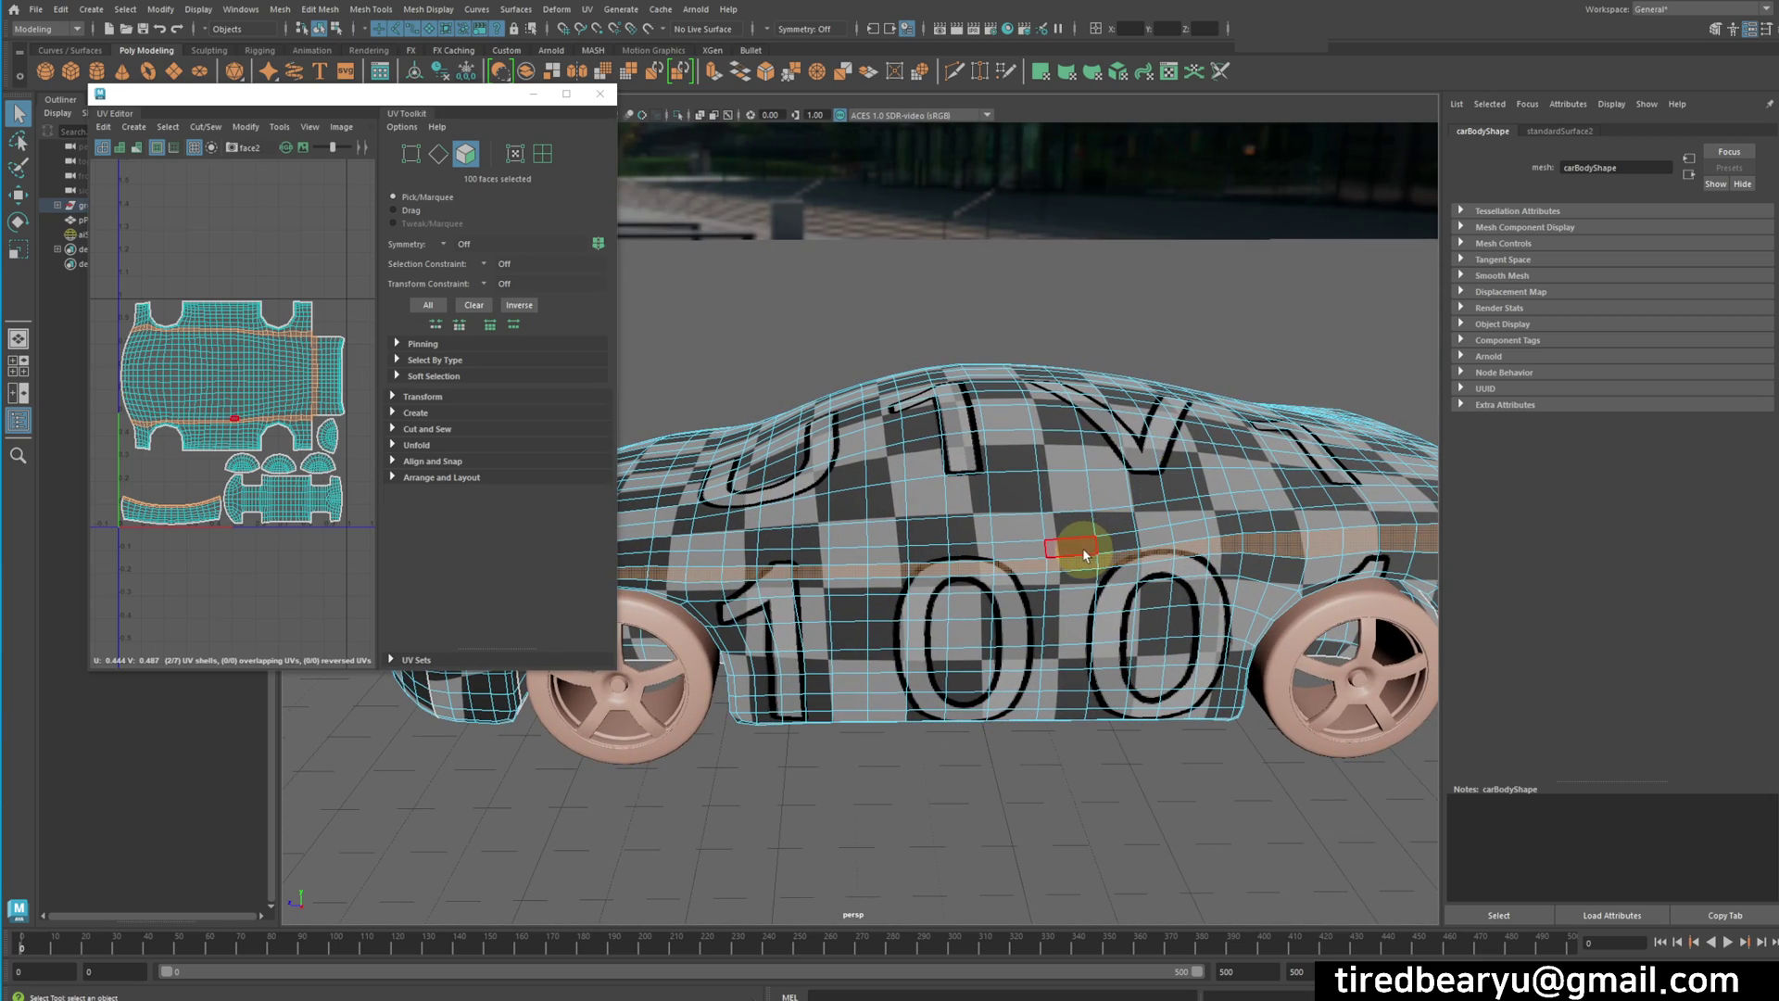
alt+drag(991, 630, 897, 530)
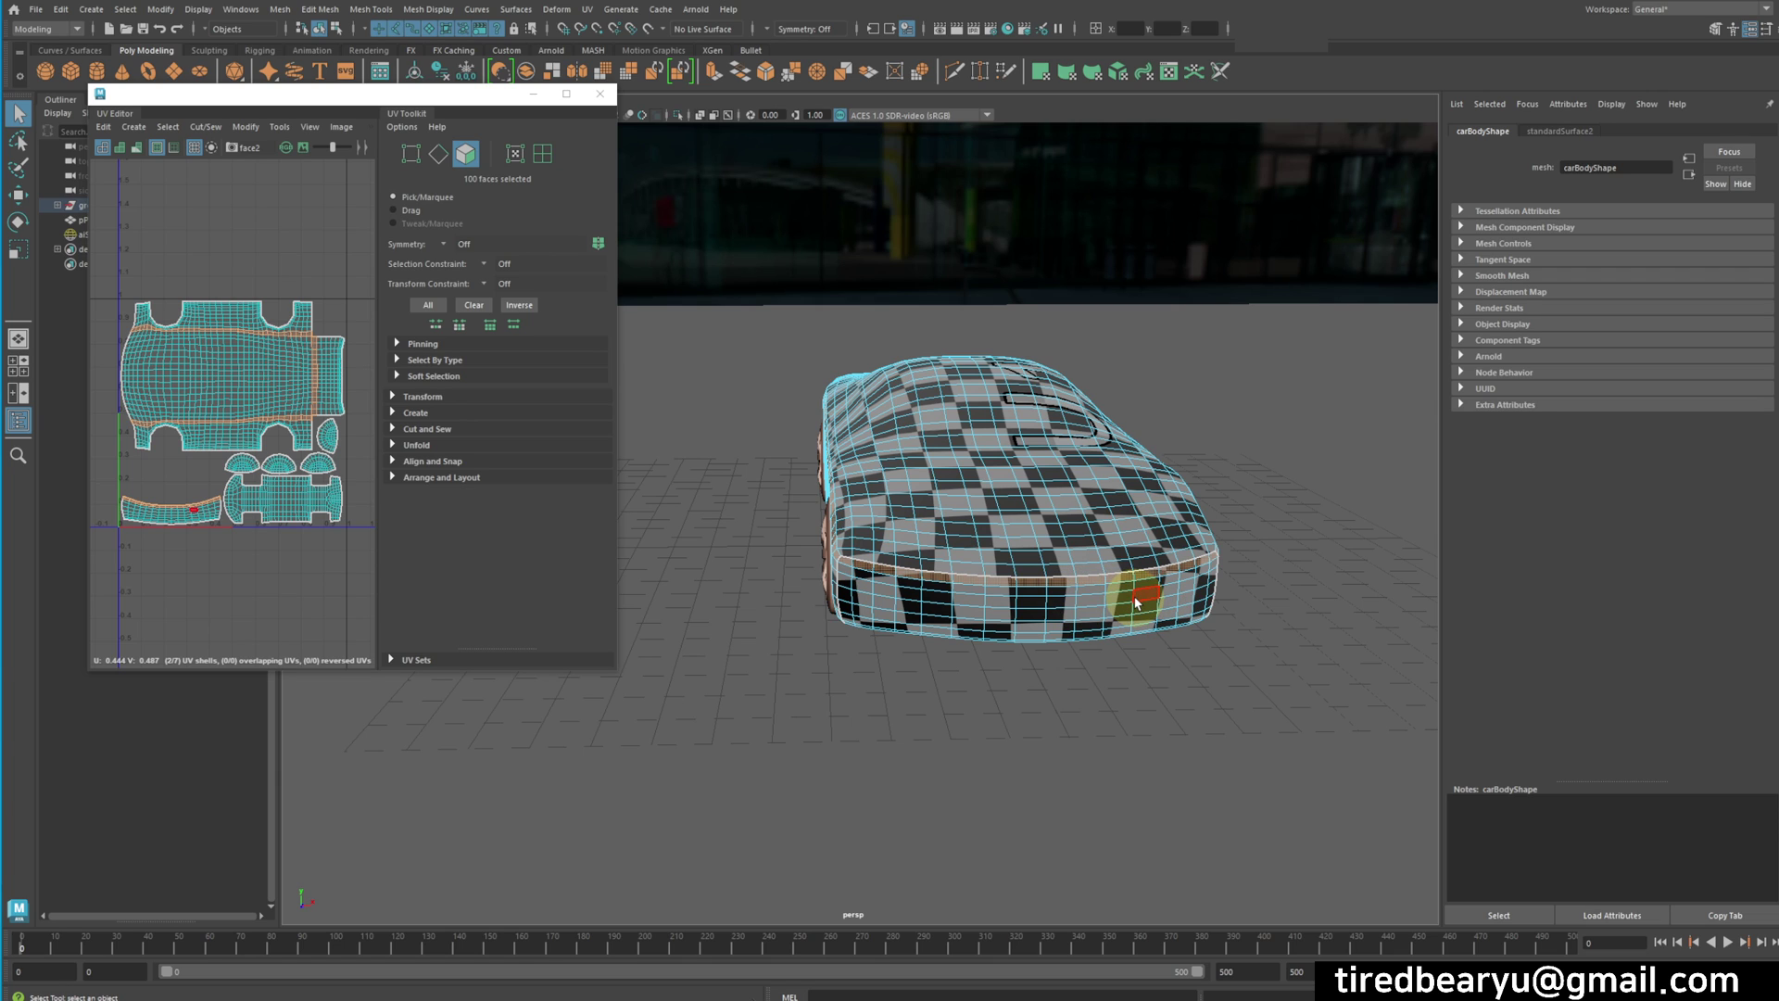
scroll(1094, 589, up, 4)
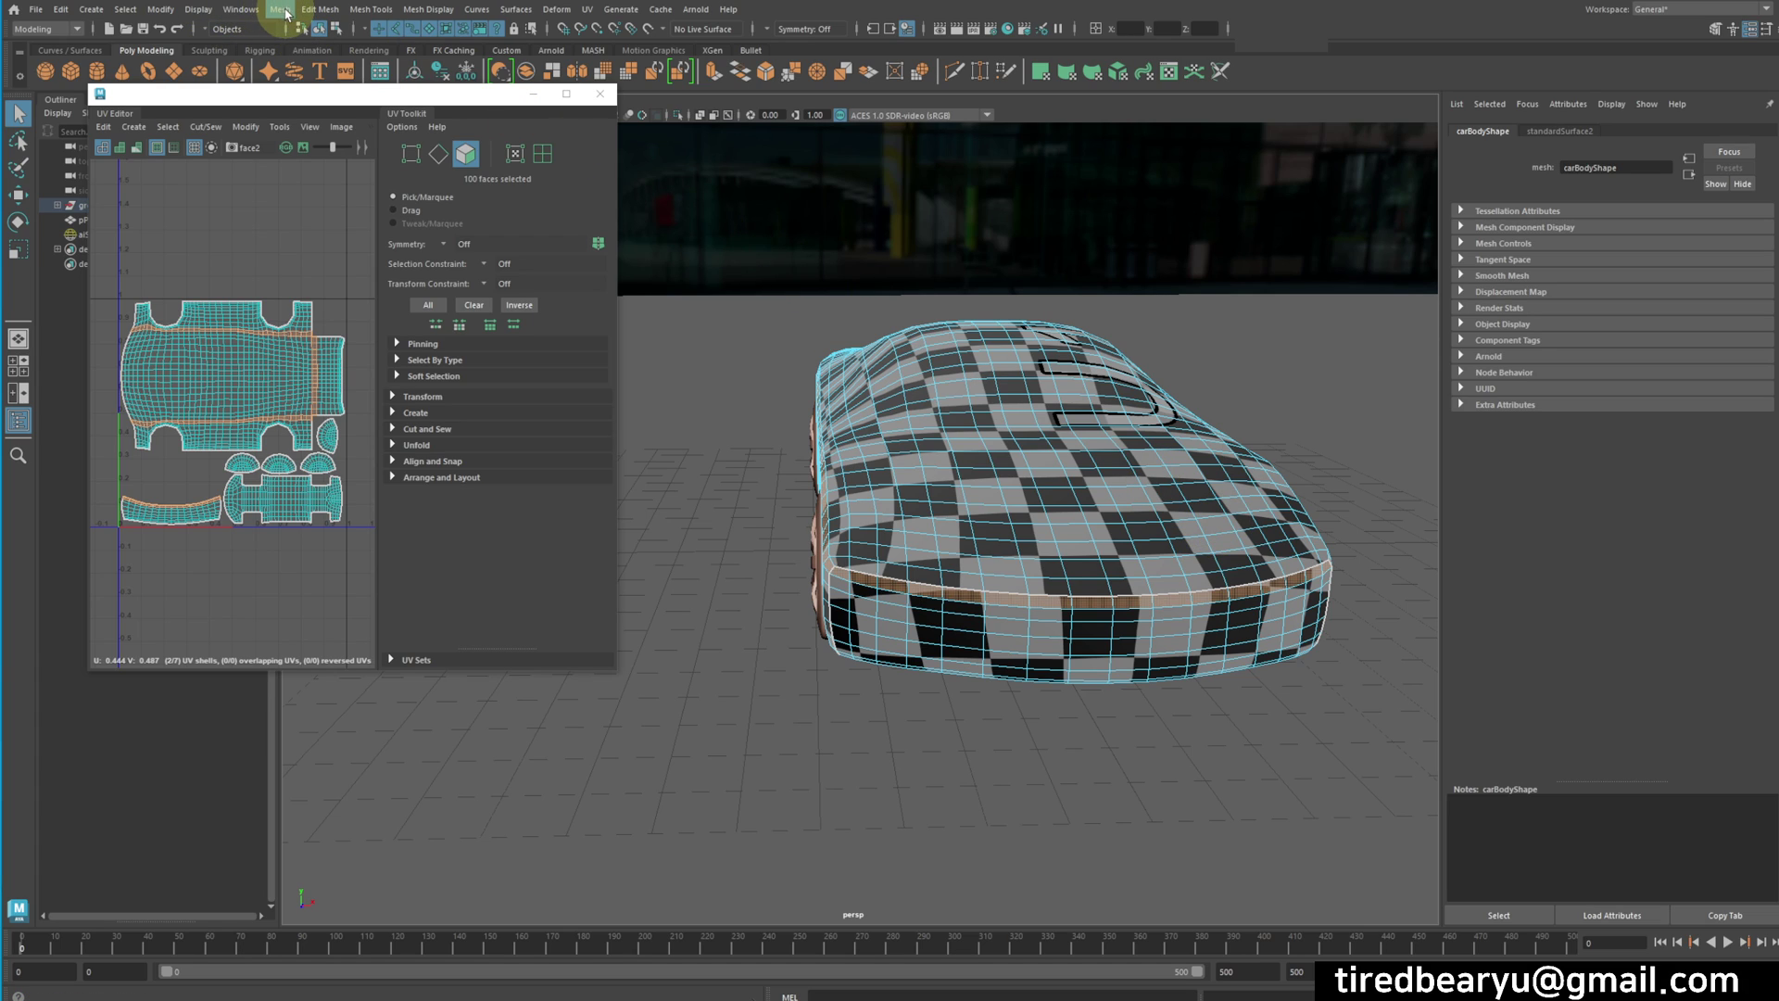
Duplicate the selected band of faces and offset the copy slightly outward from the car body
click(281, 10)
mouse_move(311, 11)
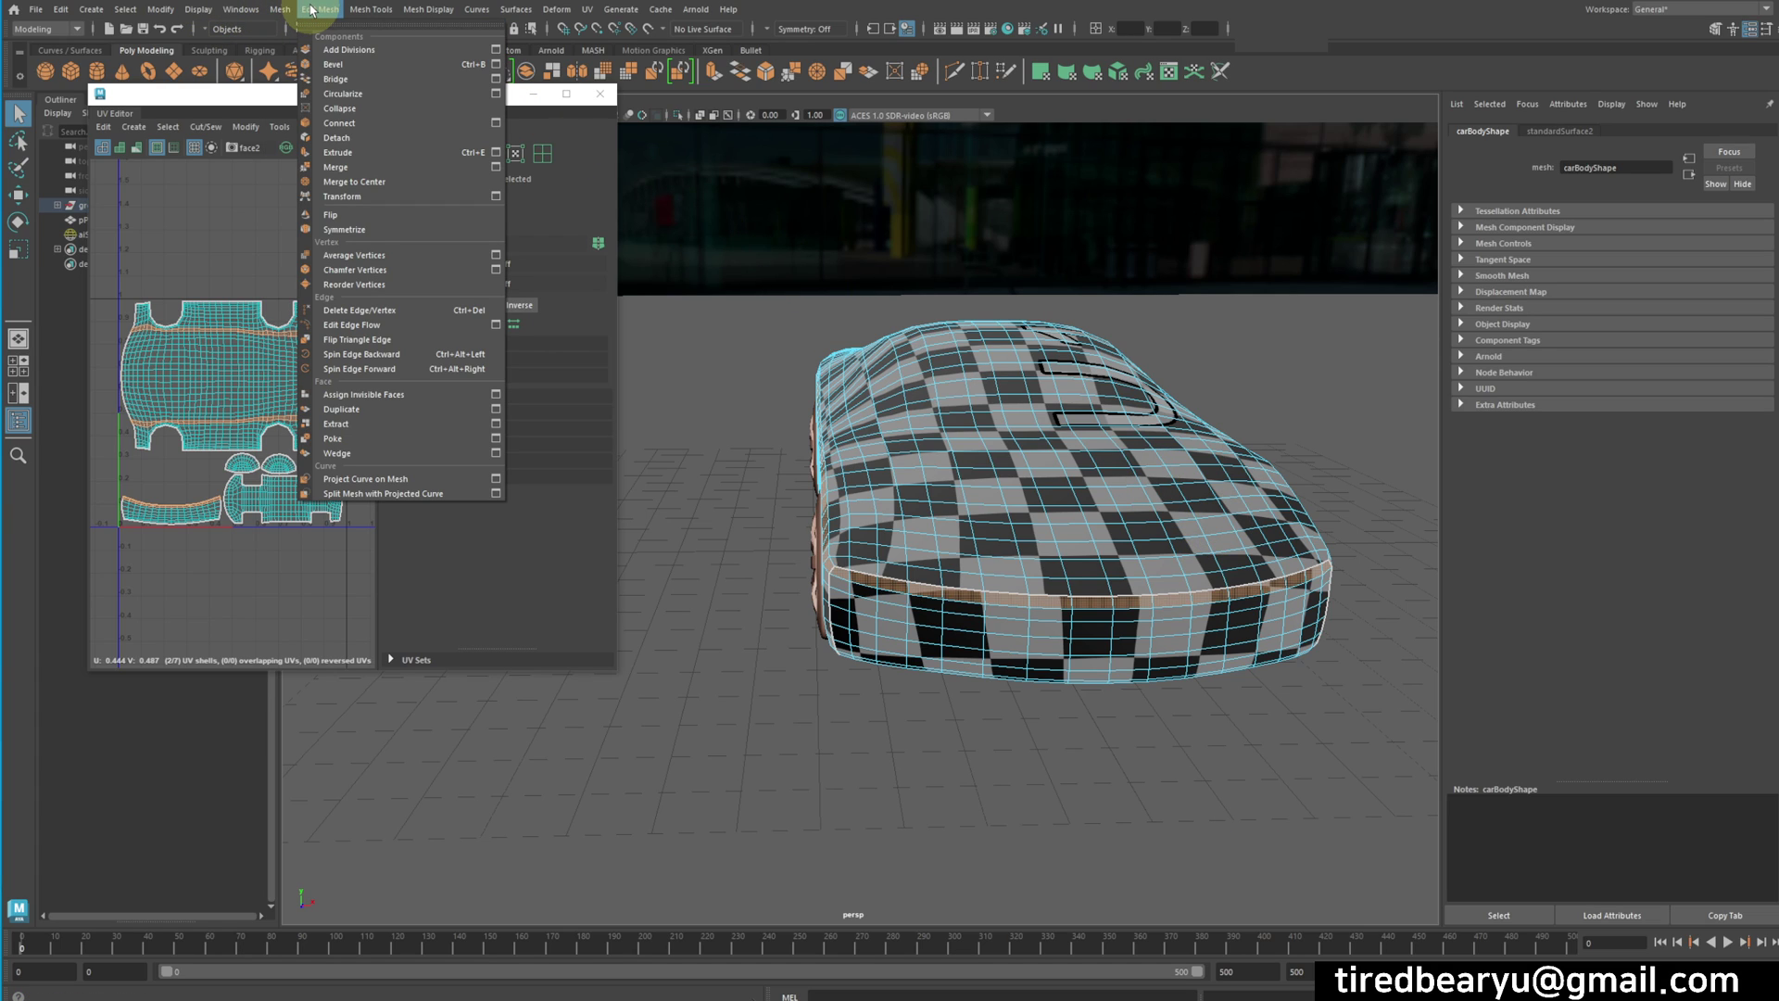
click(342, 409)
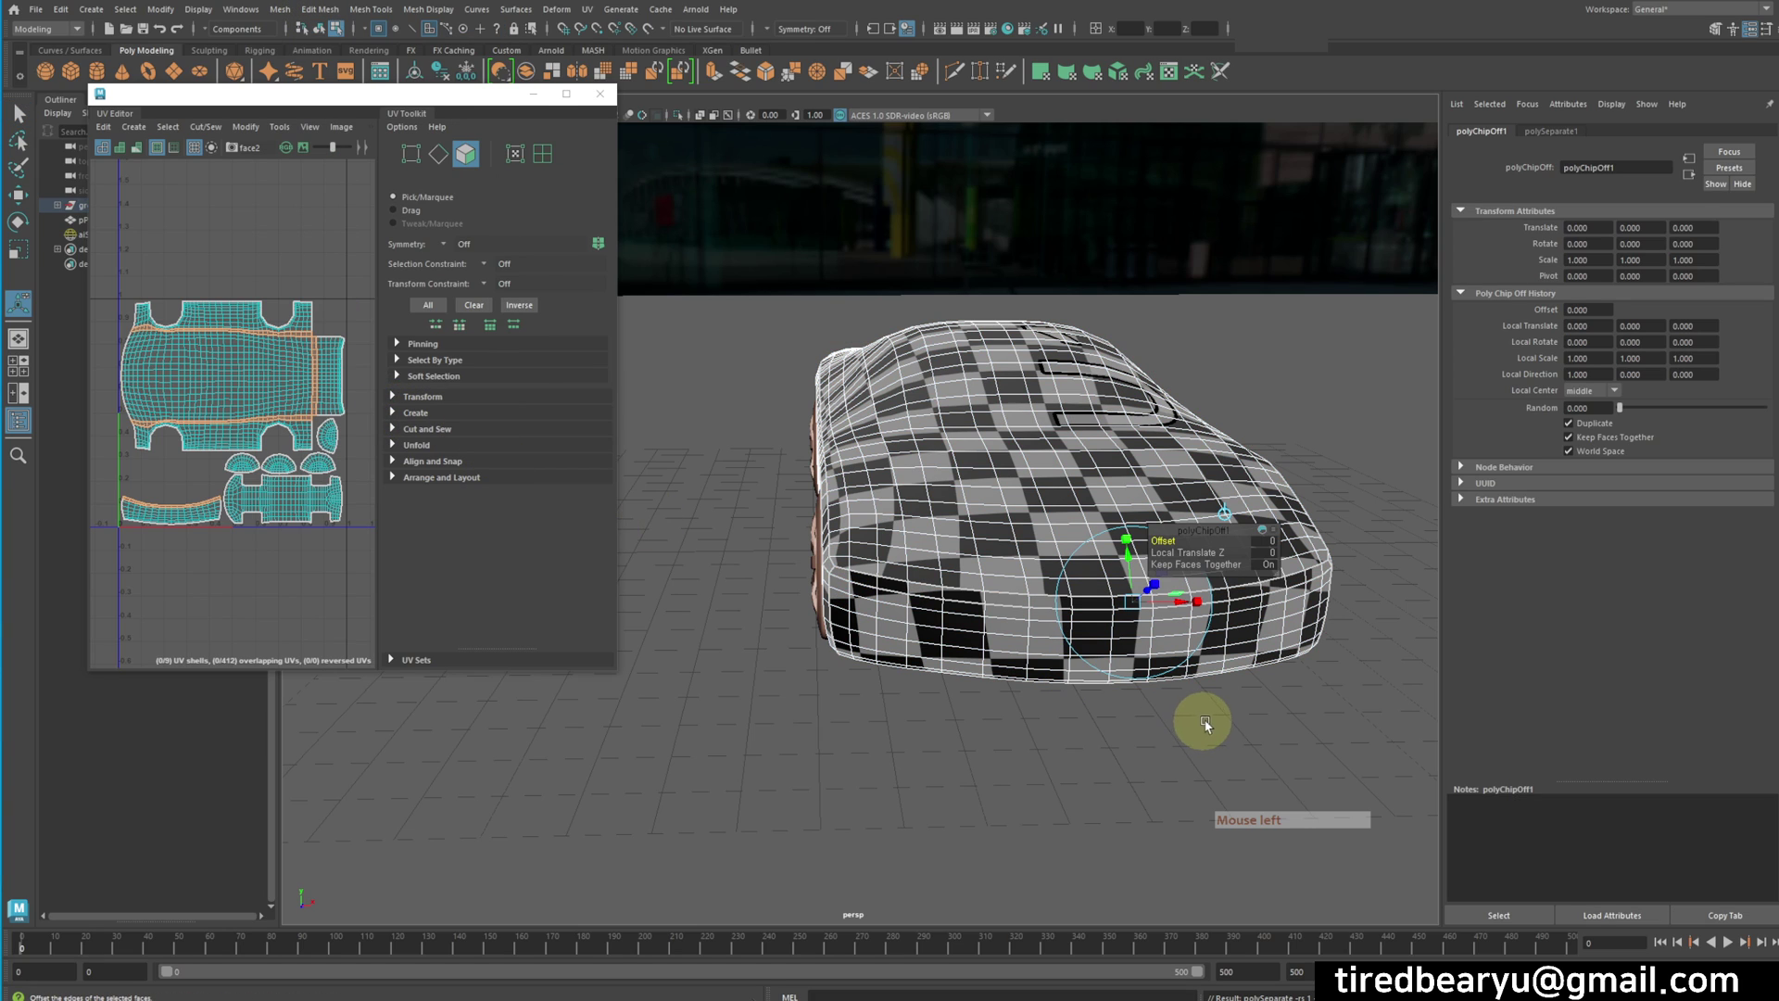
alt+drag(1183, 668, 1192, 647)
alt+right_drag(1192, 648, 1366, 715)
alt+middle_drag(1364, 712, 1262, 660)
drag(1230, 714, 1235, 714)
Return to object selection and select only the duplicated band
right_drag(974, 451, 1045, 413)
double_click(1072, 365)
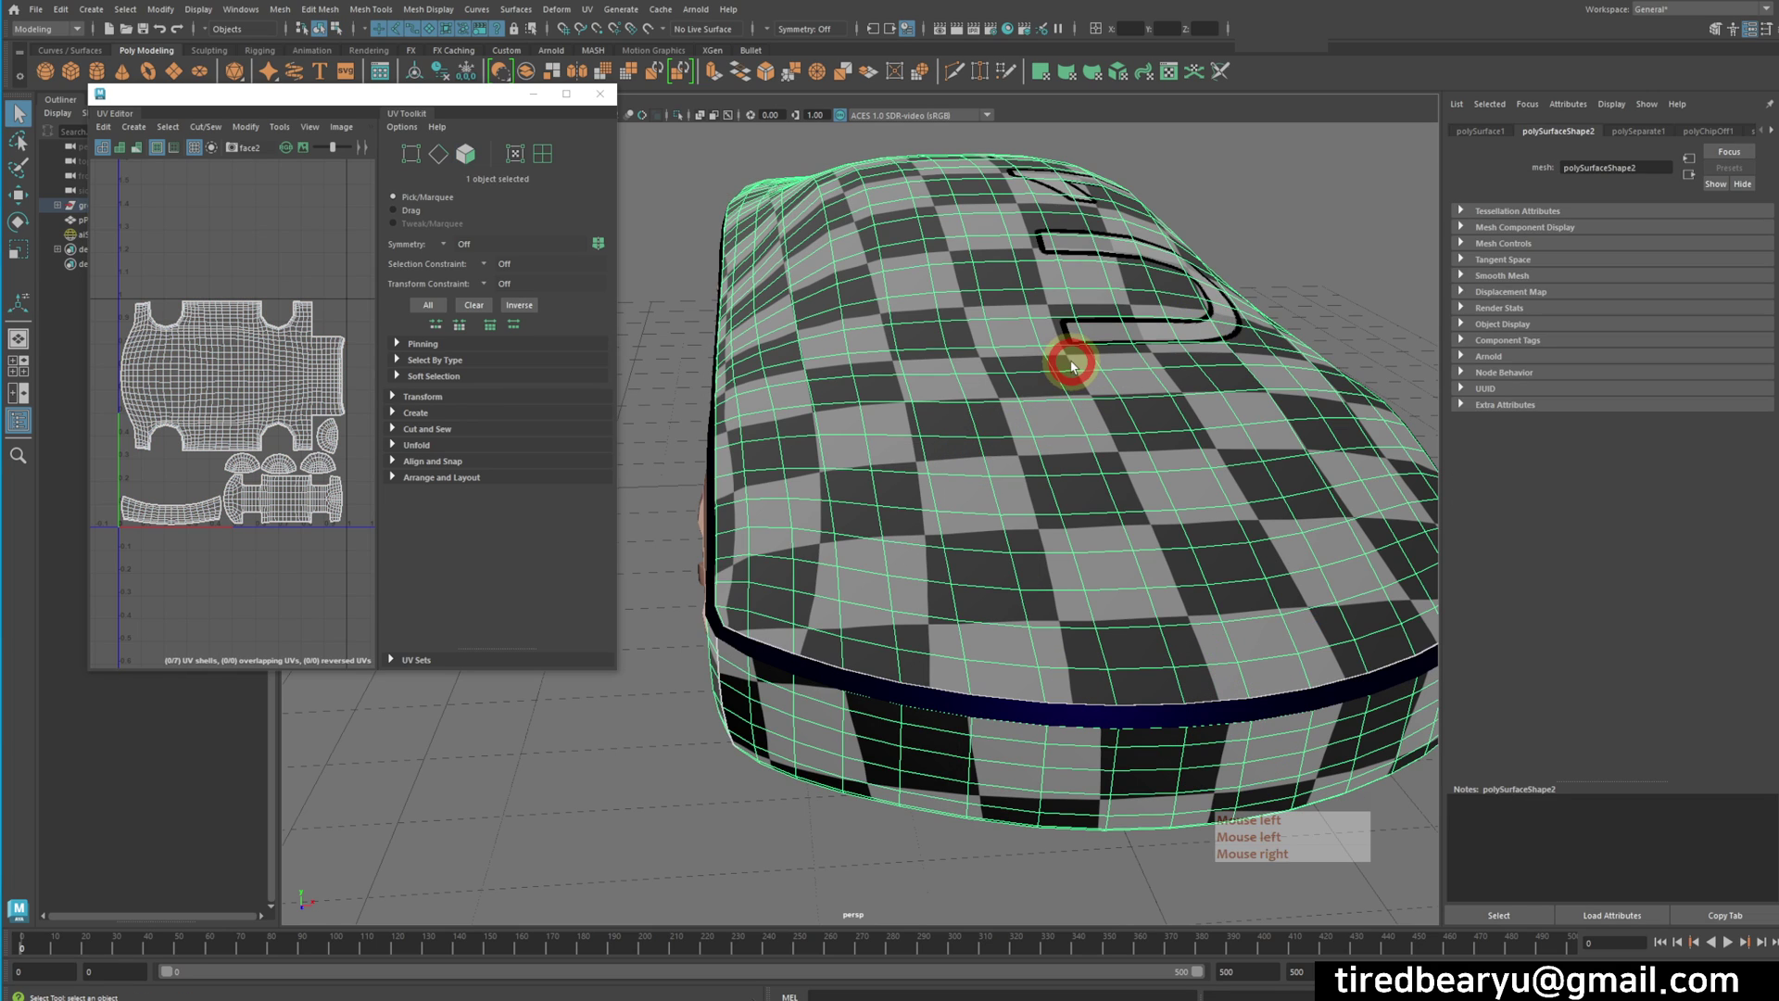
click(806, 649)
click(834, 623)
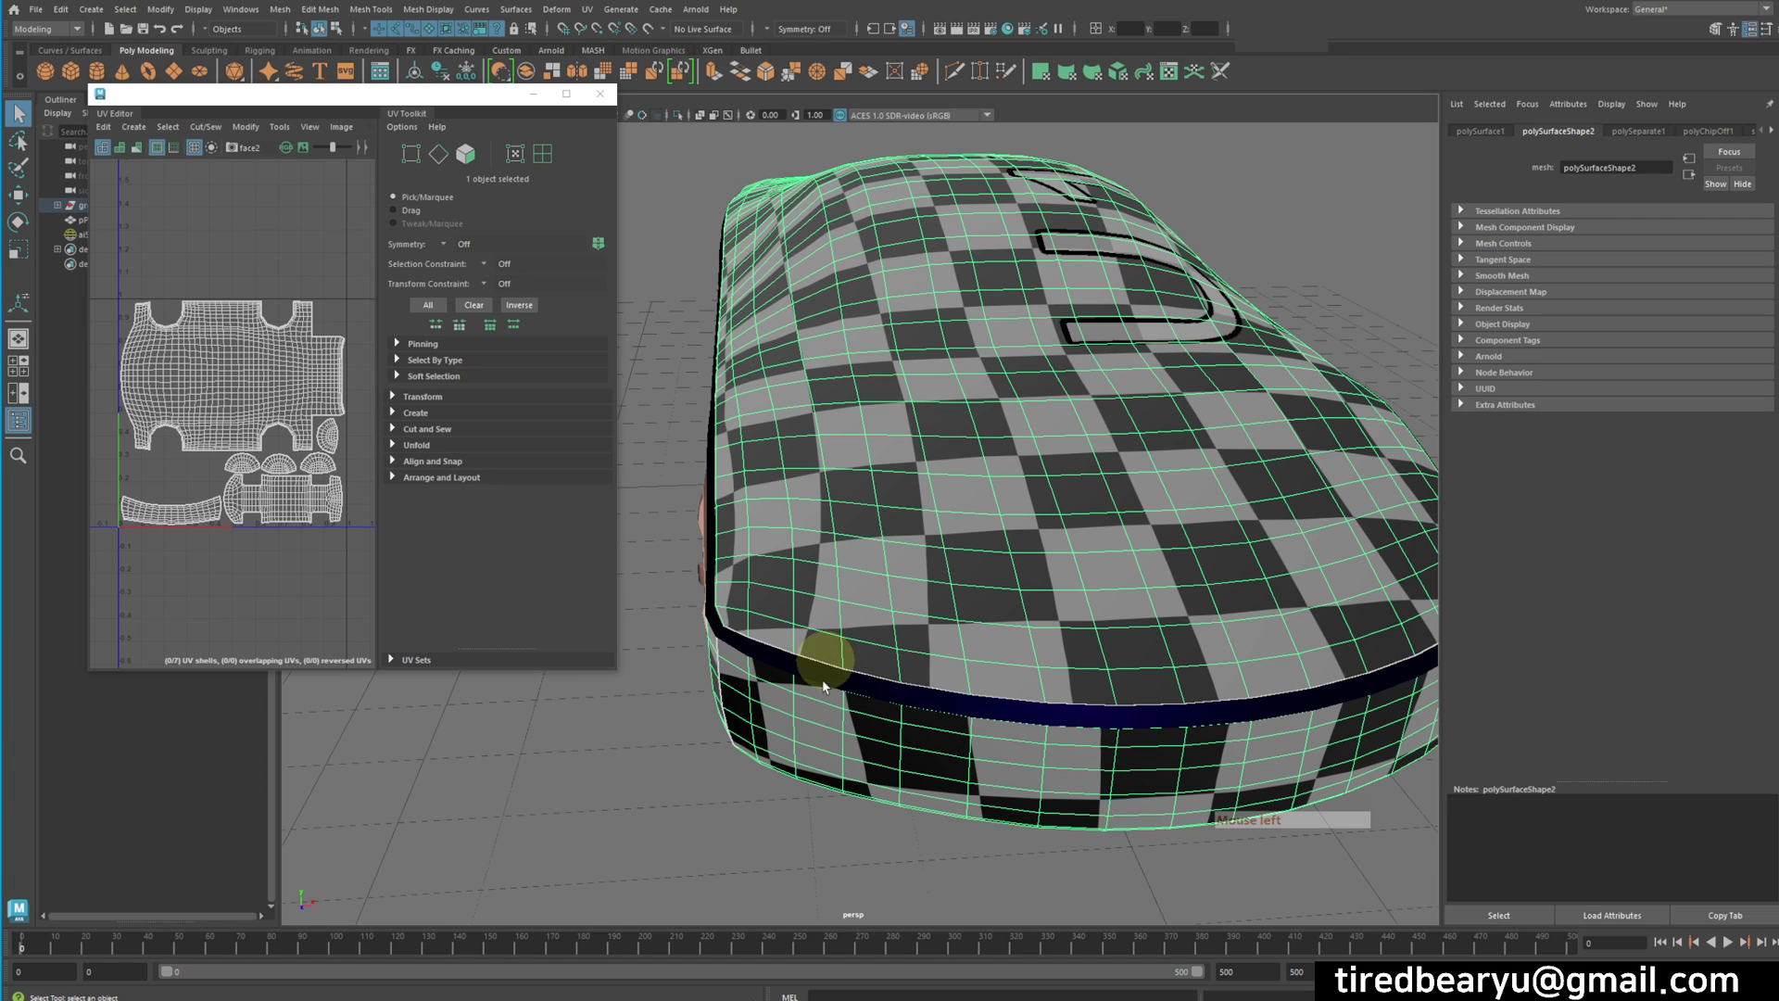
click(814, 667)
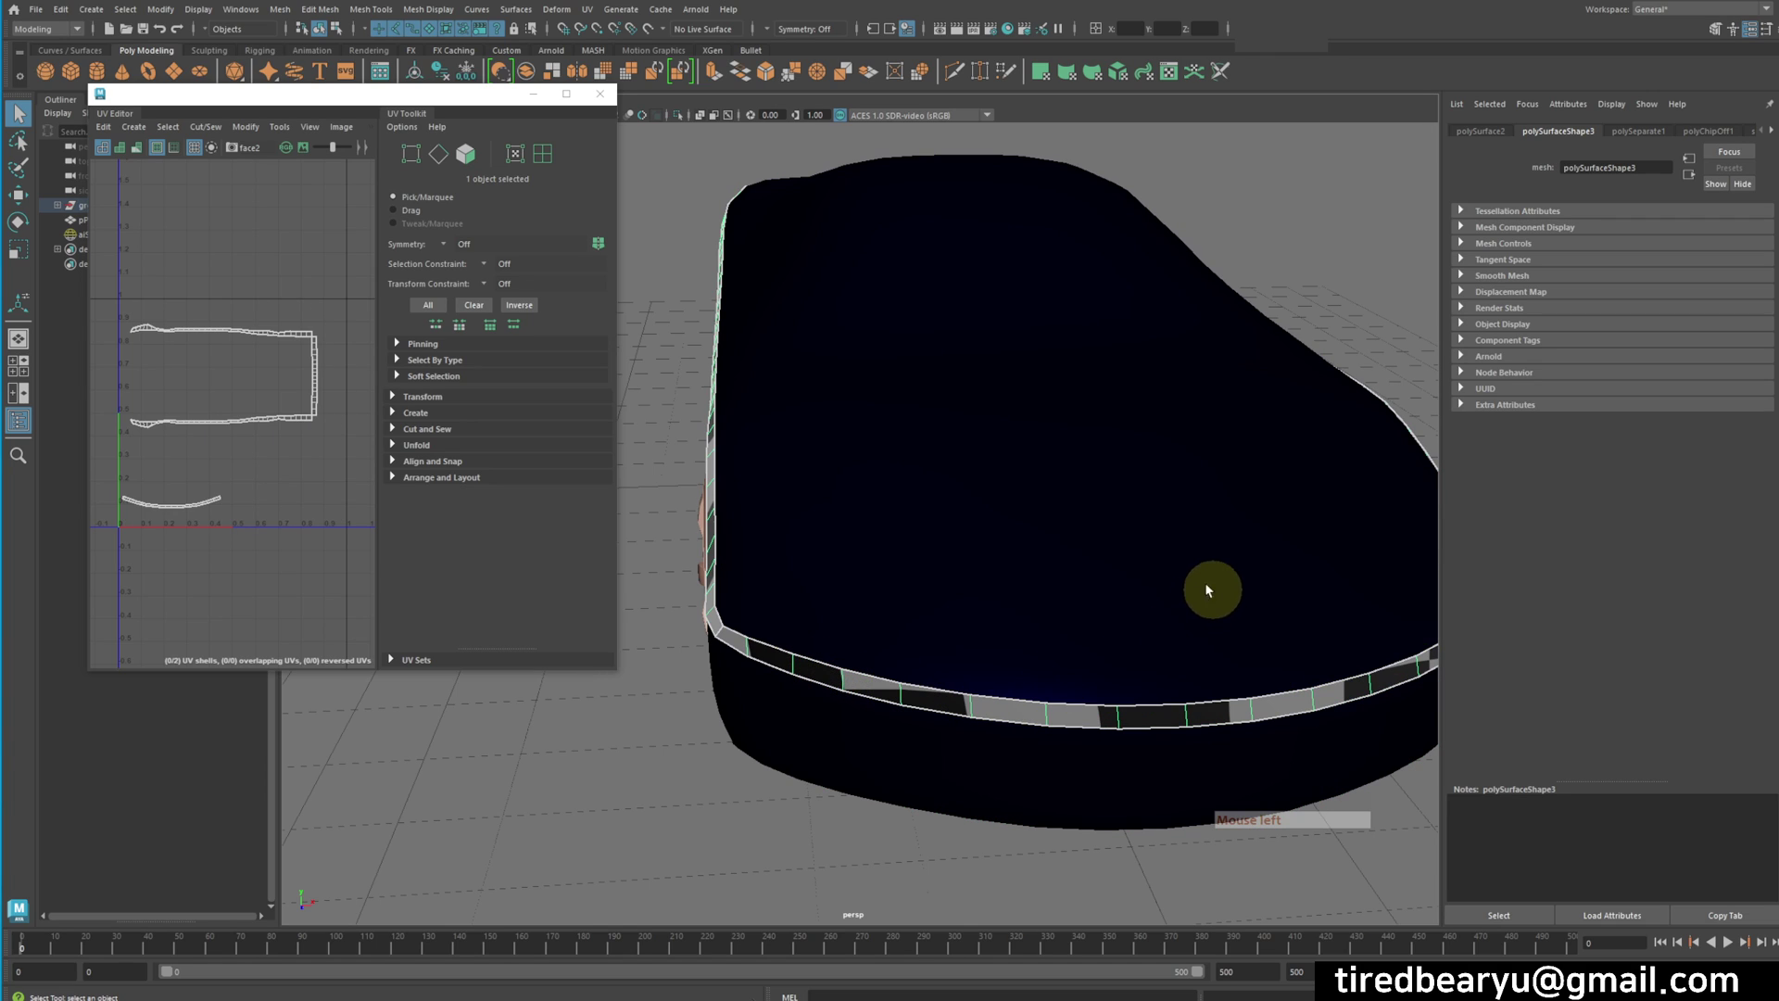
Move the UV Editor aside and enlarge its window to show the band's UV shells at a workable size
drag(454, 100, 620, 73)
alt+right_drag(509, 476, 484, 504)
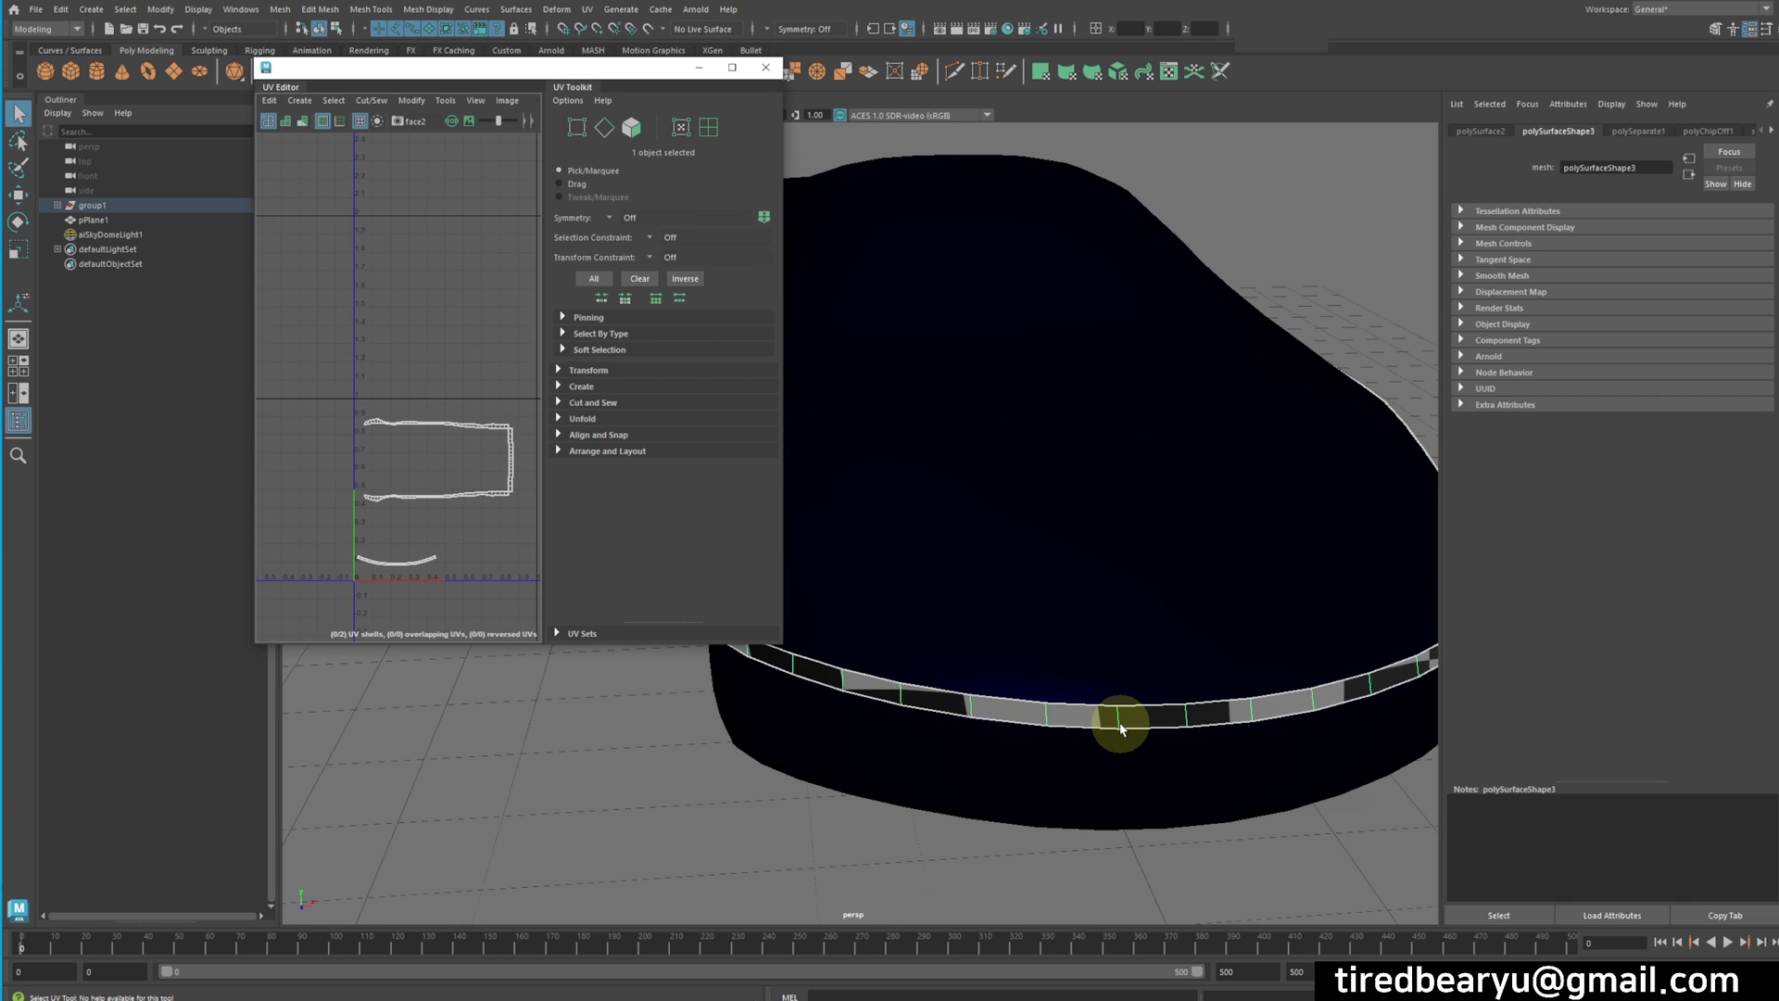
alt+middle_drag(496, 533, 397, 509)
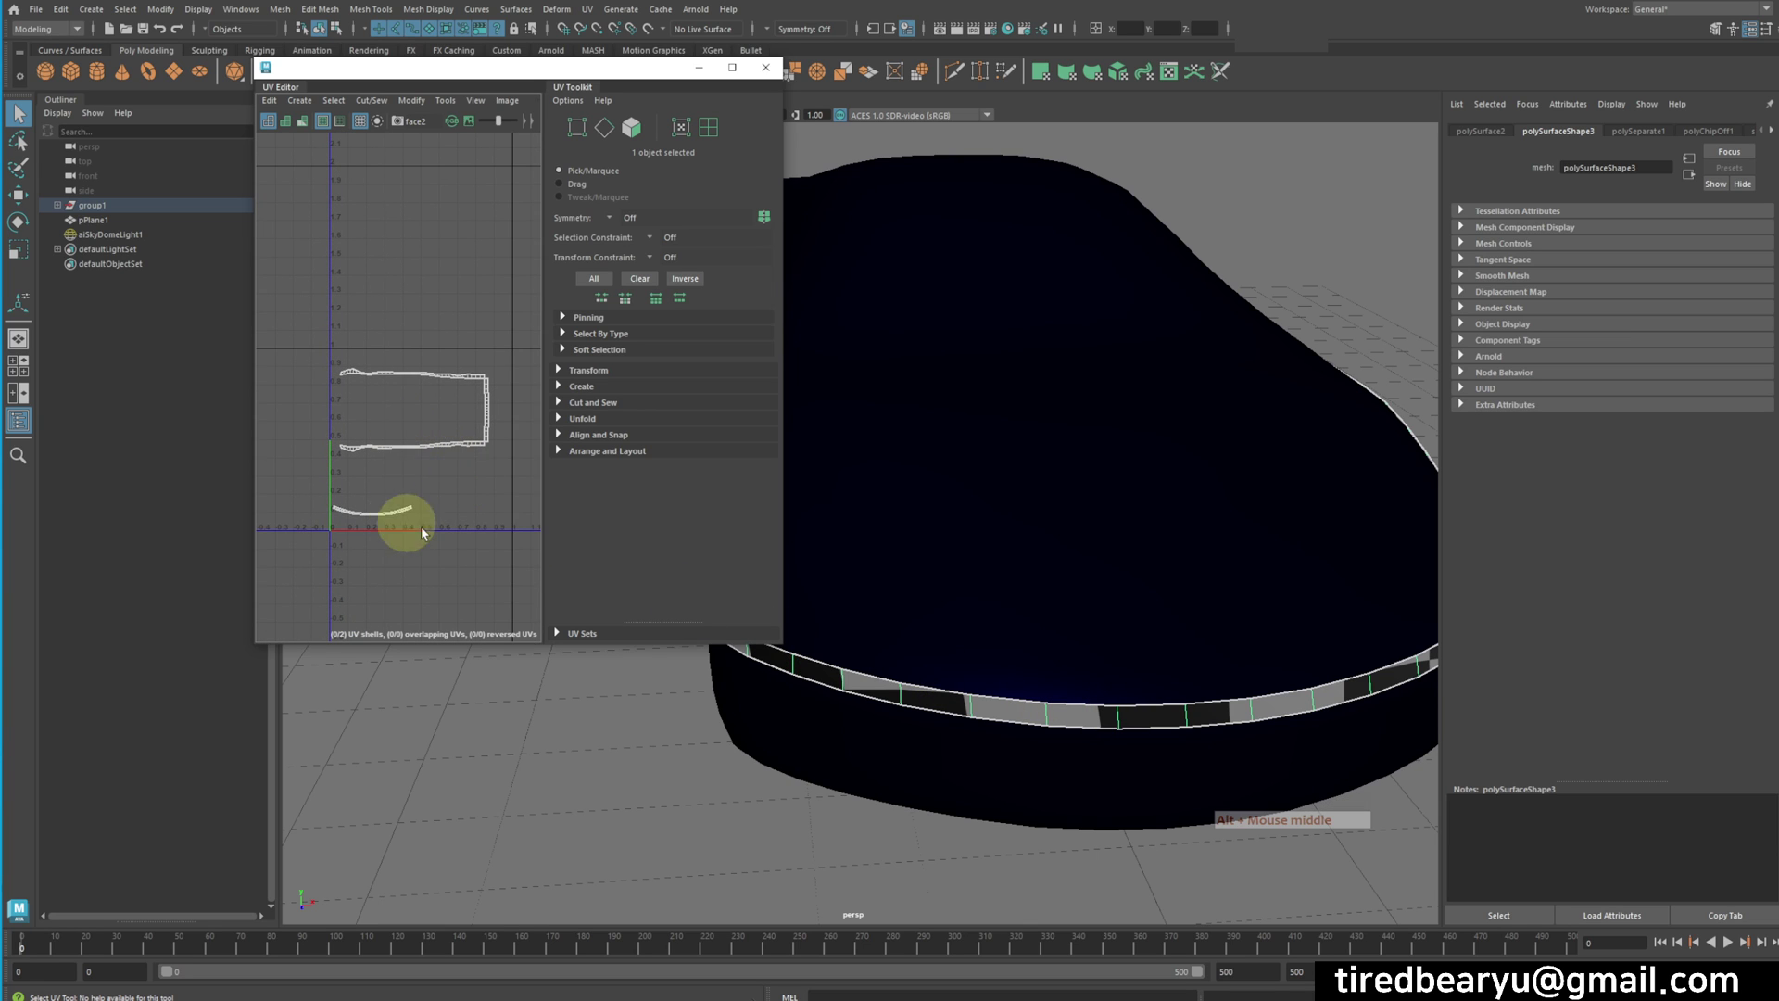
mouse_move(1219, 691)
alt+mouse_down()
mouse_move(1227, 707)
mouse_move(1016, 686)
mouse_move(846, 636)
mouse_move(1257, 667)
mouse_move(1232, 664)
alt+mouse_up()
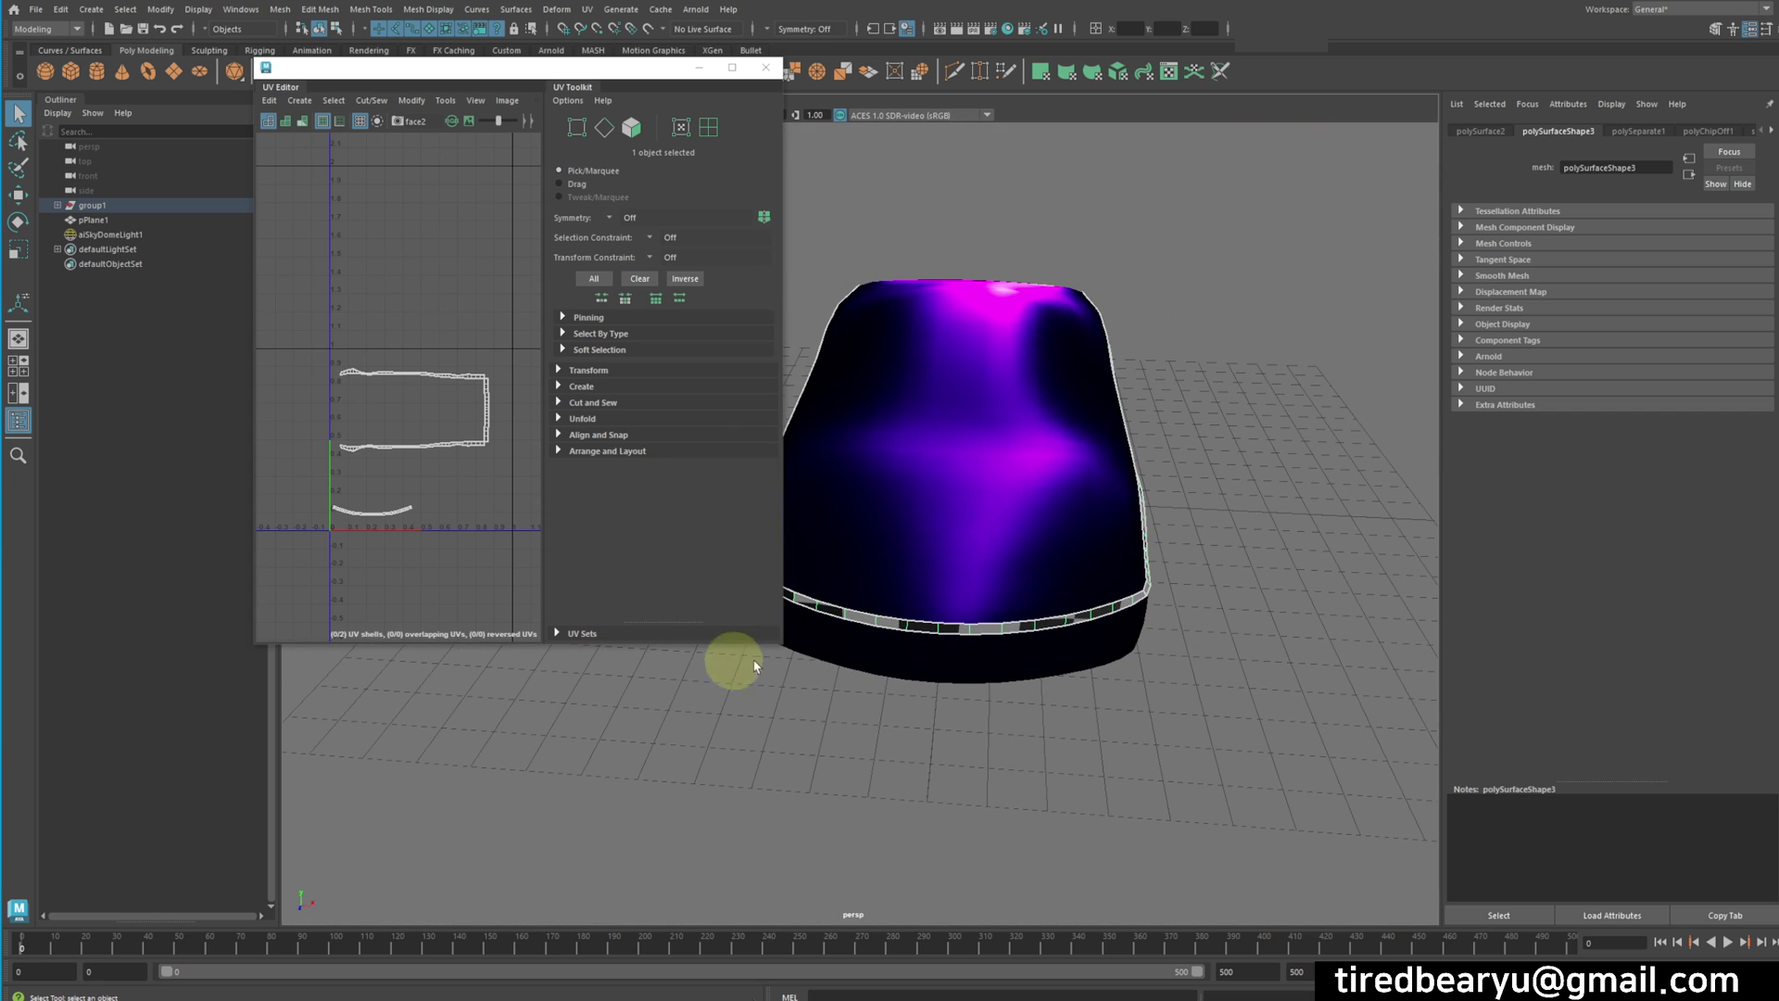
drag(784, 648, 1564, 836)
Try to sew the band's large UV shell together at the split edges on its two corners
alt+middle_drag(920, 669, 846, 655)
alt+right_drag(885, 633, 918, 587)
alt+middle_drag(917, 587, 876, 490)
right_drag(936, 410, 961, 385)
click(957, 381)
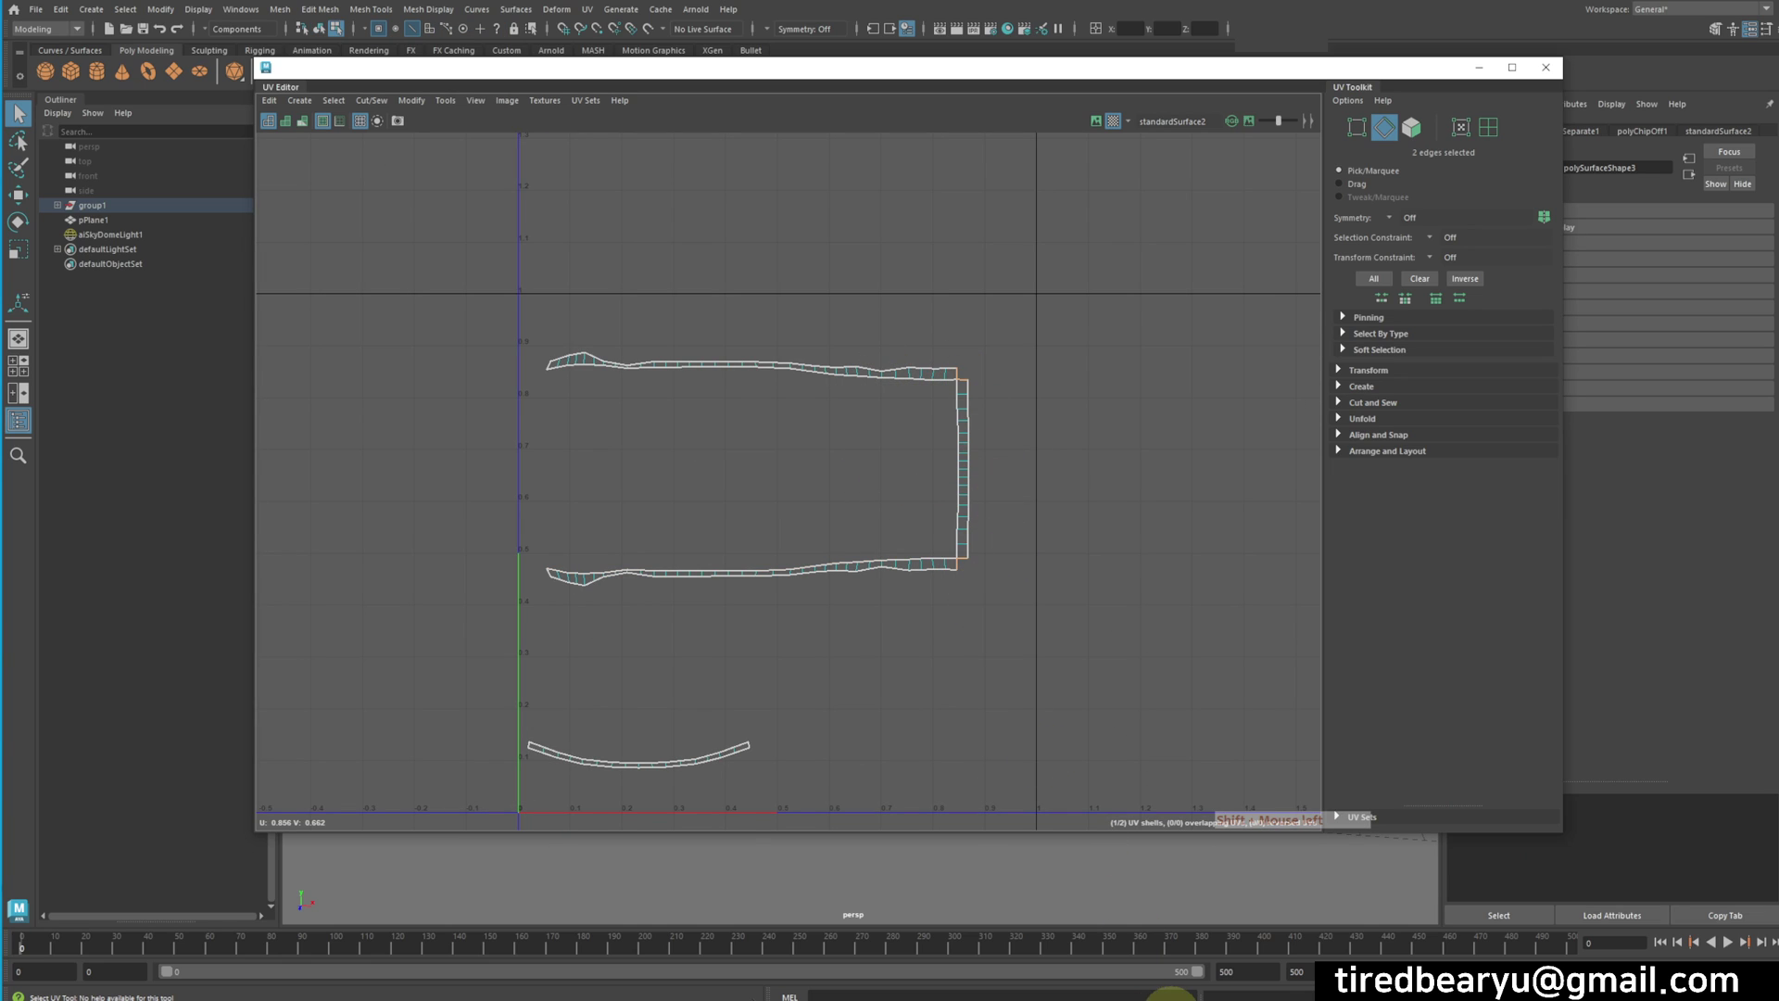
click(371, 101)
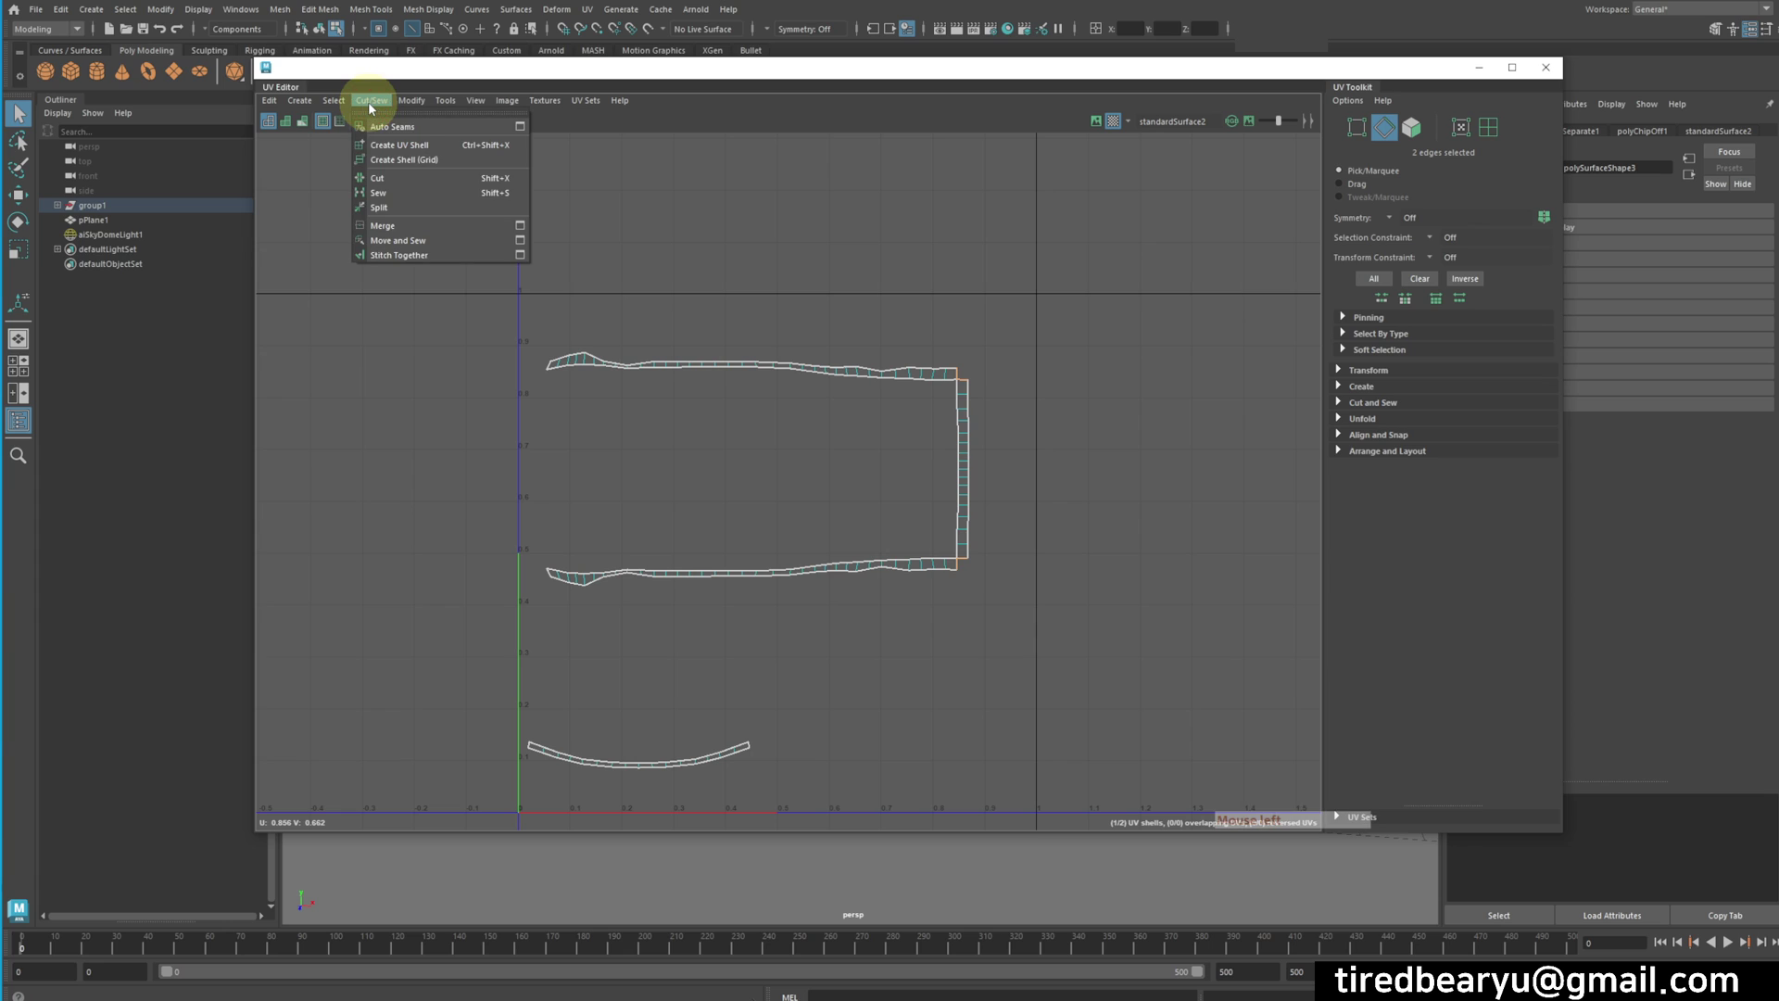
click(407, 226)
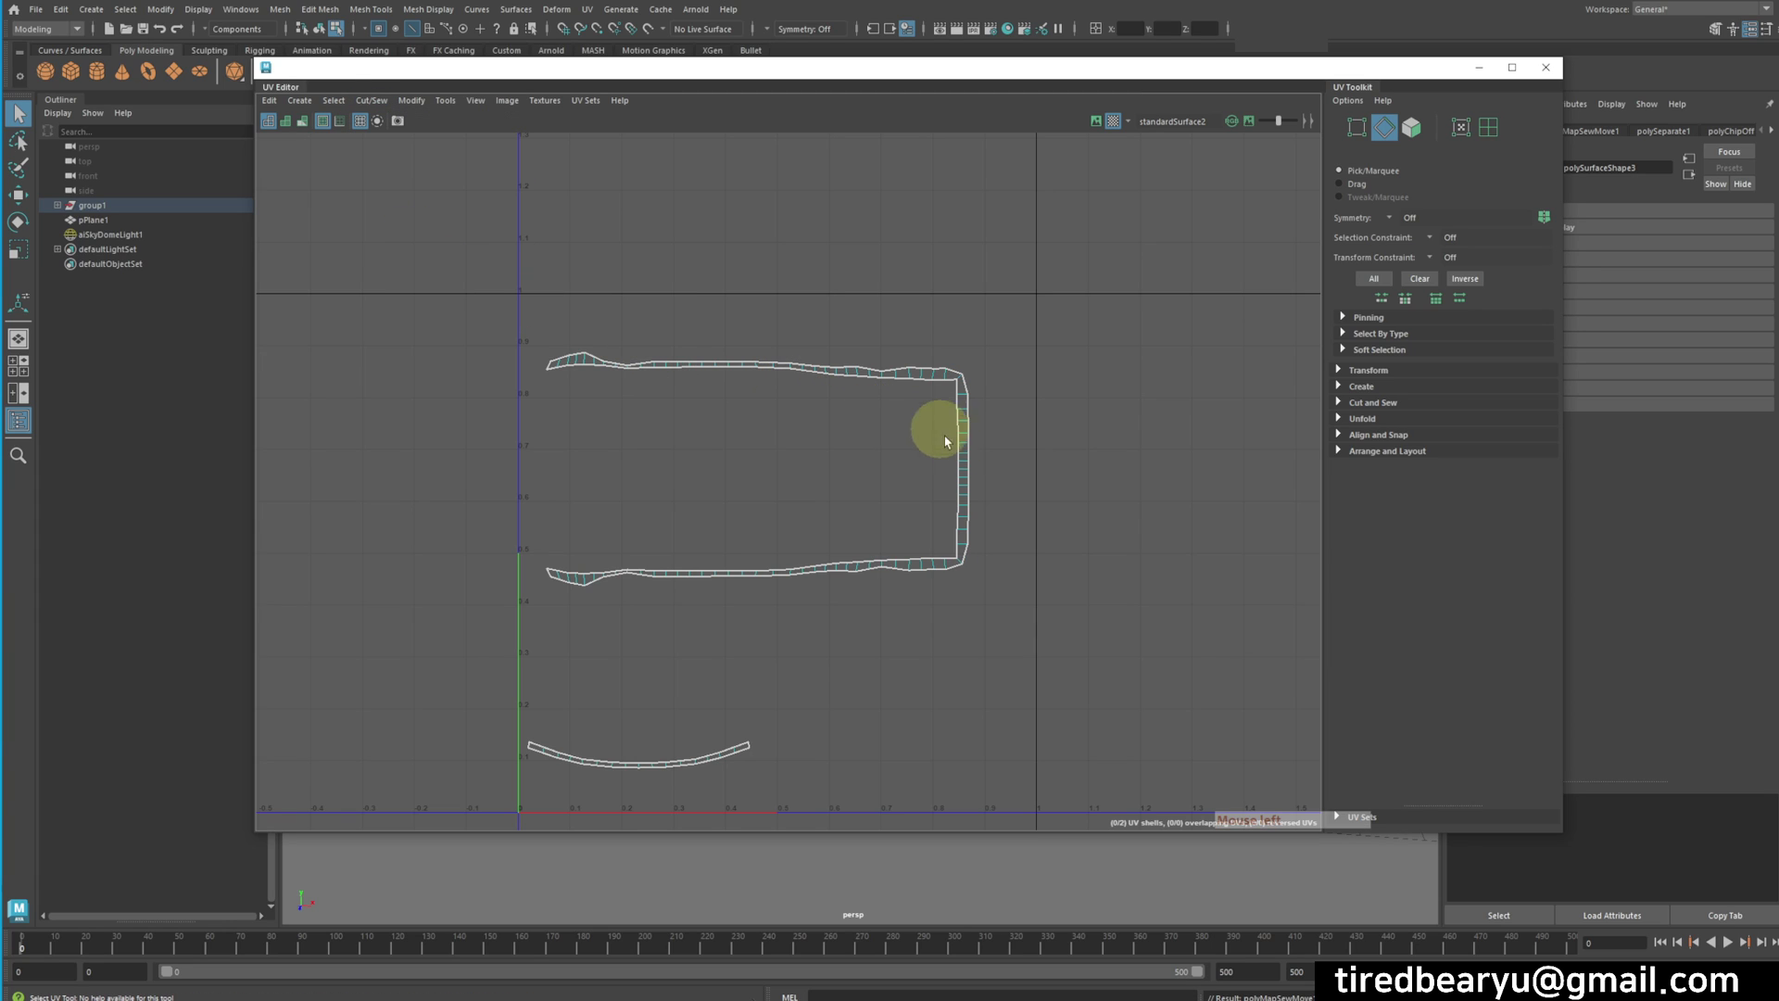
Try to attach the separate curved strip to the open end of the upper side strip with Move and Sew
click(547, 371)
click(371, 100)
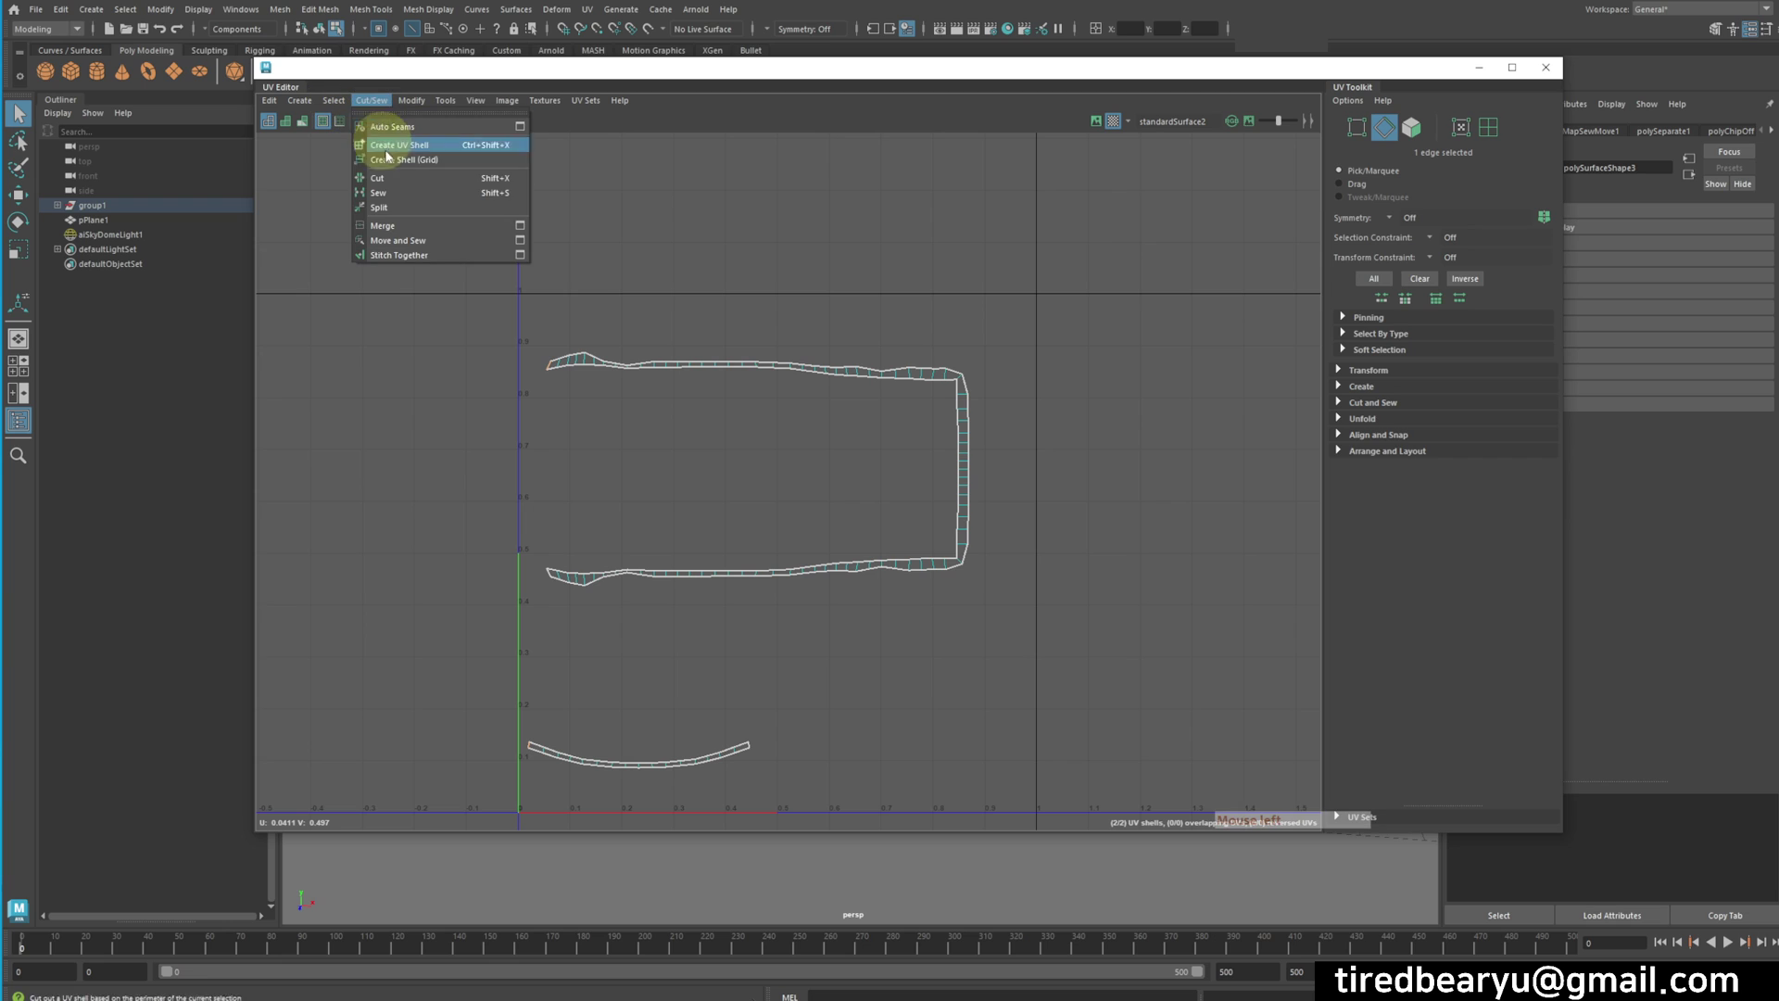
click(425, 242)
alt+right_drag(834, 431, 728, 366)
alt+right_drag(911, 384, 807, 357)
Select all UVs of the joined shell and try to straighten out its bends
drag(407, 229, 1477, 790)
click(345, 31)
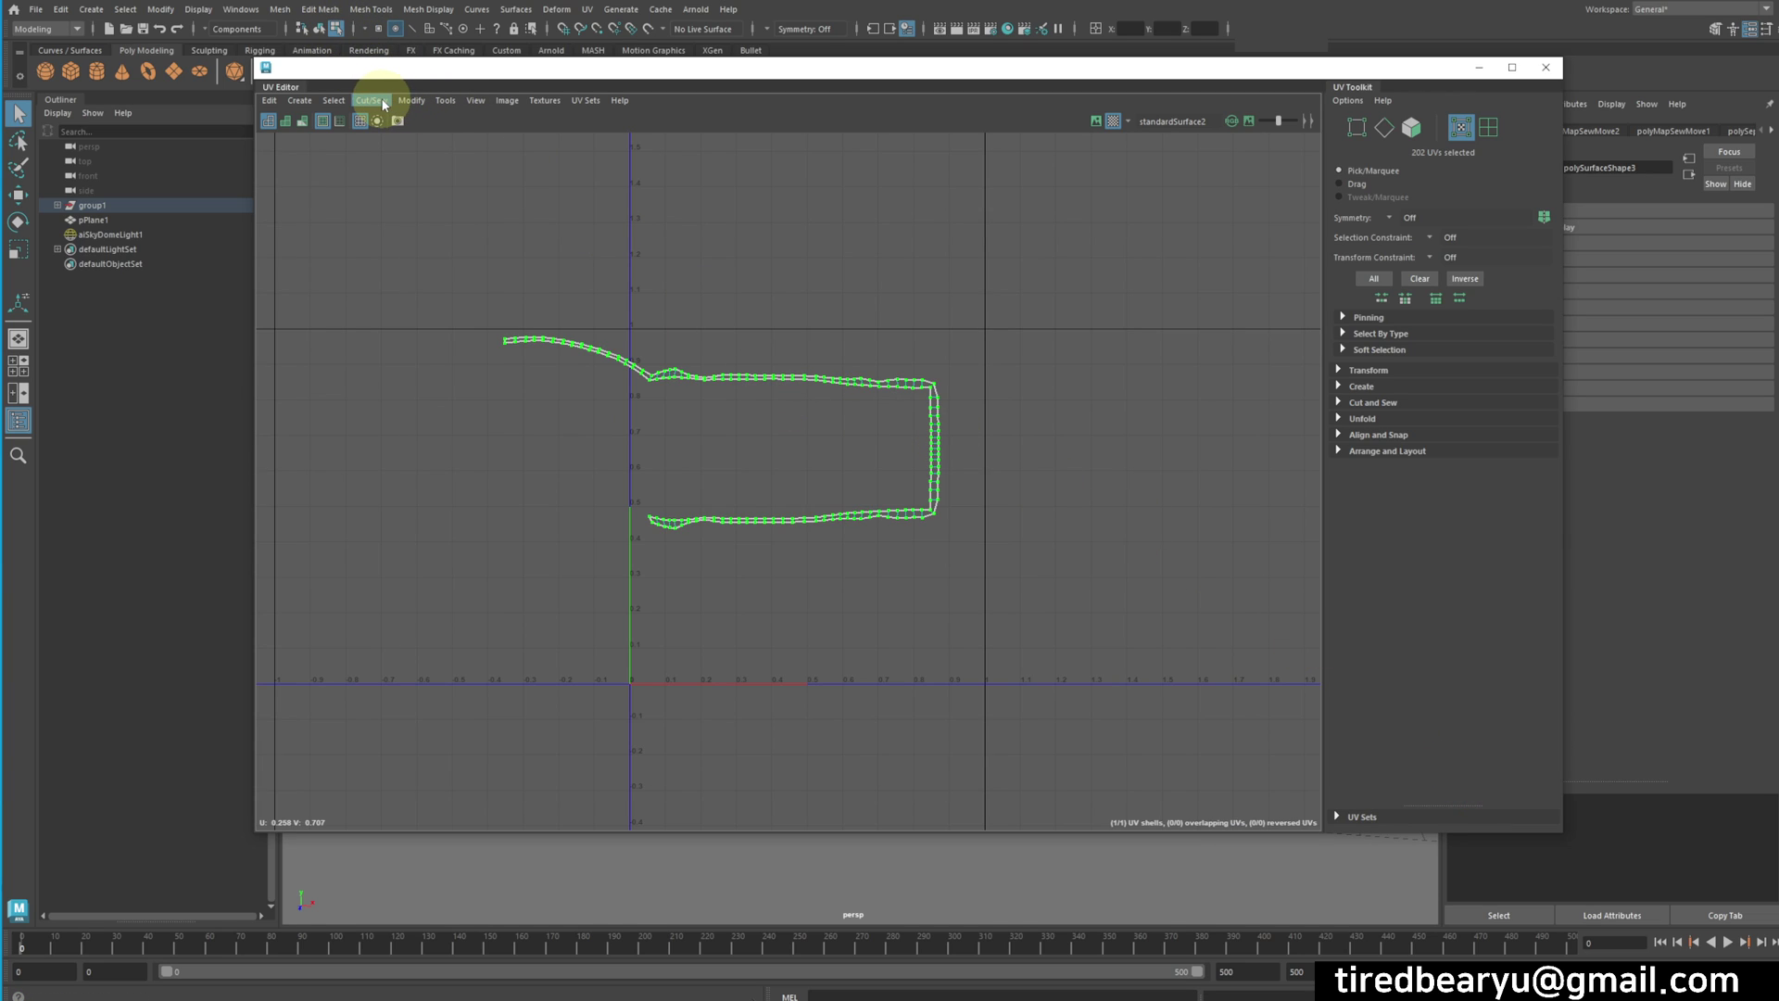
click(411, 101)
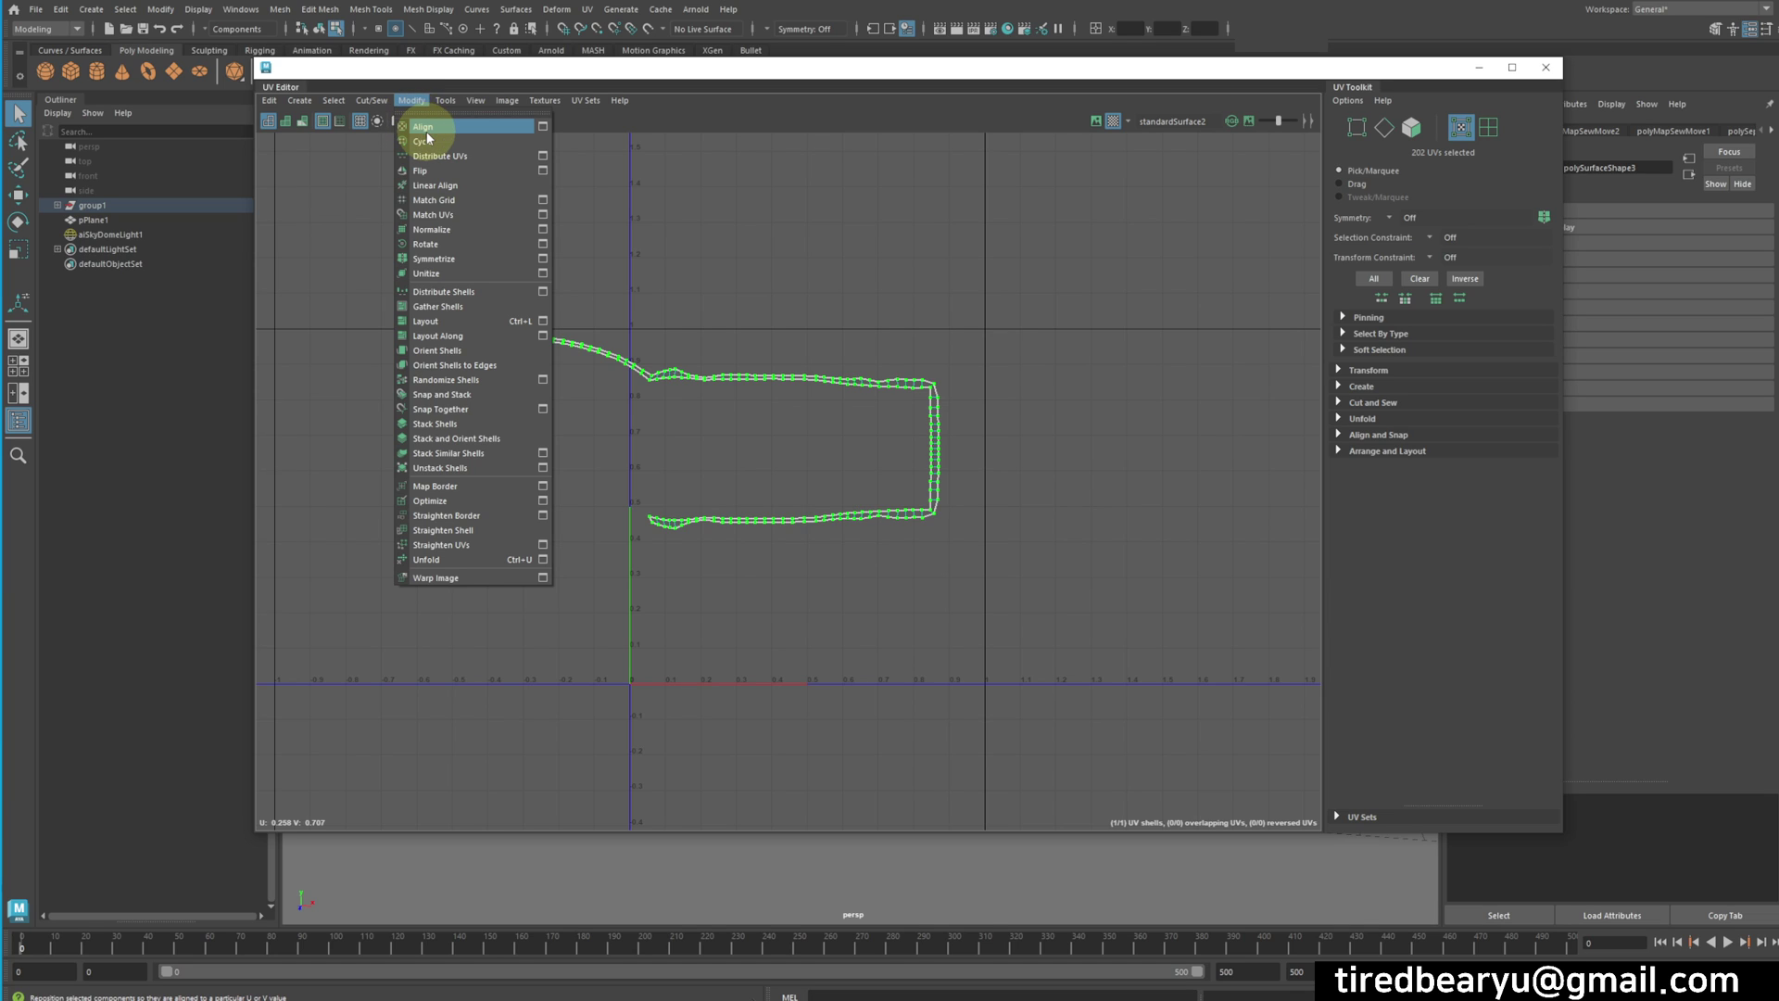
click(472, 471)
Examine the corners and curves of the modified UV shell
alt+middle_drag(880, 559, 981, 409)
alt+right_drag(841, 371, 1138, 398)
alt+middle_drag(1123, 386, 1116, 421)
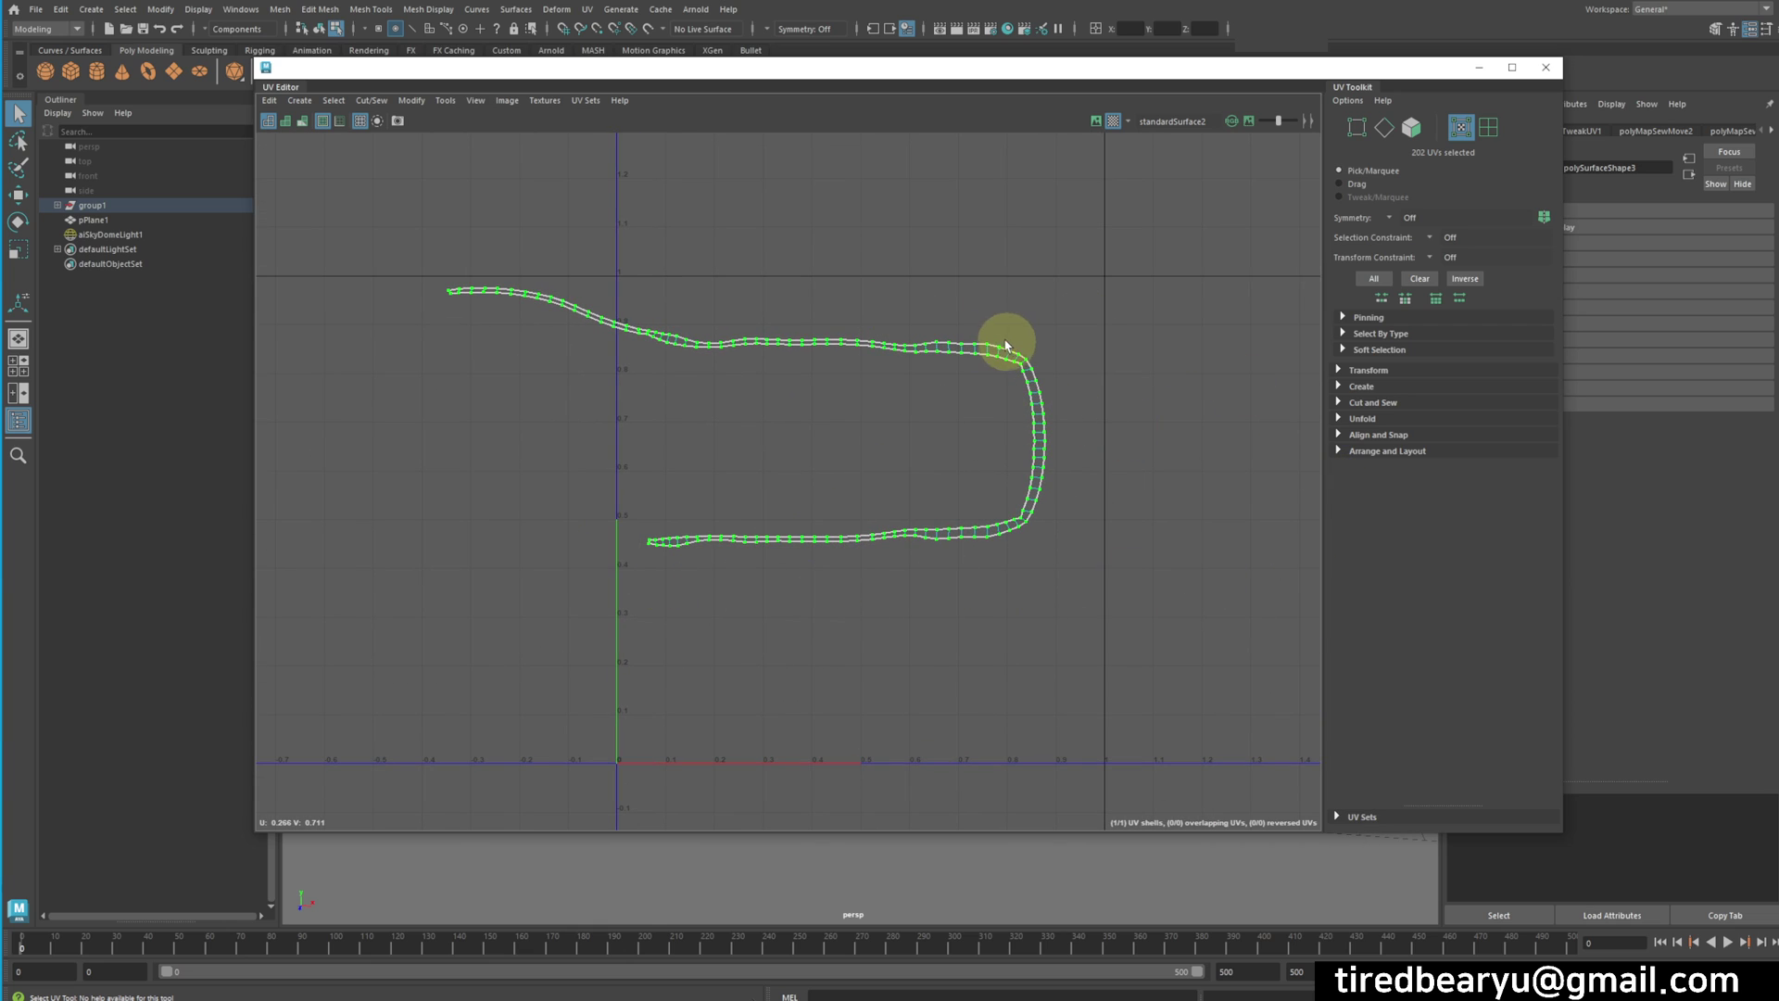
alt+middle_drag(999, 370, 925, 337)
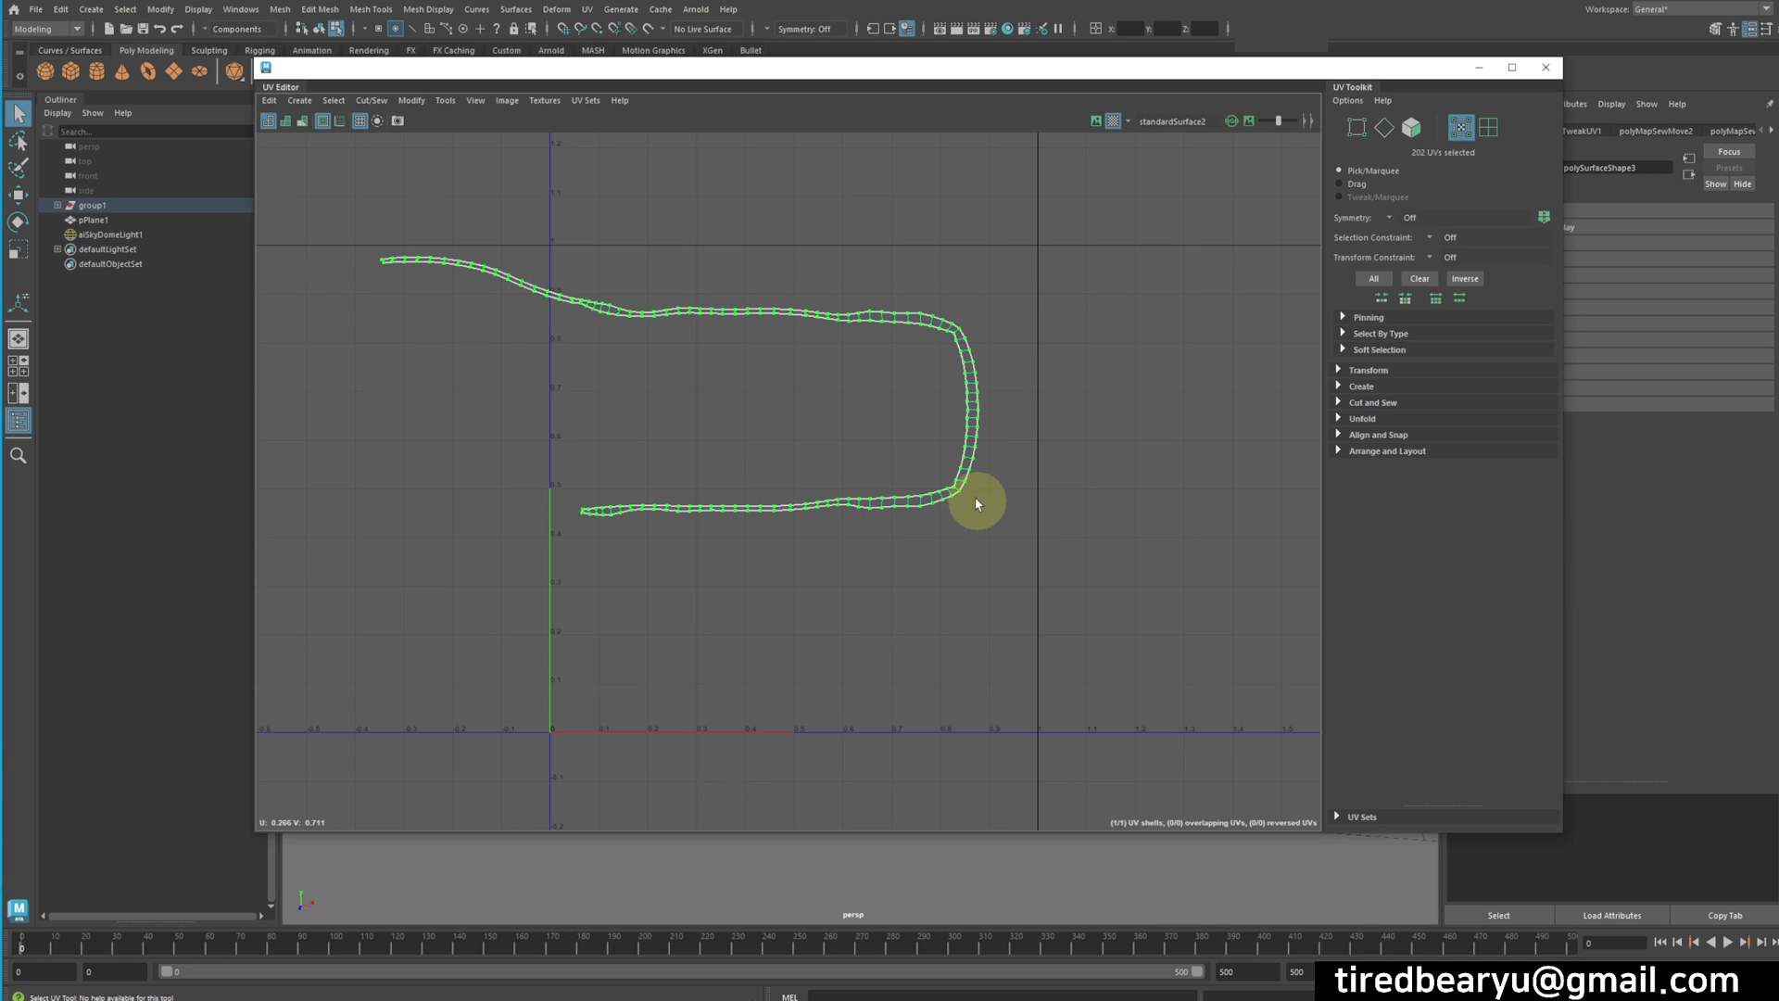
alt+middle_drag(913, 378, 891, 393)
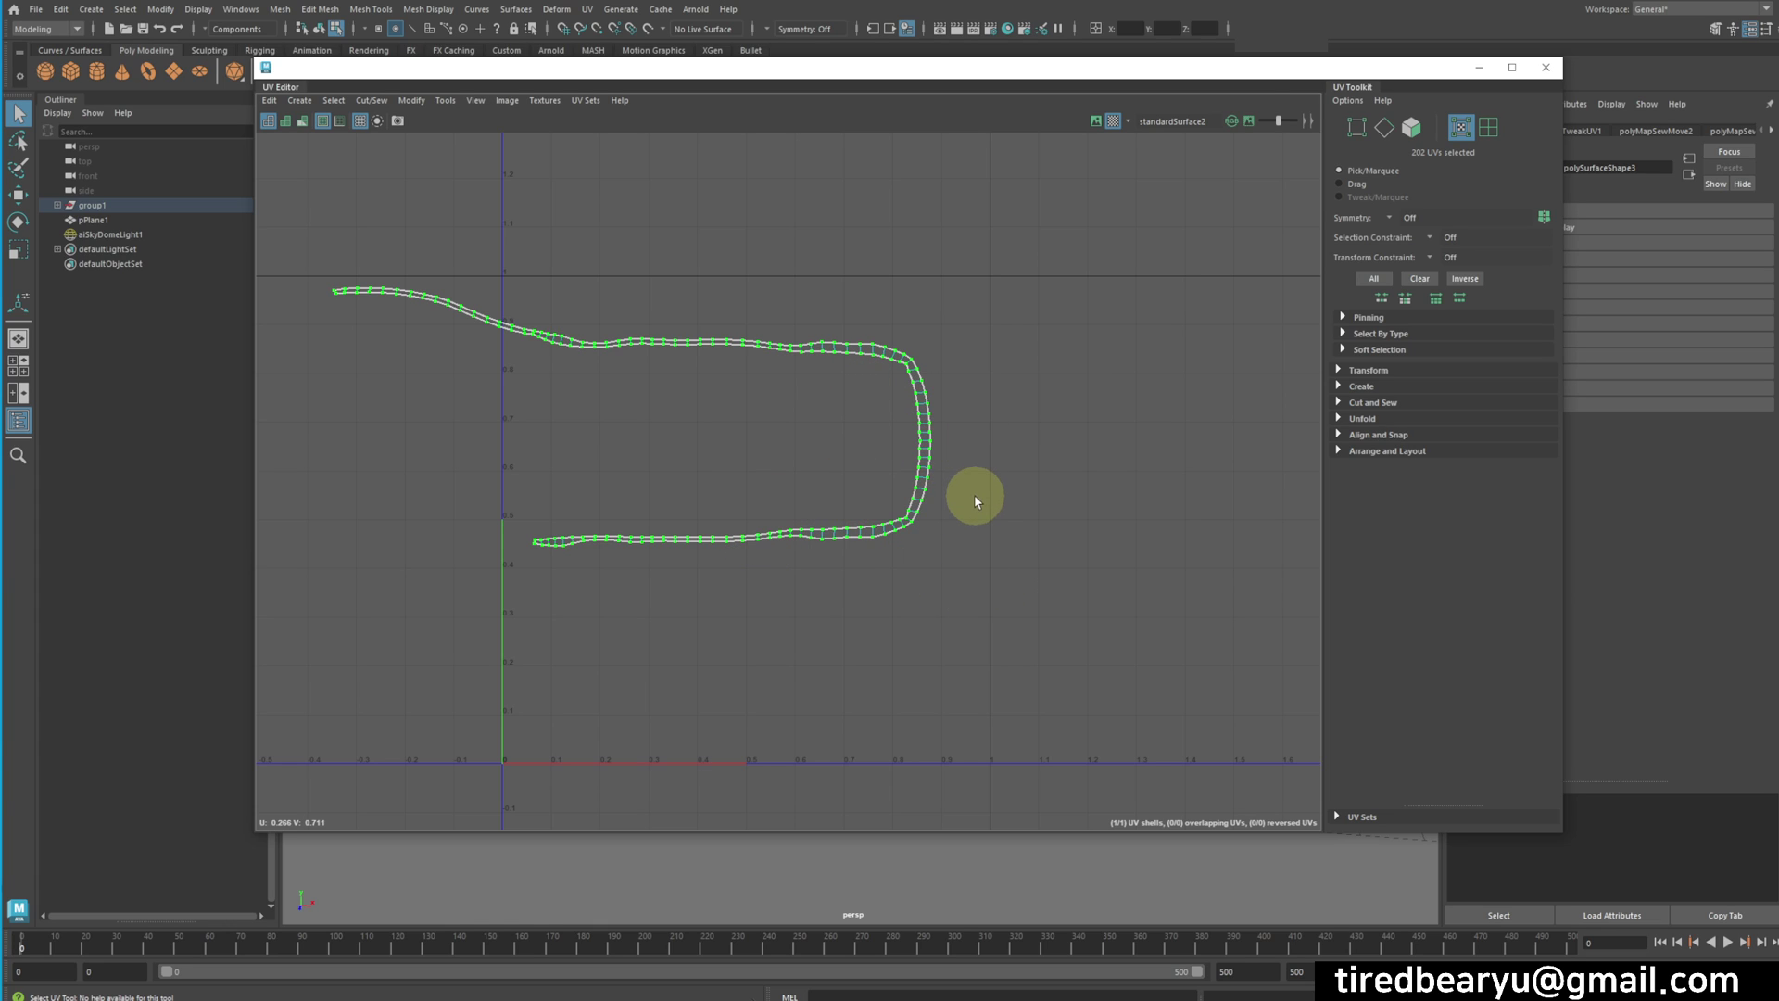
alt+middle_drag(852, 432, 941, 461)
right_drag(937, 425, 840, 396)
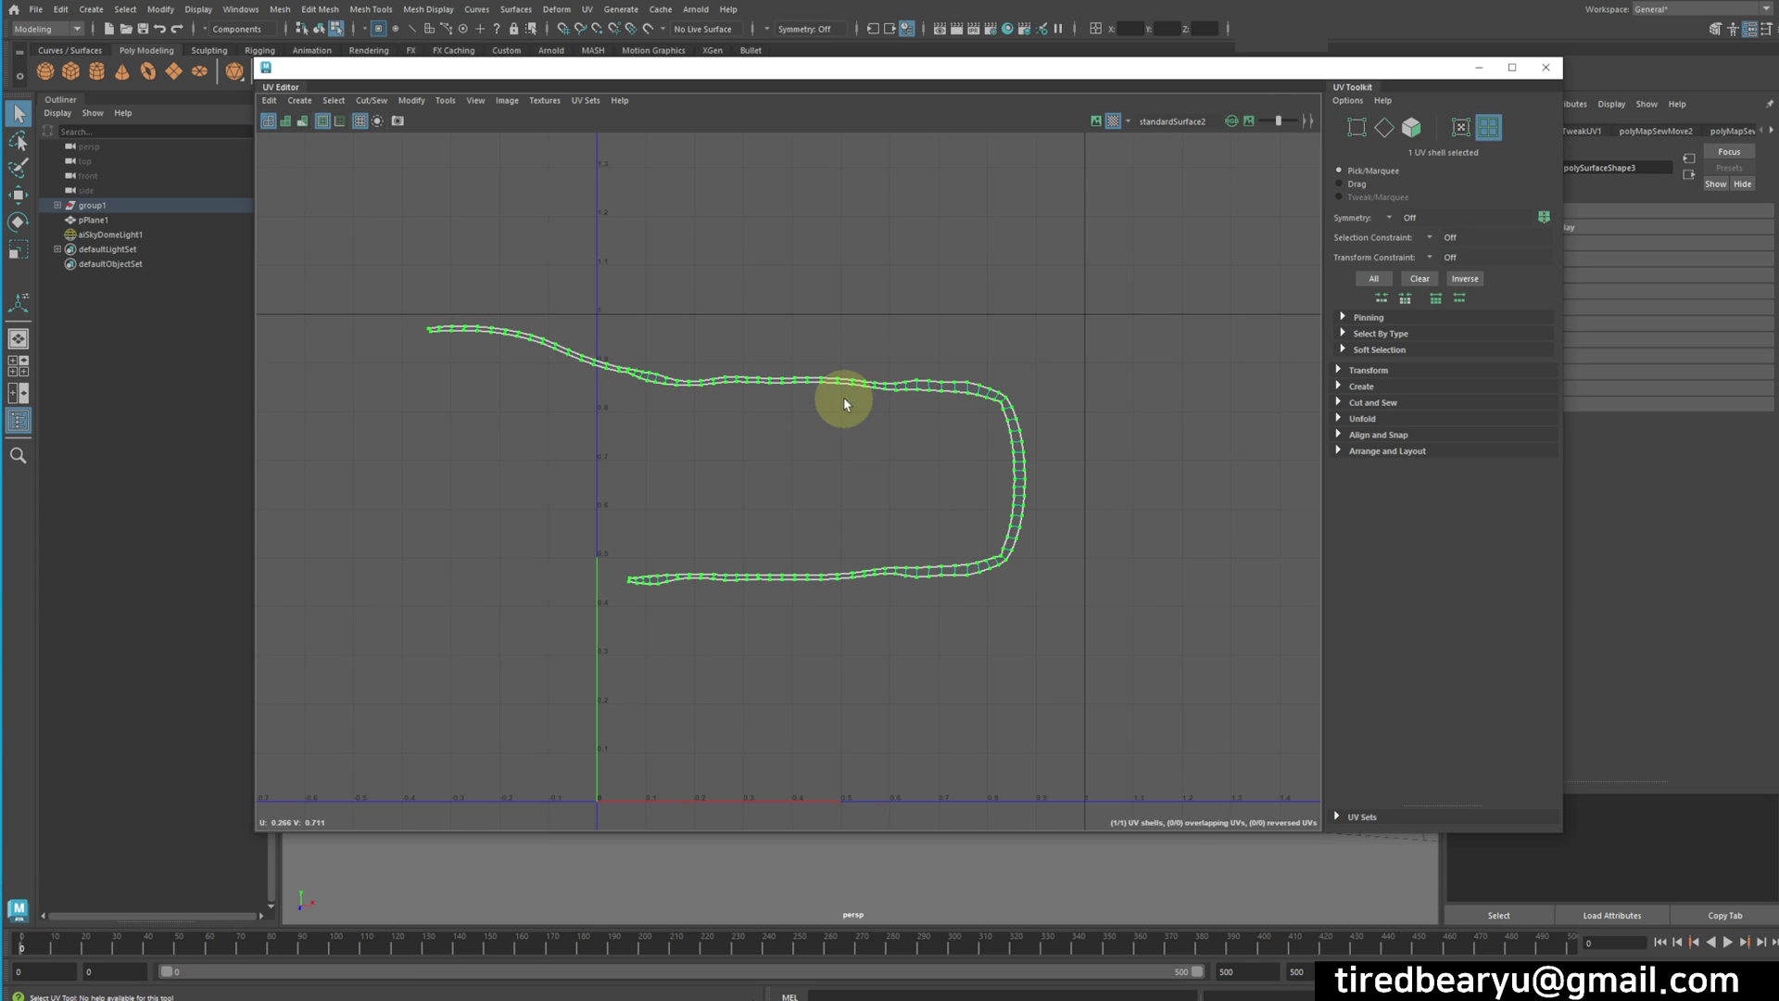
alt+middle_drag(846, 397, 923, 355)
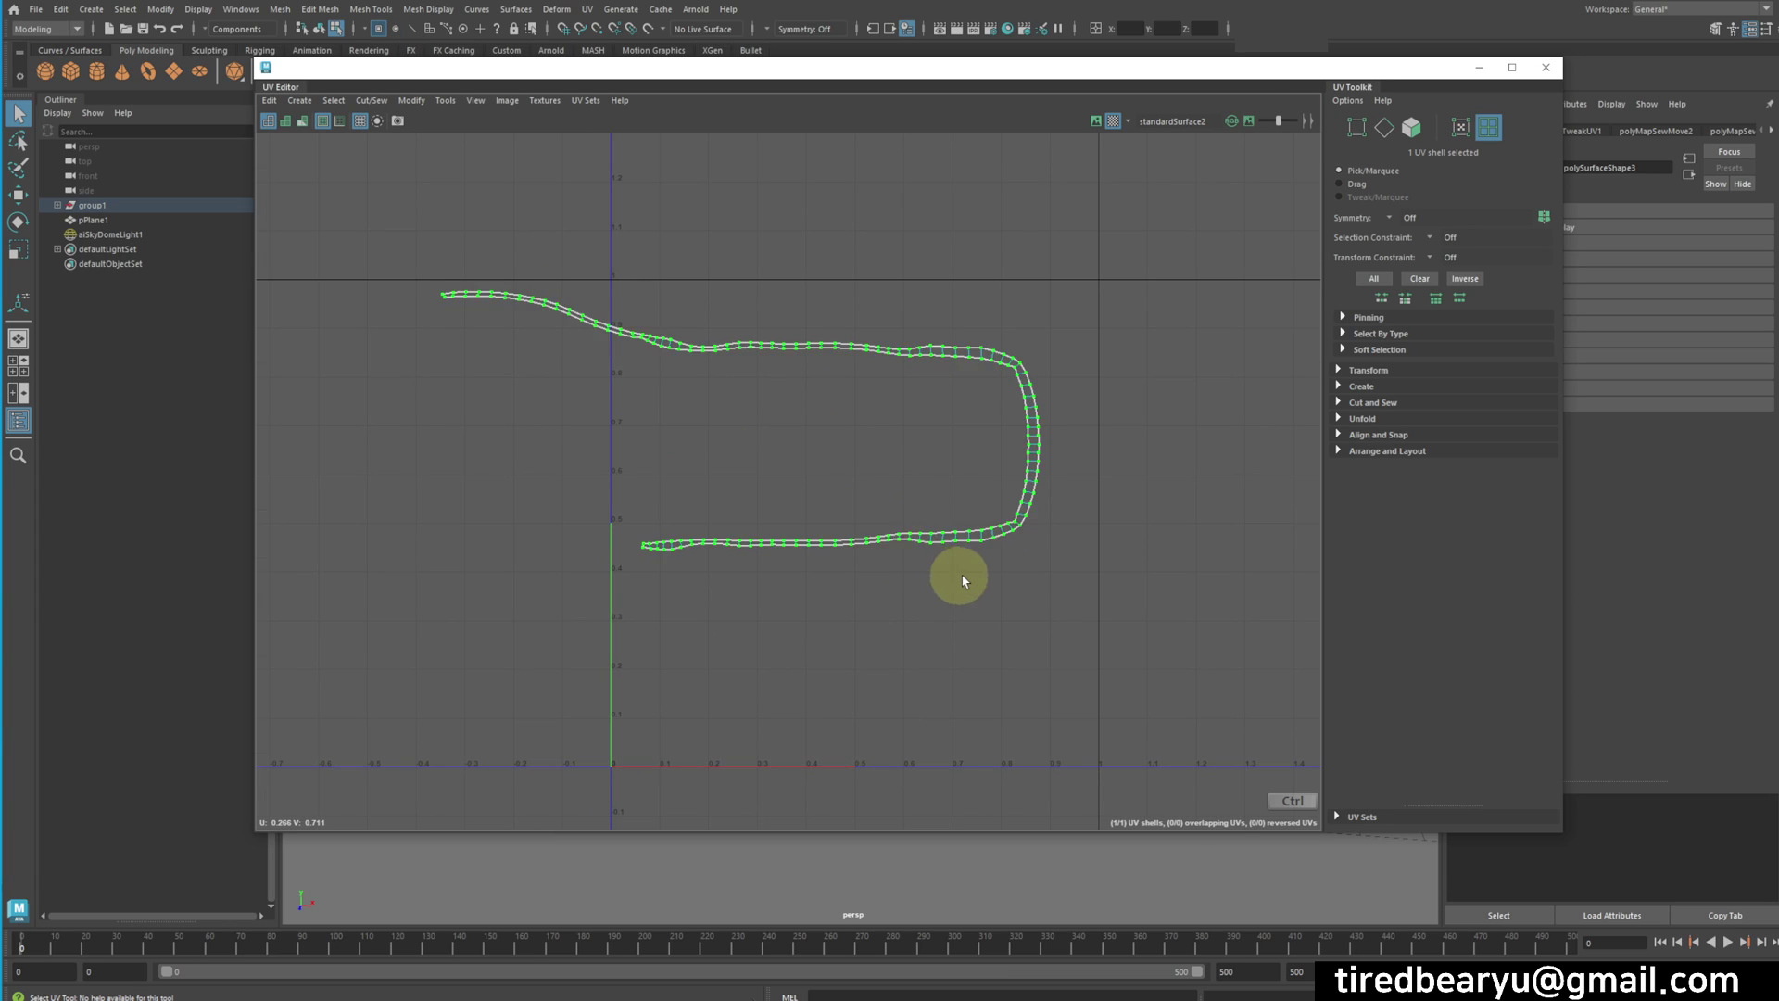
Undo the straightening and the sewing of the band's UV shells
key(ctrl+z)
click(1138, 432)
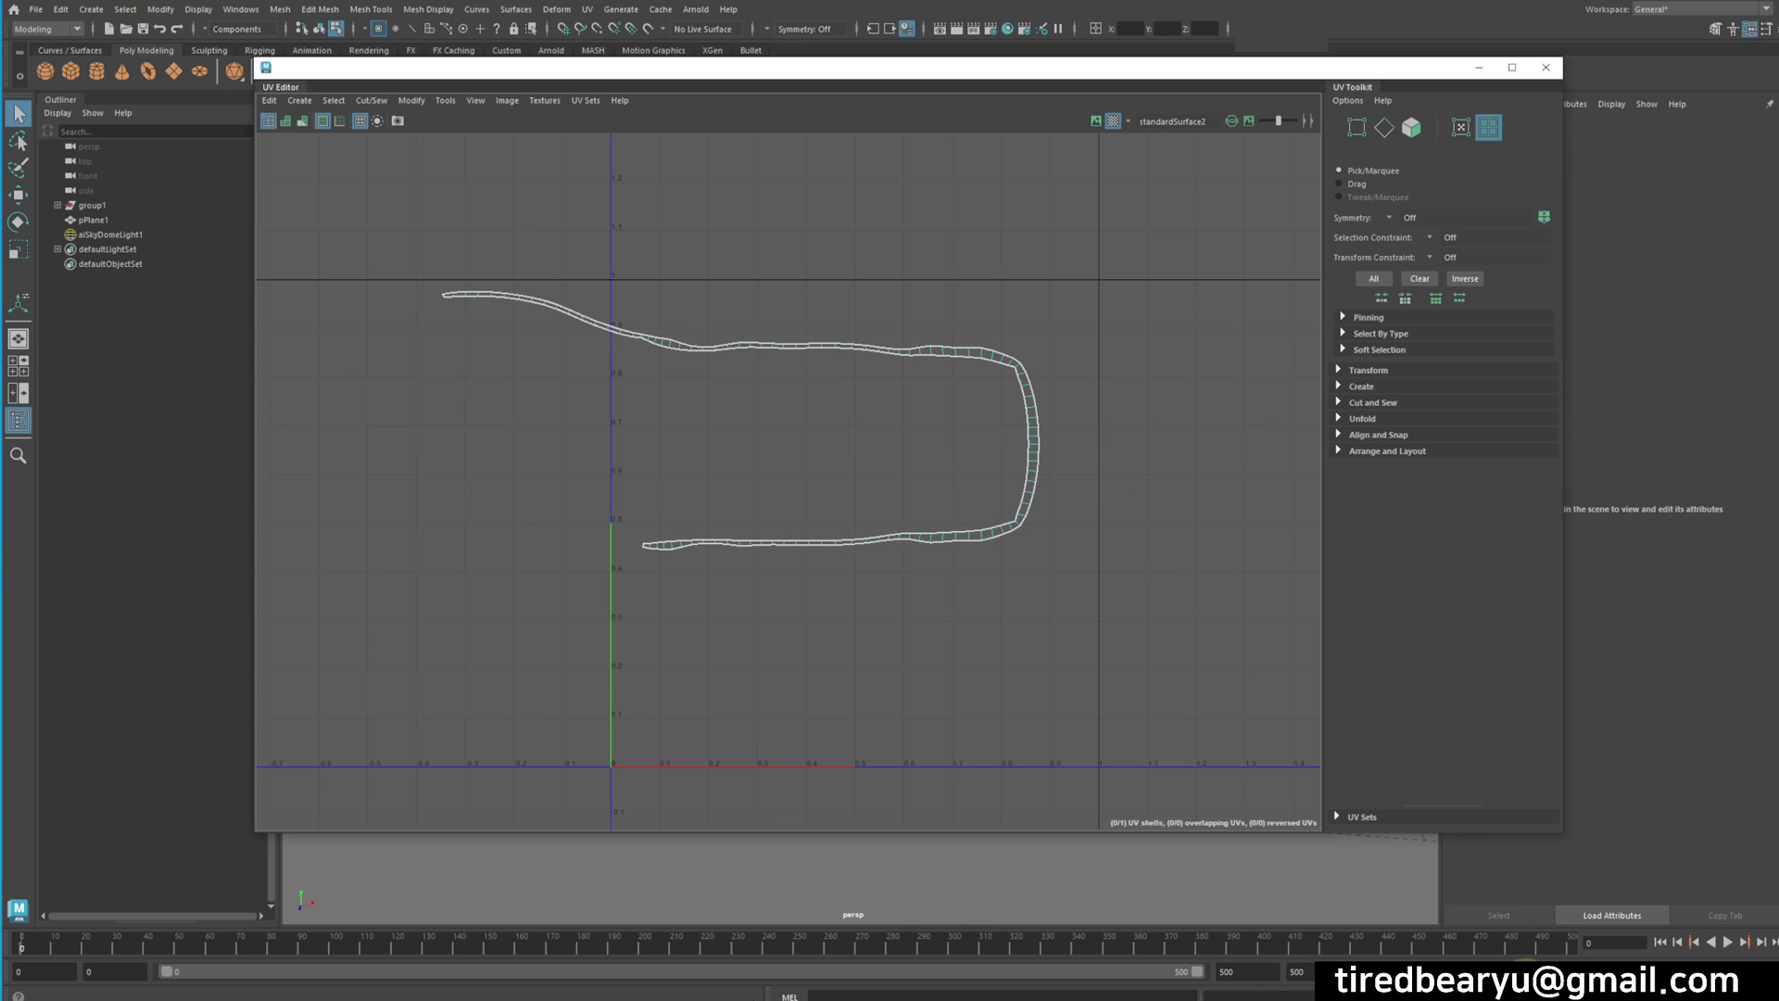
click(1059, 515)
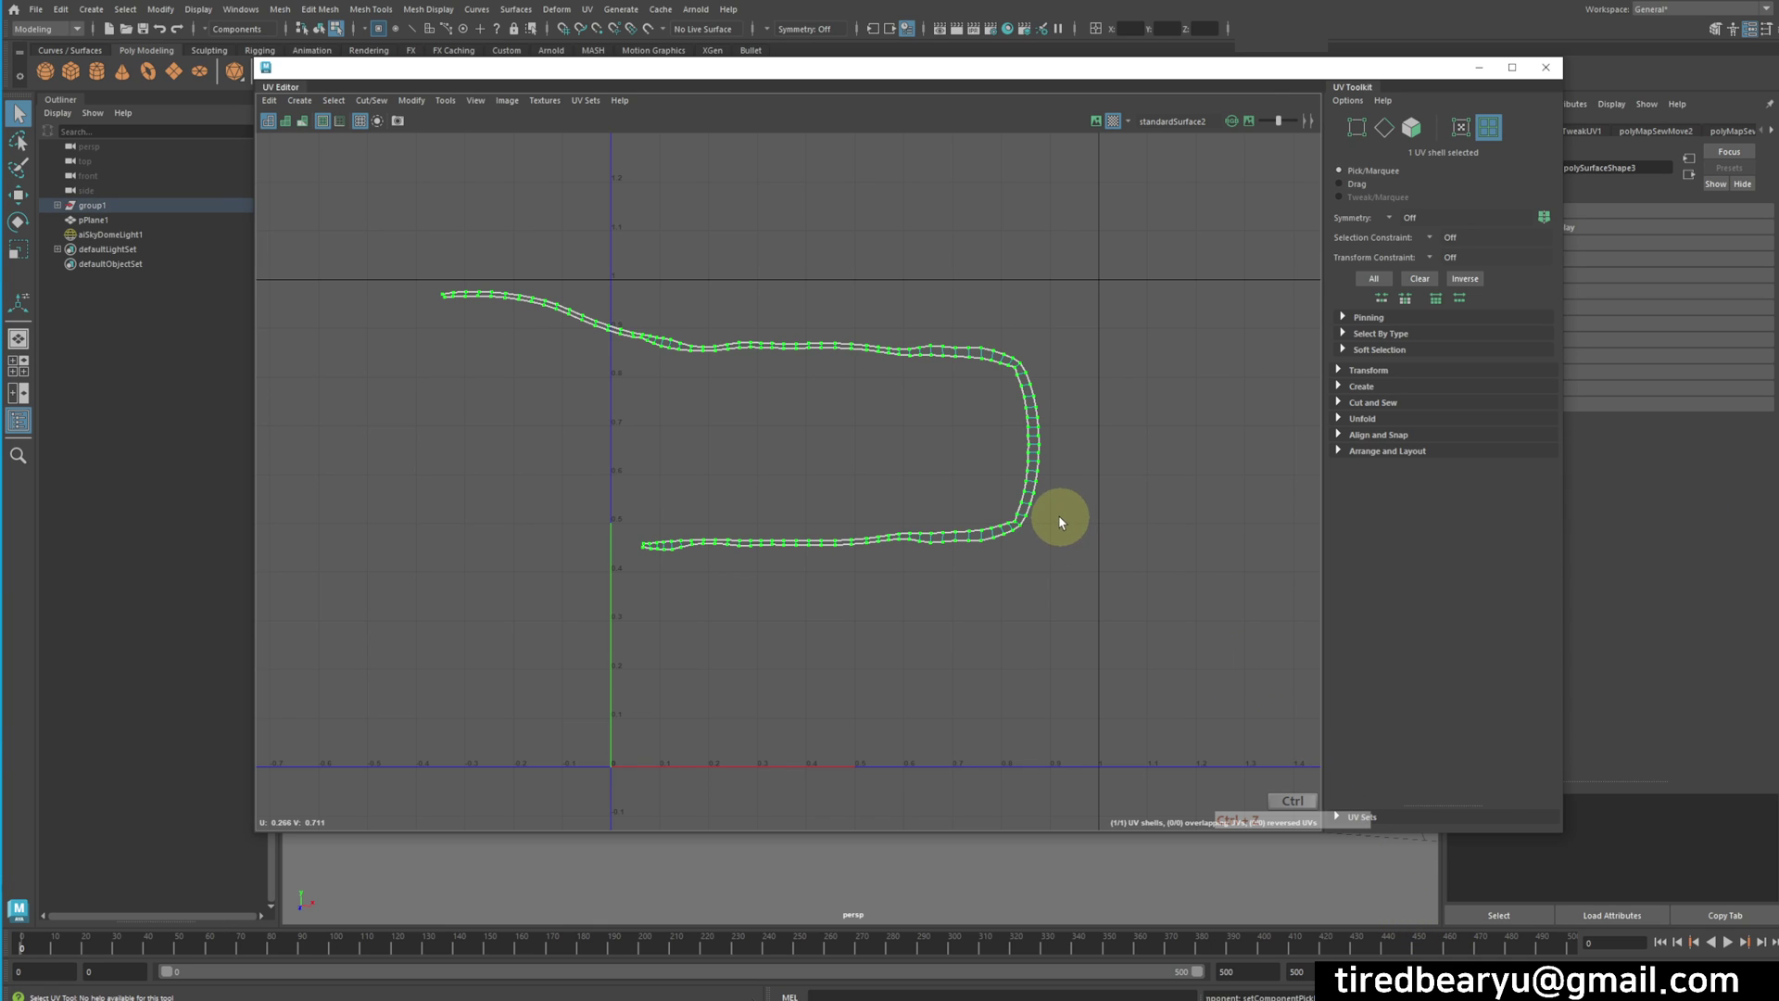
key(ctrl+z)
key(ctrl+z)
key(ctrl+z)
key(ctrl+z)
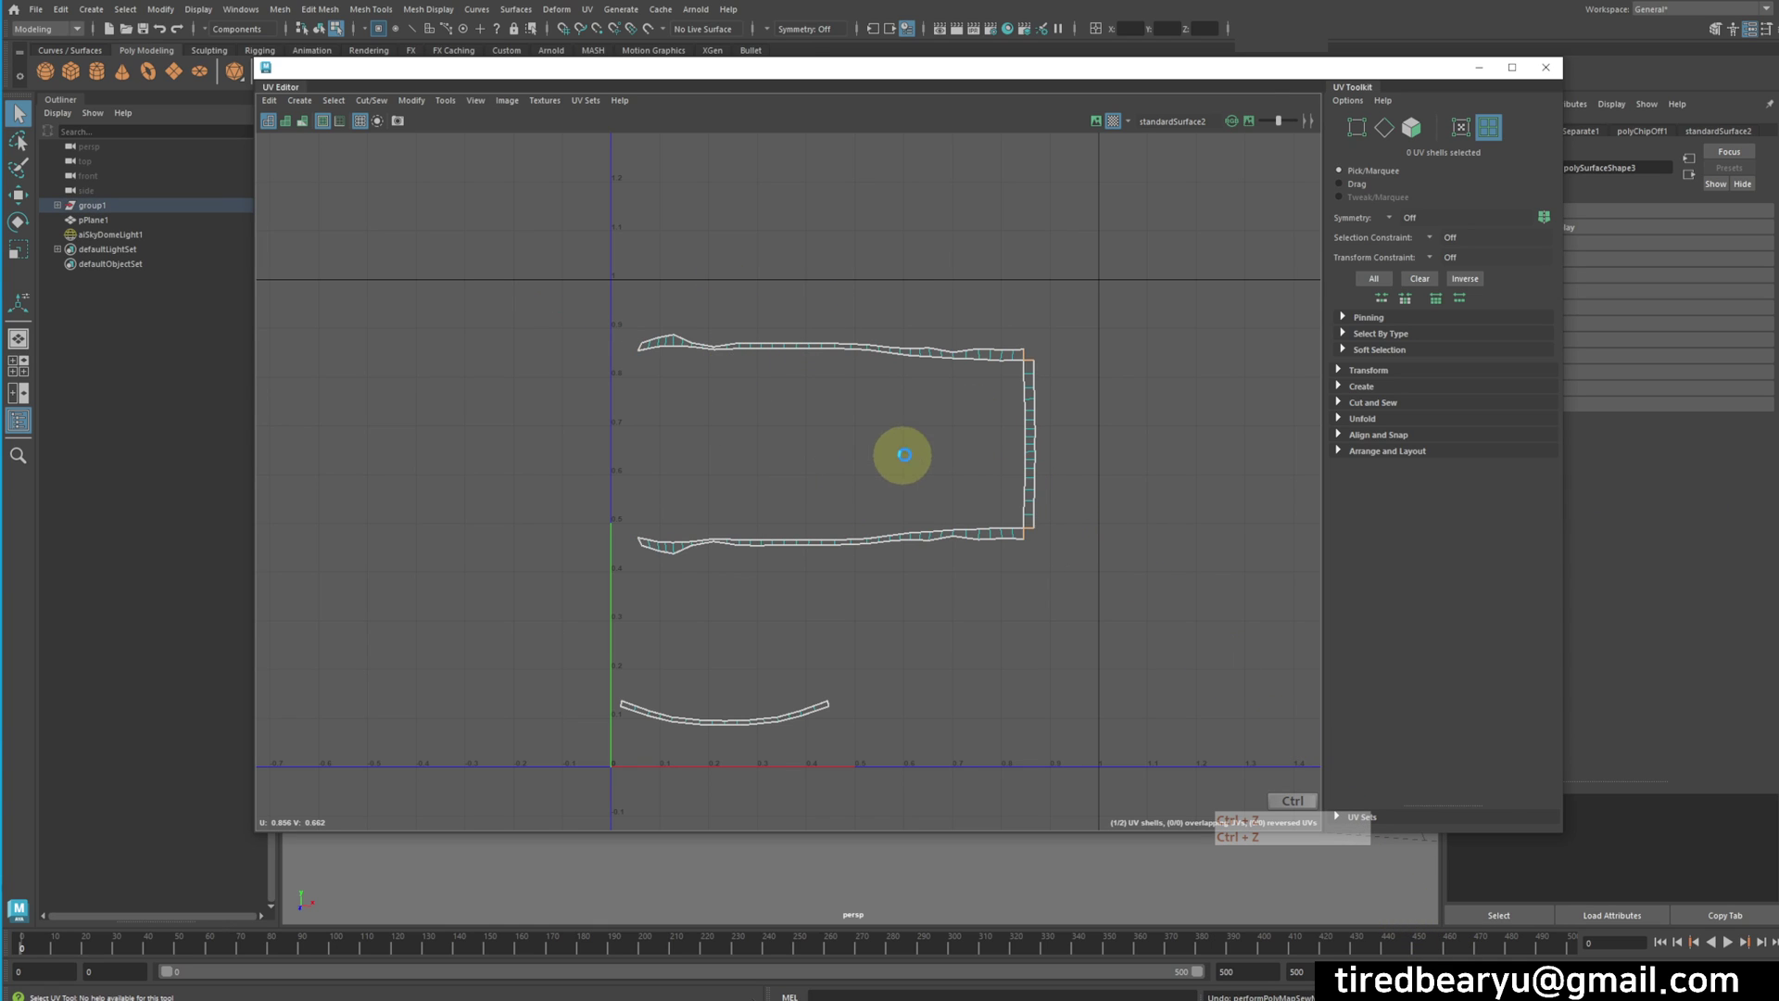
right_drag(976, 417, 1040, 424)
click(1036, 429)
key(e)
key(q)
alt+middle_drag(1025, 404, 866, 433)
alt+right_drag(866, 434, 1265, 431)
Cut the large UV shell along its two corner edges, separating the vertical strip from both long side strips
right_drag(1016, 418, 1102, 407)
click(1145, 387)
alt+middle_drag(945, 406, 947, 438)
alt+right_drag(947, 438, 1000, 353)
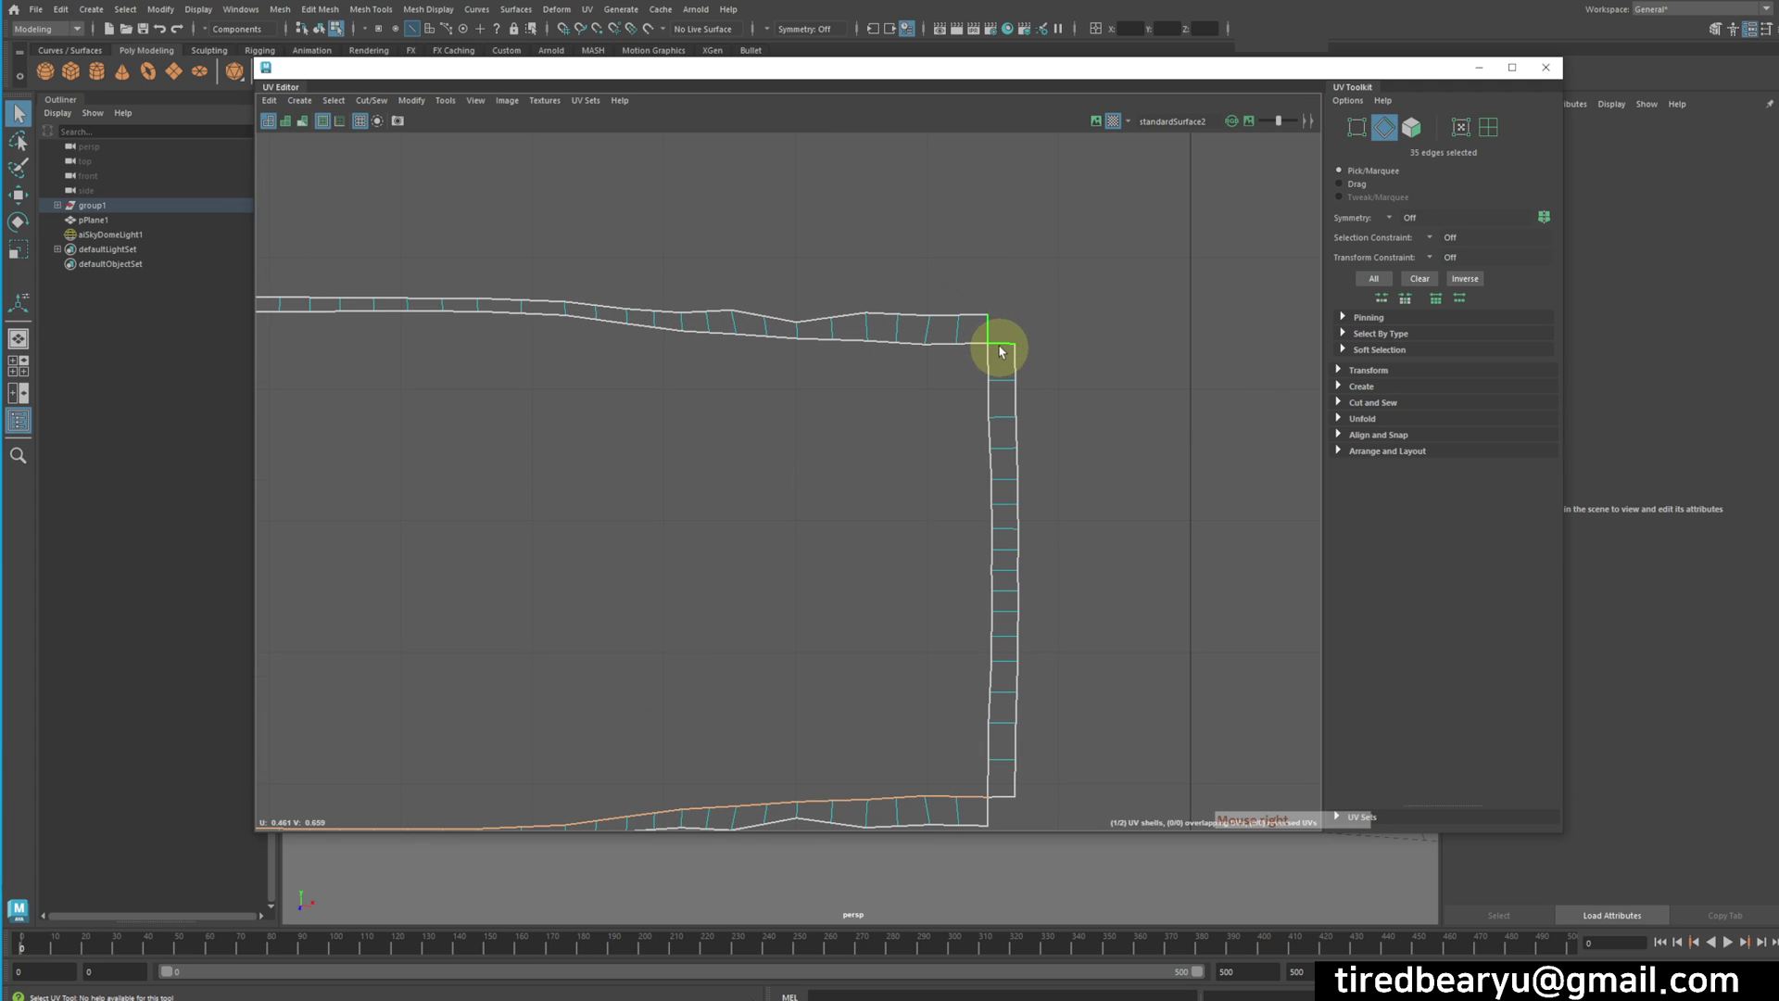
click(1000, 353)
alt+middle_drag(1005, 365, 981, 389)
alt+right_drag(981, 389, 1148, 413)
alt+middle_drag(1149, 413, 1073, 363)
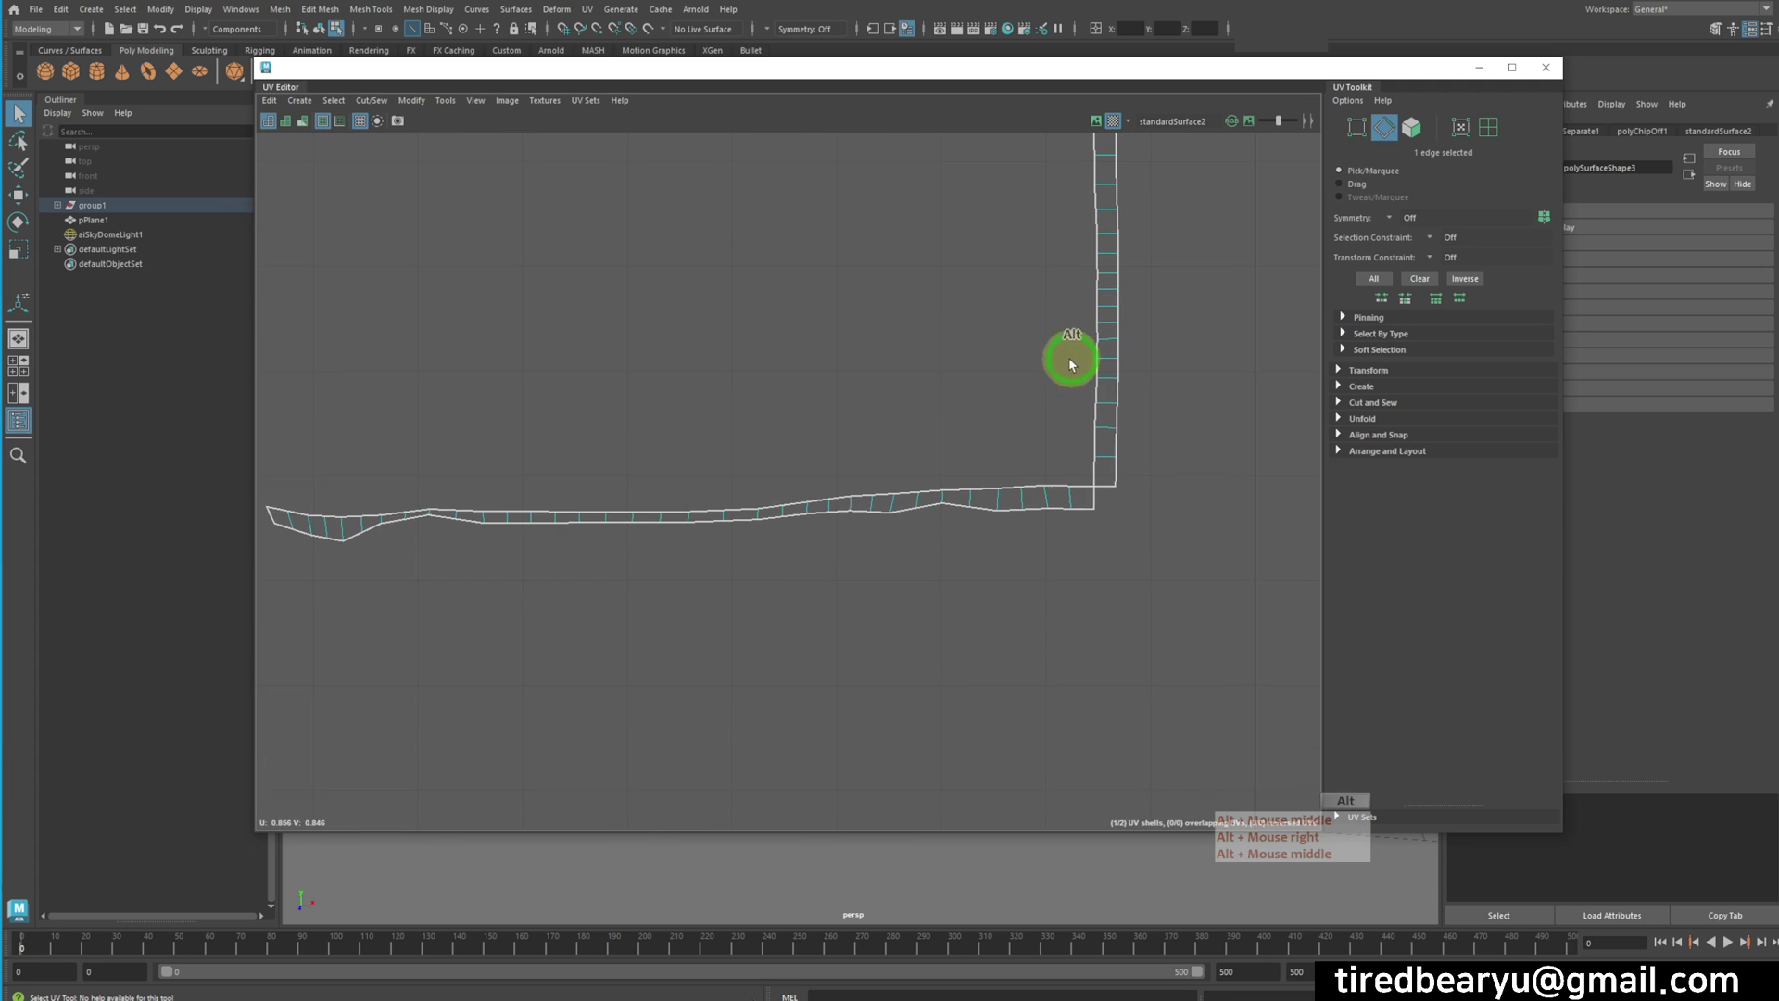
shift+click(1112, 488)
shift+click(1099, 485)
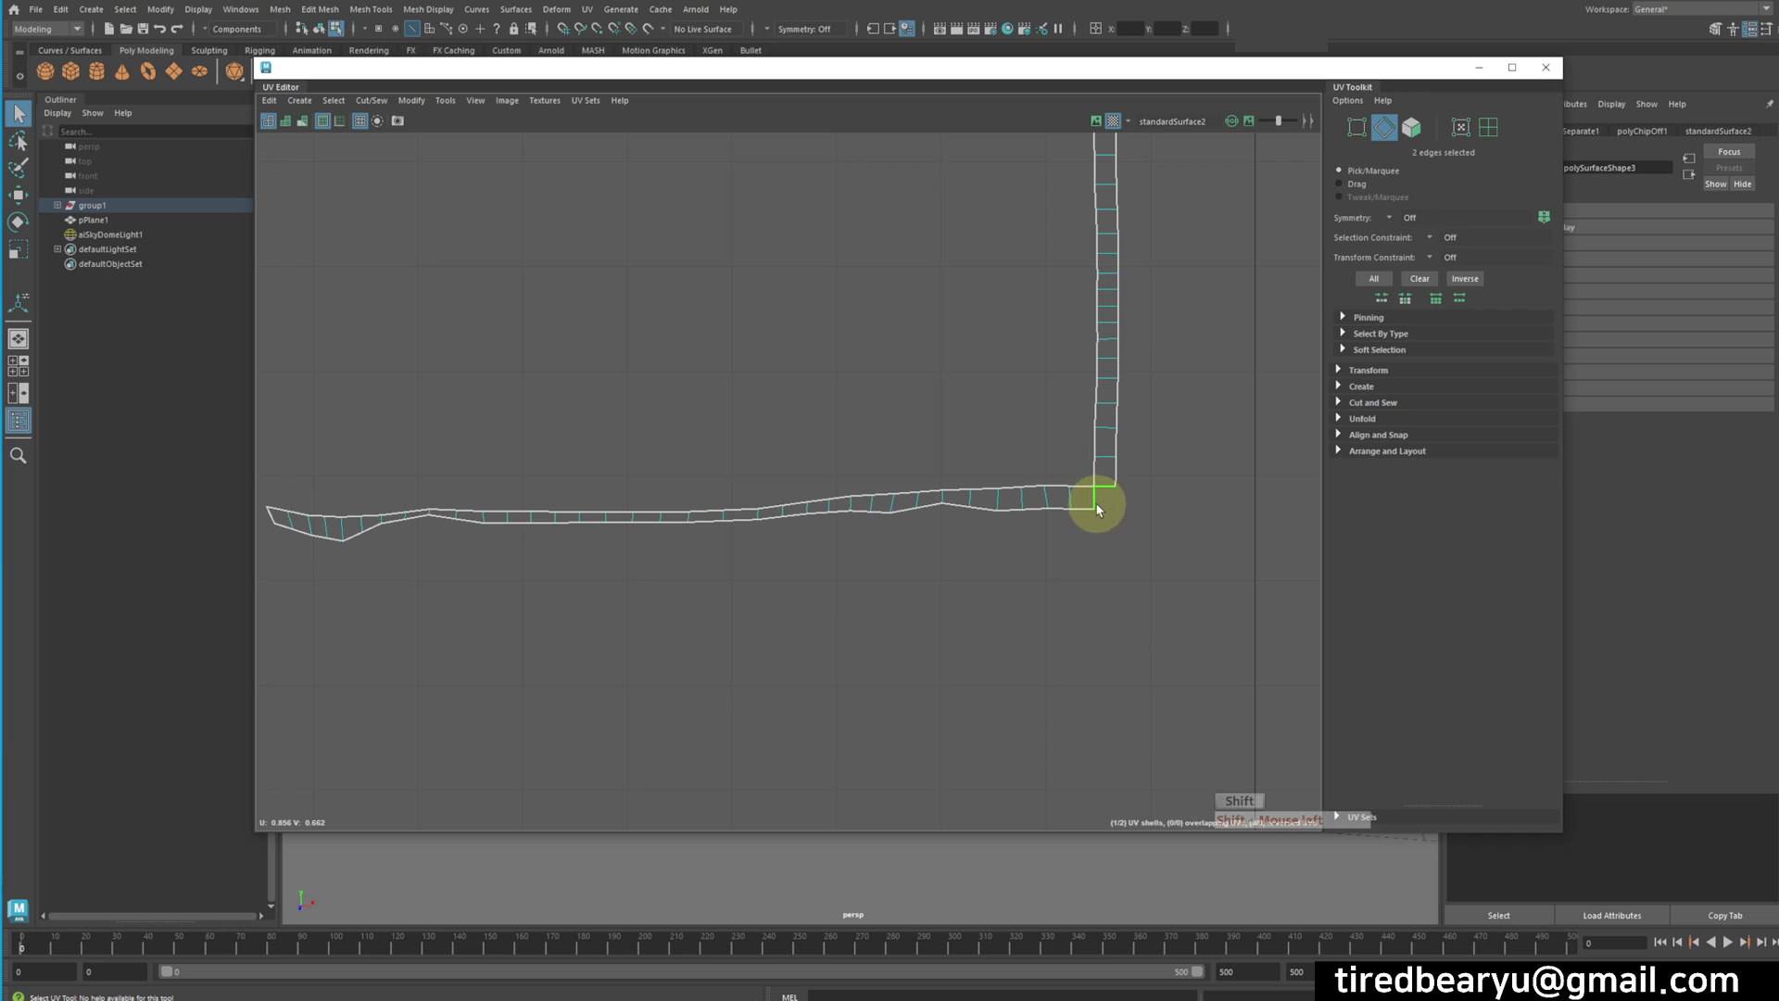
scroll(1093, 497, down, 2)
alt+middle_drag(786, 492, 852, 501)
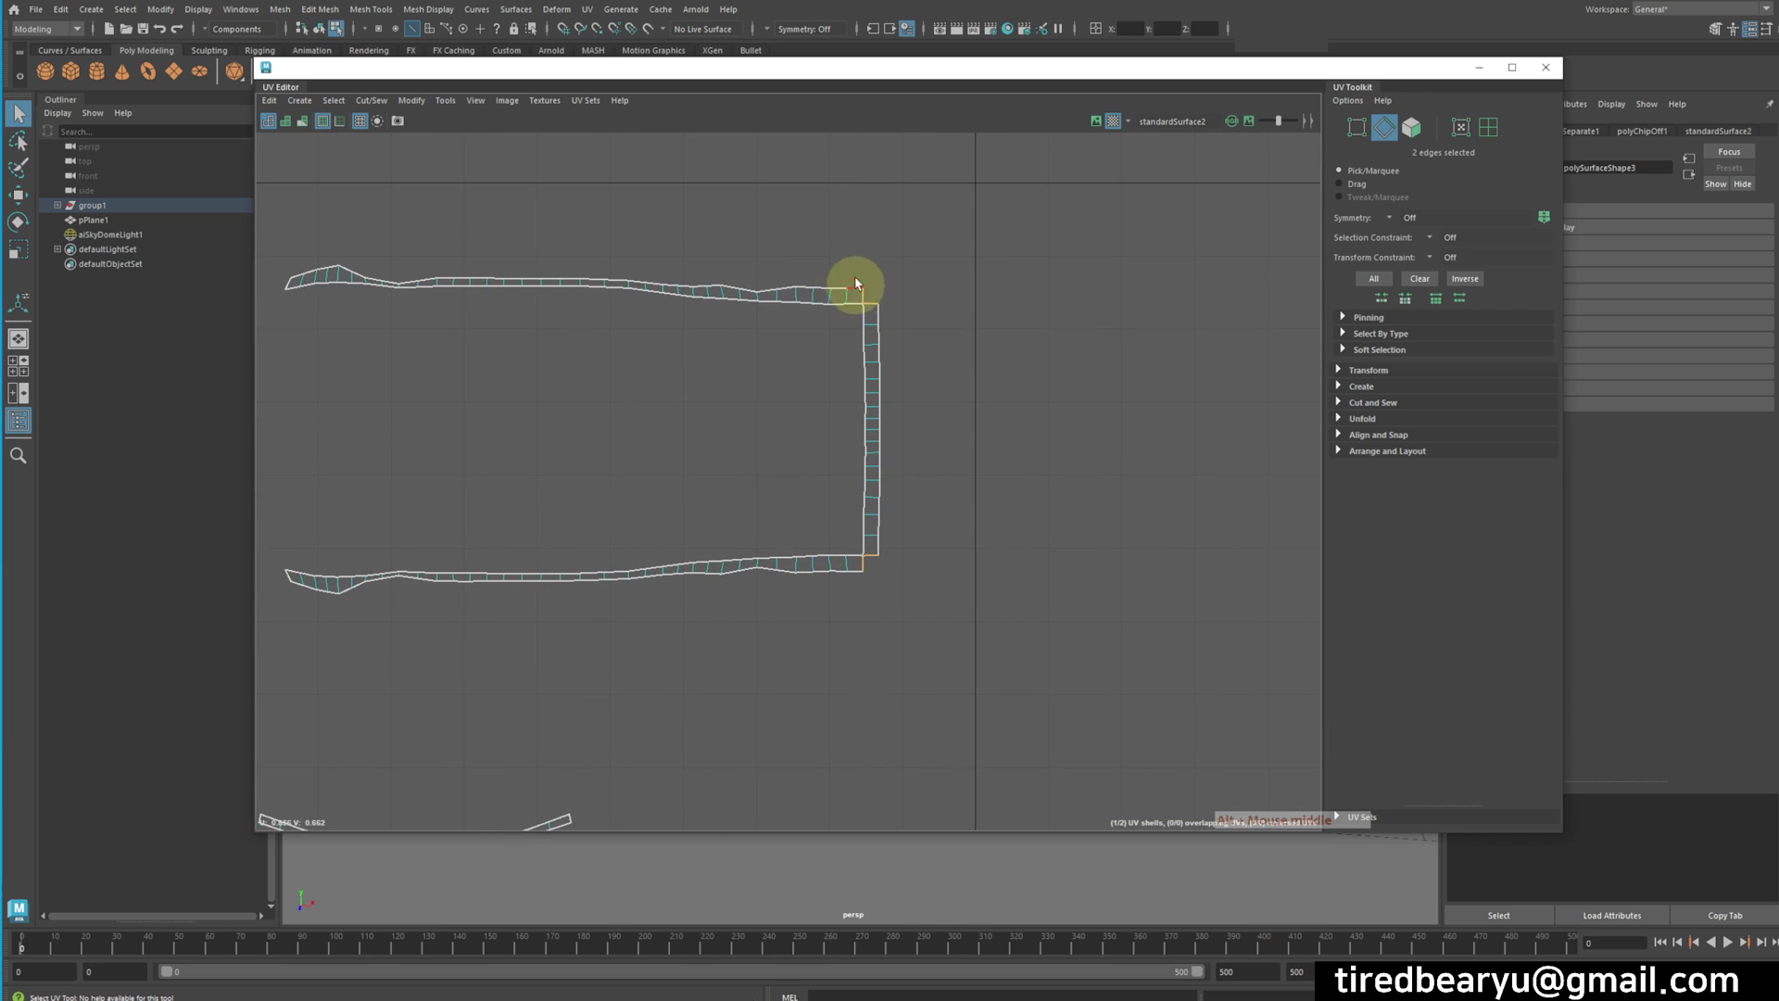
click(354, 102)
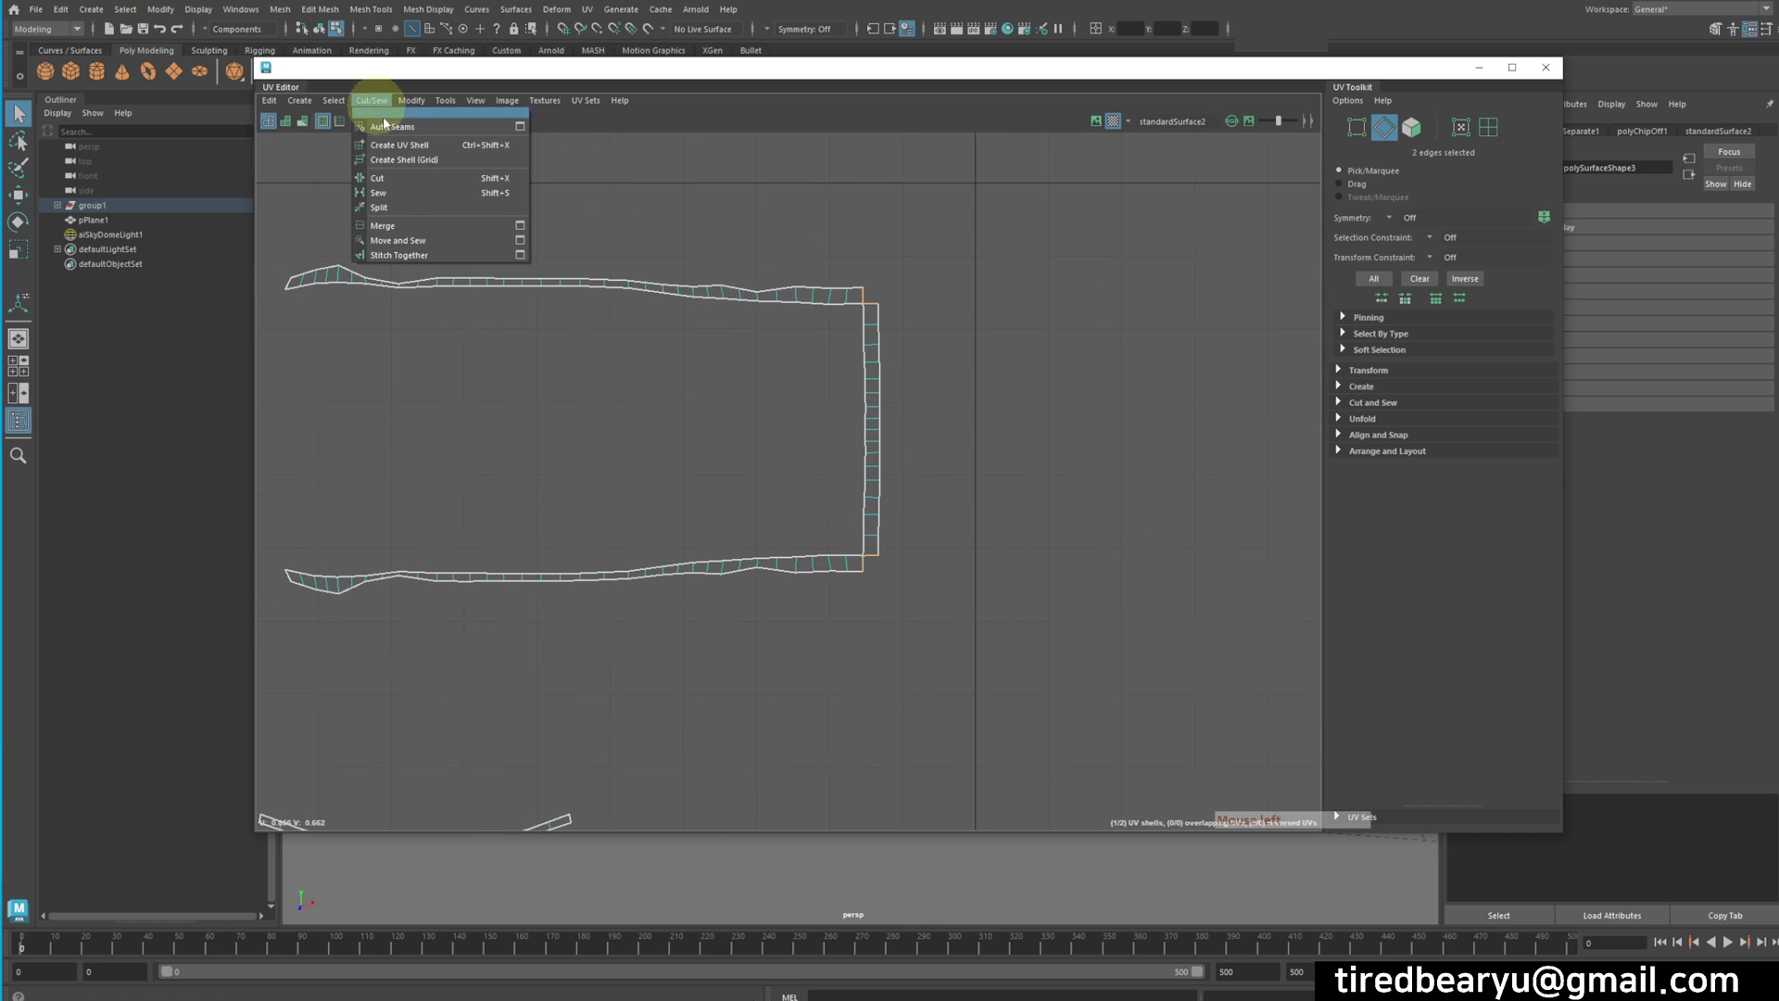
click(426, 186)
Rotate the vertical UV strip to horizontal and place it against the corner end of the upper side strip
right_drag(857, 350, 866, 366)
key(w)
drag(952, 426, 973, 466)
middle_drag(973, 466, 1017, 458)
key(e)
drag(1040, 353, 849, 287)
key(w)
middle_drag(914, 509, 988, 382)
Rotate the lower side strip half a turn and place it in line after the short middle strip
alt+right_drag(760, 503, 604, 437)
alt+middle_drag(719, 552, 776, 567)
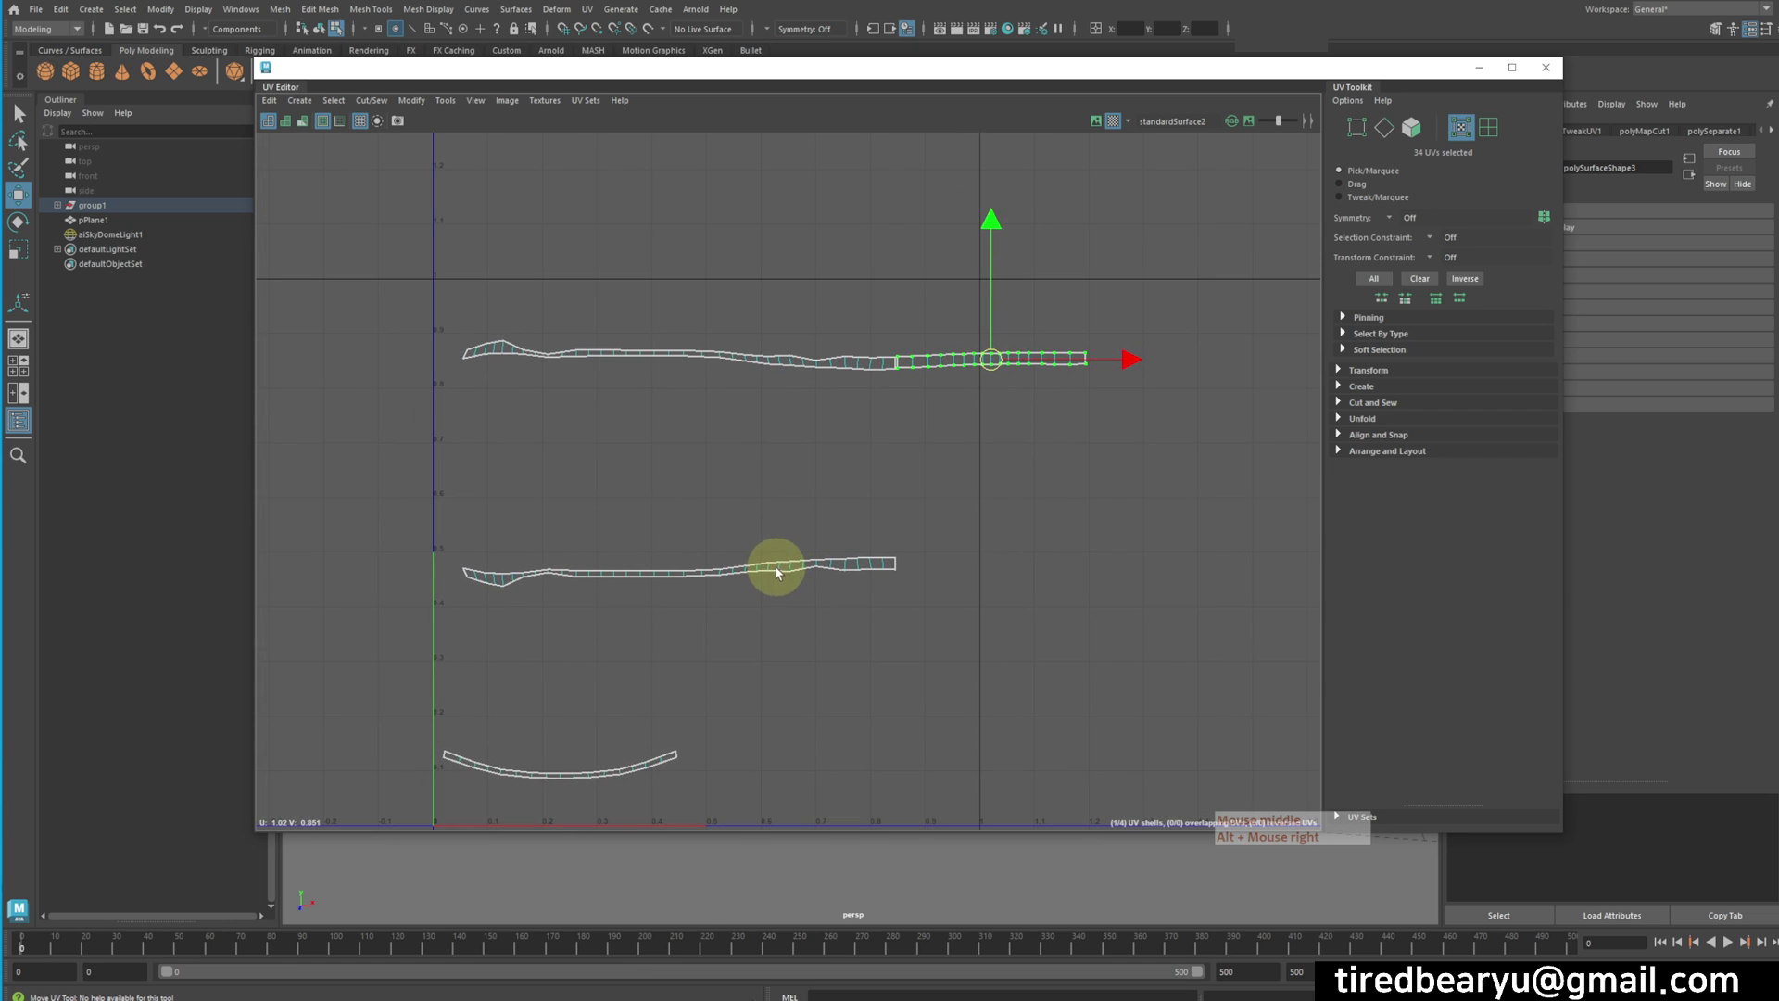
double_click(777, 569)
key(e)
drag(803, 526, 334, 682)
key(w)
middle_drag(334, 683, 987, 415)
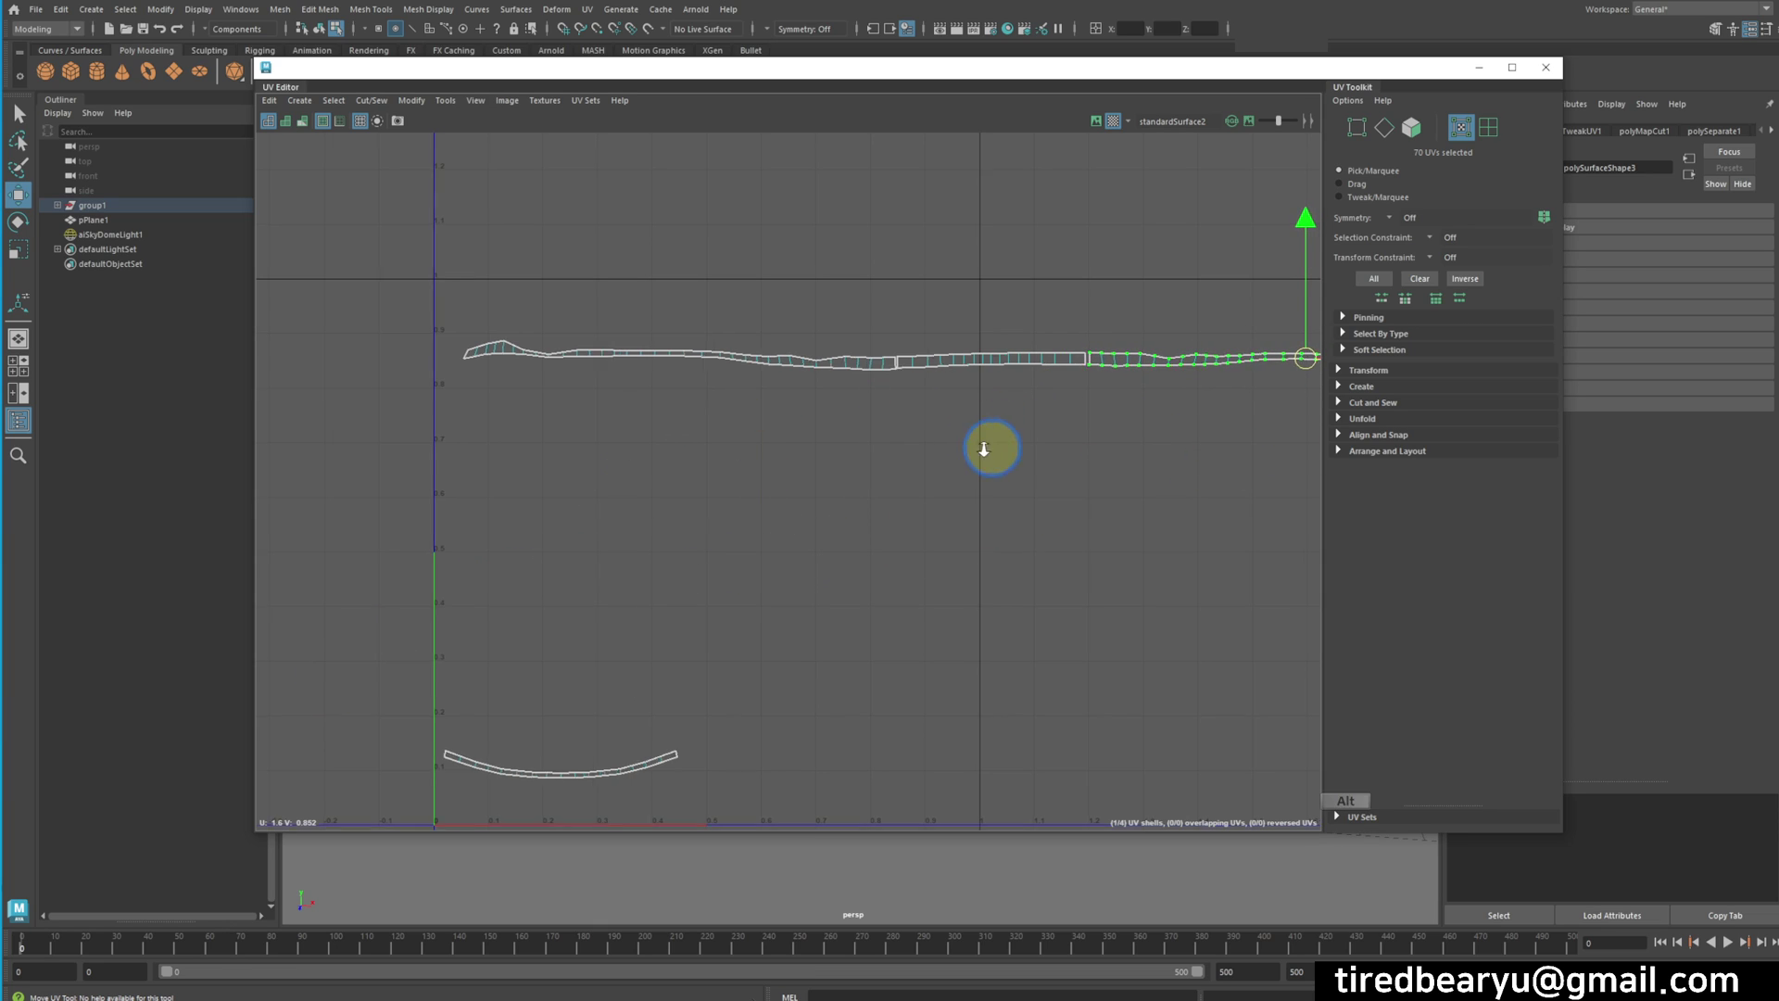
Turn the curved strip upside down and place it at the free end of the upper side strip
alt+right_drag(993, 445, 676, 695)
double_click(677, 699)
drag(678, 563, 624, 889)
key(w)
middle_drag(941, 675, 790, 362)
Select all four UV strips, scale them down together and move them inside the 0–1 UV tile
alt+right_drag(791, 361, 437, 287)
drag(378, 267, 1334, 436)
key(r)
drag(901, 365, 803, 476)
key(w)
key(r)
mouse_move(810, 340)
middle_down()
mouse_move(806, 135)
mouse_move(912, 189)
mouse_move(865, 397)
mouse_move(905, 401)
middle_up()
alt+right_drag(906, 402, 1187, 397)
alt+middle_drag(894, 453, 886, 400)
alt+right_drag(885, 393, 1215, 375)
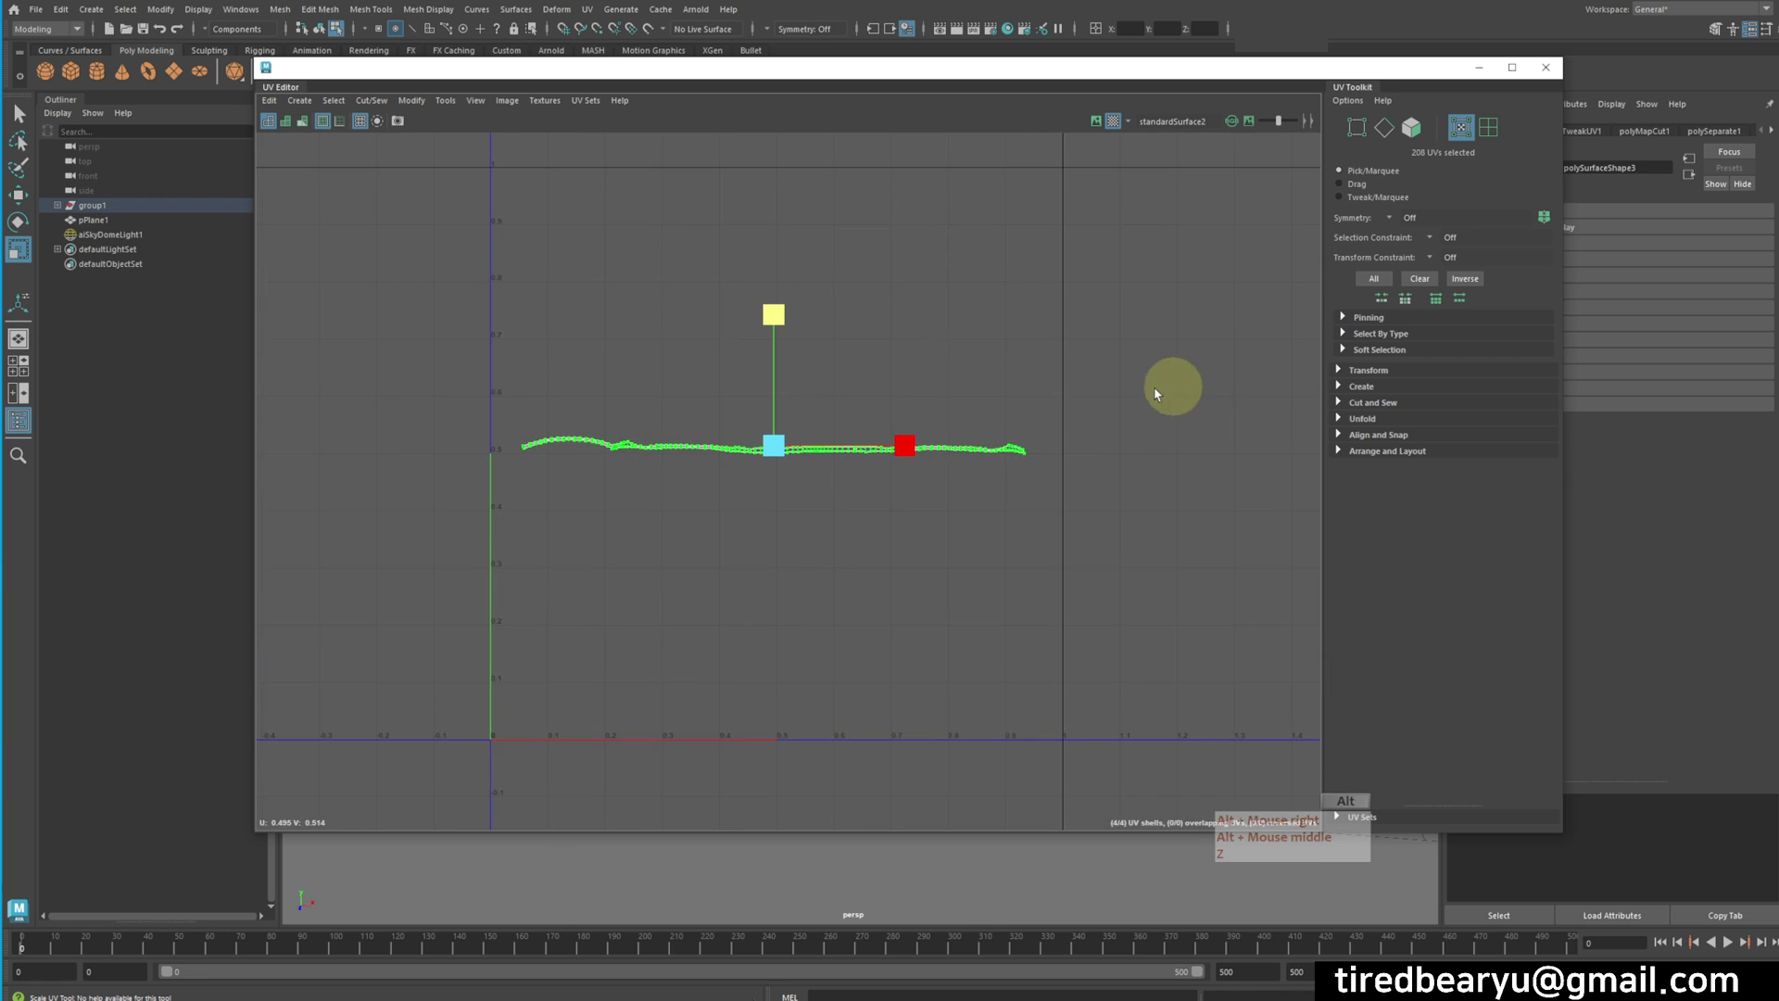
Scale the row of strips up slightly to span nearly the full width of the 0–1 tile
alt+middle_drag(923, 405, 1001, 386)
drag(848, 428, 857, 427)
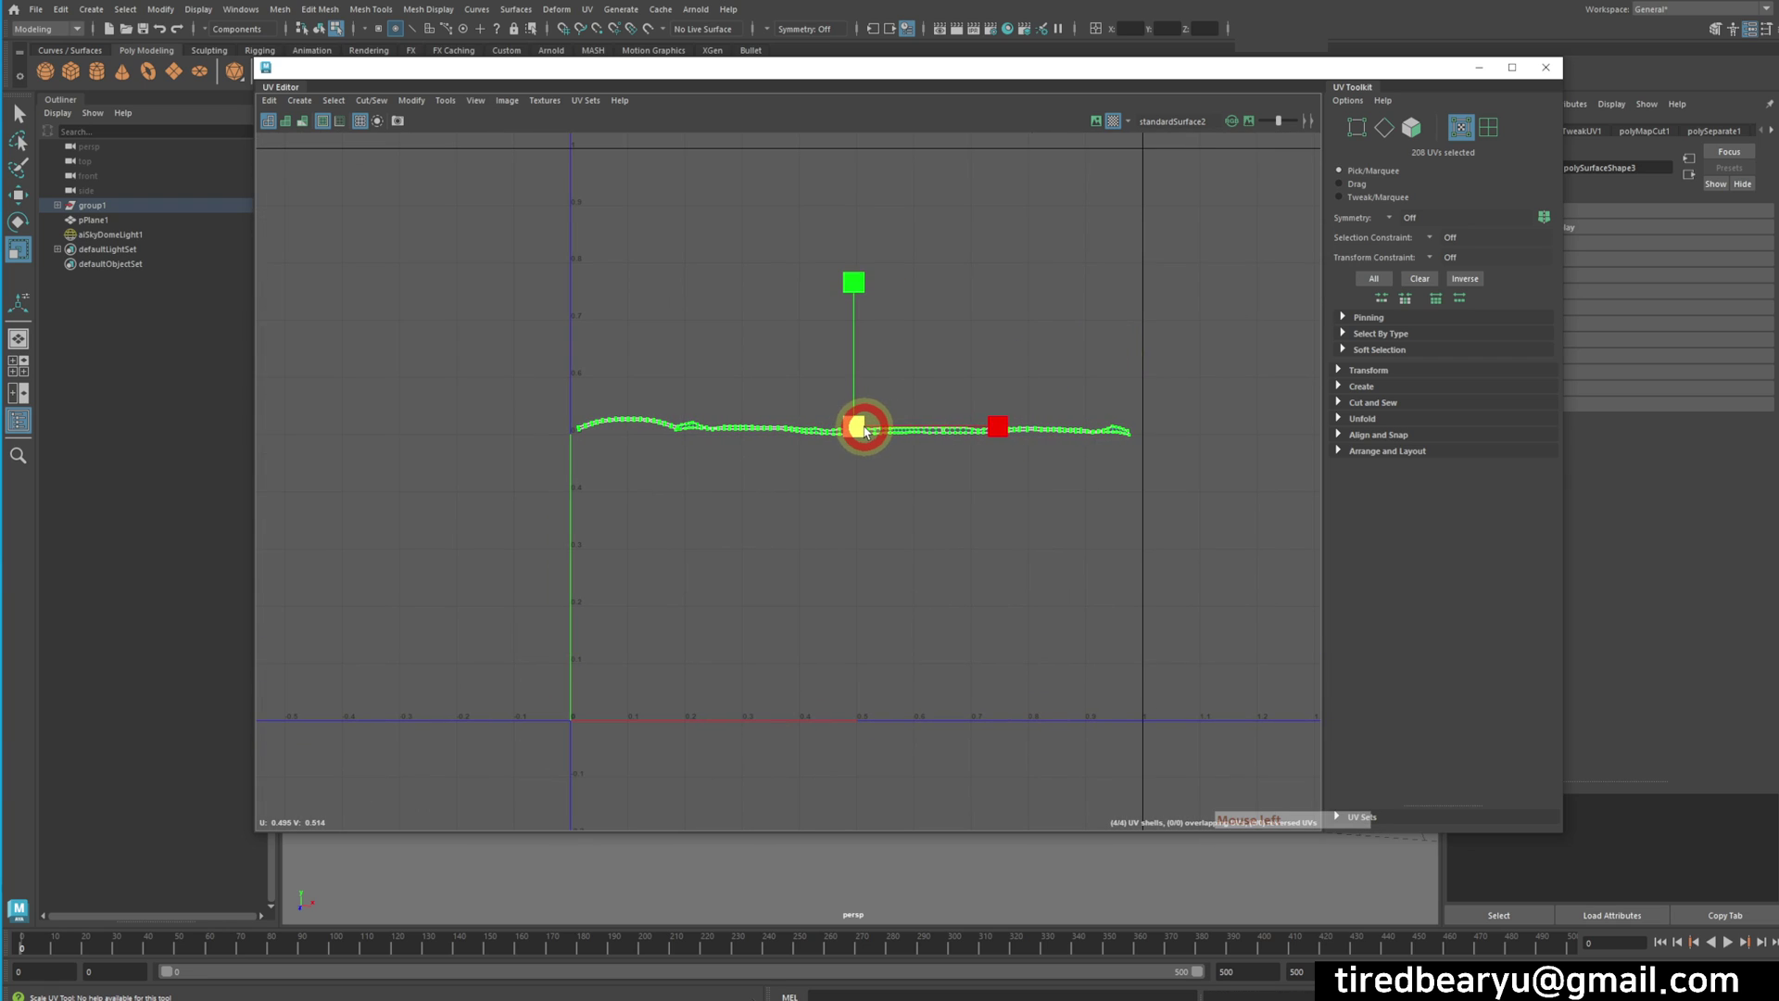
click(954, 516)
alt+right_drag(954, 516, 1013, 473)
mouse_move(1054, 470)
alt+middle_down()
mouse_move(905, 556)
mouse_move(1032, 492)
alt+middle_up()
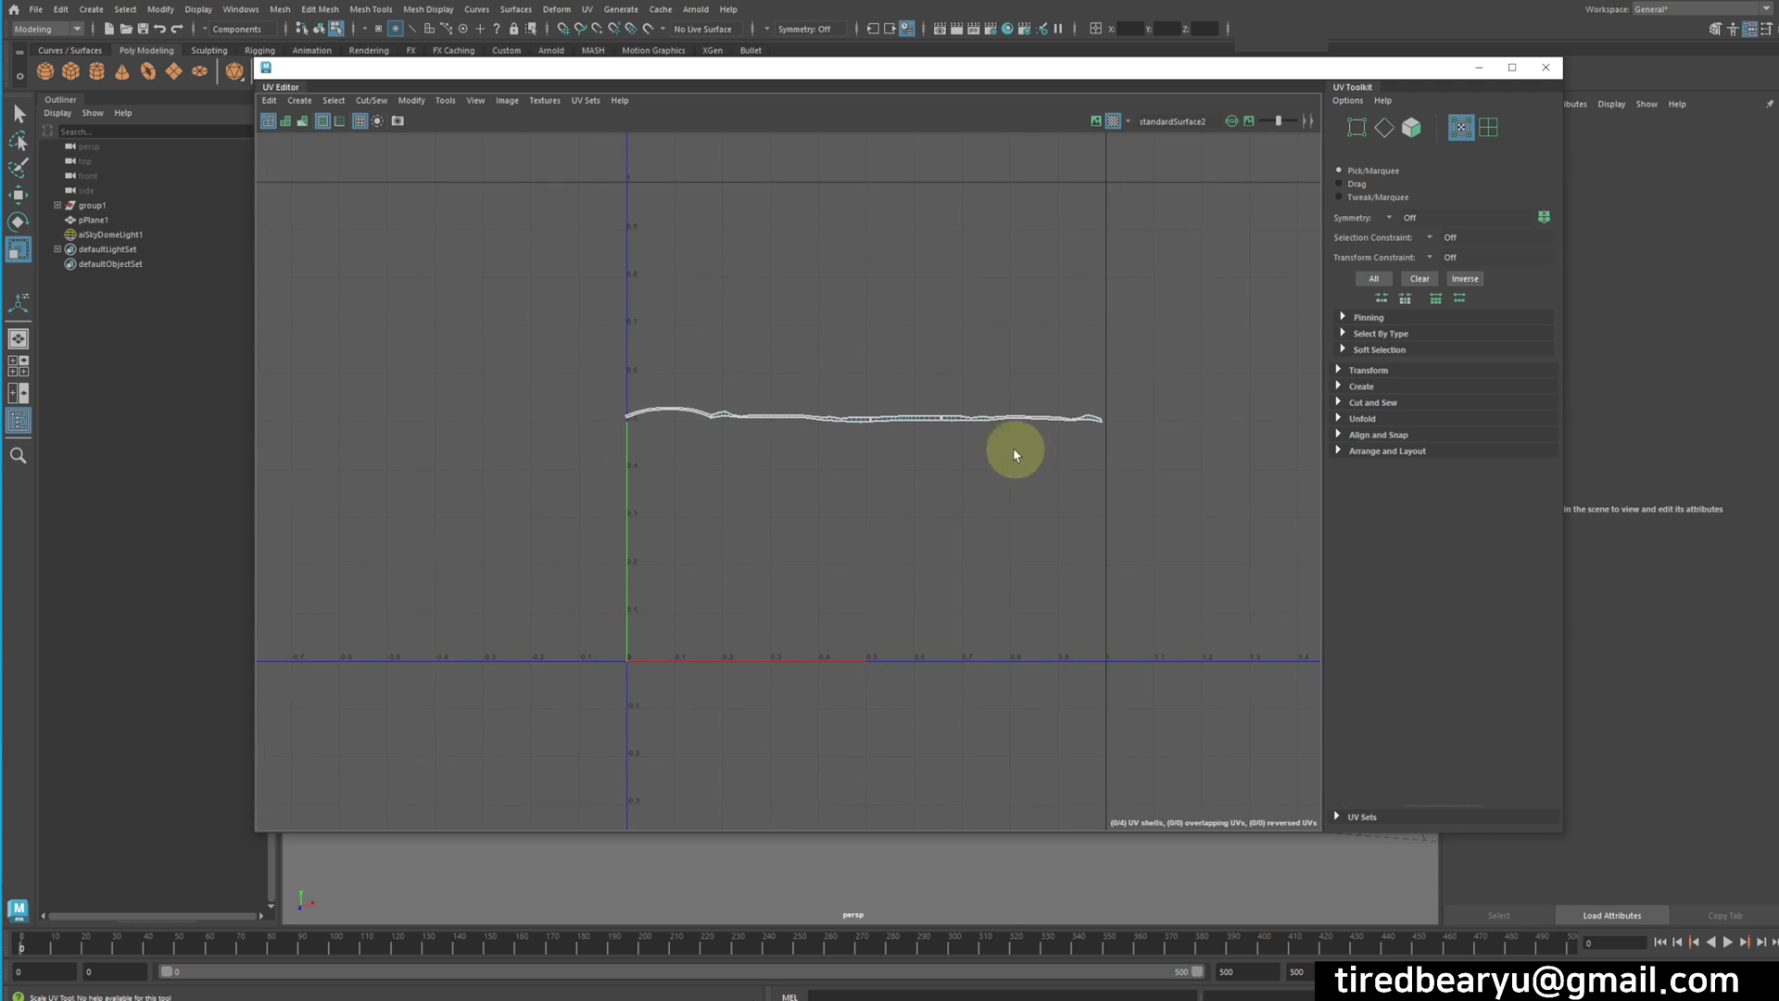
Select the edge between the curved strip and the neighbouring side strip and join the two with Move and Sew
alt+right_drag(752, 474, 1487, 463)
alt+middle_drag(971, 400, 1195, 504)
alt+right_drag(796, 447, 1029, 484)
alt+middle_drag(1029, 485, 573, 403)
alt+right_drag(1010, 414, 778, 381)
alt+middle_drag(815, 374, 742, 351)
right_drag(711, 340, 725, 303)
click(500, 384)
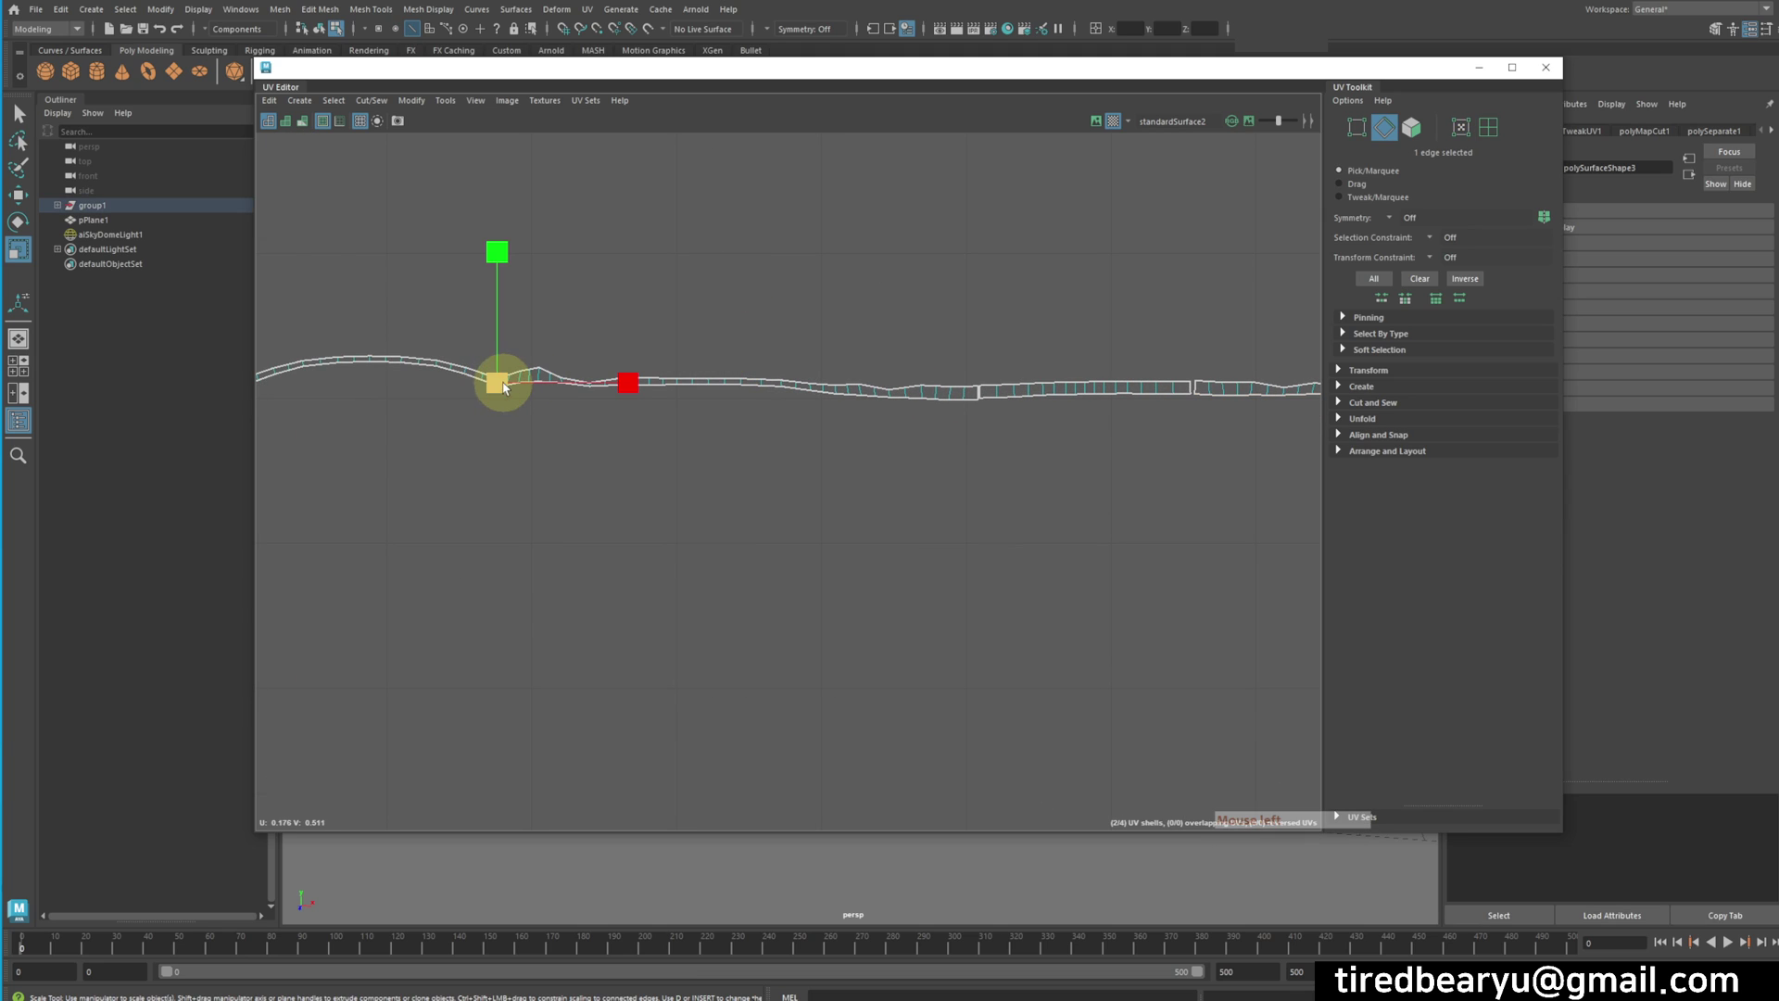
key(q)
click(367, 101)
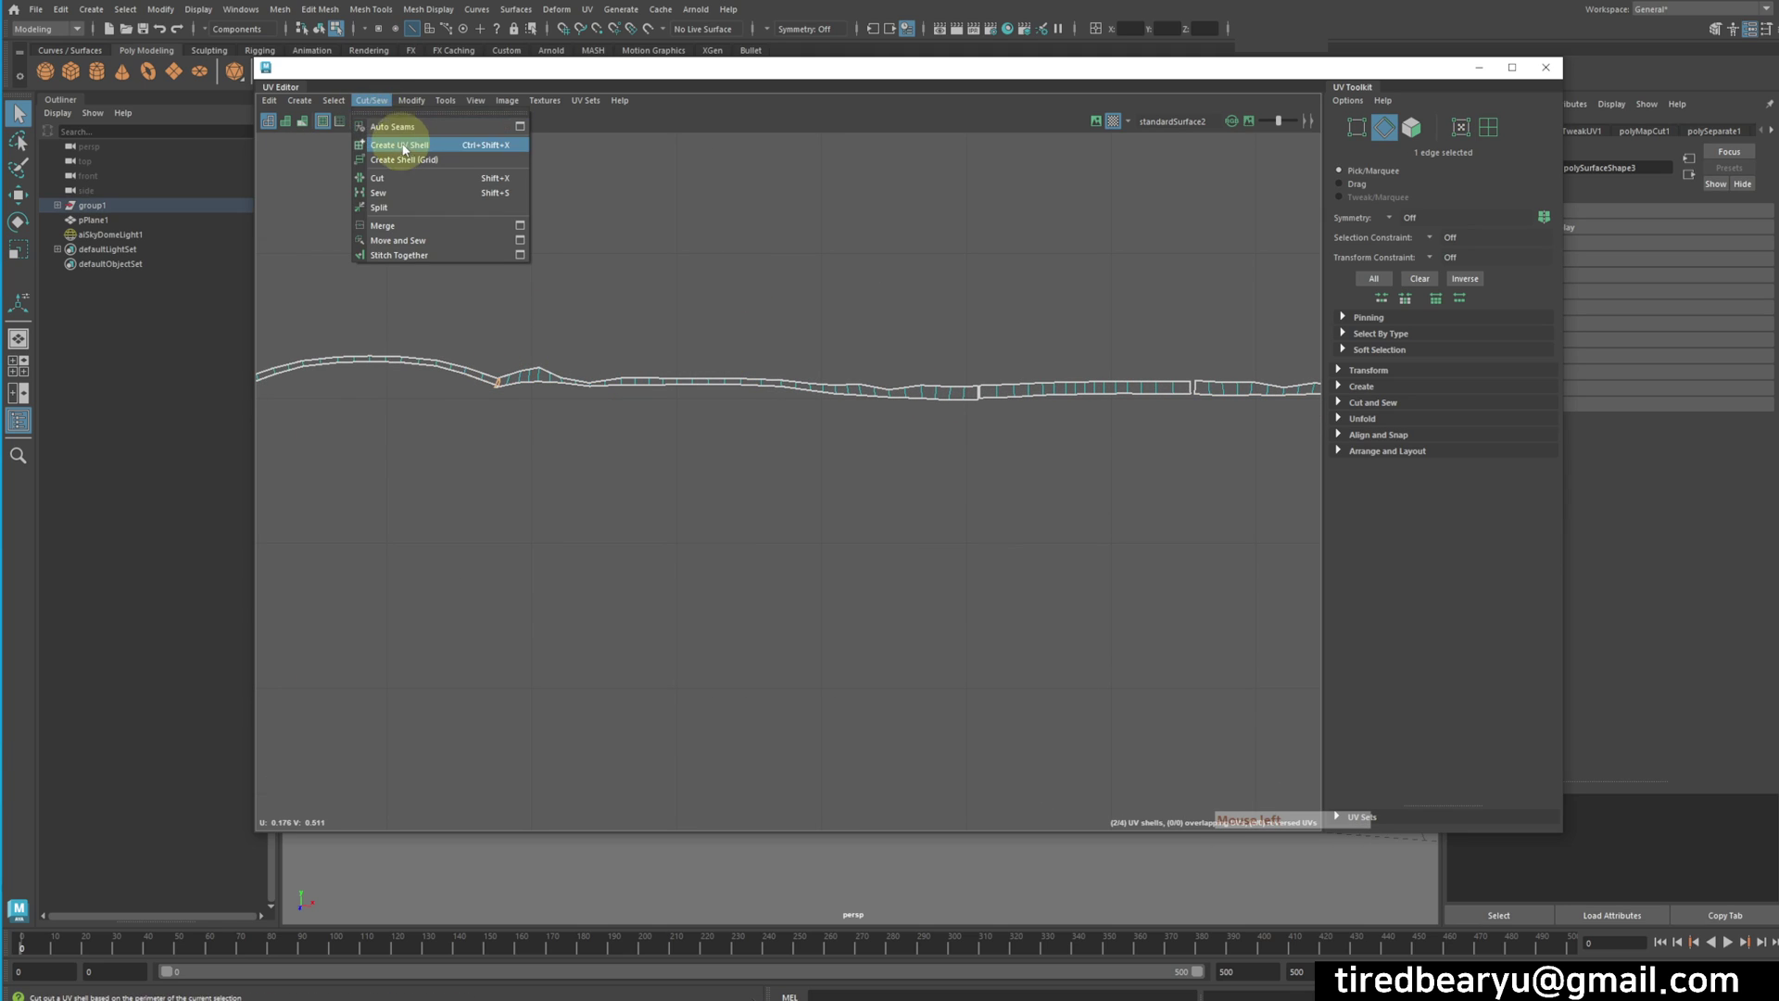
click(408, 255)
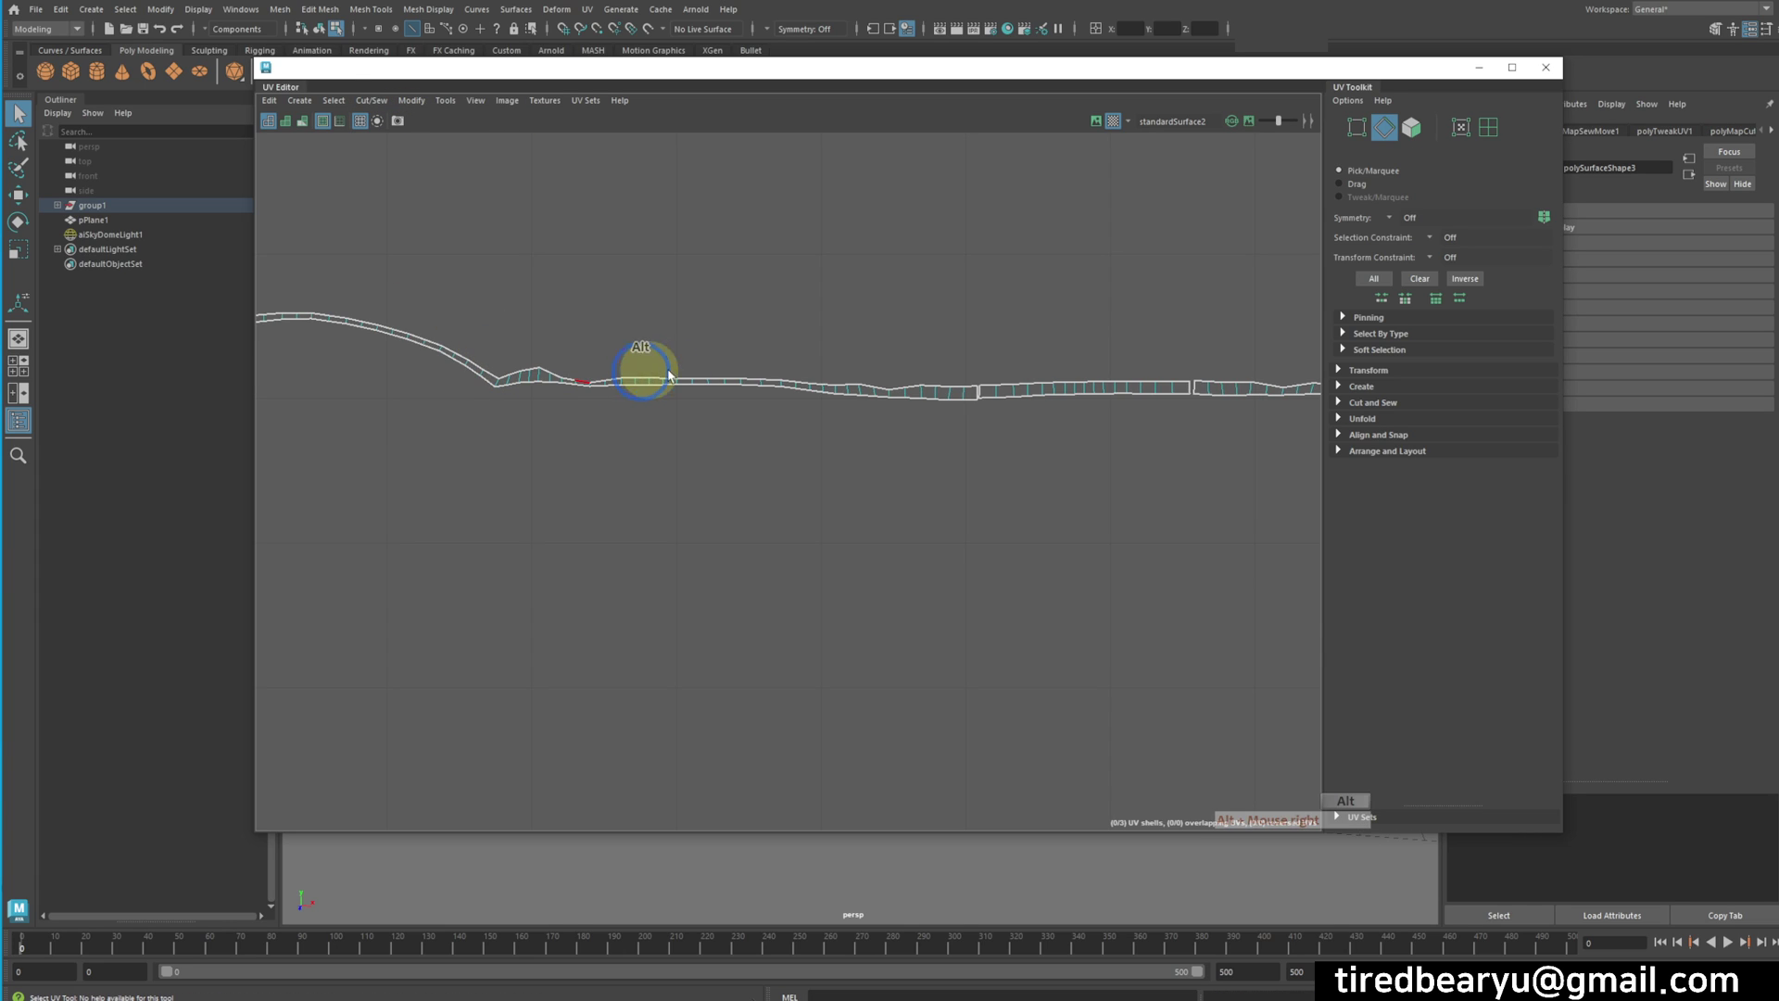
Sew the edges at the two remaining gaps, joining all the strips into one long UV shell
alt+middle_drag(648, 375, 871, 422)
click(852, 410)
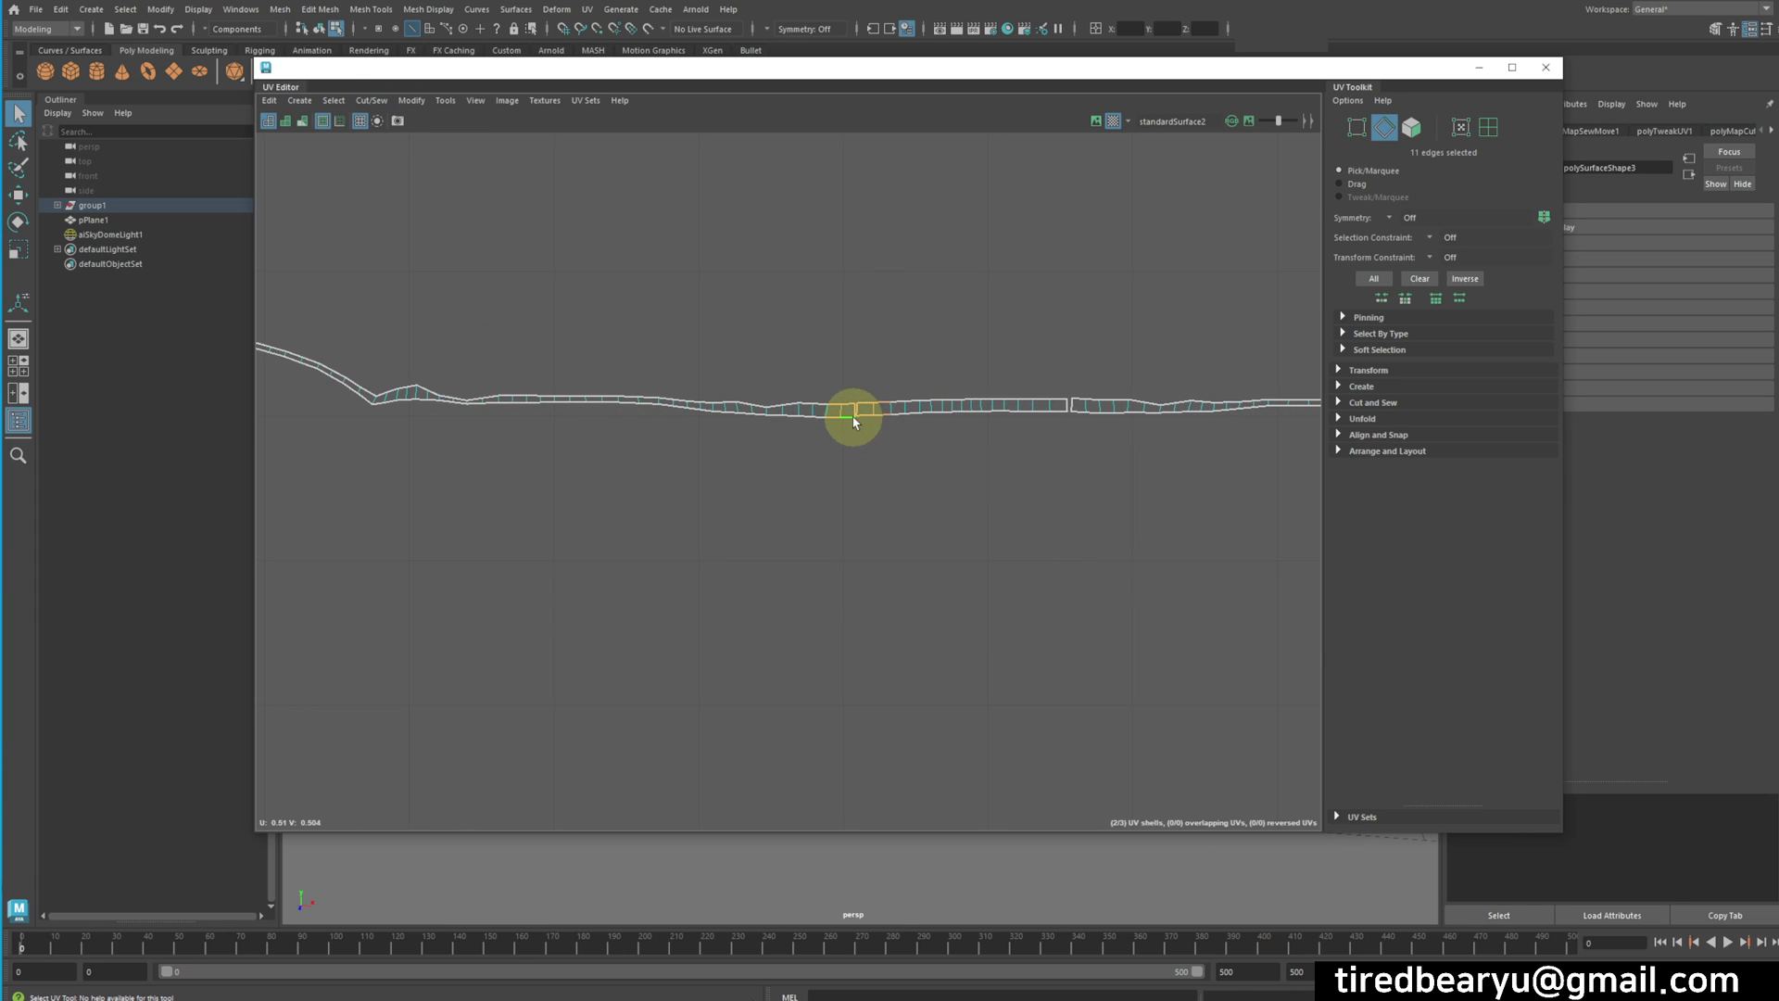
key(g)
drag(1022, 365, 1092, 453)
key(g)
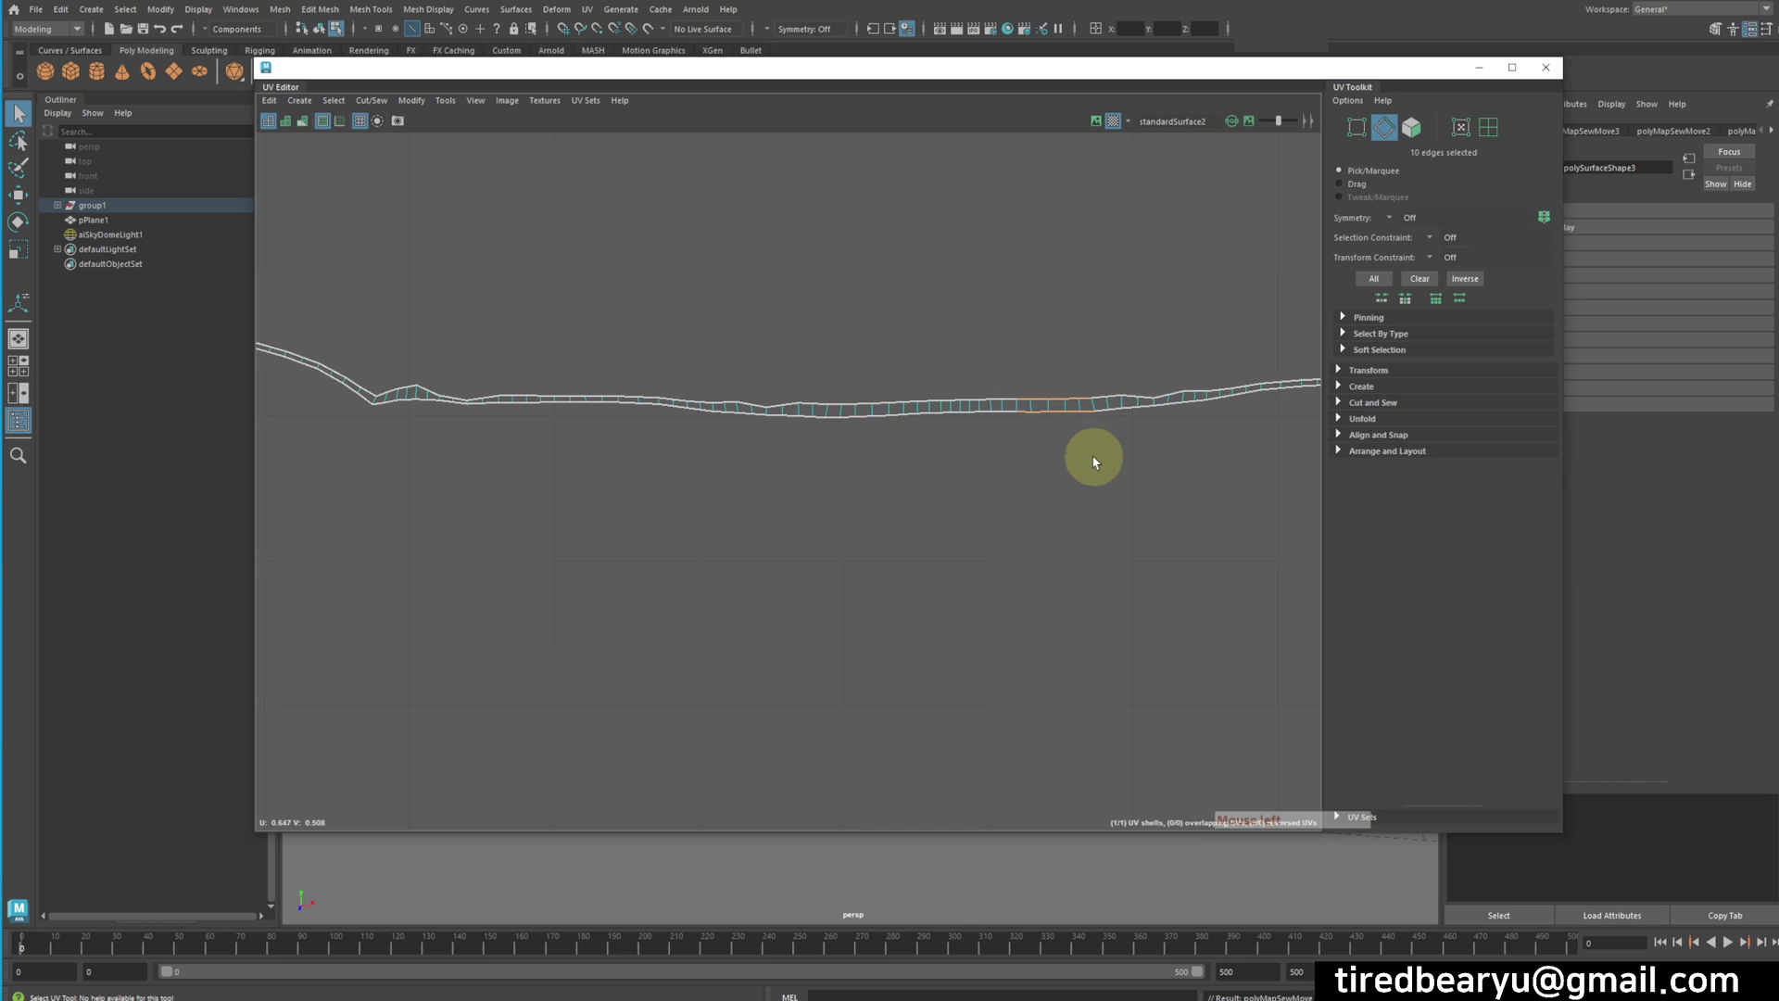
Select all UVs of the joined strip shell
alt+right_drag(1108, 465, 937, 437)
alt+middle_drag(937, 436, 926, 405)
alt+right_drag(927, 405, 490, 330)
right_drag(647, 362, 680, 364)
drag(349, 255, 1679, 568)
alt+right_drag(1082, 497, 969, 473)
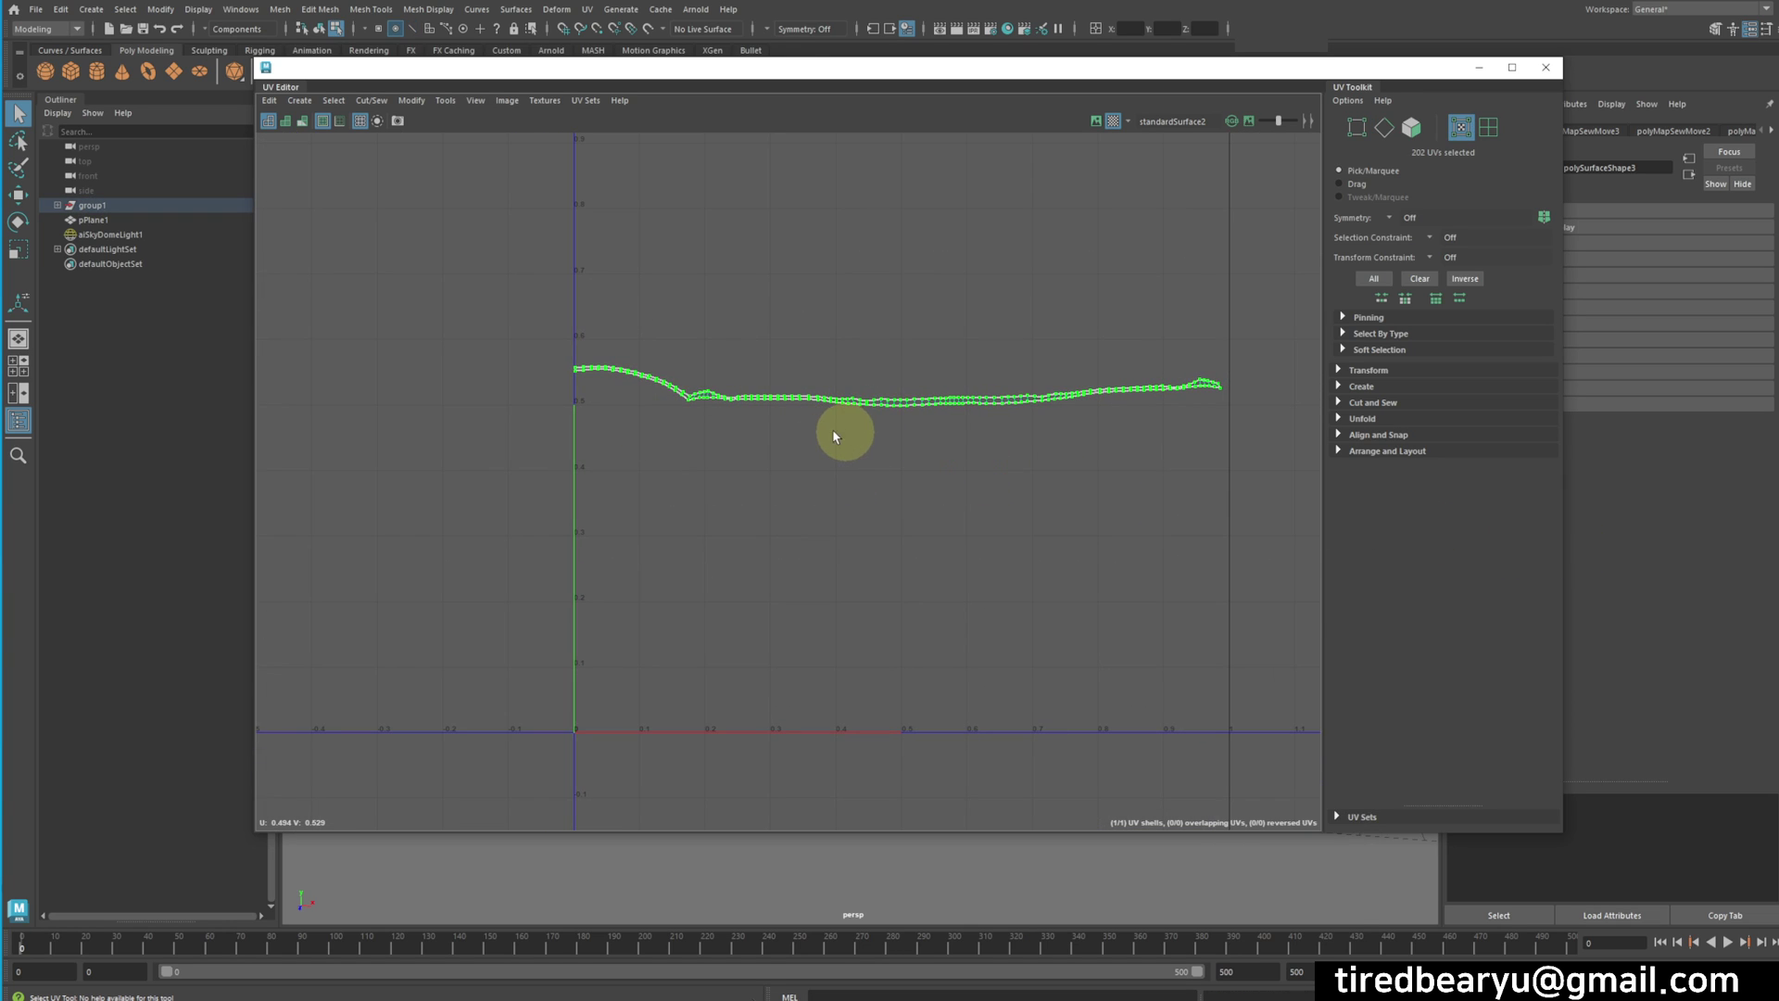
Select the border edge loop around the long strip shell
alt+right_drag(845, 433, 1152, 444)
alt+middle_drag(769, 391, 1014, 459)
right_drag(896, 449, 898, 386)
double_click(918, 451)
alt+middle_drag(1172, 485, 804, 445)
alt+right_drag(1024, 440, 964, 431)
mouse_move(964, 431)
alt+middle_down()
mouse_move(905, 406)
mouse_move(961, 406)
alt+middle_up()
alt+right_drag(960, 406, 908, 397)
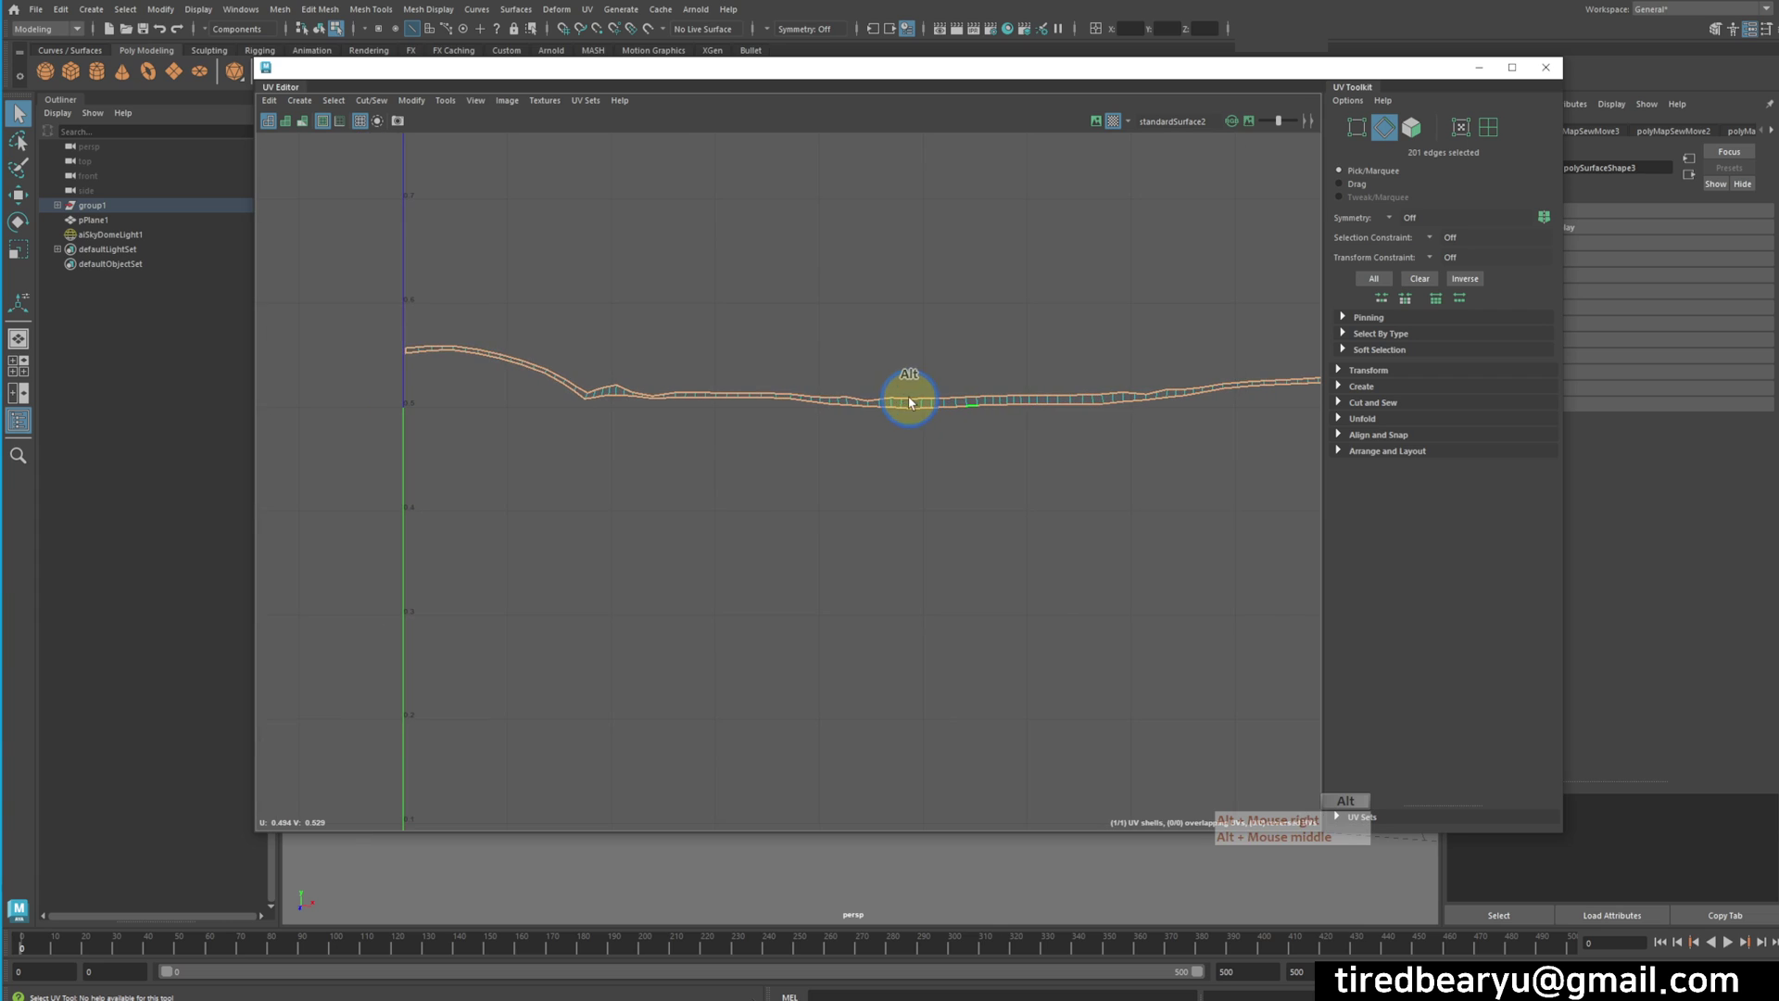
Try to remove the short end edges of the long strip shell from the border edge selection
alt+middle_drag(751, 396, 1024, 404)
alt+right_drag(597, 396, 1034, 399)
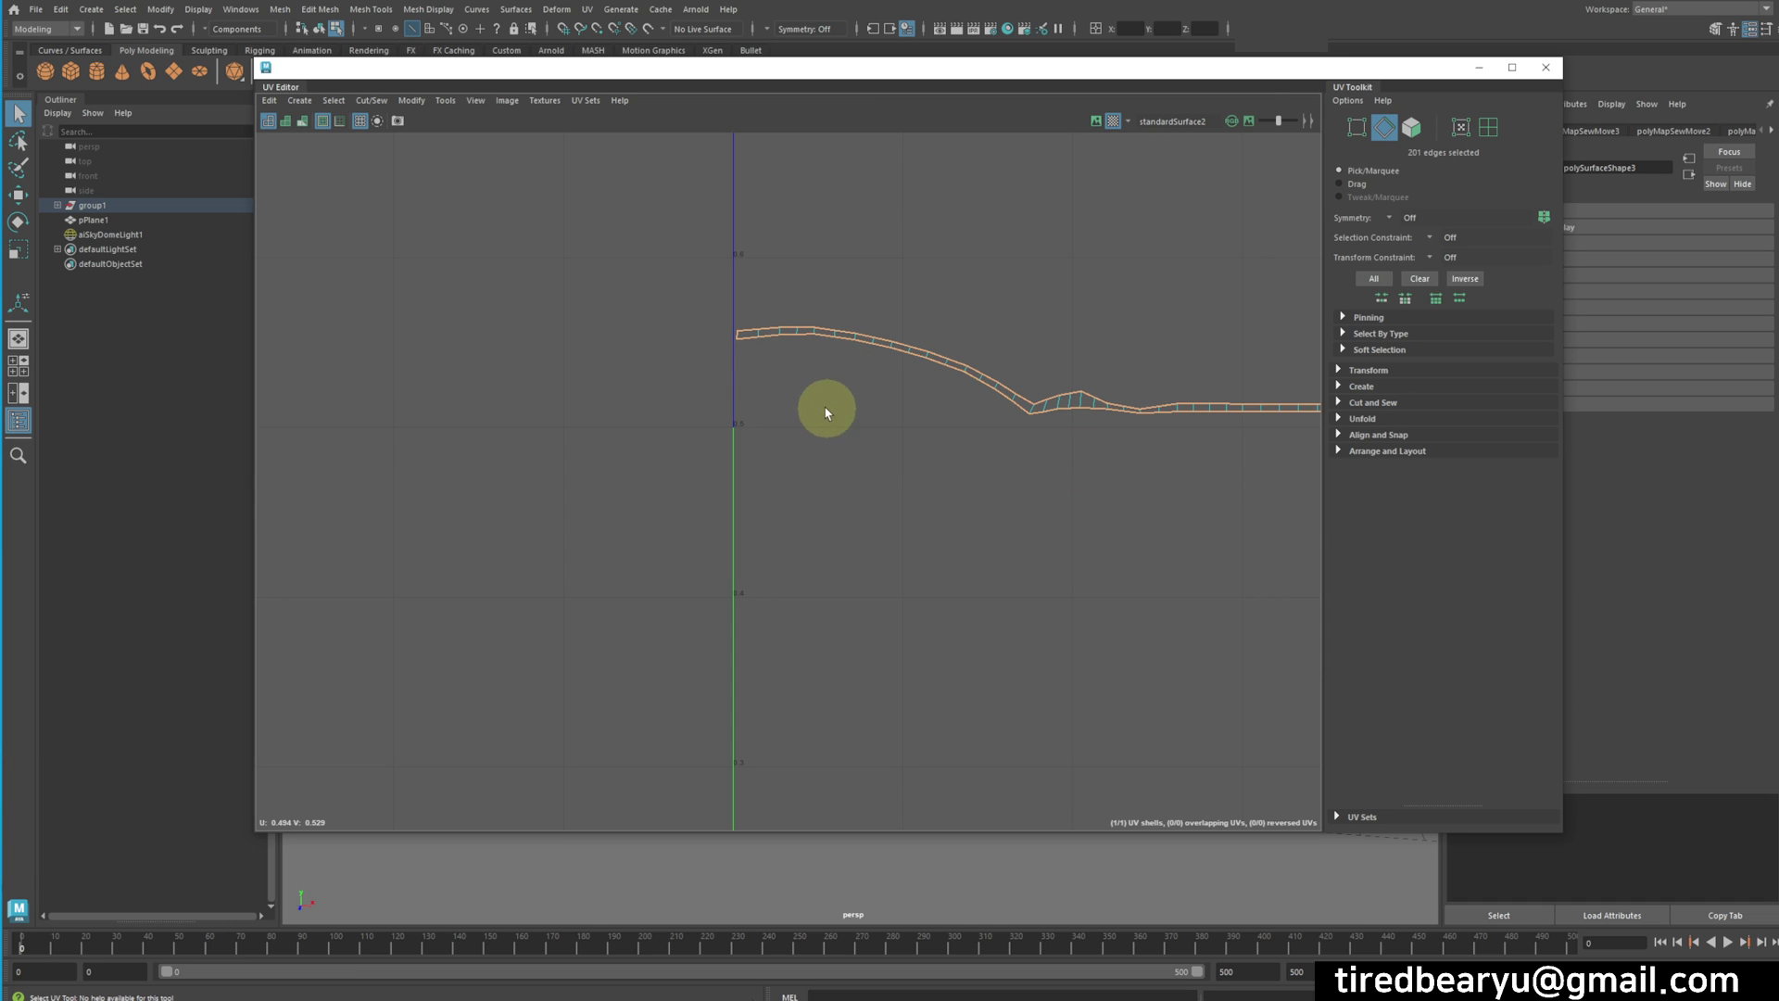
alt+middle_drag(823, 389, 607, 416)
alt+middle_drag(1172, 391, 937, 396)
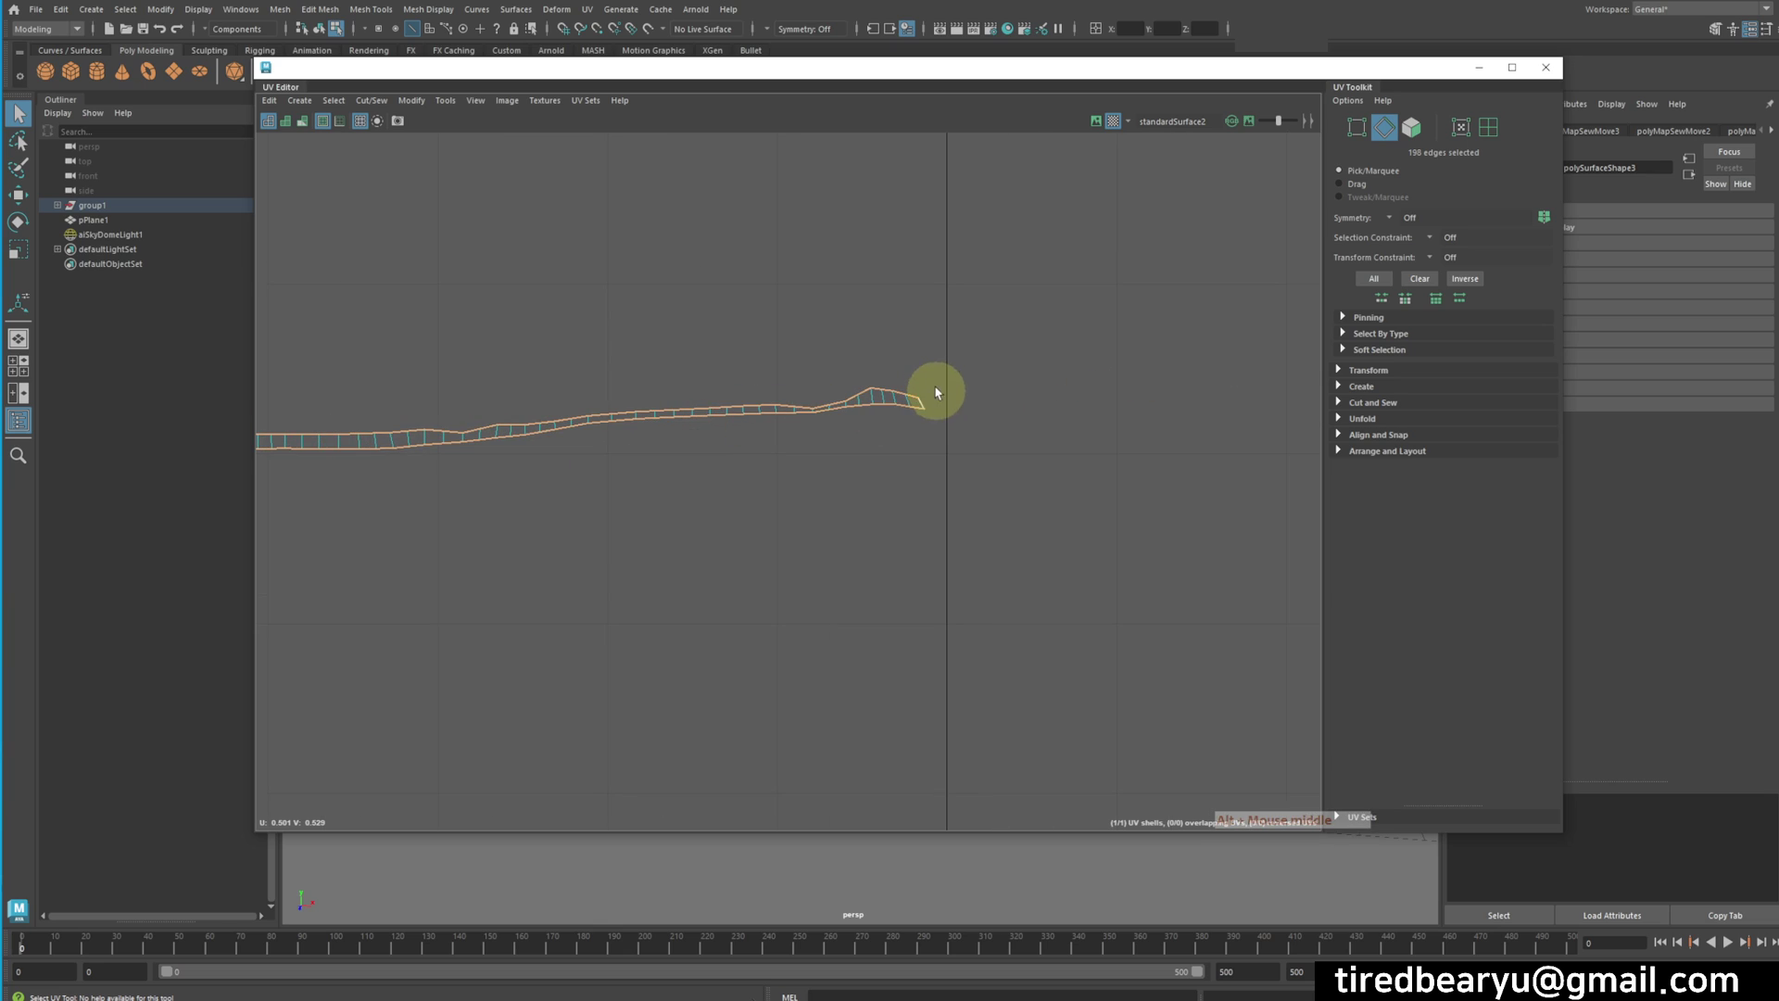
ctrl+click(883, 395)
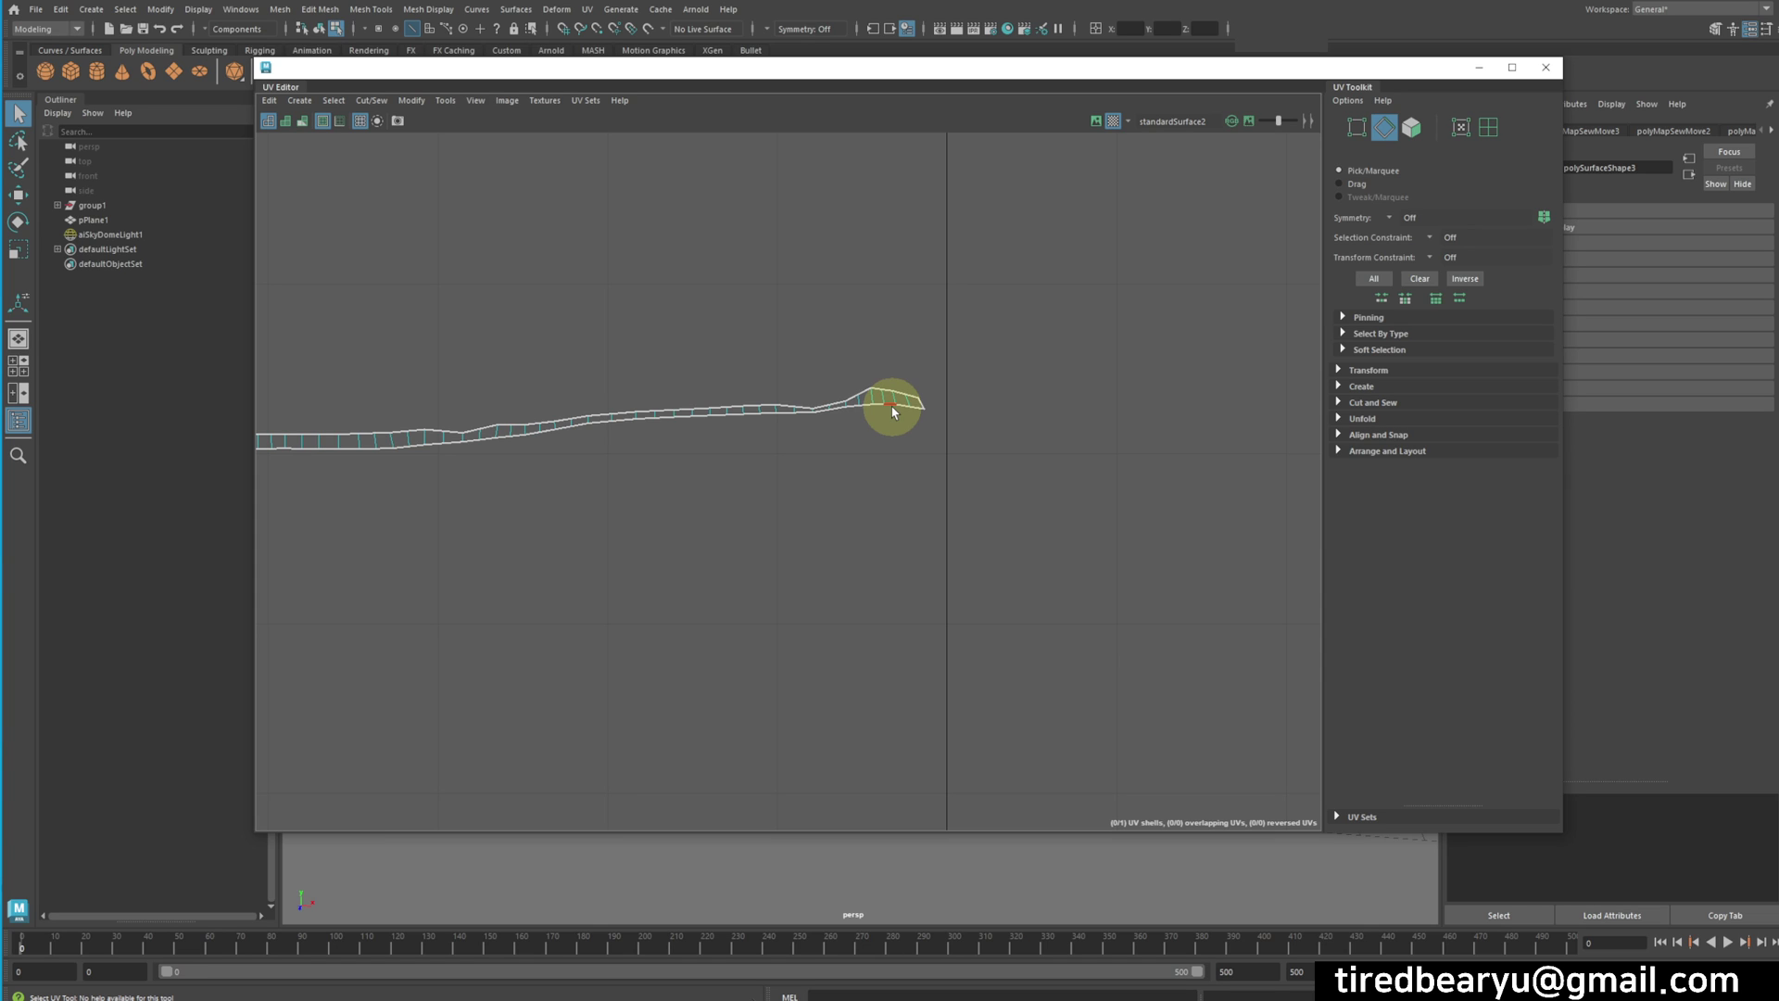
alt+middle_drag(834, 405, 1176, 345)
alt+middle_drag(830, 369, 1112, 397)
alt+middle_drag(981, 393, 1116, 385)
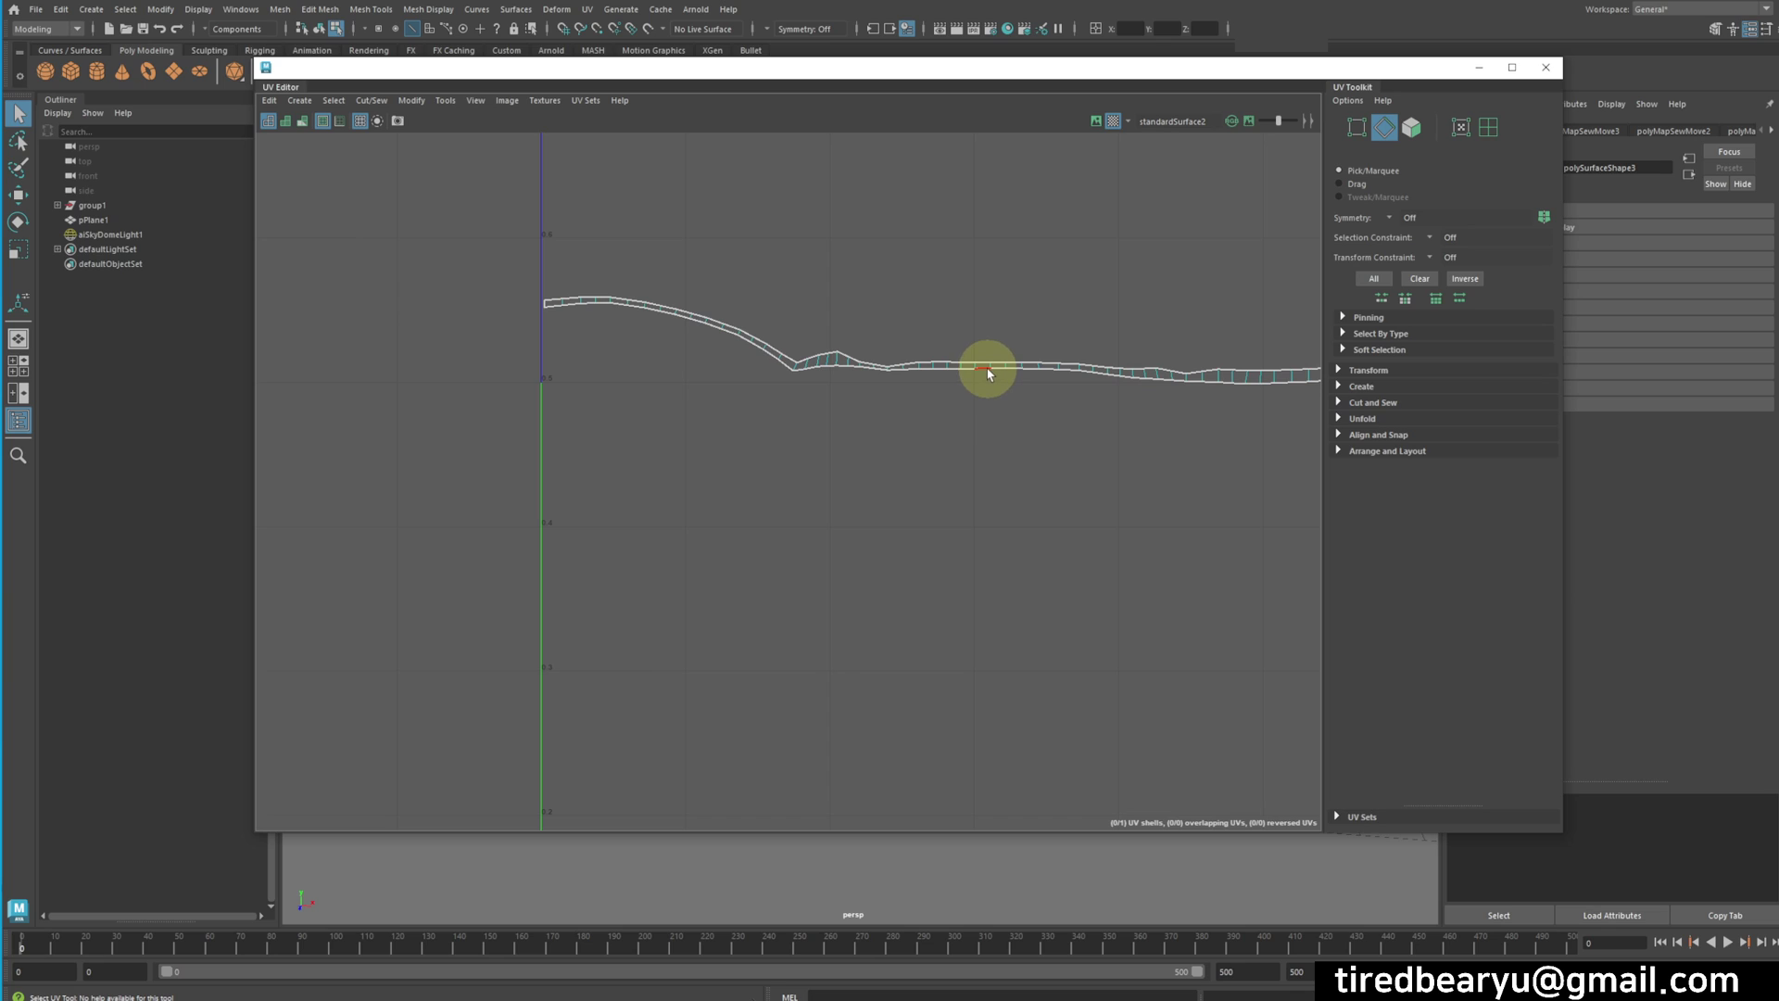
click(988, 374)
right_drag(987, 372, 1052, 377)
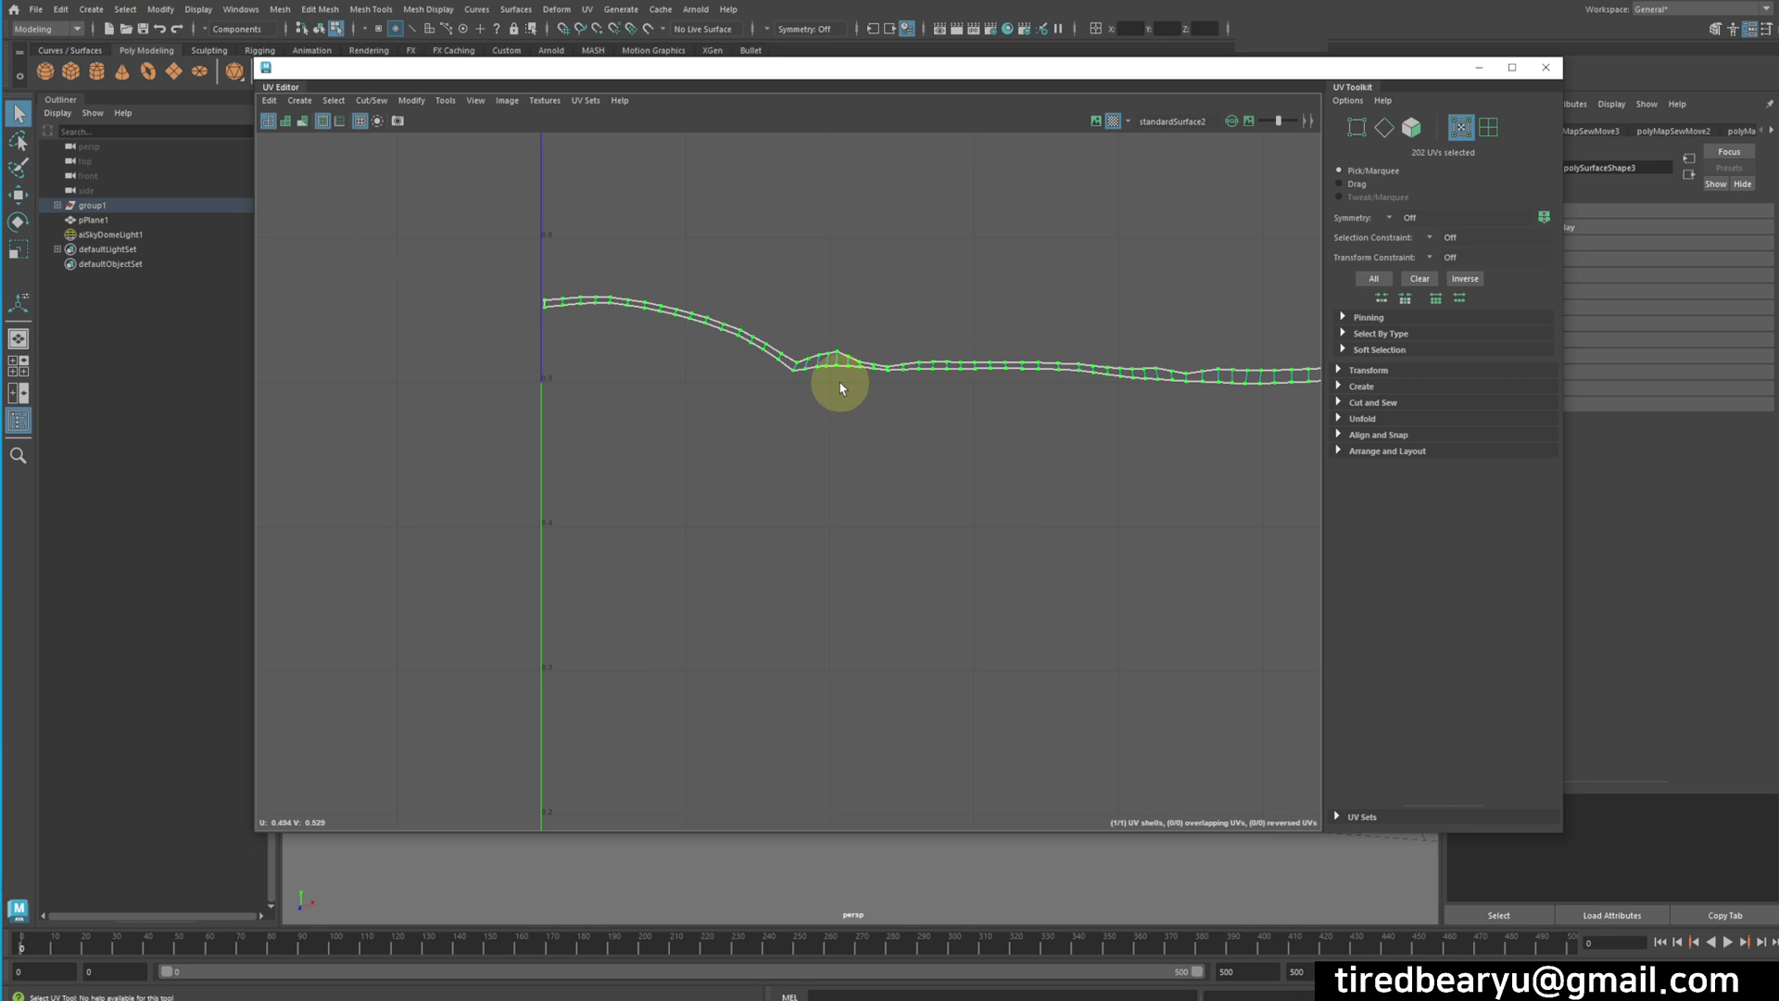
alt+right_drag(1024, 401, 945, 395)
alt+middle_drag(941, 393, 747, 378)
alt+right_drag(871, 385, 927, 389)
alt+middle_drag(1028, 406, 1052, 381)
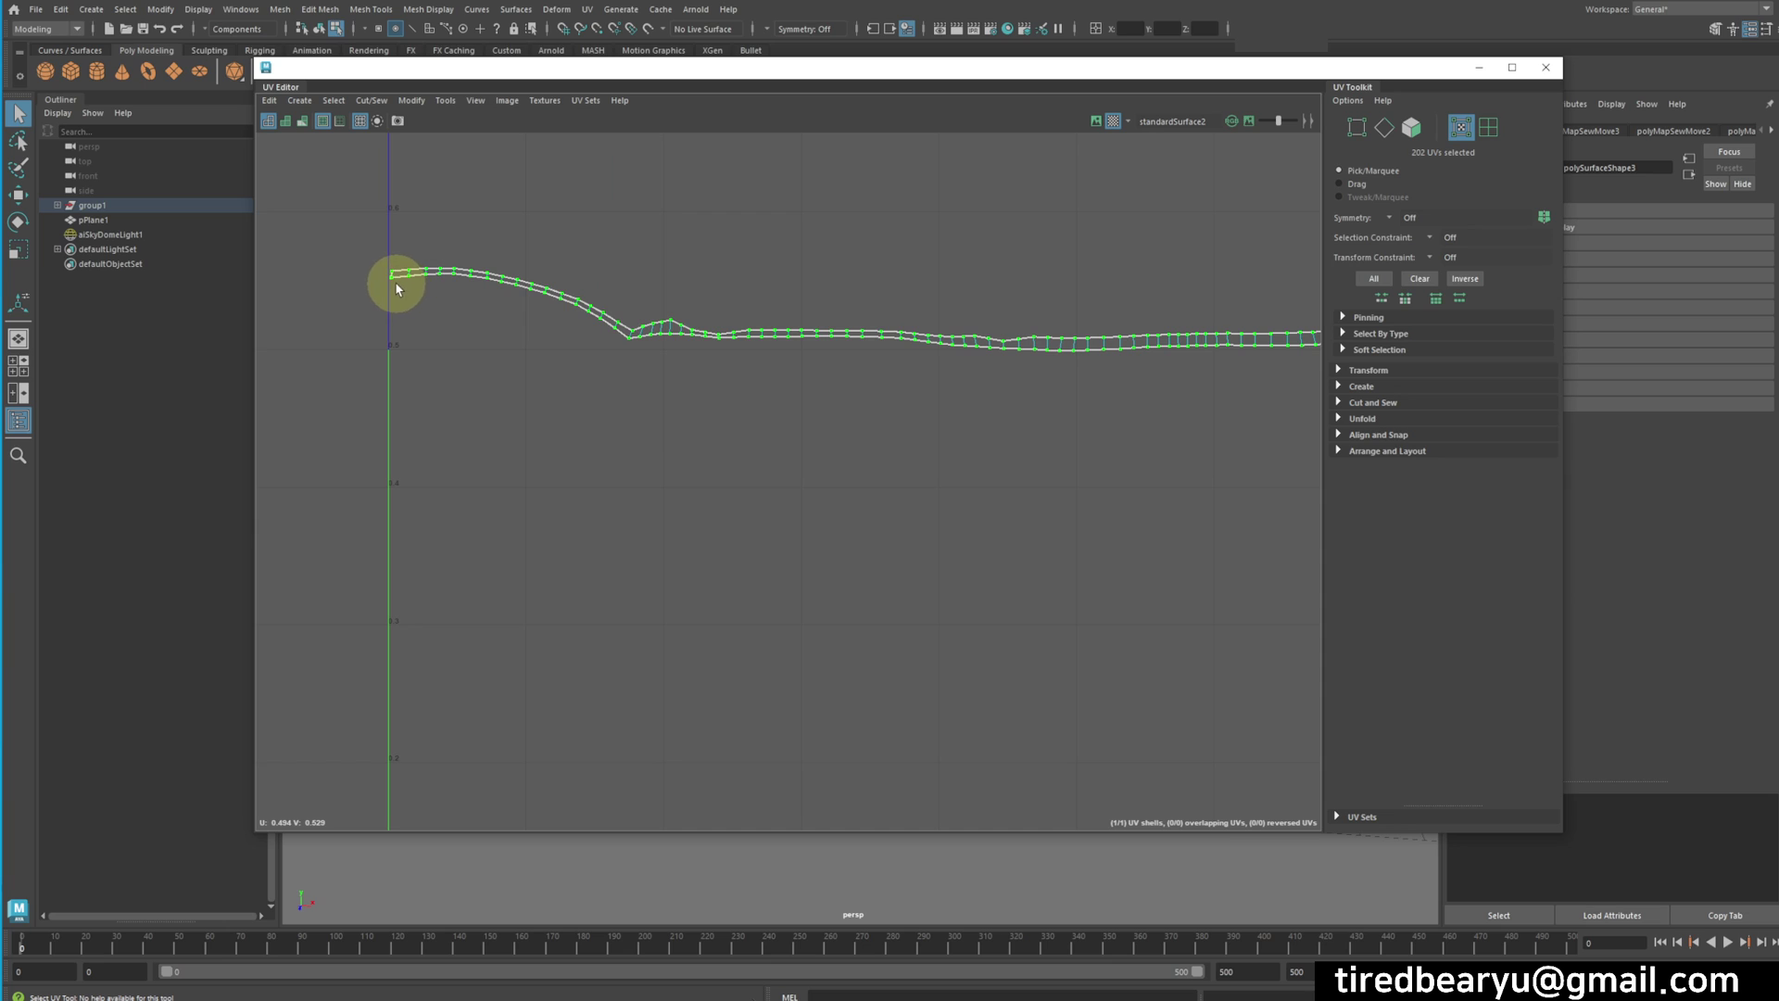
drag(627, 339, 1310, 445)
alt+middle_drag(1084, 458, 881, 431)
Move the UV Editor window aside and bring the band at the car's front into view in the perspective view
drag(1209, 80, 714, 94)
alt+drag(1362, 485, 1239, 462)
alt+middle_drag(1238, 462, 1343, 461)
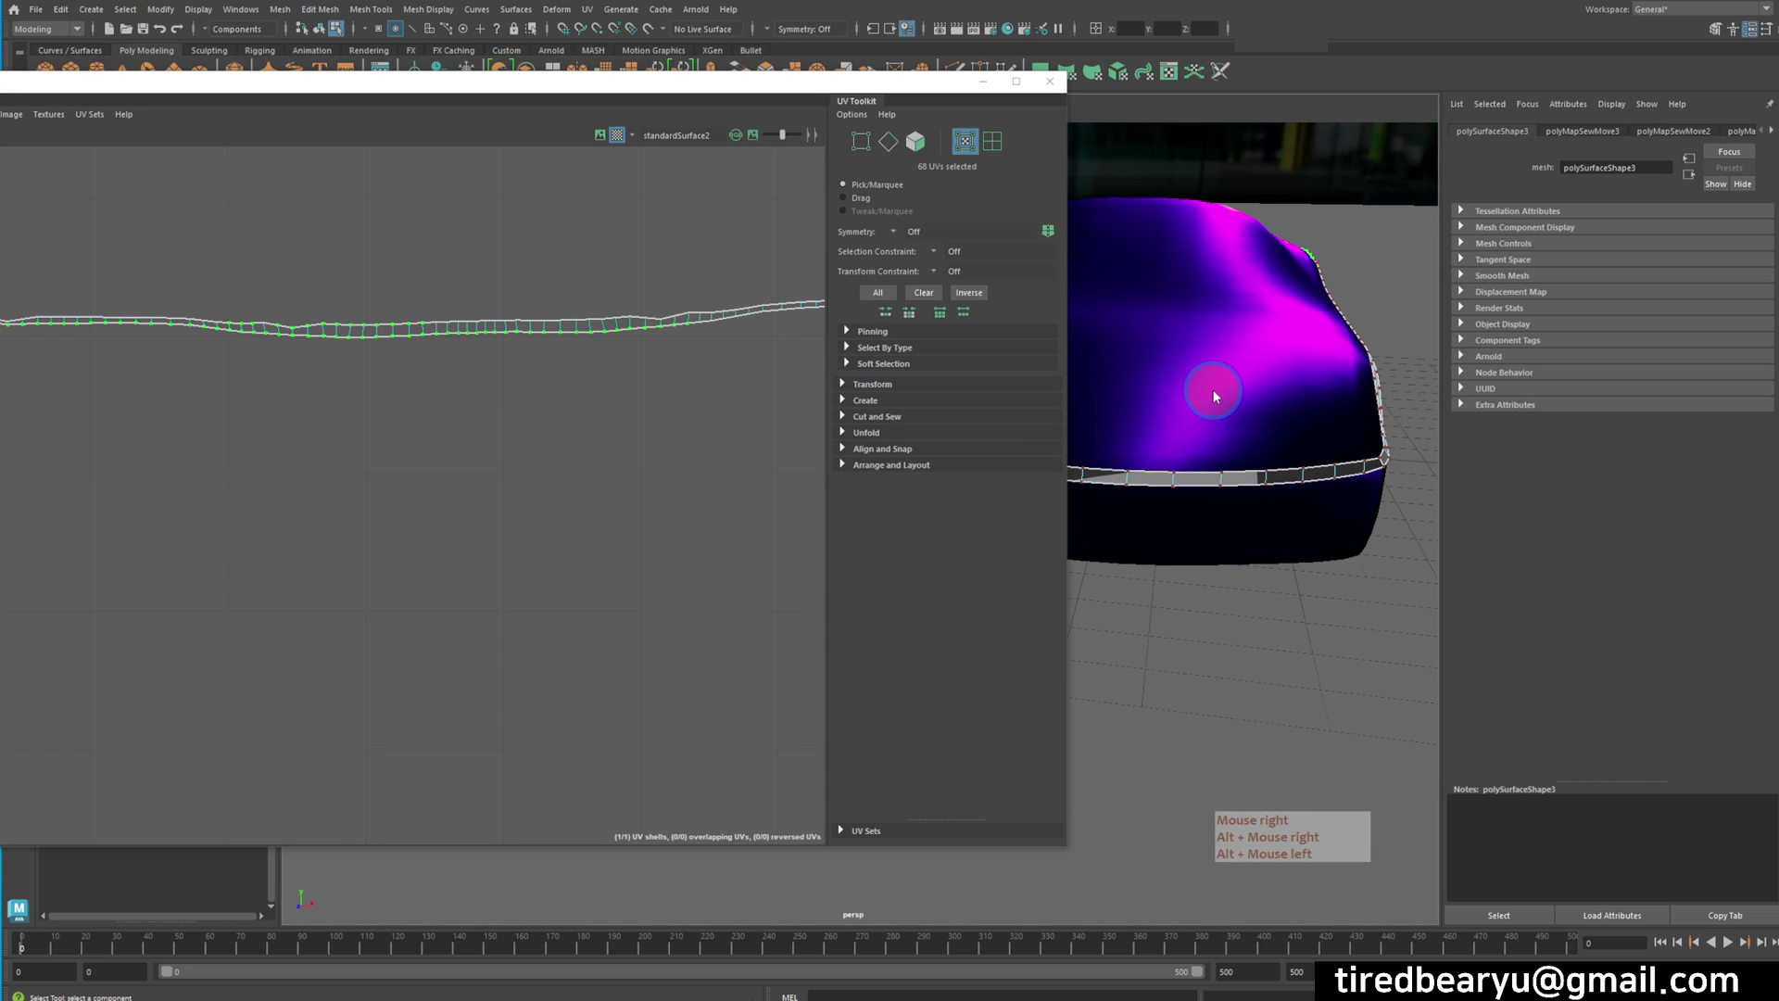
right_drag(1213, 391, 1215, 352)
click(1224, 488)
right_drag(1217, 487, 1233, 482)
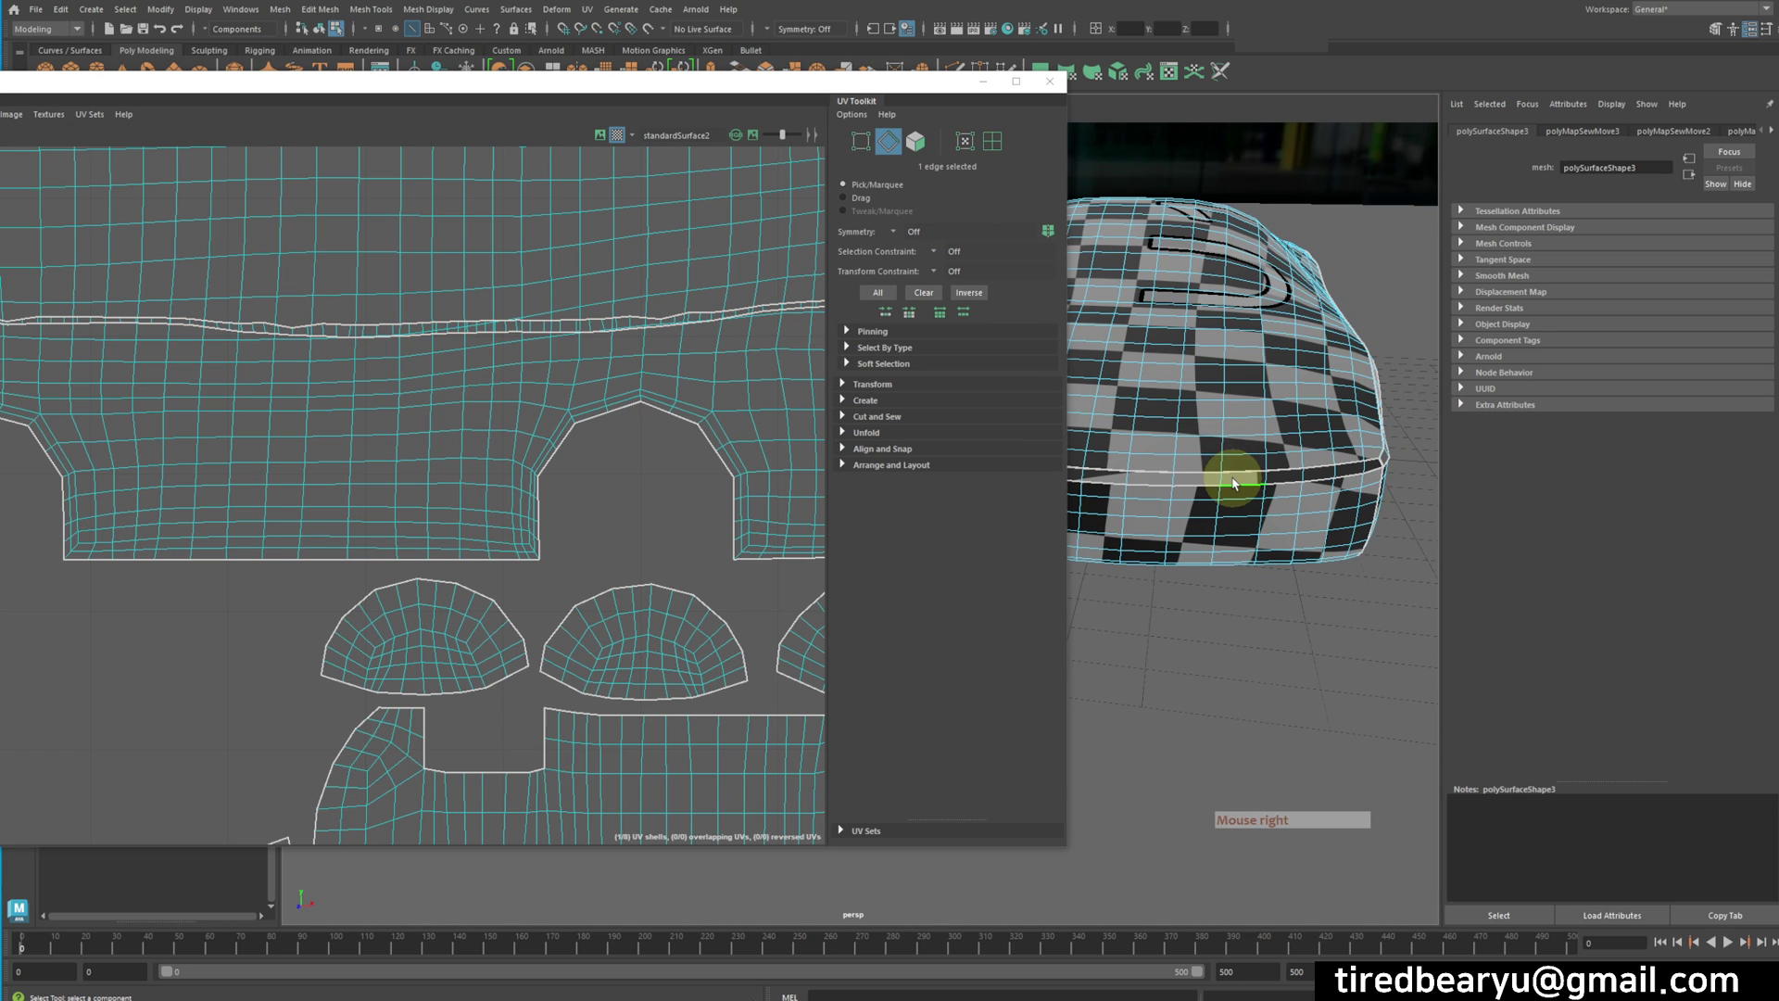
alt+right_drag(445, 466, 333, 462)
alt+middle_drag(346, 461, 542, 454)
alt+right_drag(542, 454, 408, 445)
alt+middle_drag(409, 444, 185, 452)
alt+right_drag(402, 454, 429, 425)
alt+middle_drag(429, 425, 626, 463)
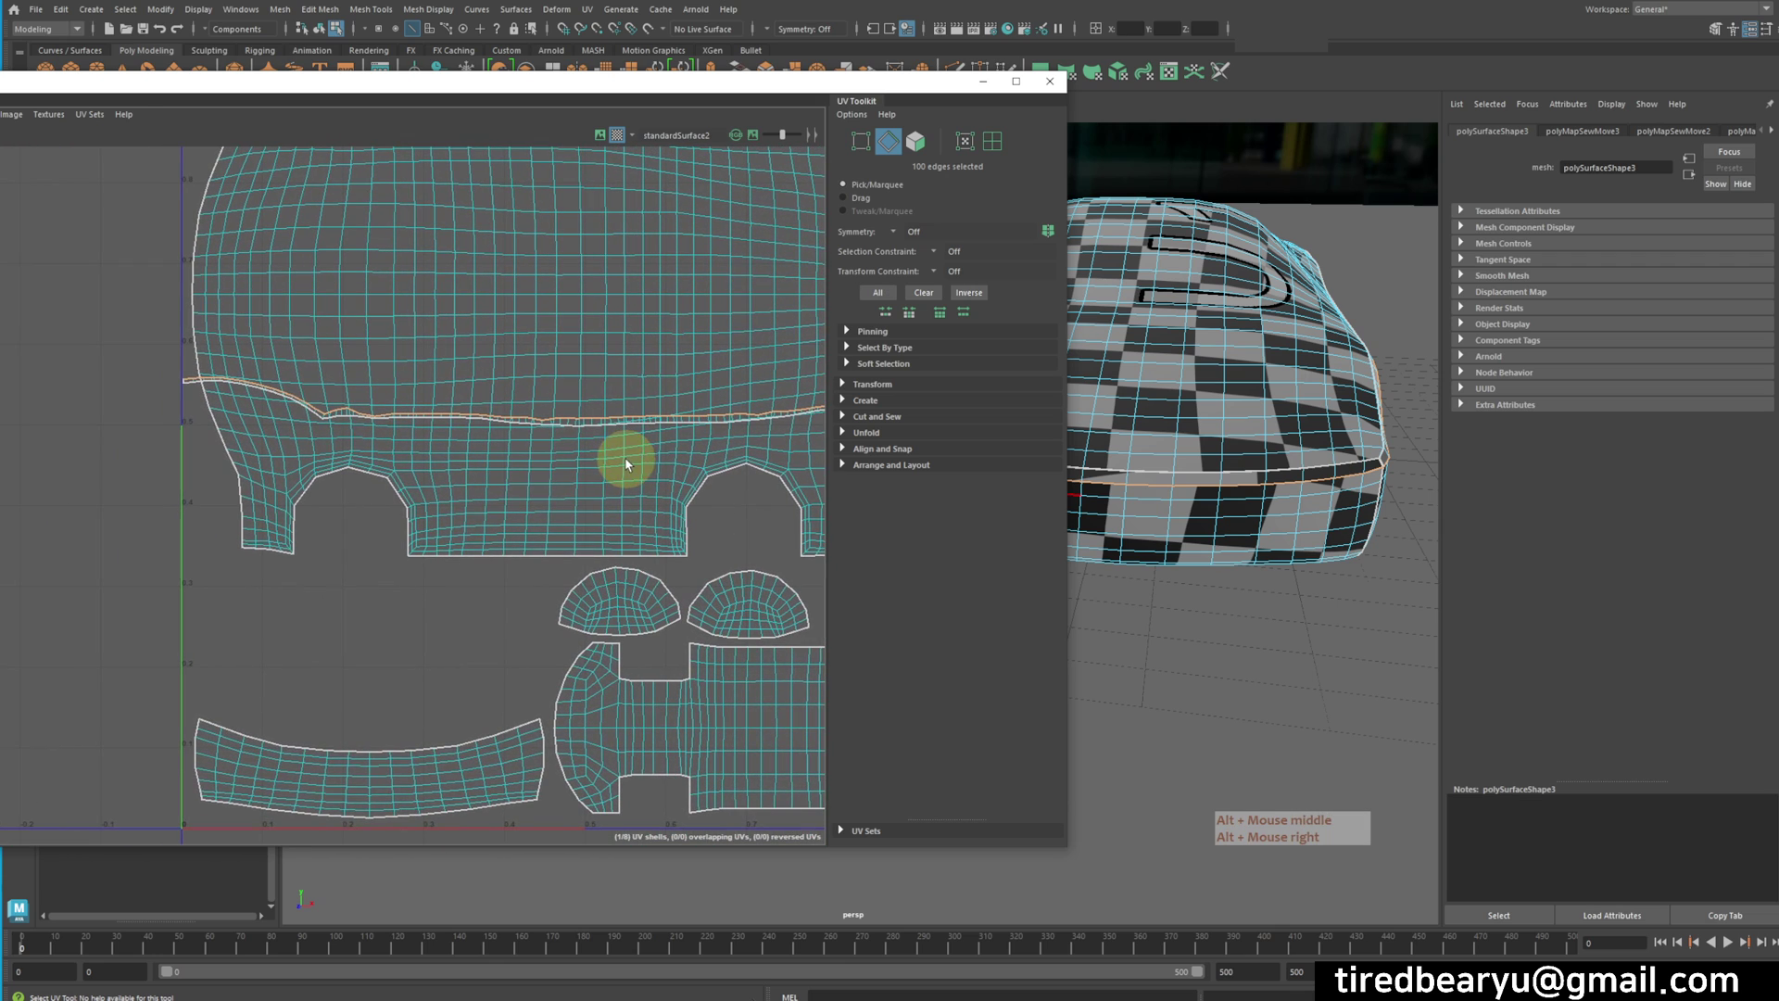
key(F8)
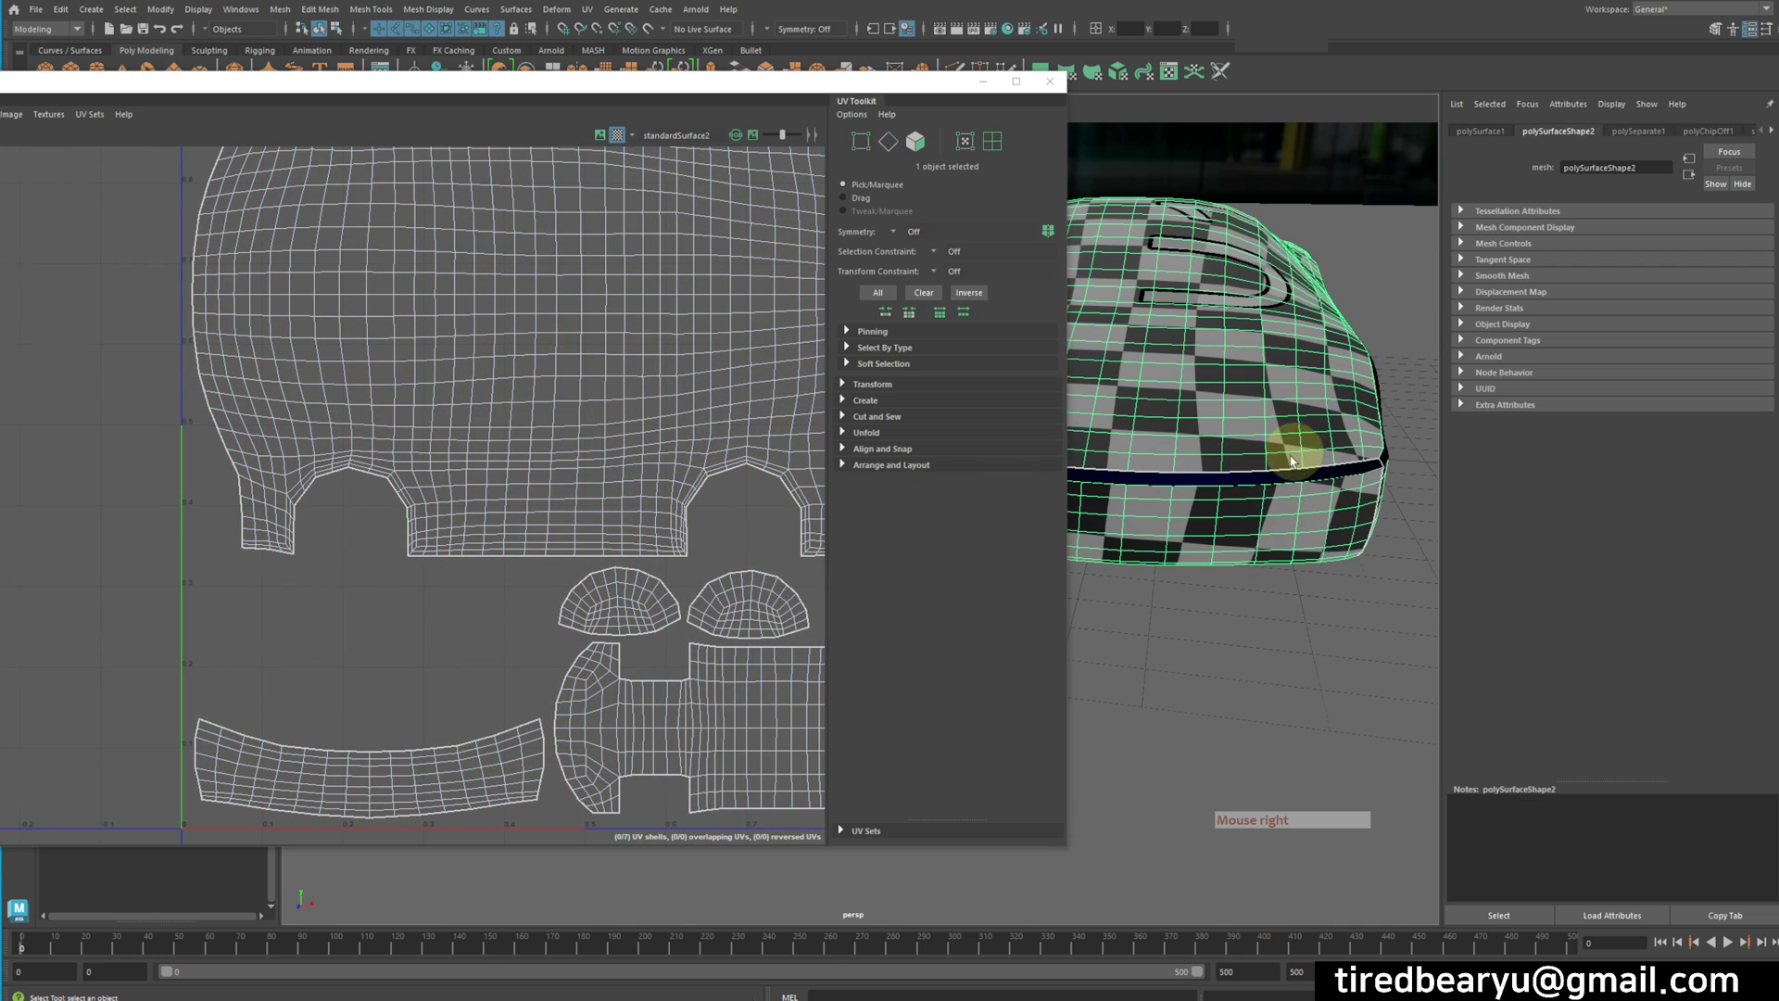
Select the band object and one of its long border edge loops on the model
click(1255, 477)
right_drag(1263, 479, 1259, 428)
double_click(1237, 472)
Scale the selected UV edge row vertically into a straight line and place it along the bottom of the UV tile
alt+middle_drag(527, 475, 627, 501)
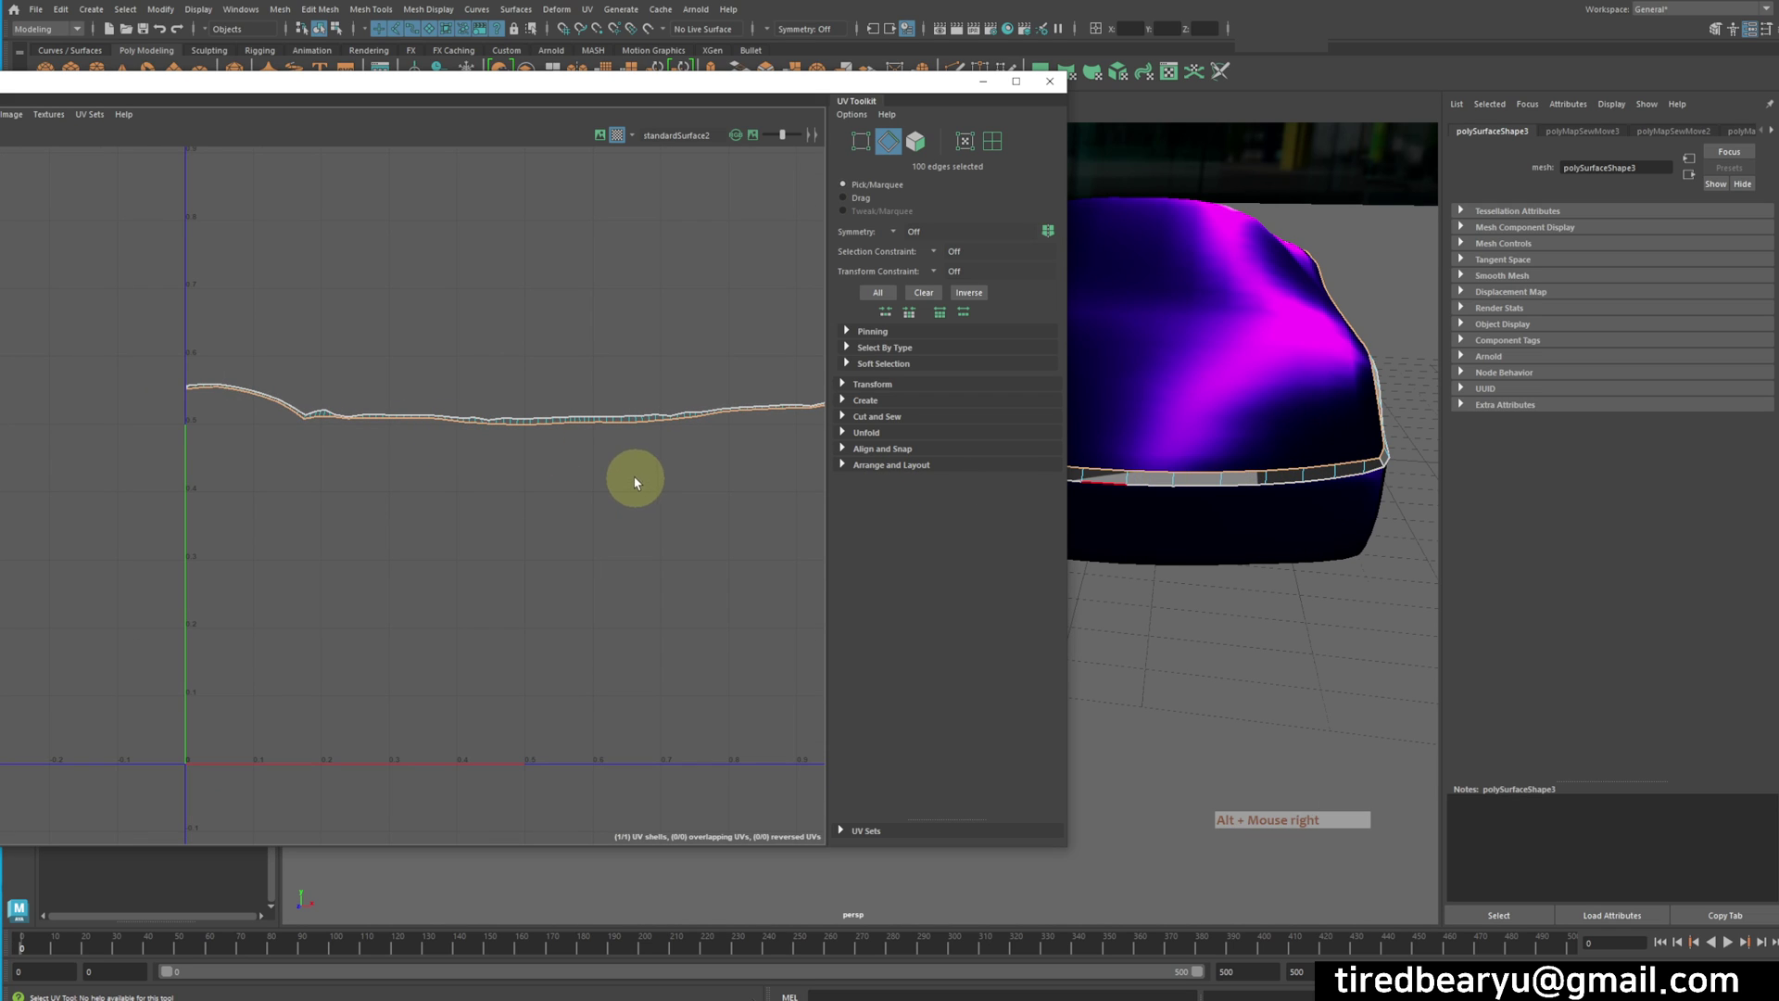
alt+right_drag(560, 509, 366, 422)
alt+middle_drag(366, 422, 379, 395)
key(r)
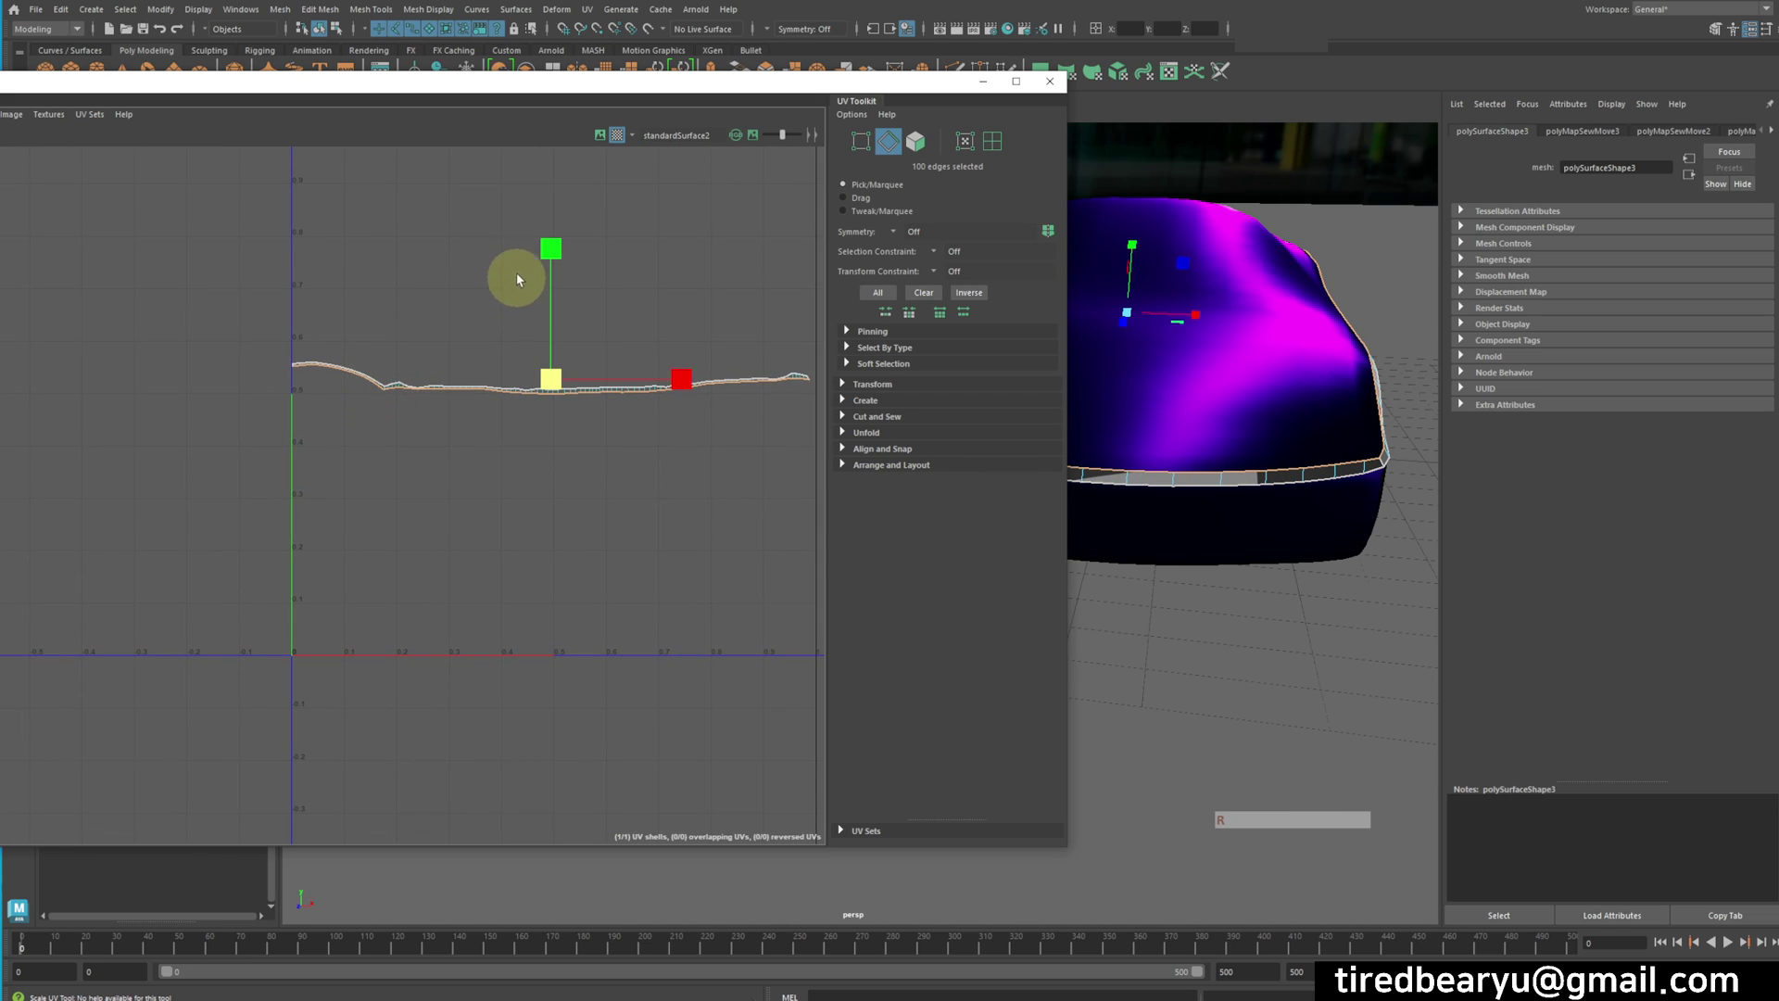
drag(551, 248, 557, 498)
key(w)
Flatten the strip's opposite long edge row into a straight line and move it up to the top of the UV tile
drag(207, 296, 882, 434)
alt+middle_drag(604, 401, 594, 447)
ctrl+drag(178, 543, 1433, 857)
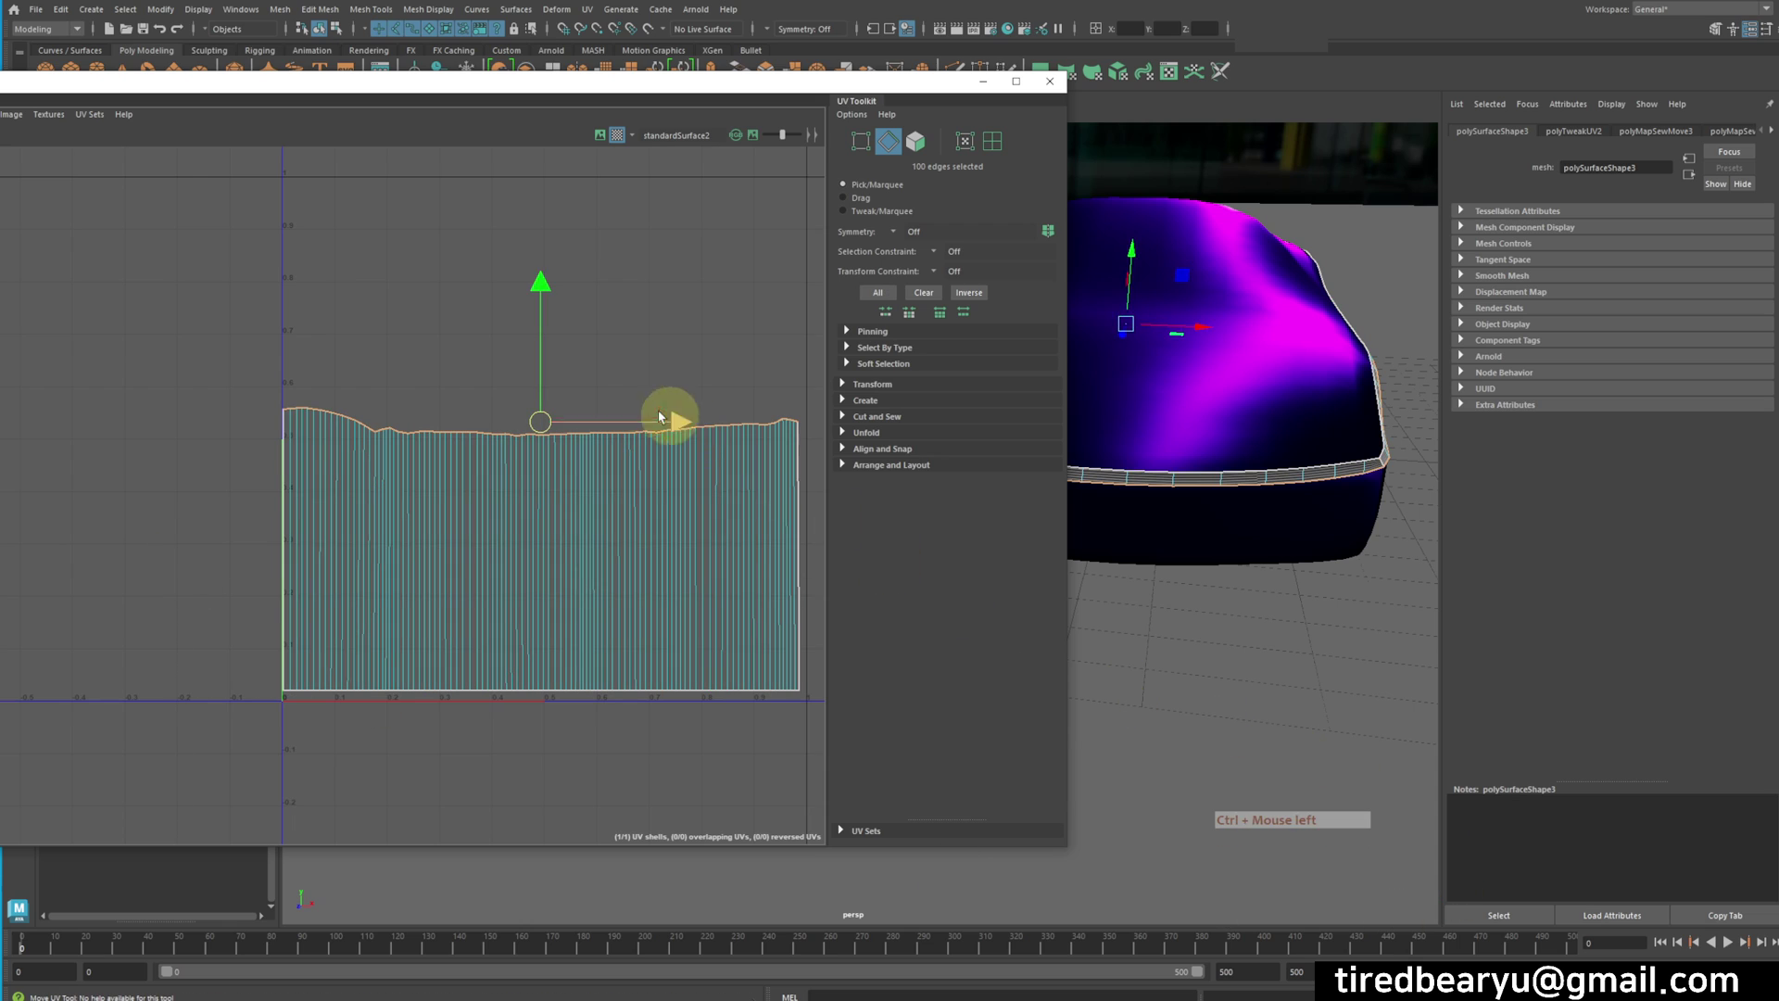
key(r)
drag(545, 291, 559, 404)
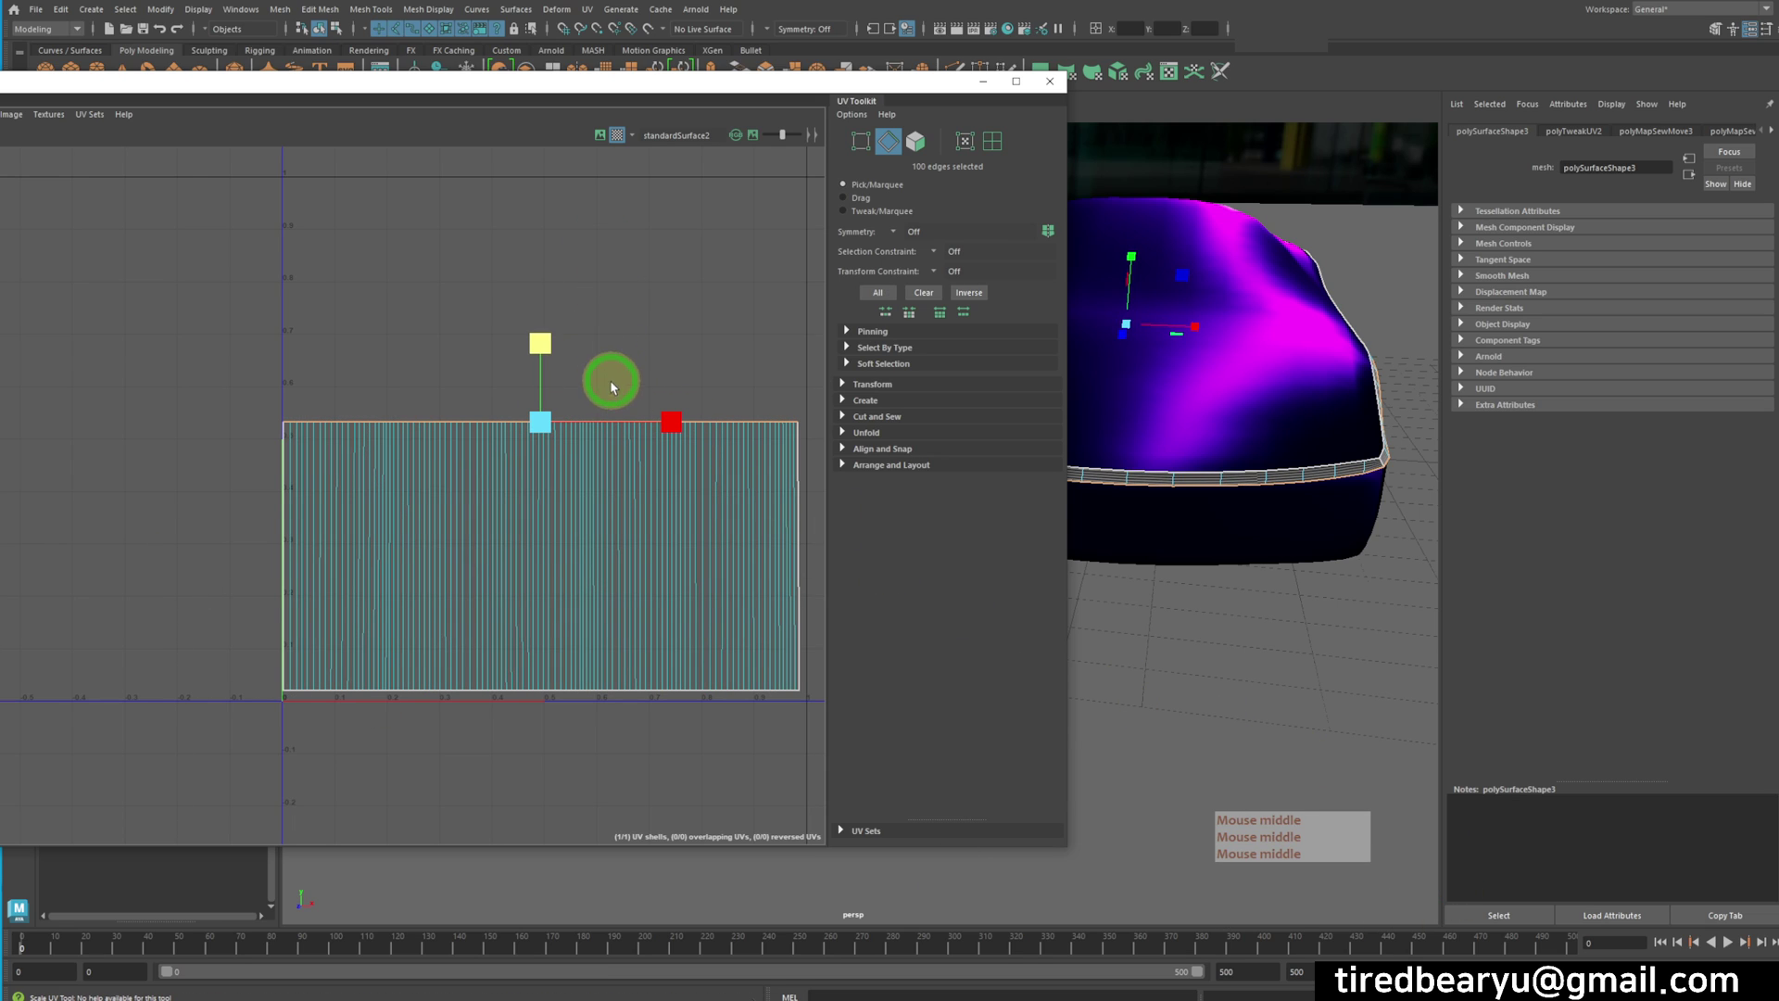
key(w)
drag(556, 299, 549, 53)
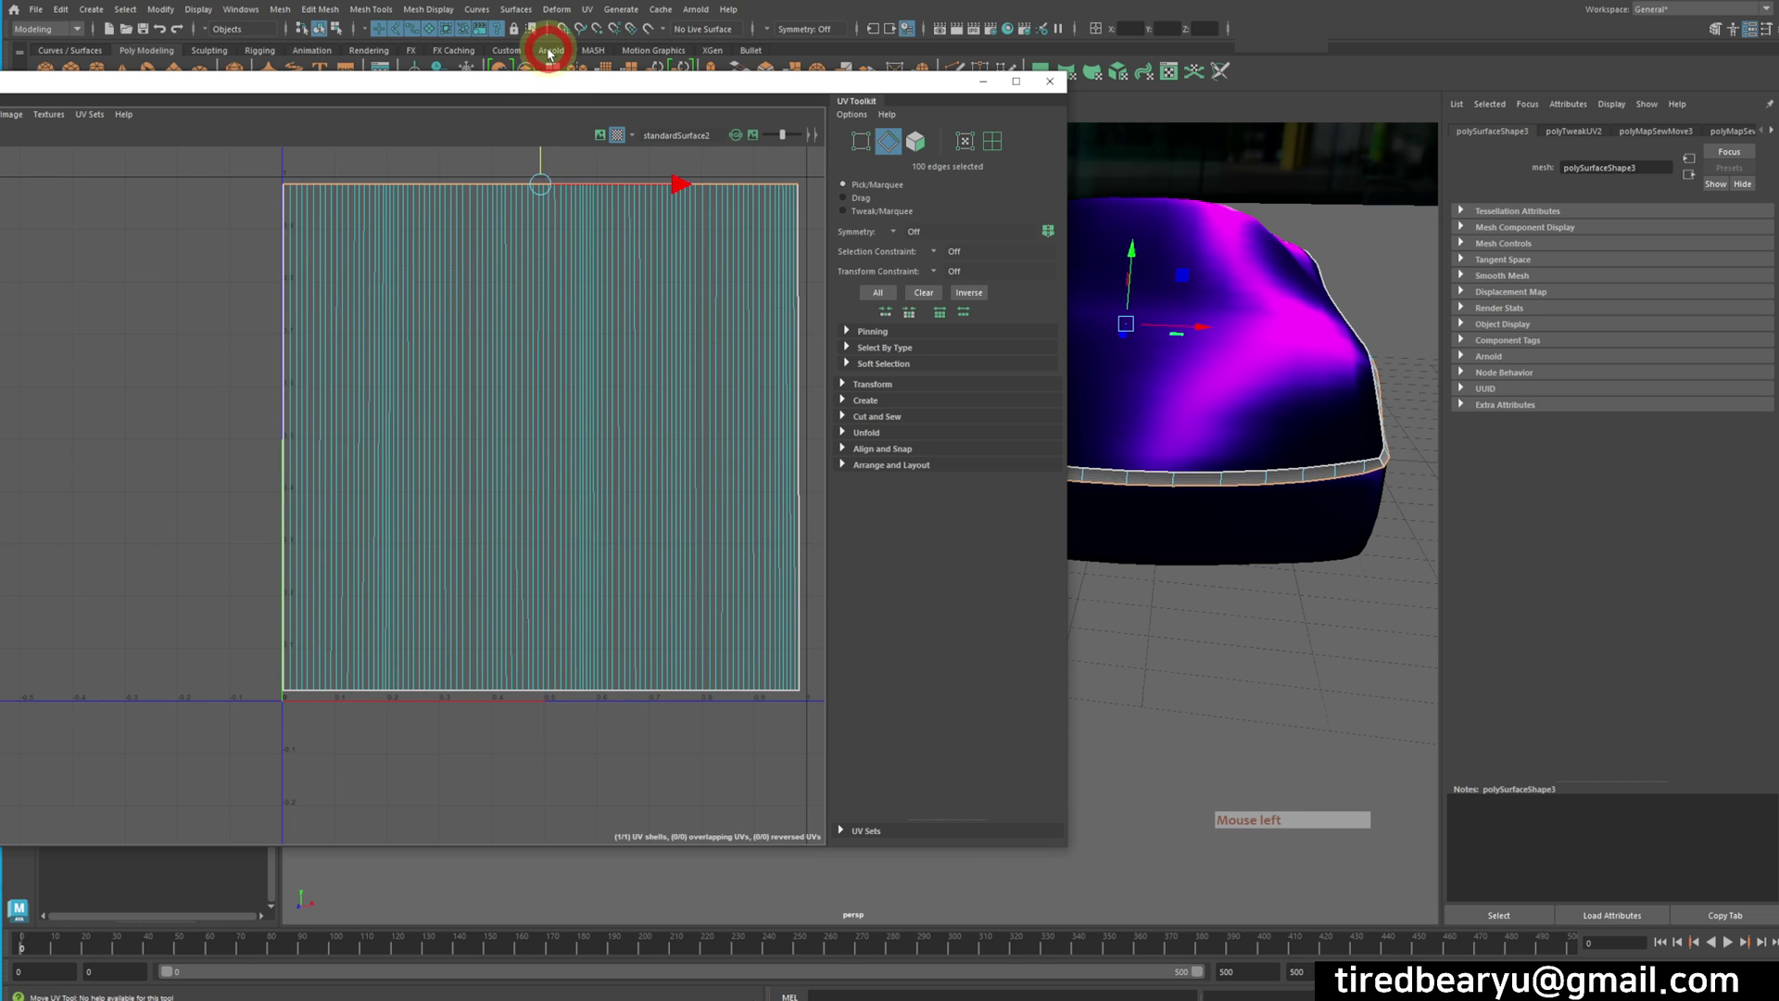
Return to object mode with the whole band selected and close the UV Editor
alt+middle_drag(672, 517, 598, 484)
right_drag(607, 461, 686, 429)
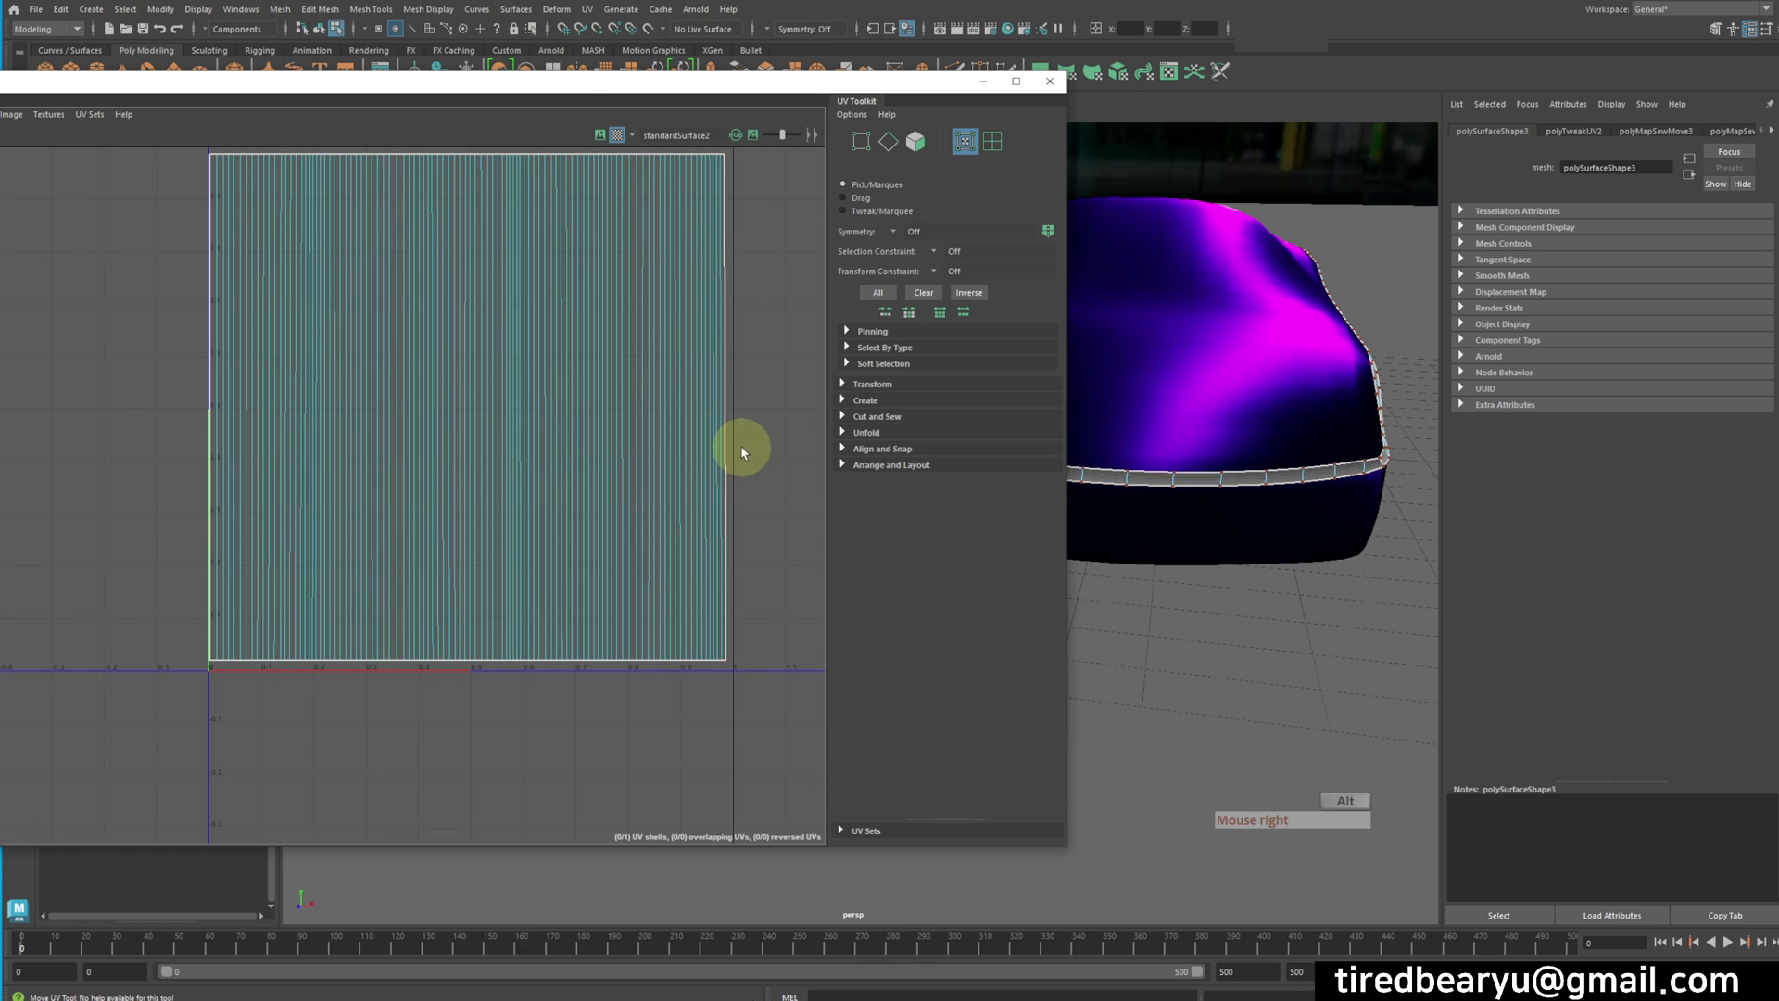
alt+right_drag(781, 461, 591, 413)
alt+middle_drag(580, 342, 580, 398)
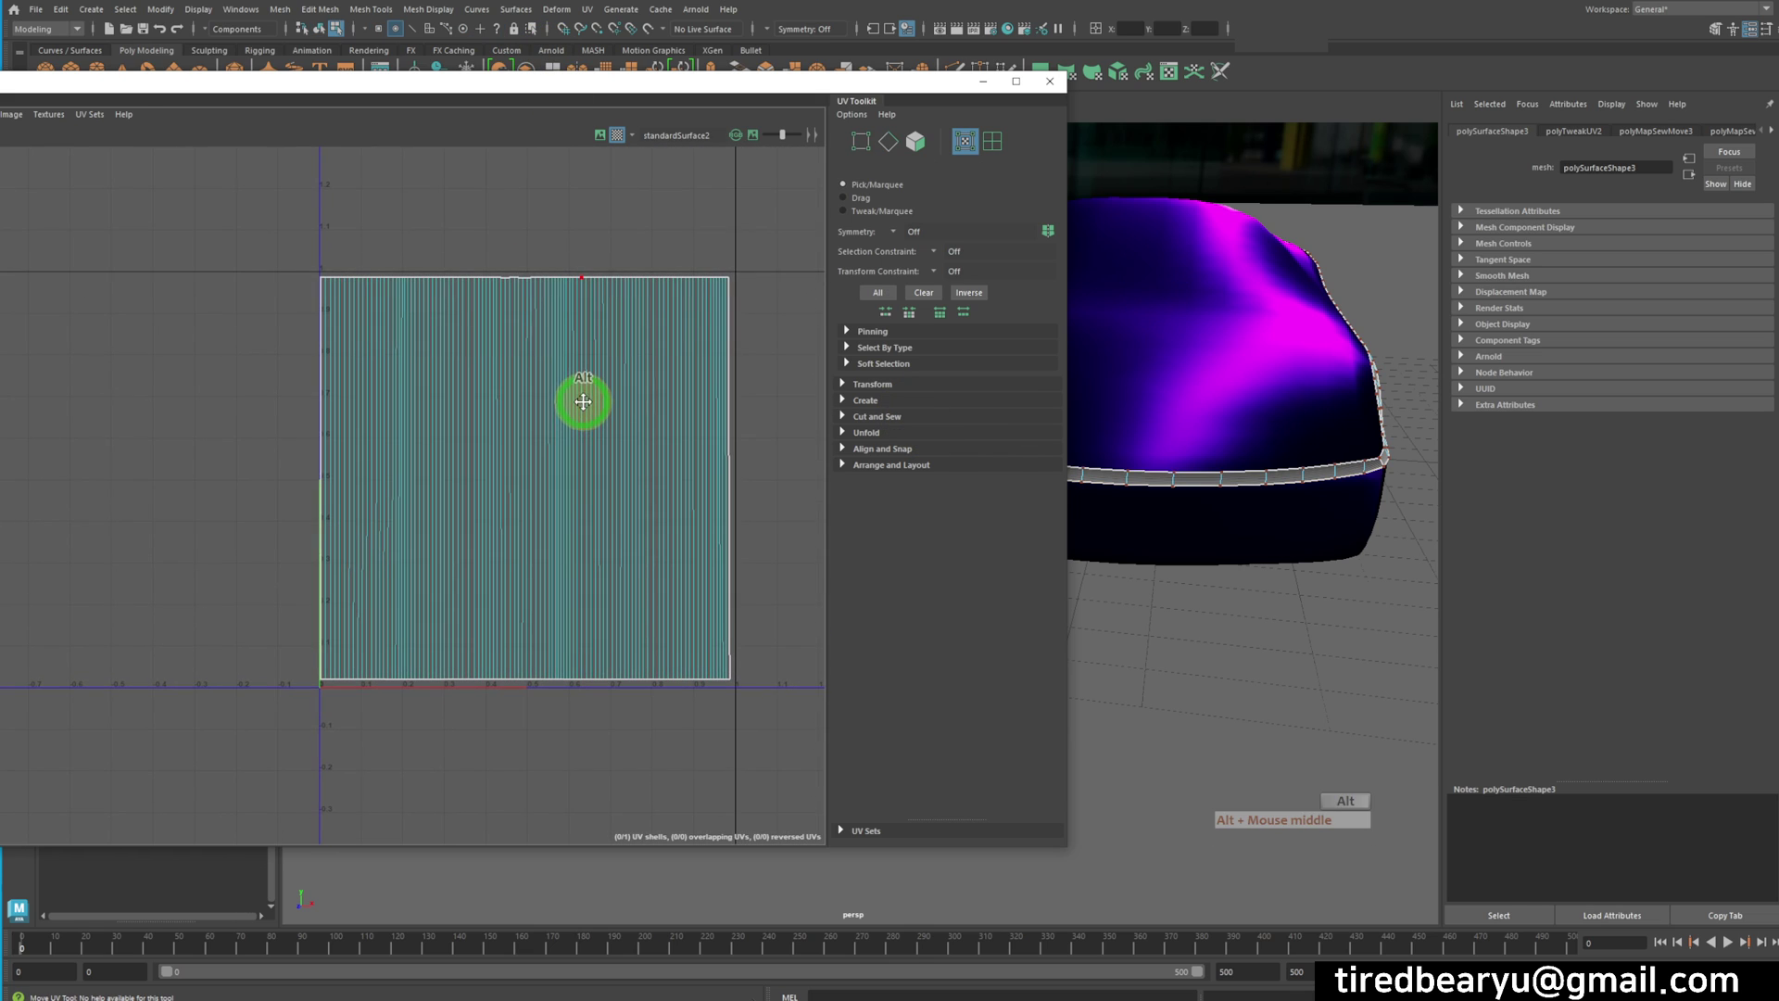
right_drag(1347, 473, 1418, 511)
alt+drag(1409, 519, 1265, 533)
alt+right_drag(1264, 533, 1394, 573)
click(1326, 652)
click(1267, 325)
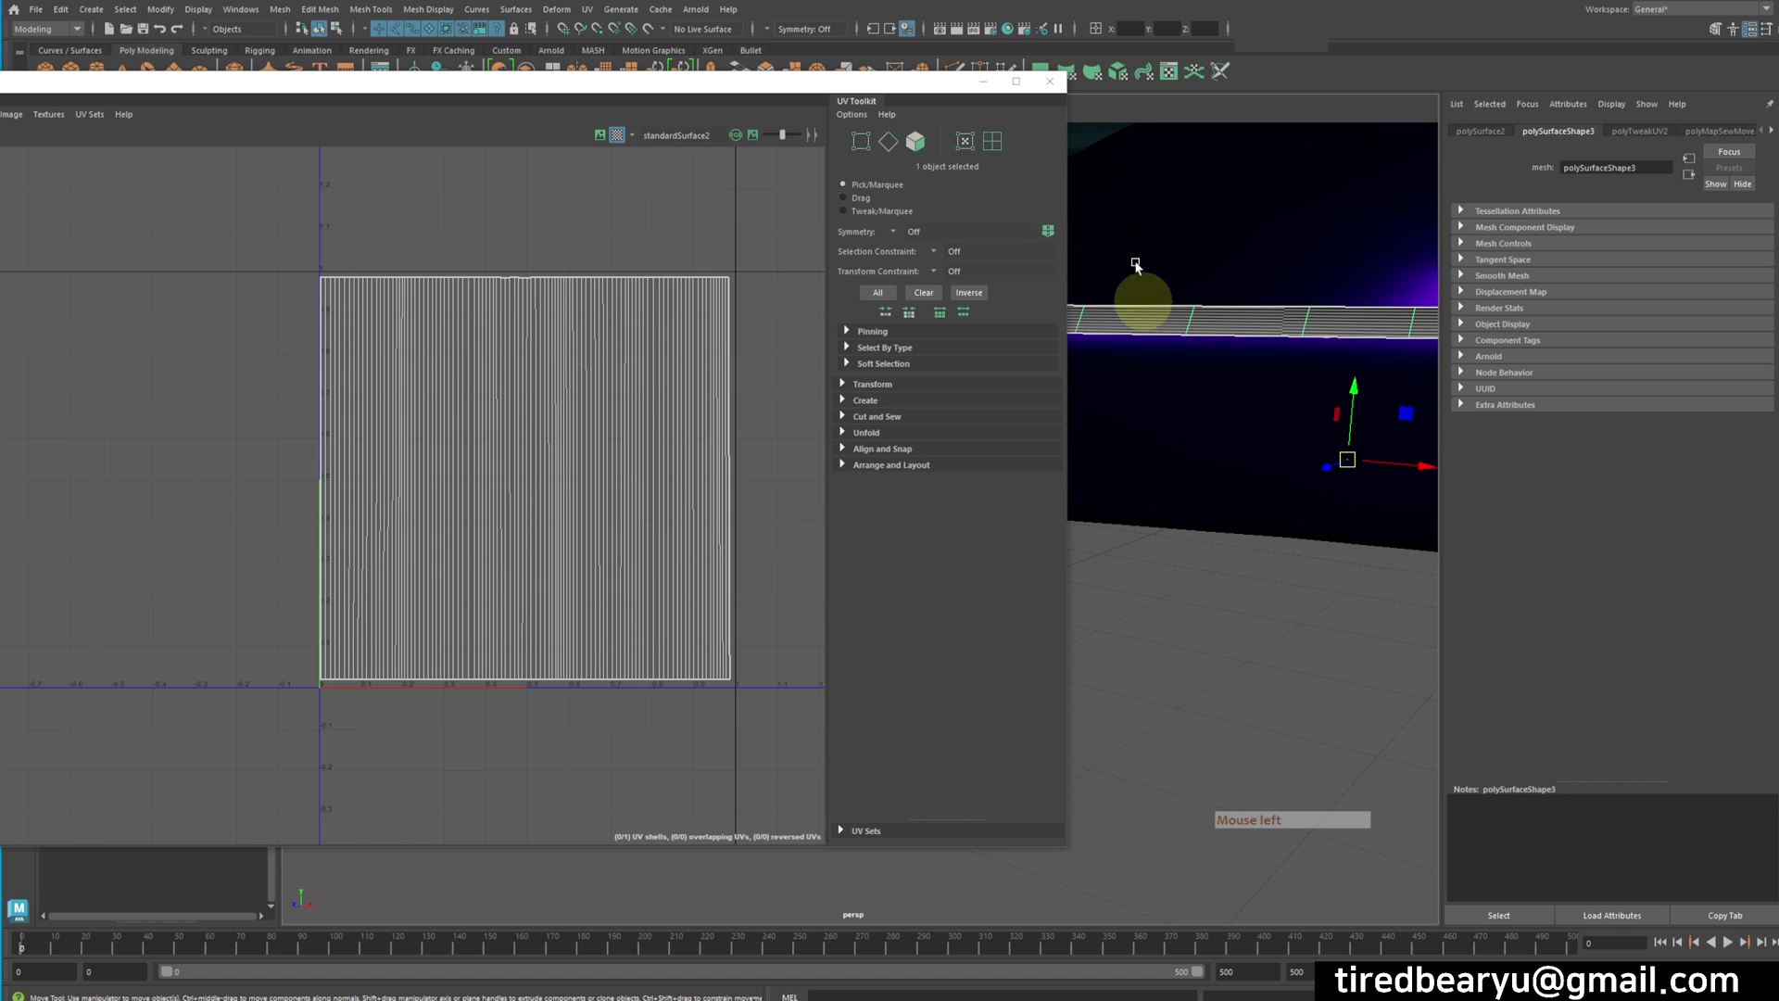
click(1049, 87)
Select the band around the car body and assign a new Standard Surface material to it
scroll(1140, 380, down, 4)
click(1071, 612)
alt+drag(1211, 627, 1102, 630)
alt+right_drag(1103, 630, 1094, 614)
alt+drag(1095, 615, 1154, 631)
alt+drag(1244, 564, 1218, 541)
key(q)
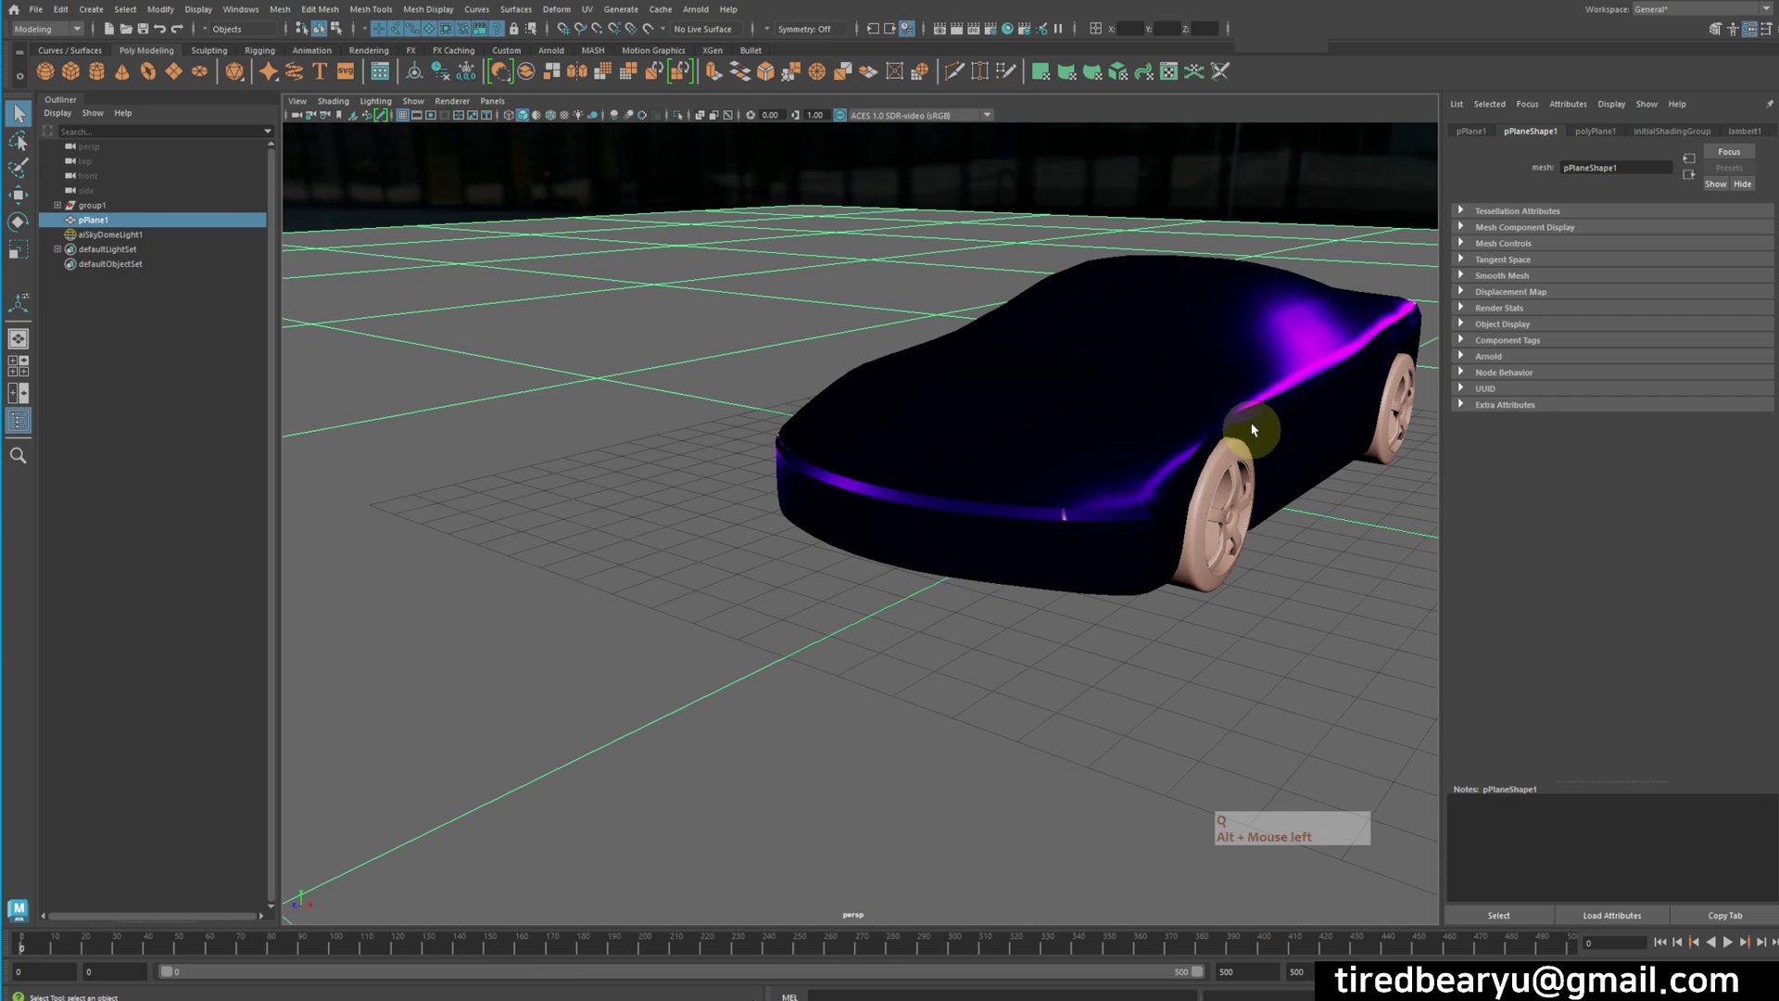
click(1260, 411)
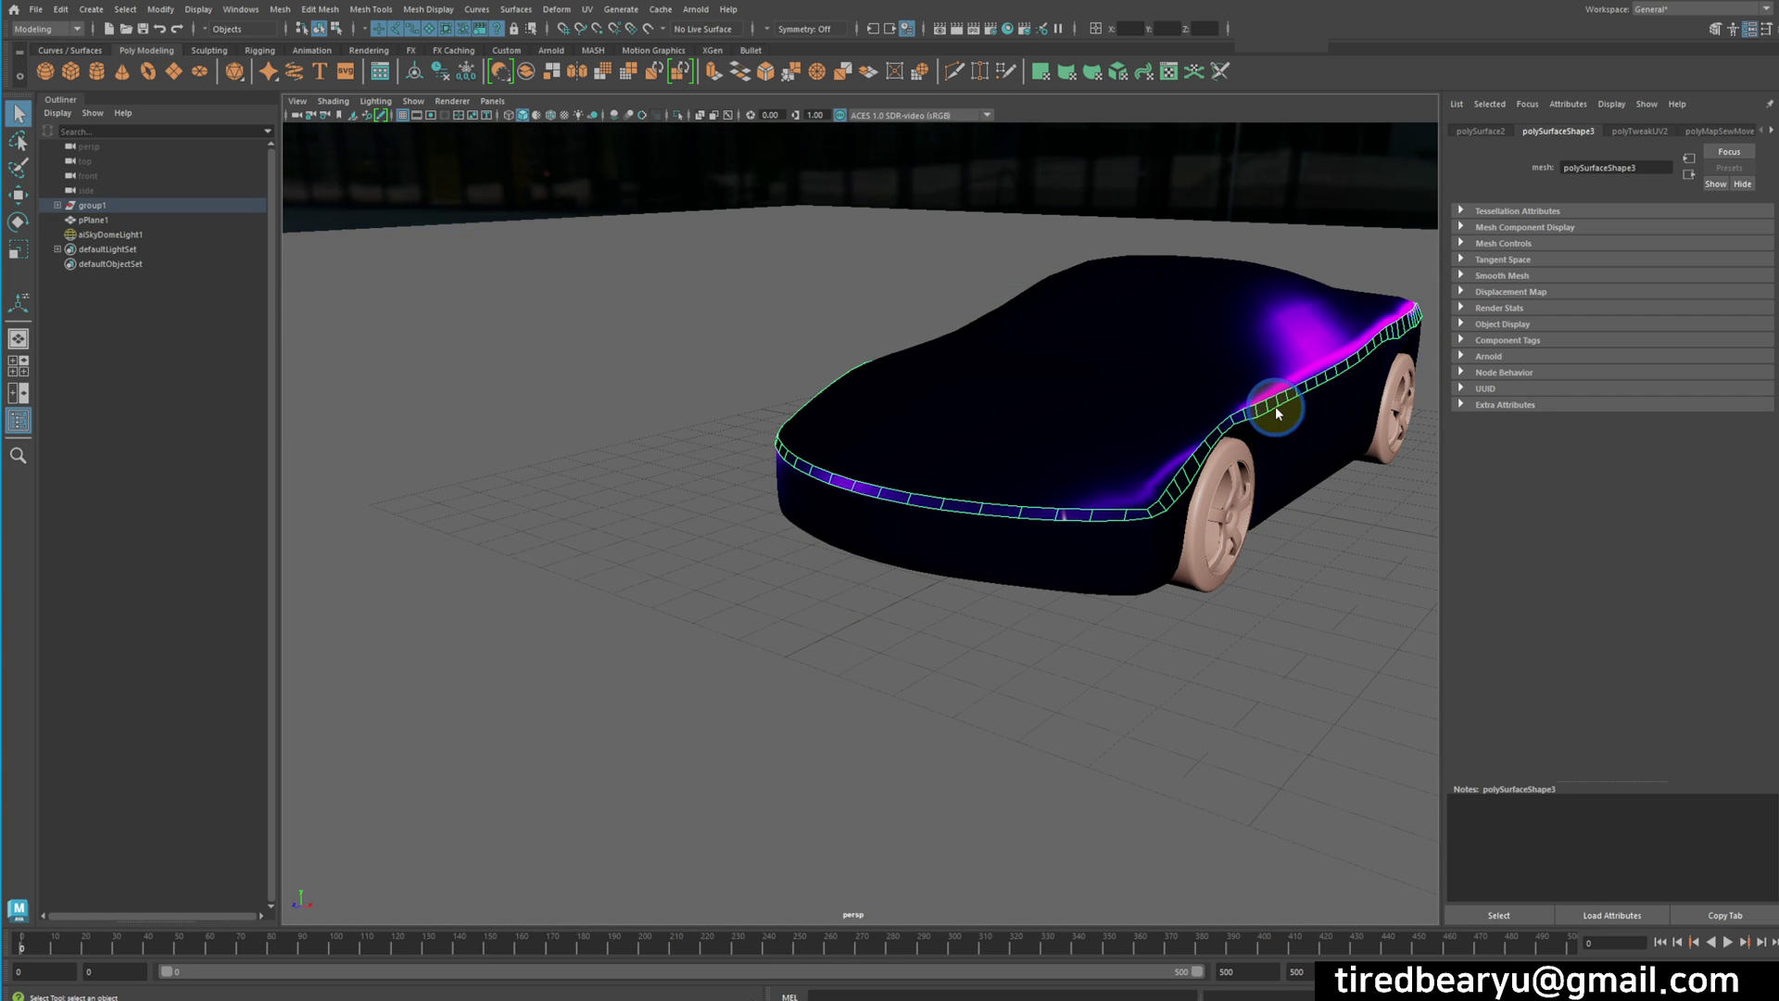
right_click(1275, 413)
mouse_move(1327, 814)
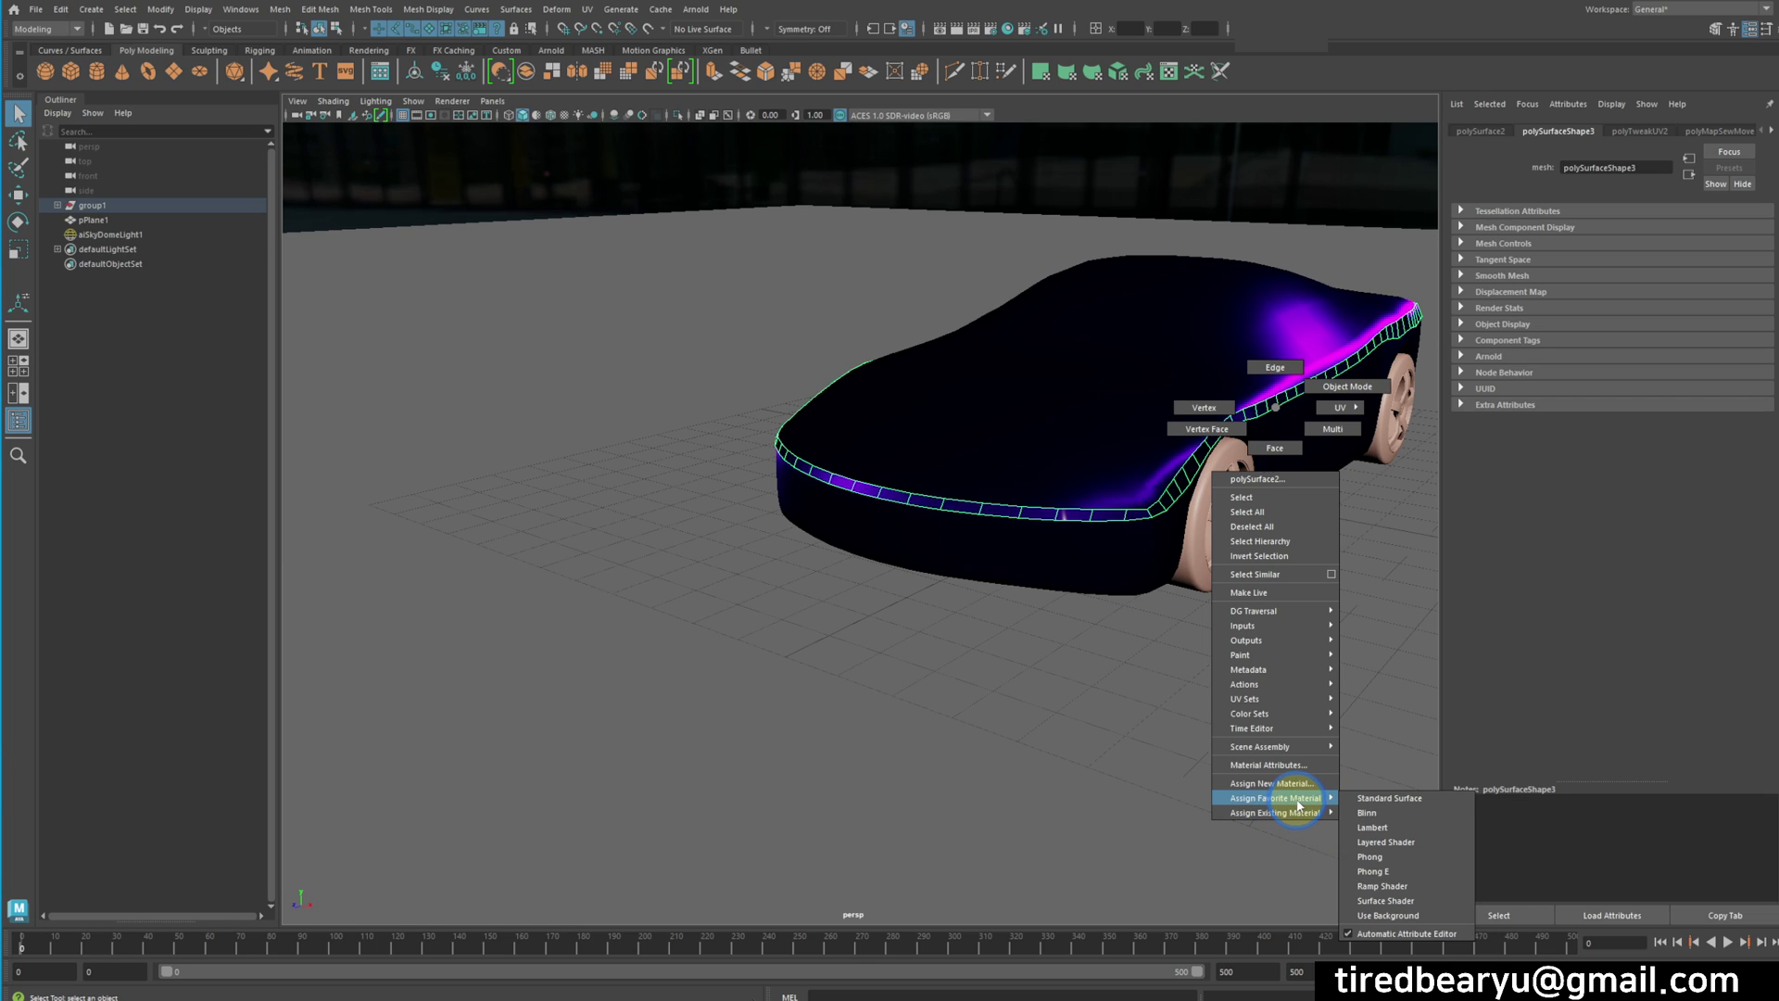
click(1404, 806)
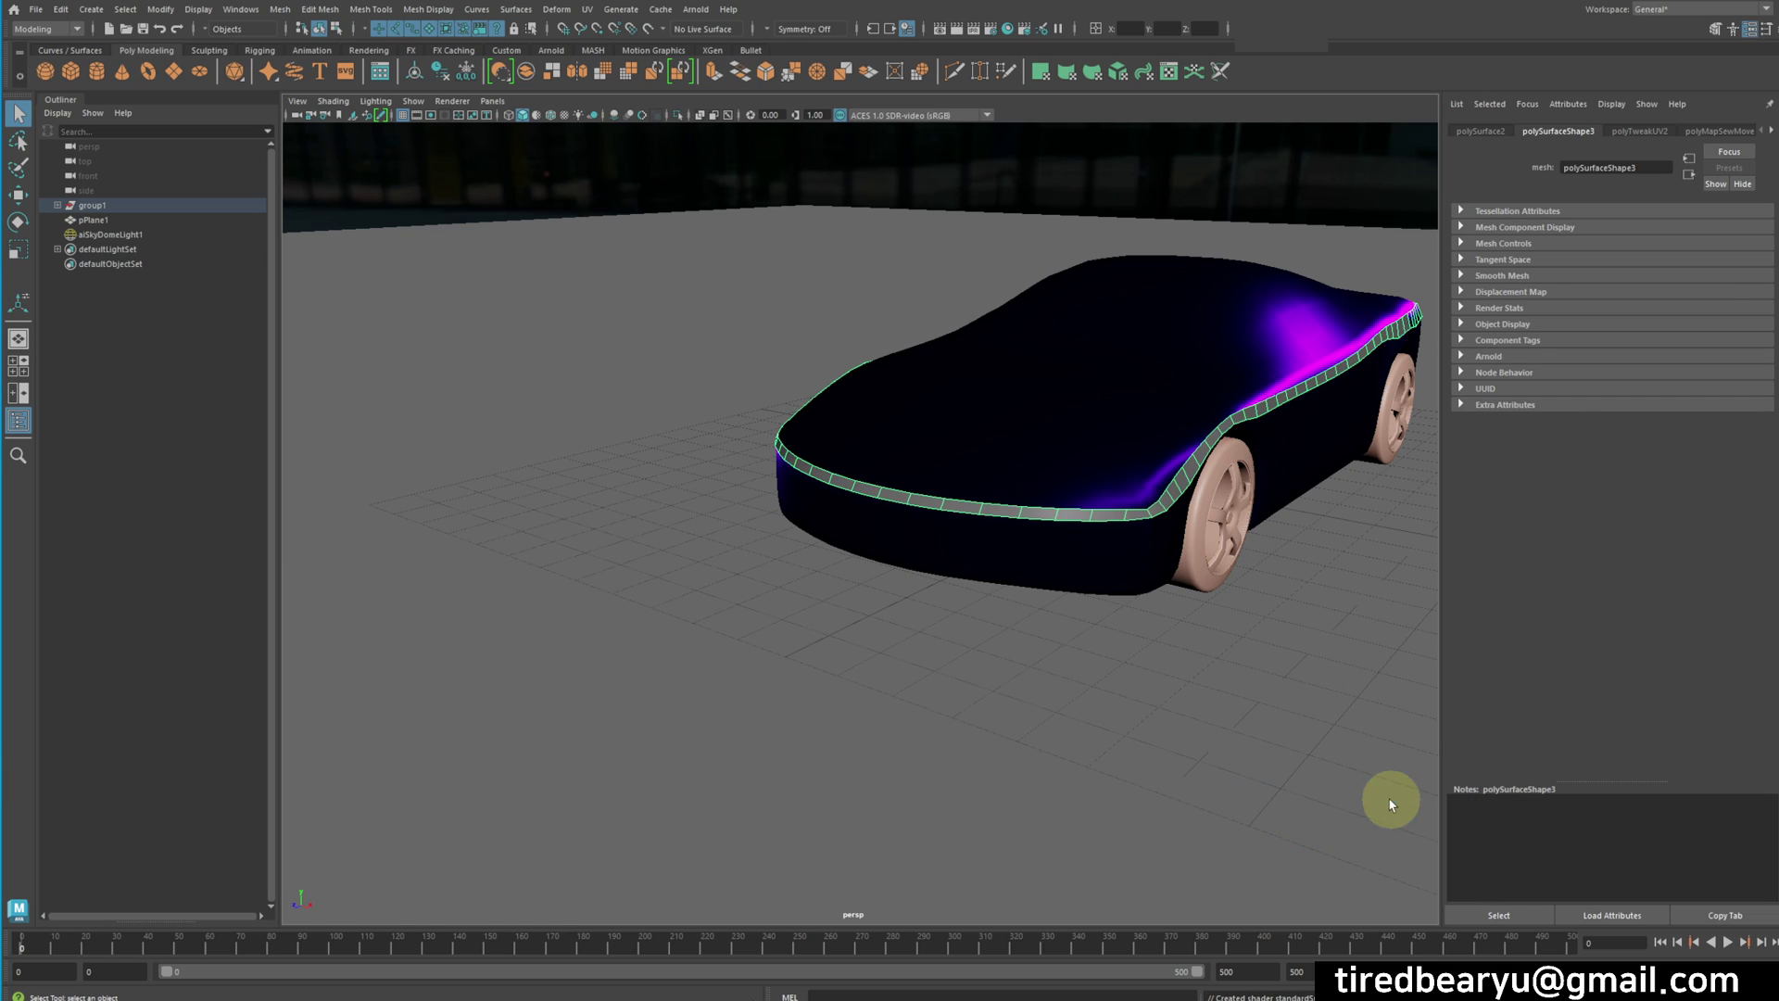
Set the emission weight of the band's new material to 1
alt+middle_drag(1390, 802, 1176, 703)
mouse_move(1175, 703)
alt+right_down()
mouse_move(1239, 703)
mouse_move(1179, 714)
alt+right_up()
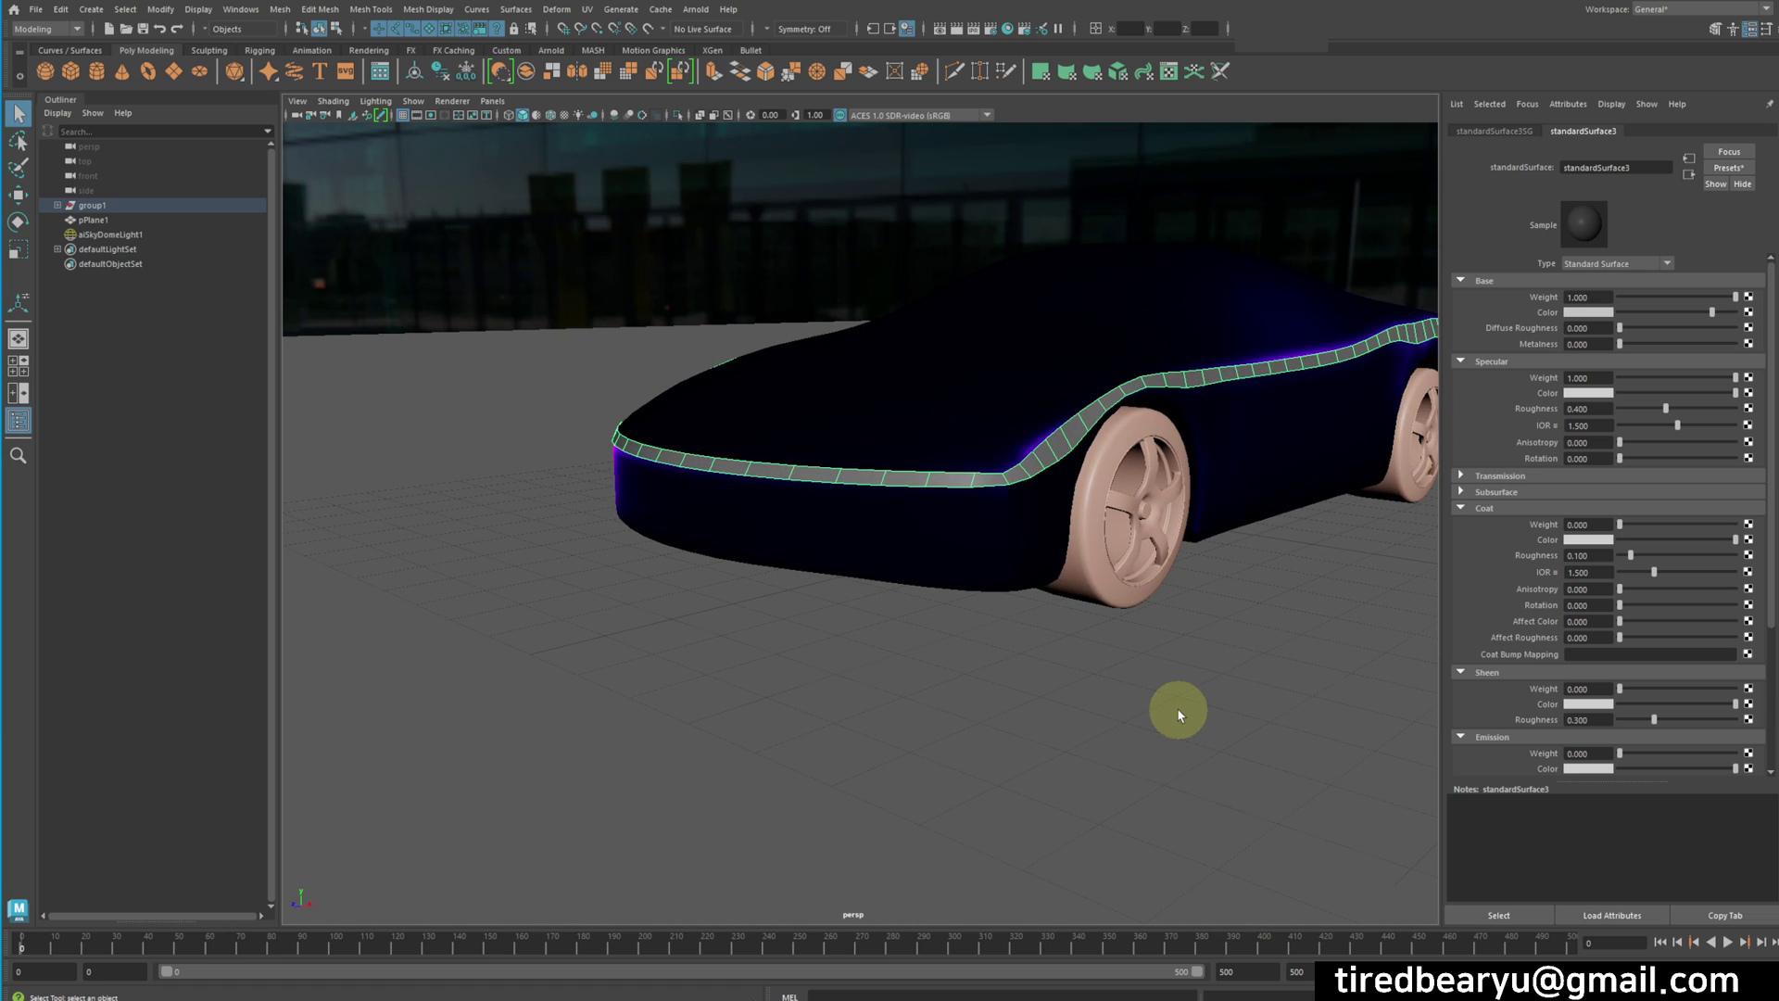
scroll(1552, 734, down, 3)
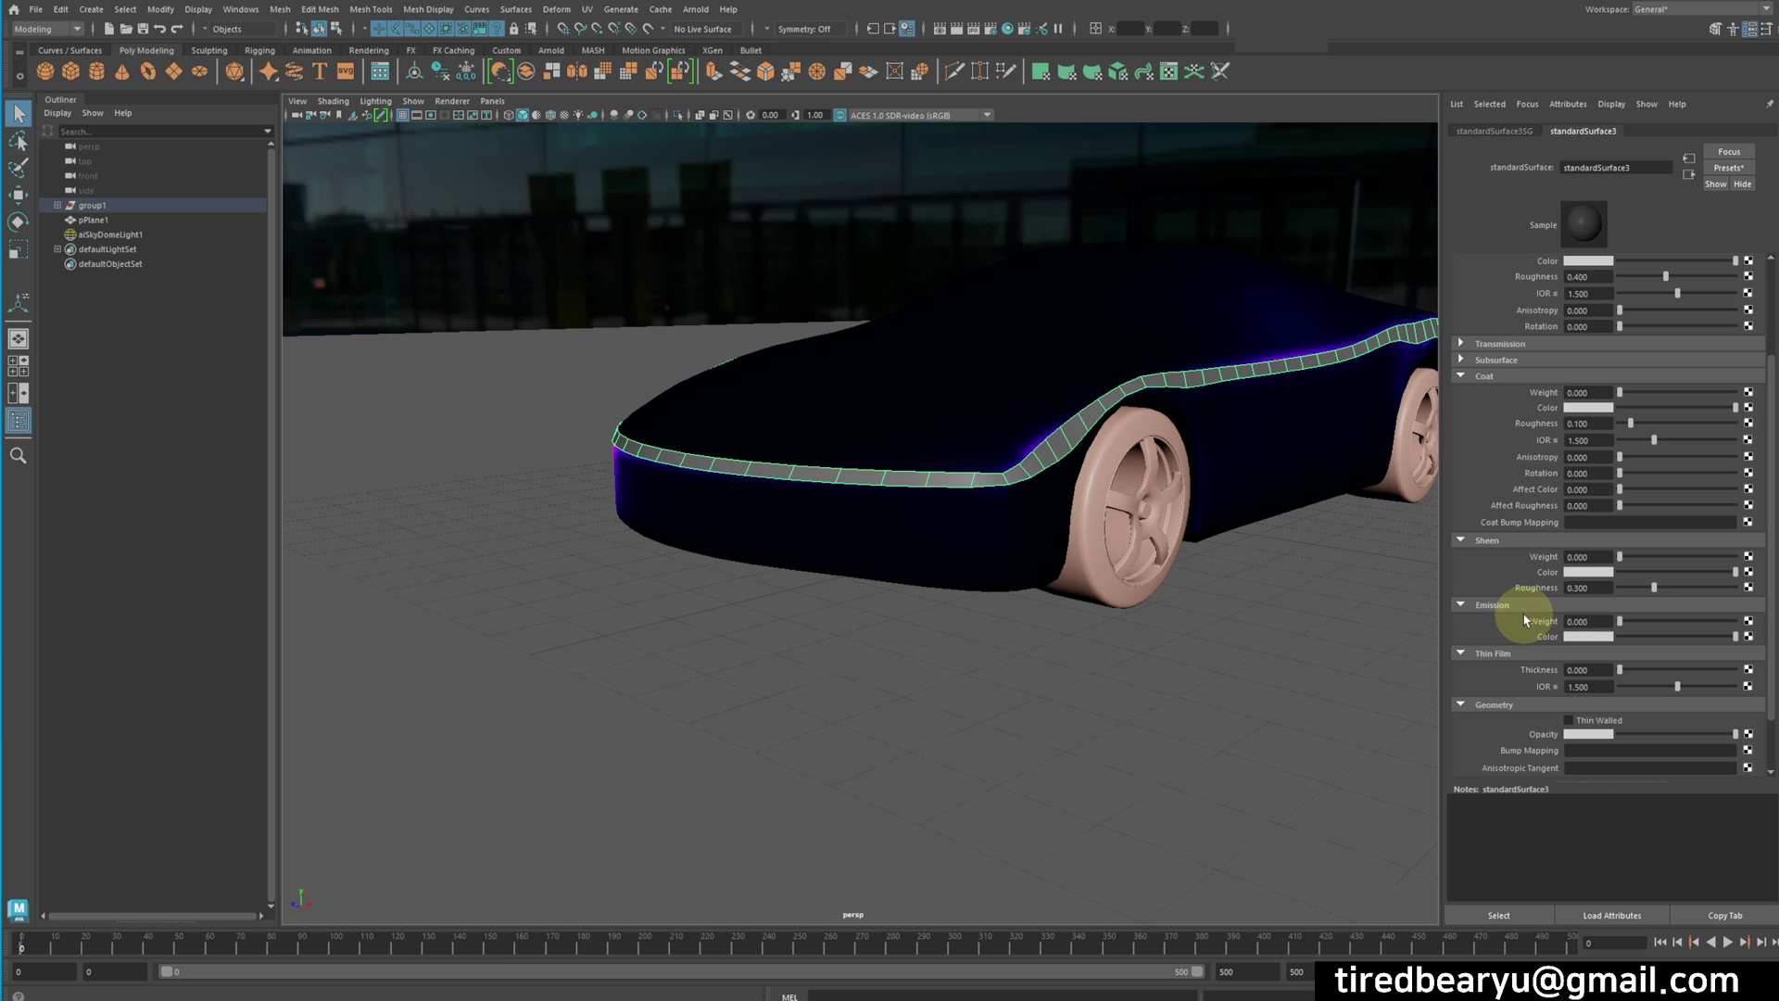
drag(1622, 621, 1776, 623)
Deselect the band and render the car from a front three-quarter view in Arnold RenderView
alt+drag(1230, 632, 1066, 601)
alt+drag(1198, 445, 1251, 469)
click(1305, 524)
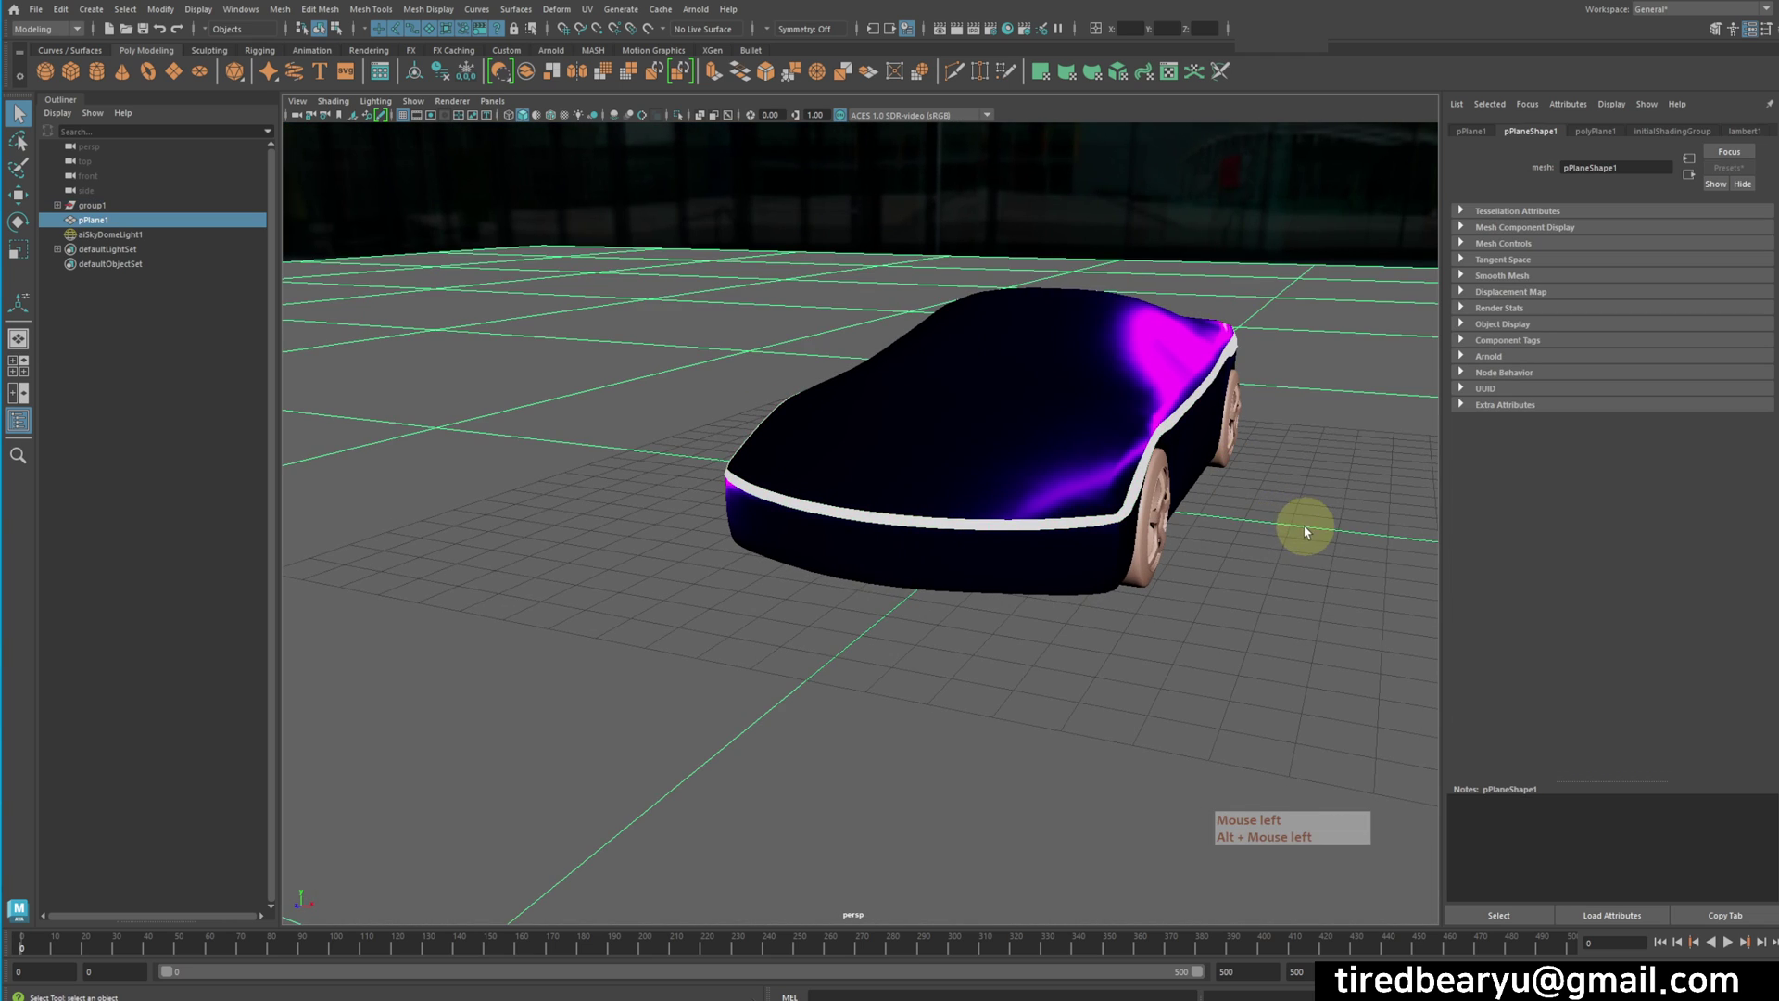
alt+drag(1306, 528, 1251, 528)
click(695, 9)
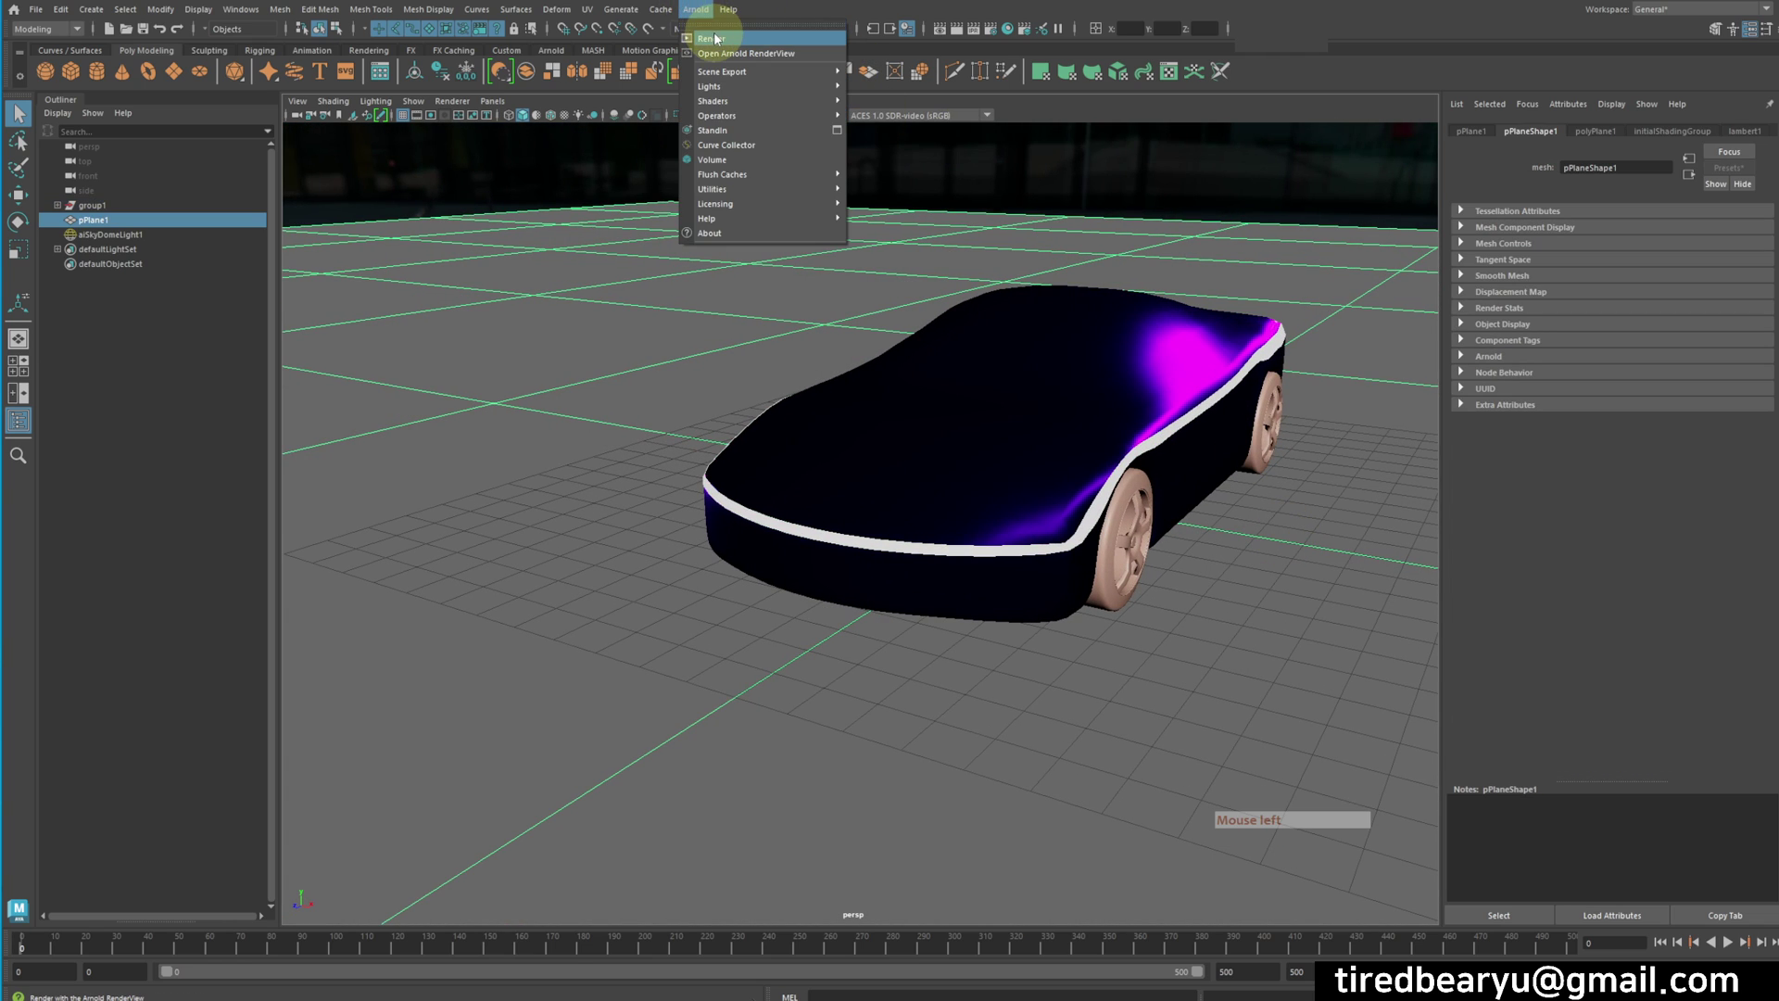
click(708, 30)
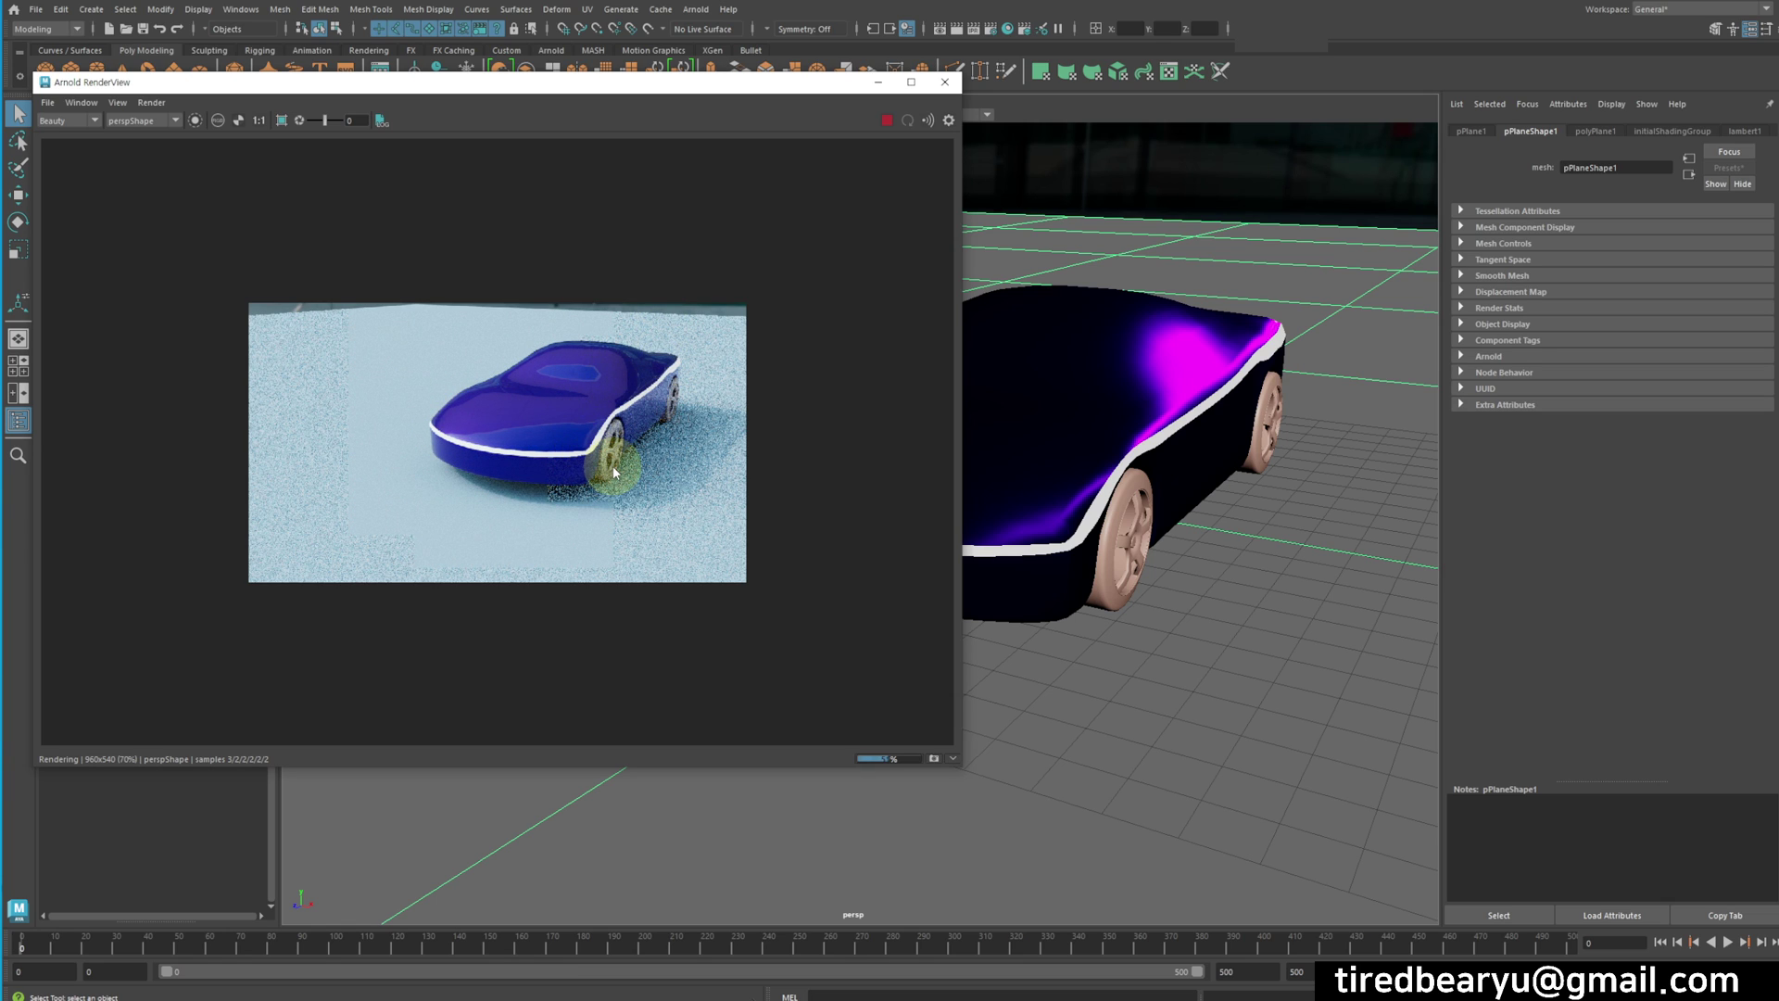
scroll(608, 484, up, 5)
scroll(623, 485, down, 6)
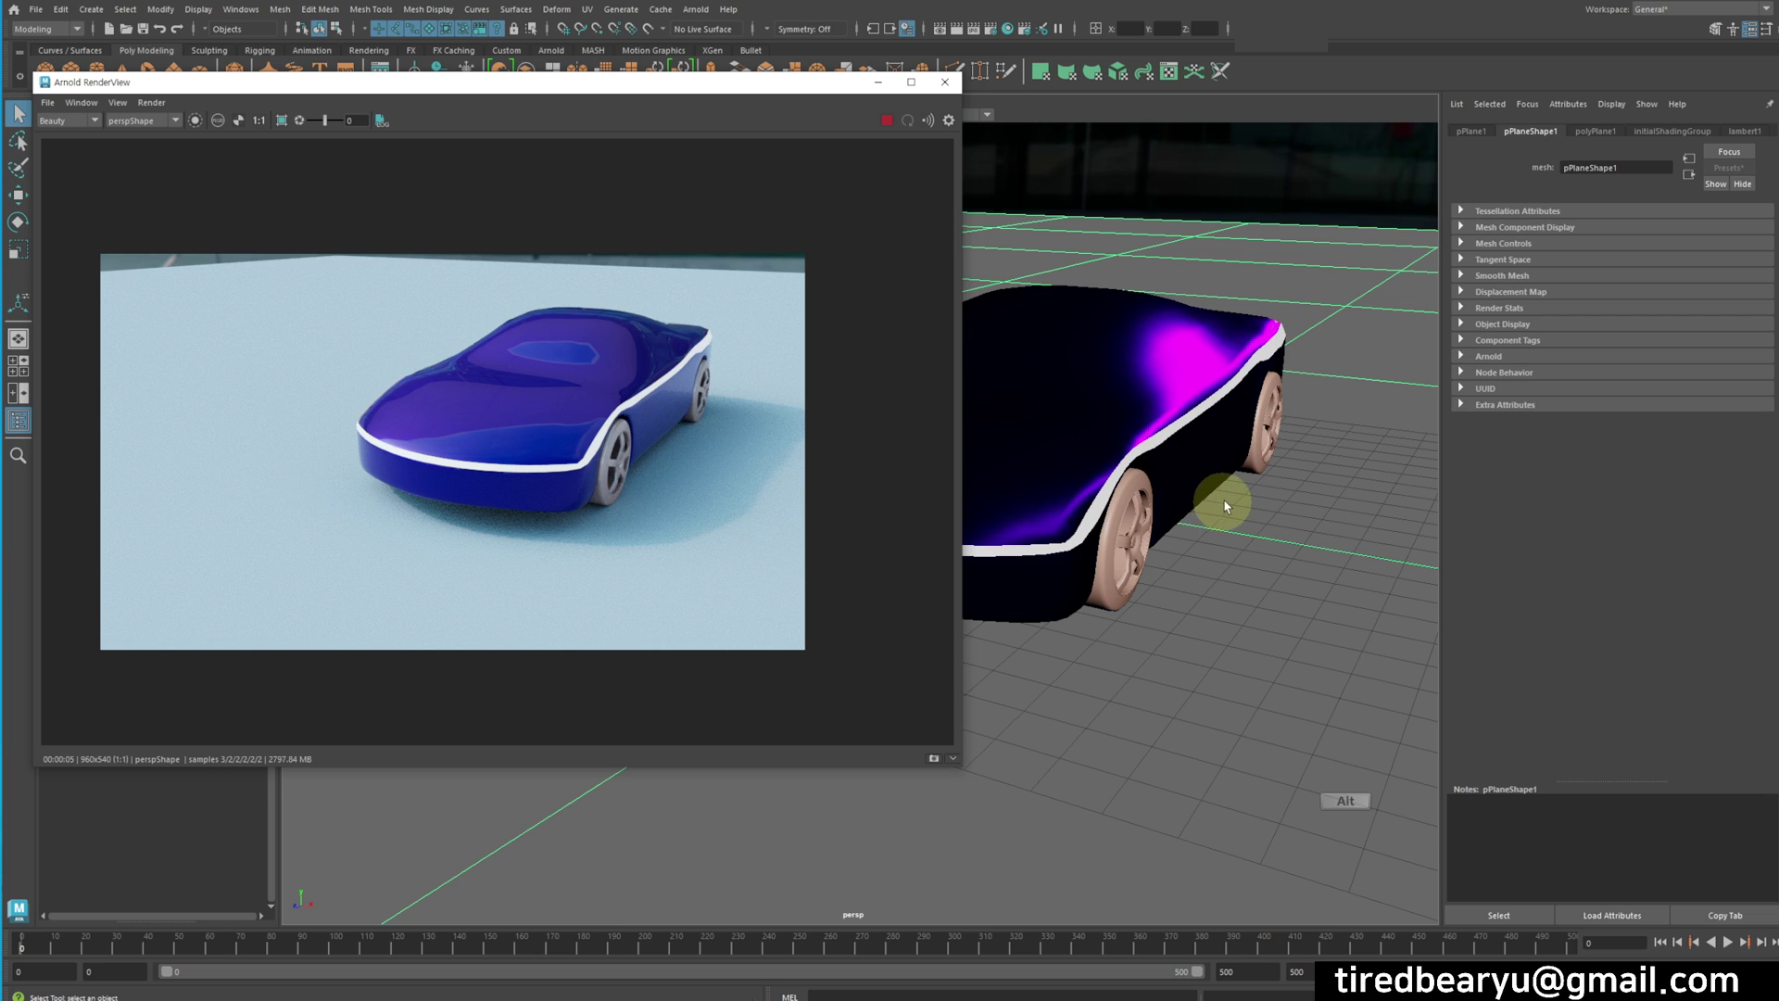
Select the glowing band on the car and delete its construction history
alt+drag(1223, 508, 1310, 448)
click(1206, 451)
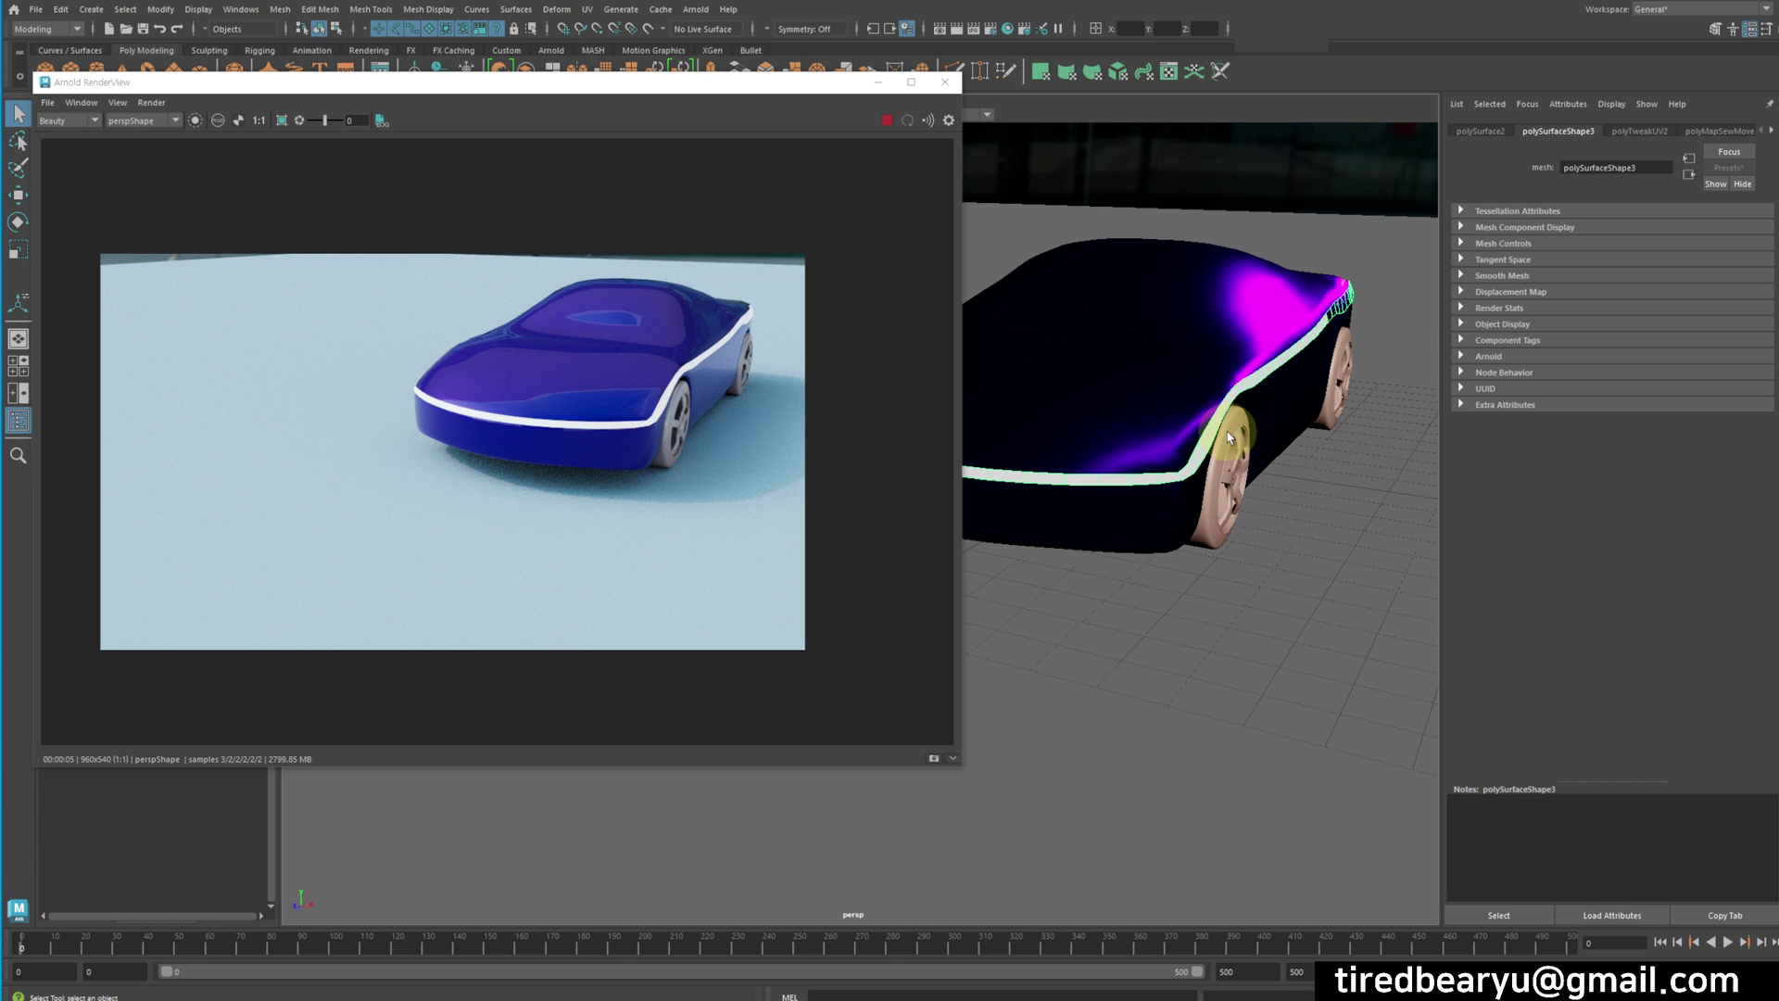
alt+right_drag(1216, 452, 1296, 451)
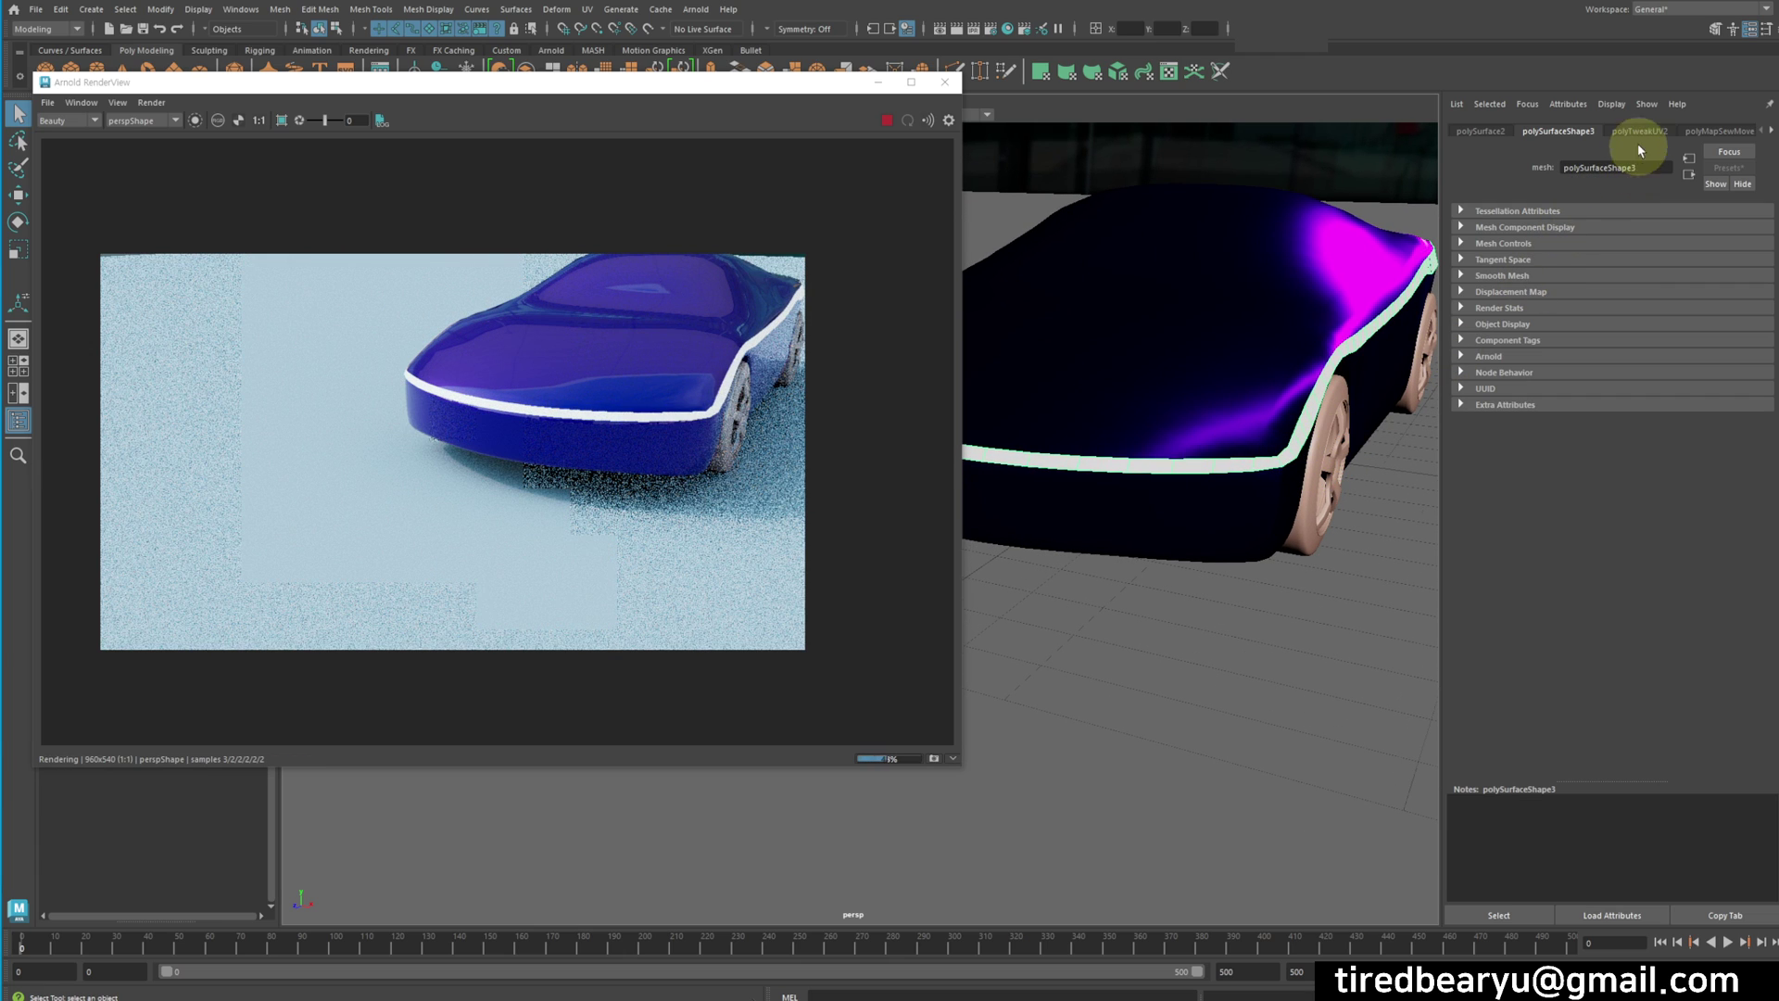
click(1760, 131)
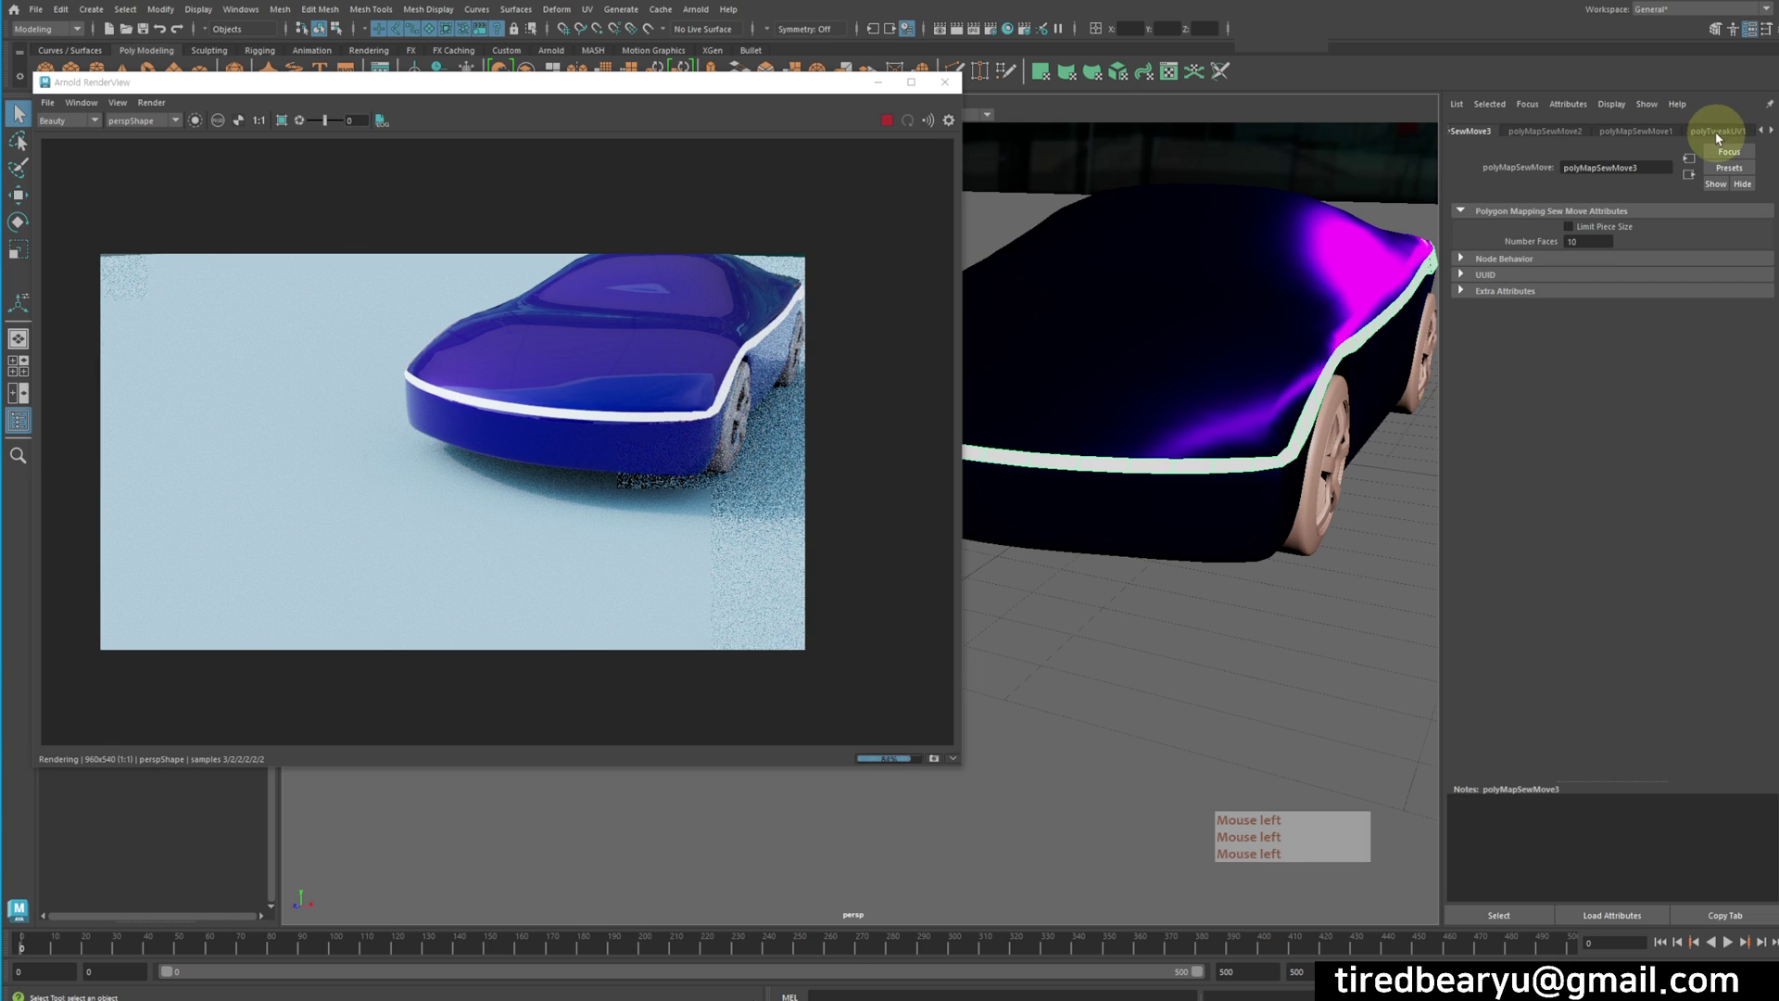
key(ctrl+a)
key(ctrl+a)
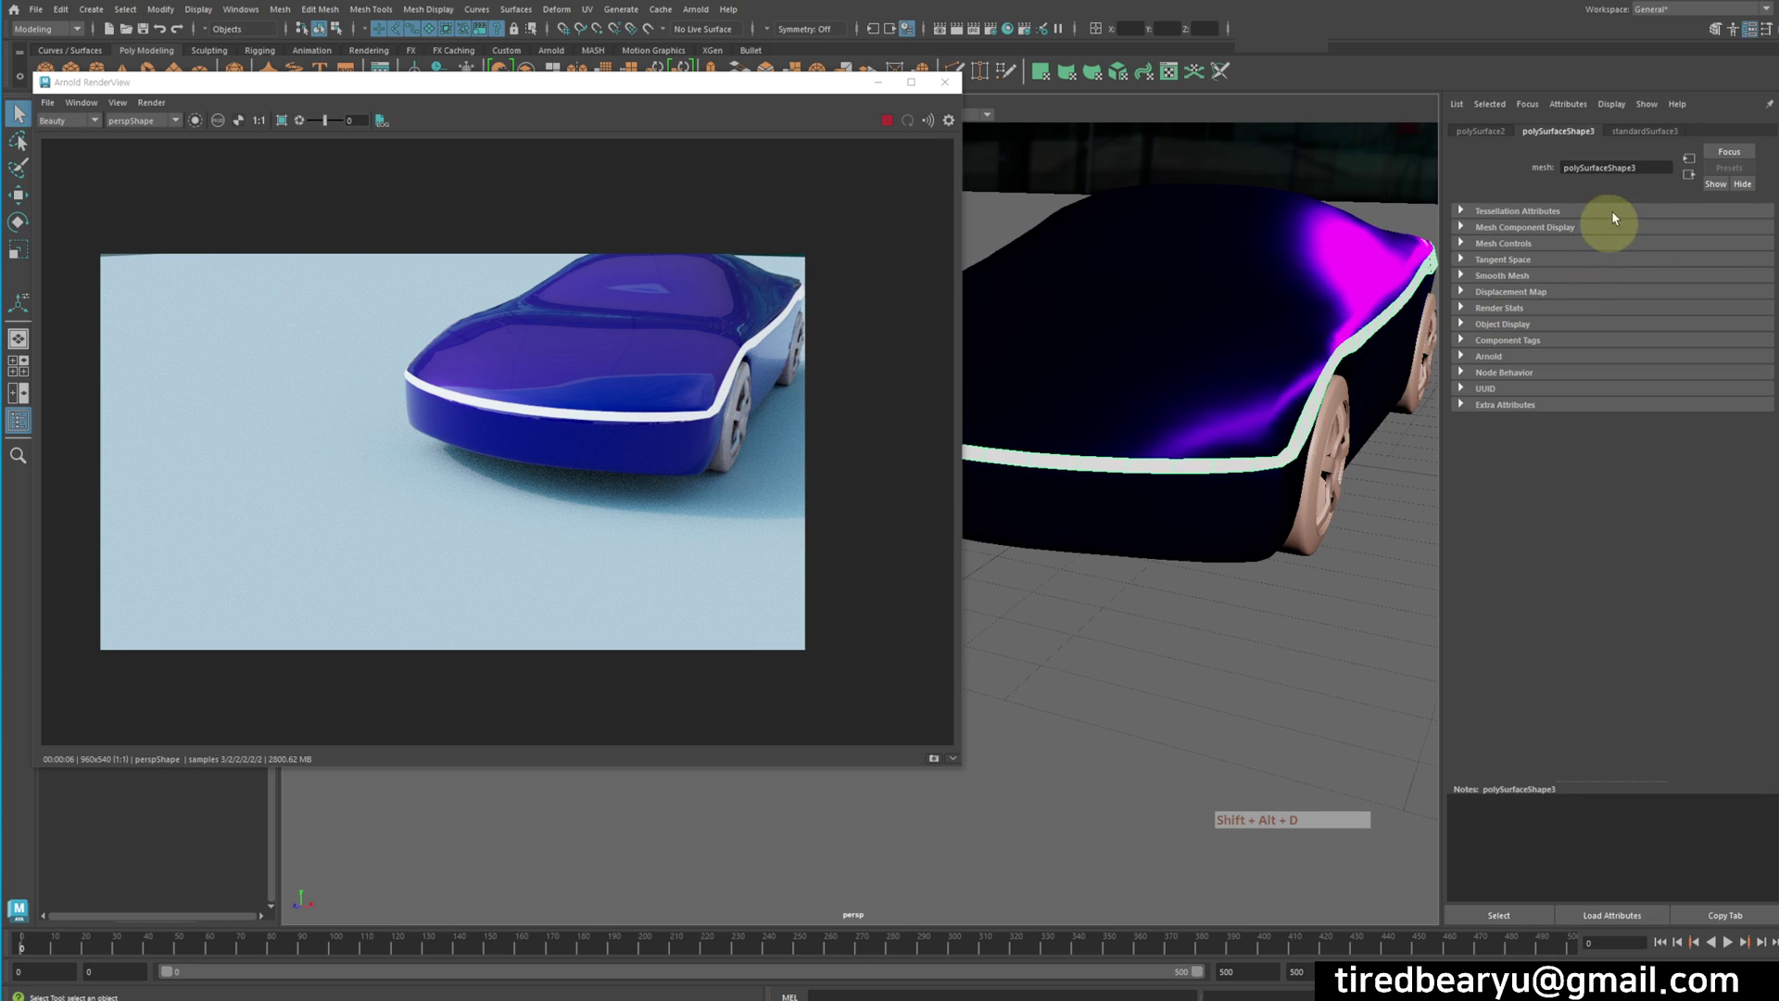
Raise the band material's emission weight to 10 and examine the car's front in the updated render
click(1635, 130)
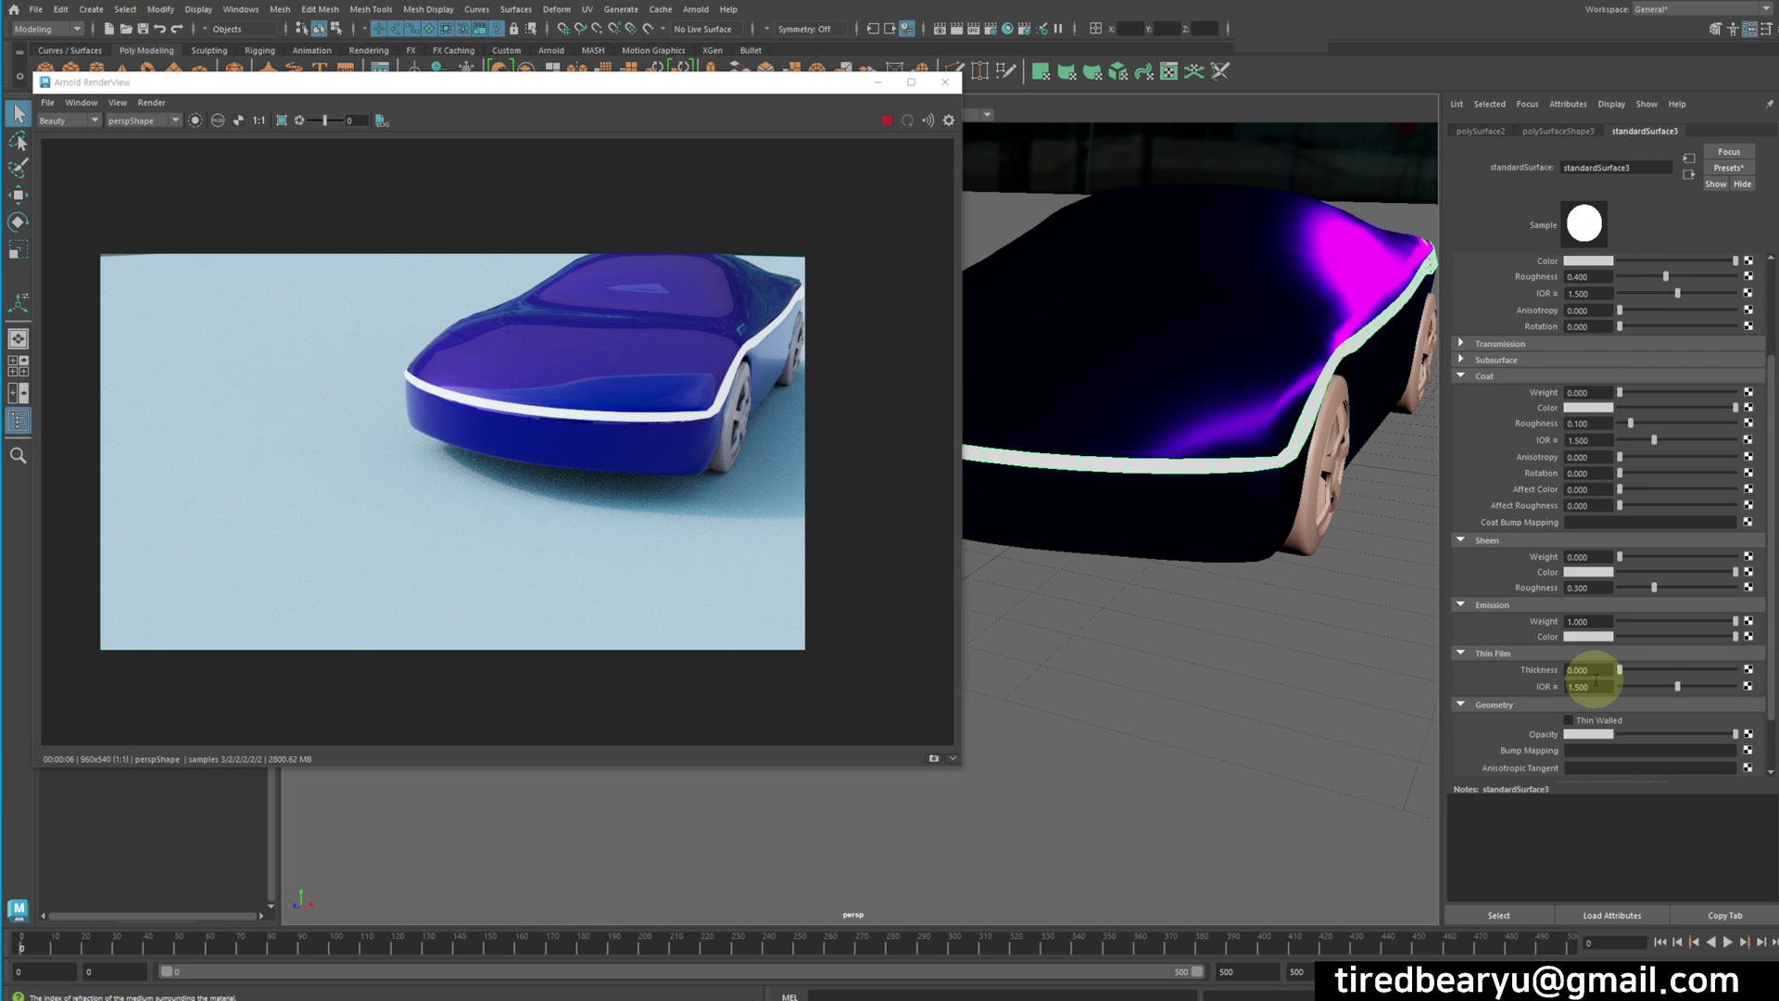
text(10)
key(Return)
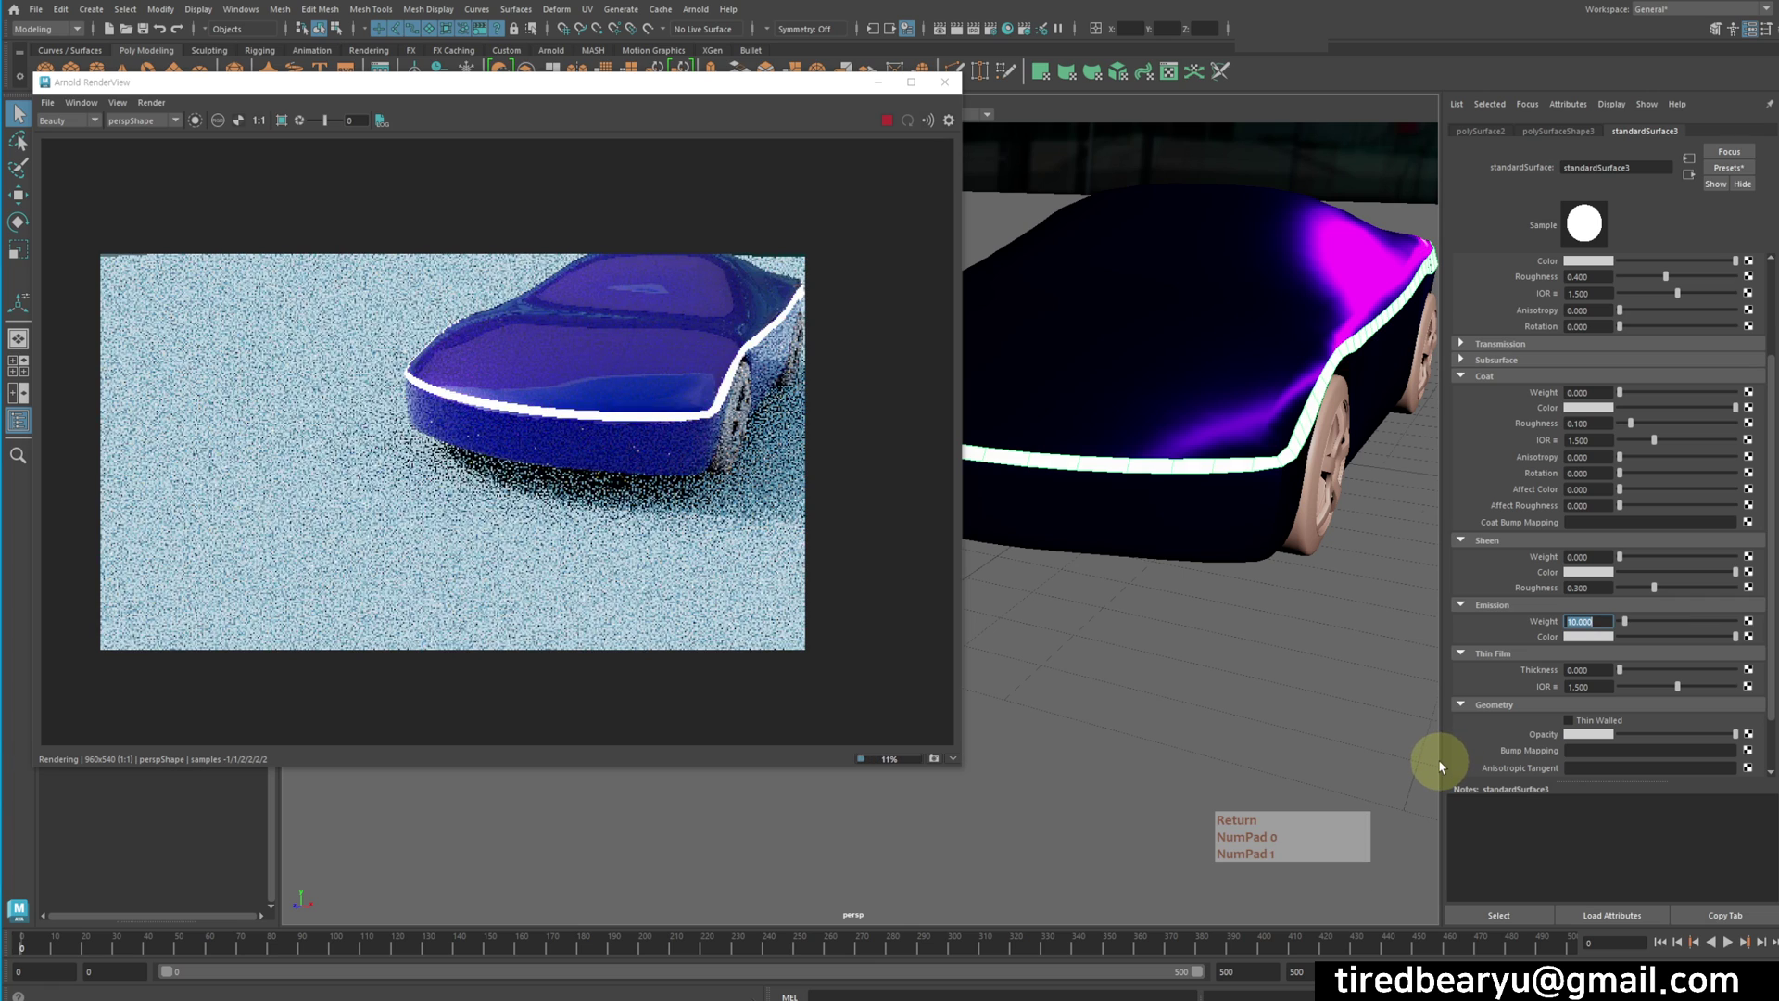
alt+right_drag(604, 477, 821, 486)
alt+middle_drag(674, 482, 663, 560)
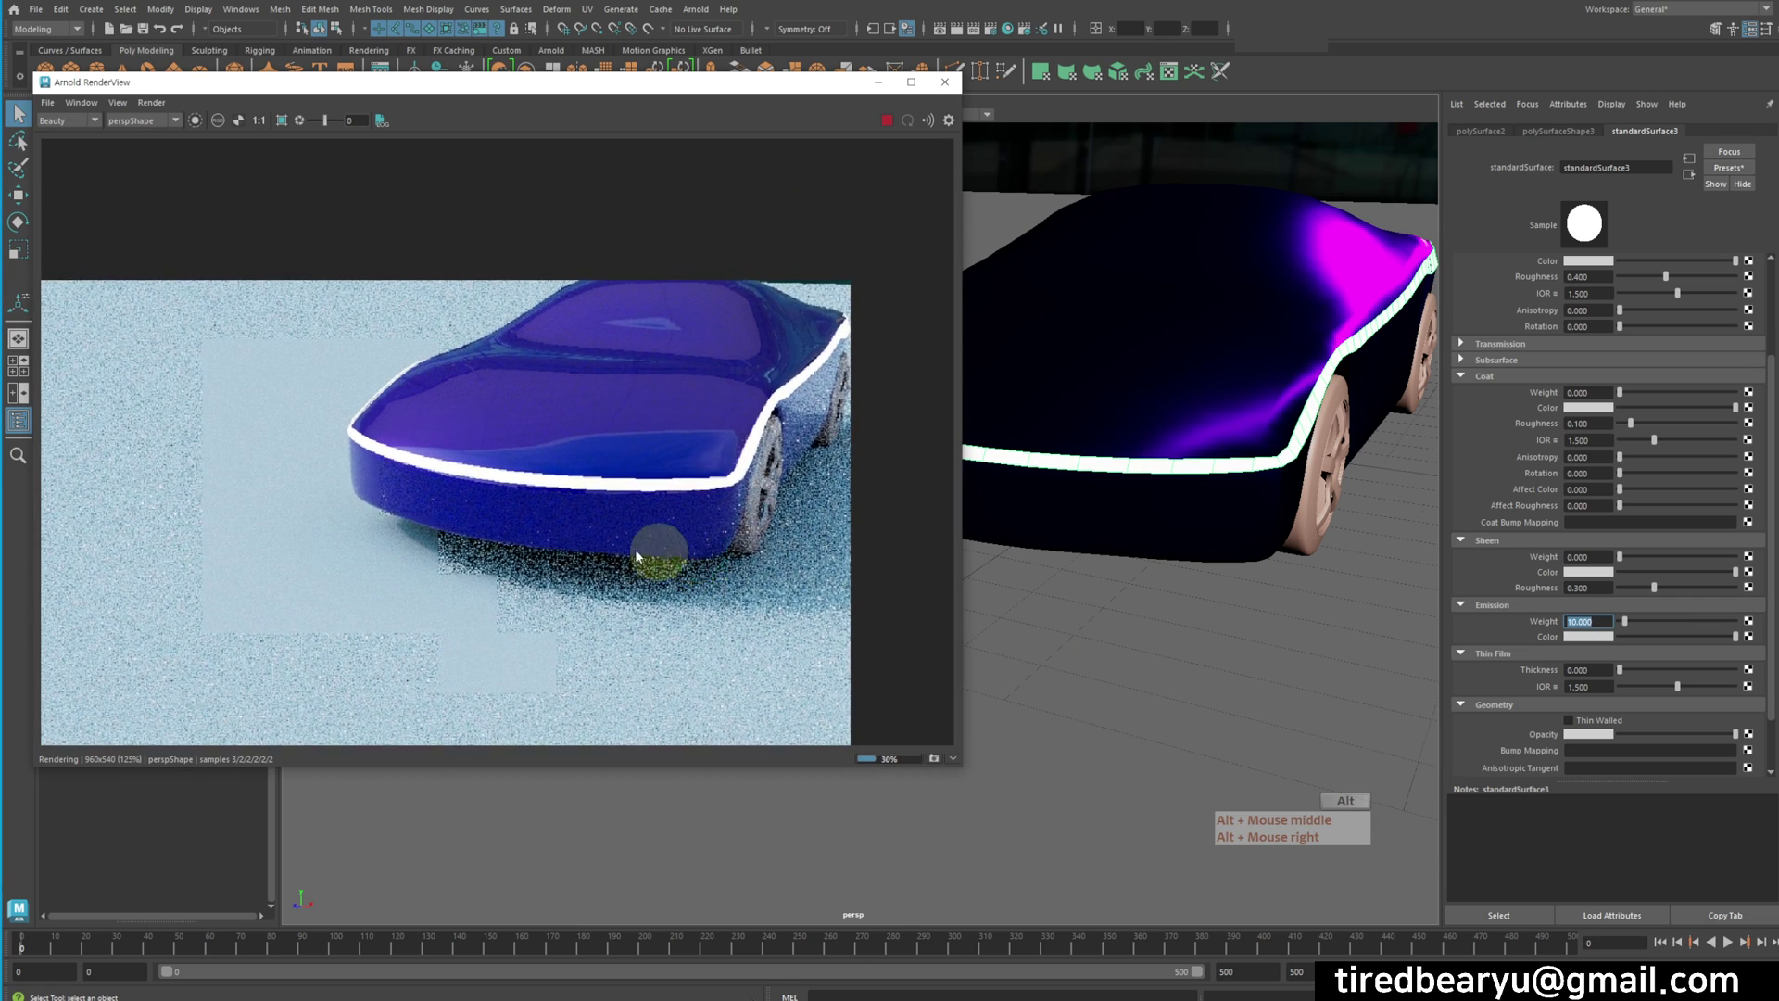
Try an emission weight of 100 on the band's material and examine the band closely in the updated render
alt+right_drag(582, 555, 959, 556)
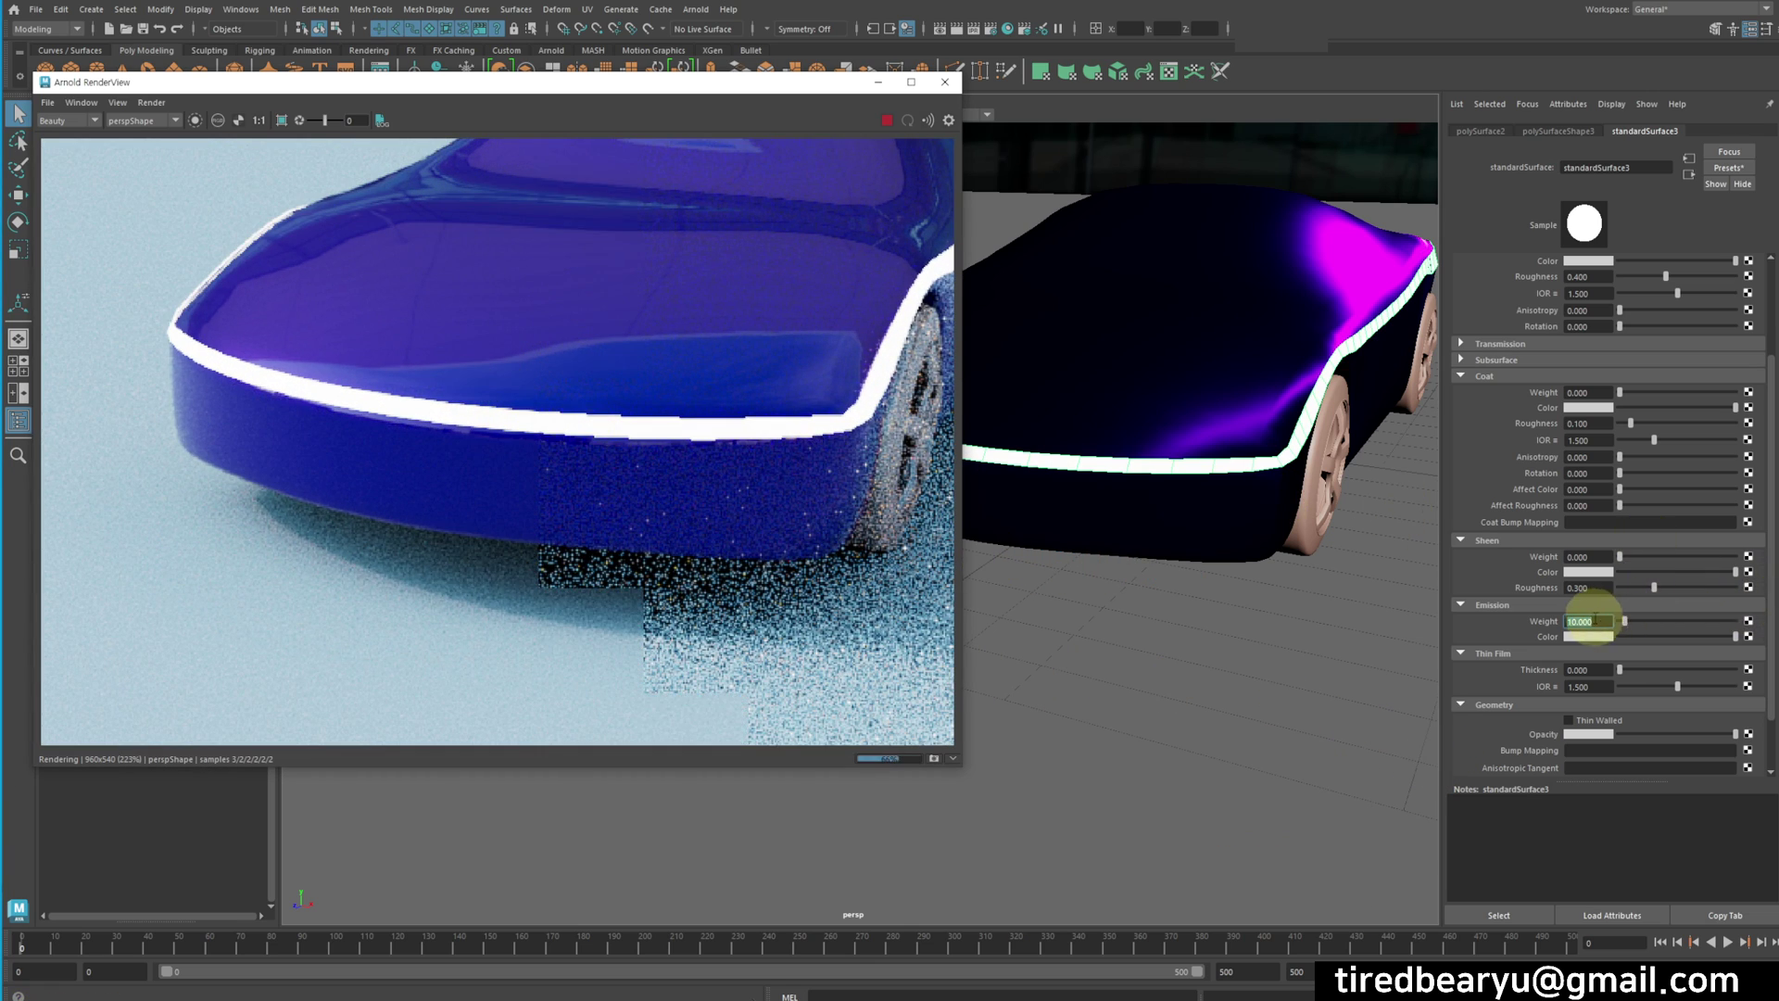
click(1545, 626)
text(1)
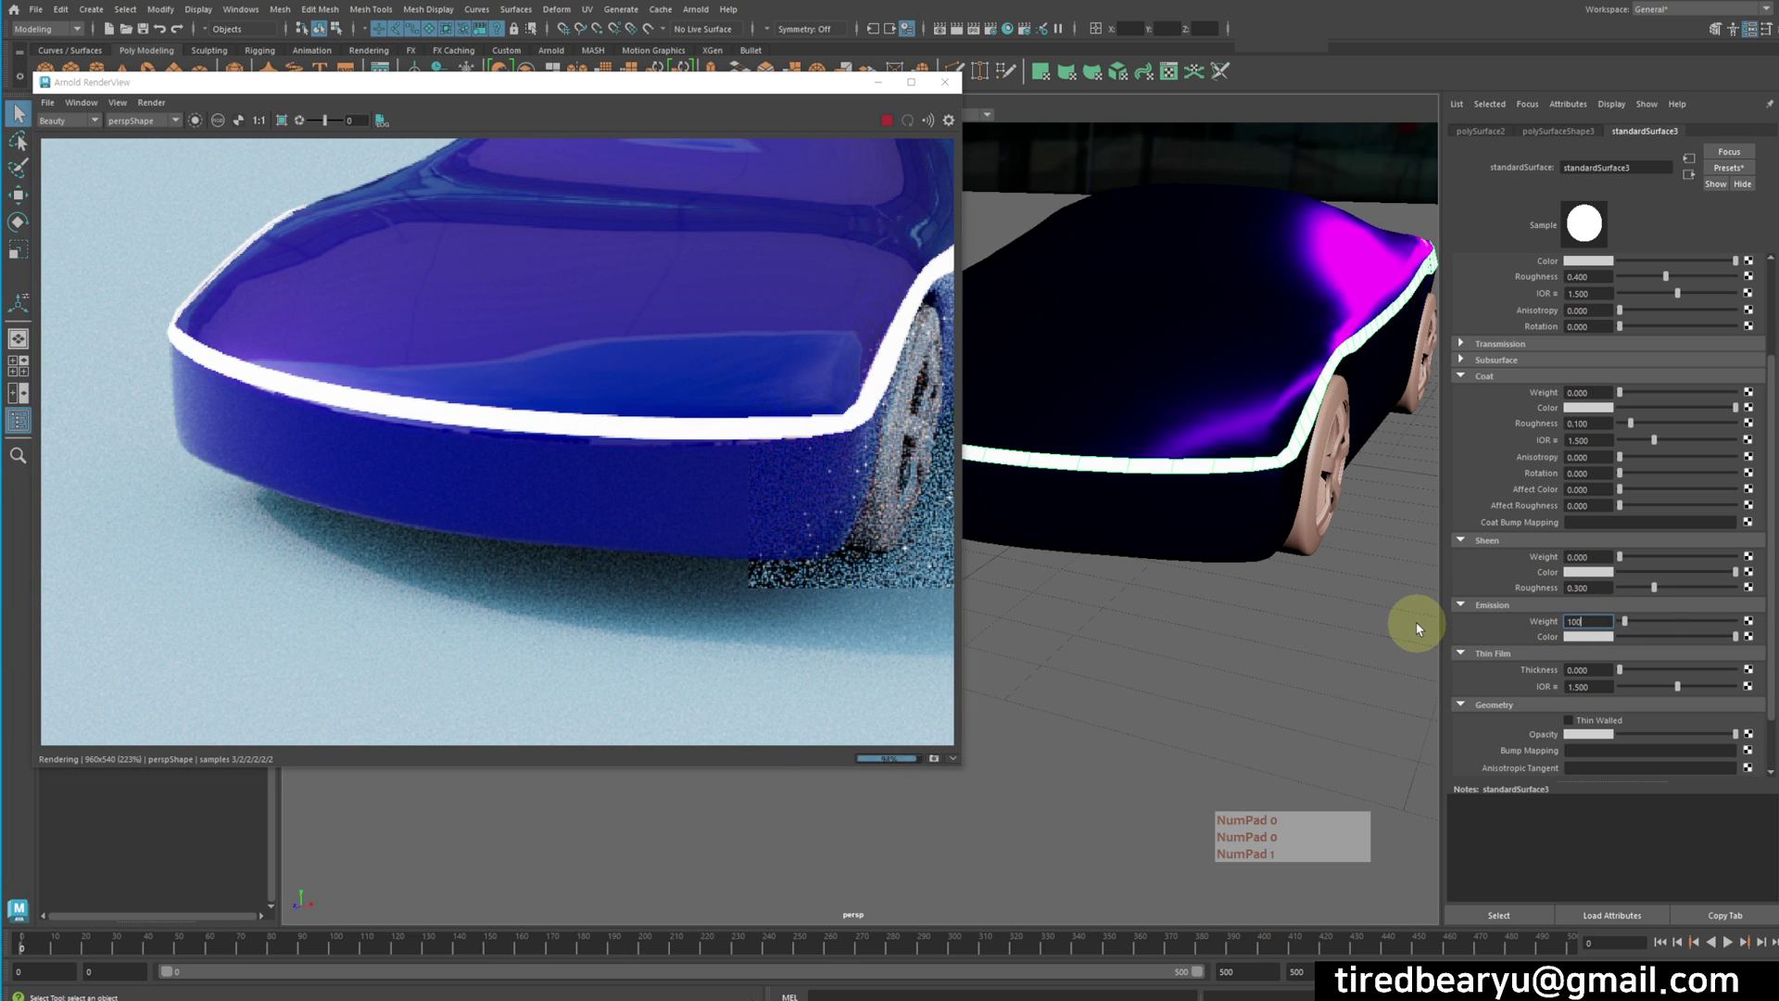
text(00)
key(Return)
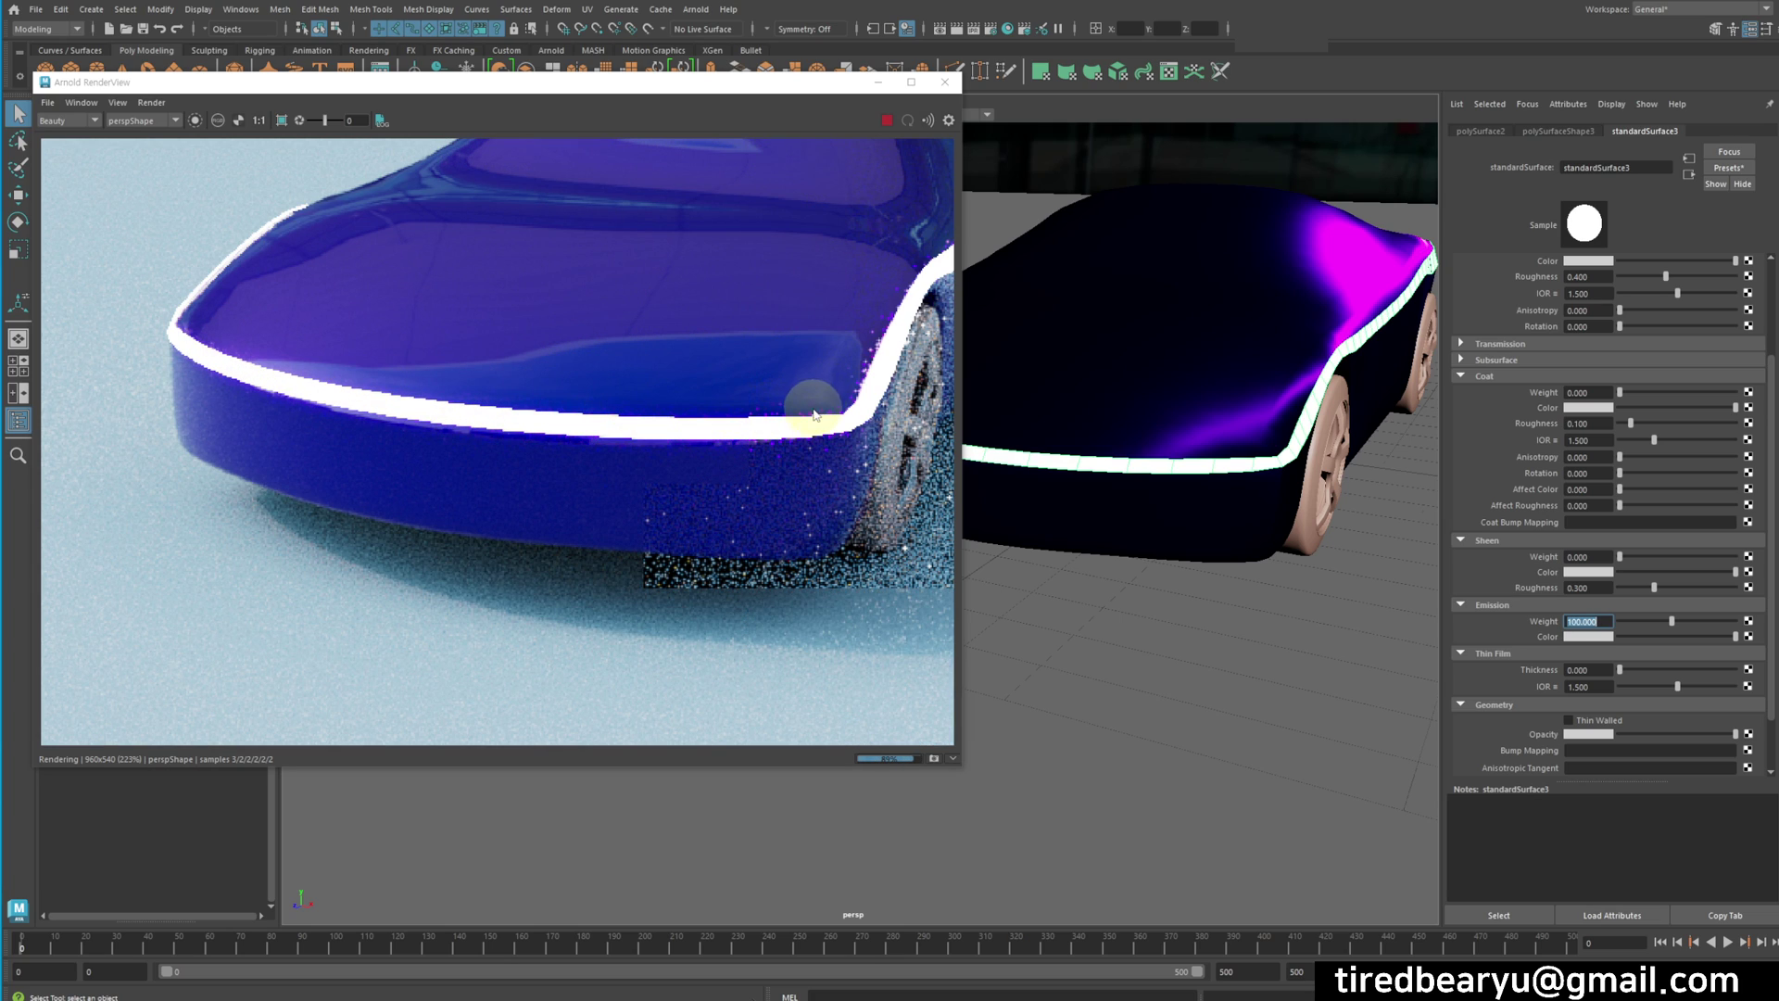
alt+right_drag(896, 396, 584, 346)
alt+middle_drag(840, 382, 722, 442)
alt+right_drag(724, 443, 454, 376)
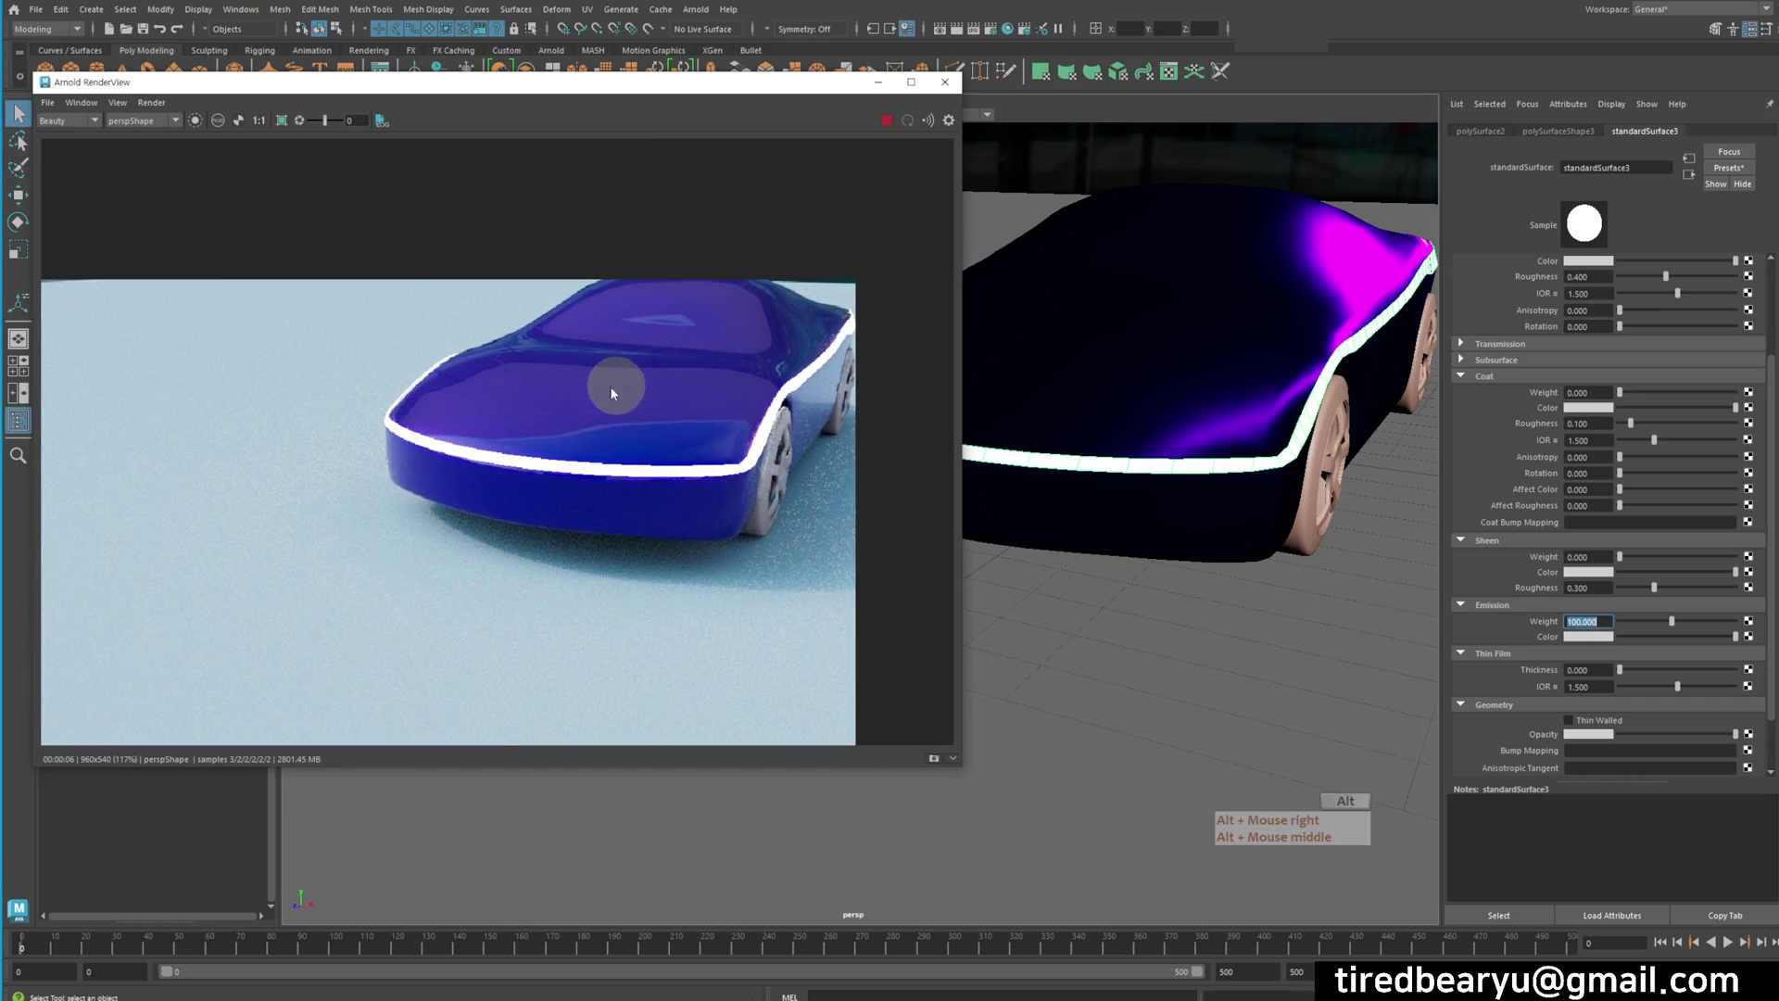
alt+middle_drag(619, 391, 615, 409)
Render the car from a higher front three-quarter view and set the band material's emission weight to 1
alt+drag(1260, 519, 1253, 429)
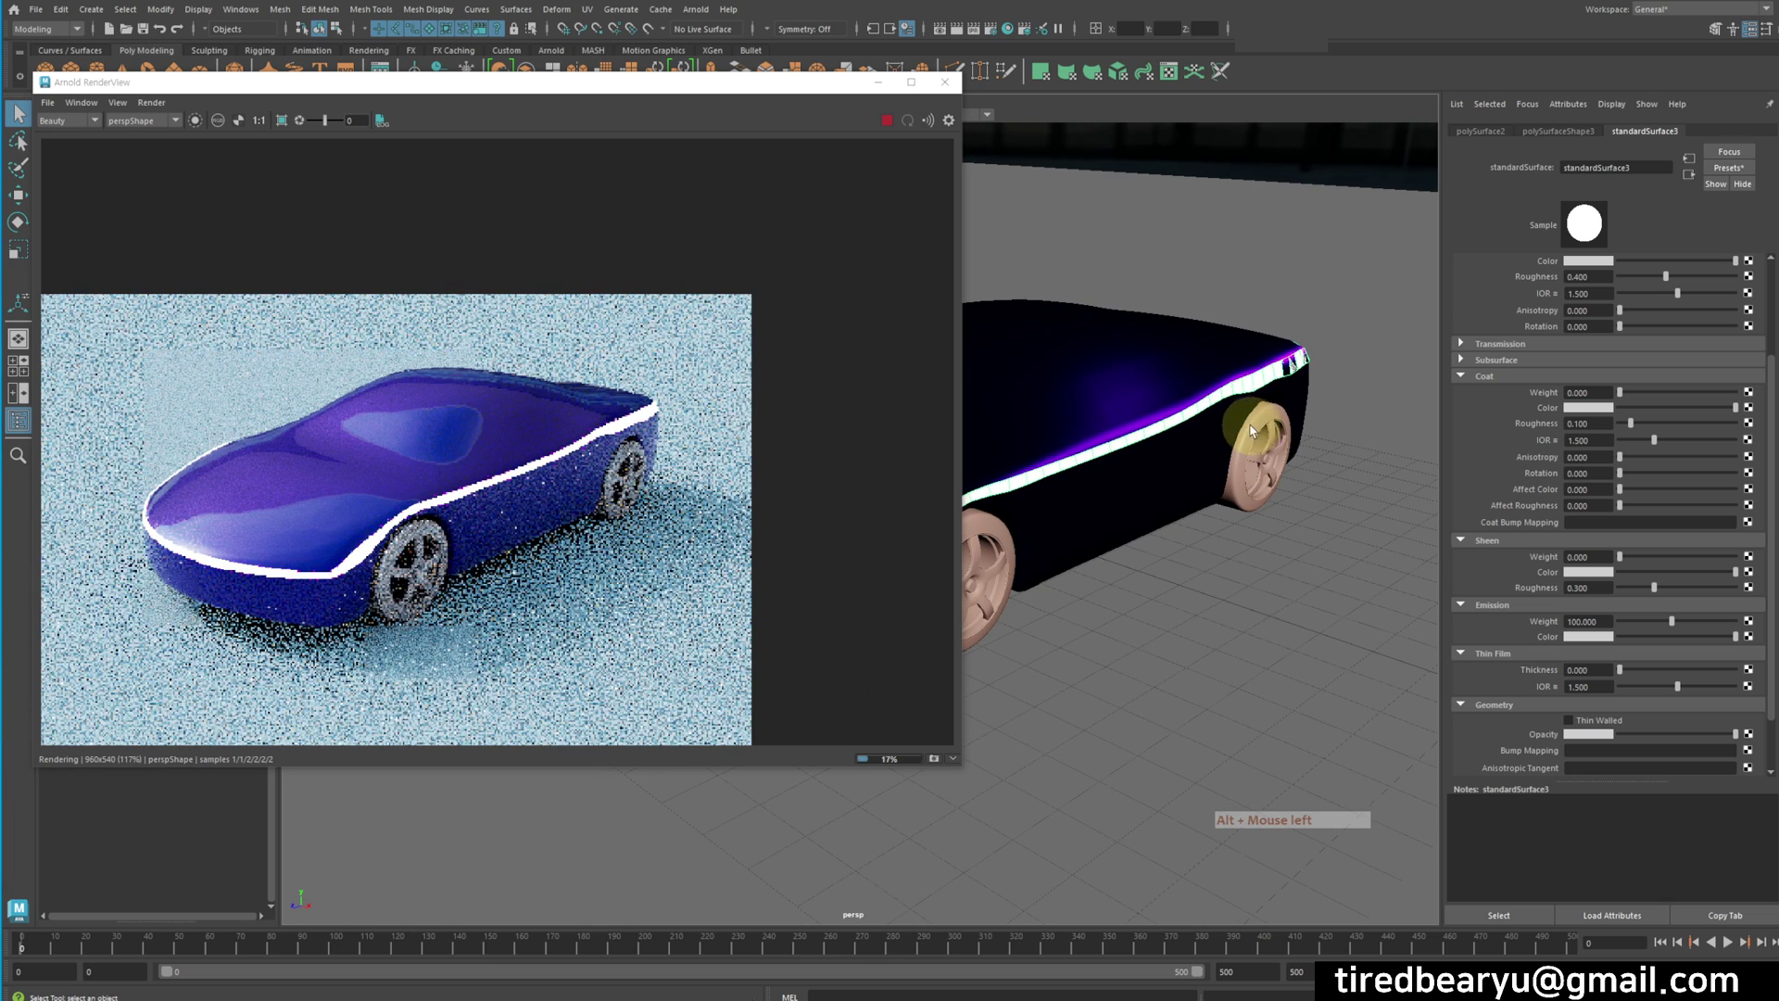
double_click(1588, 622)
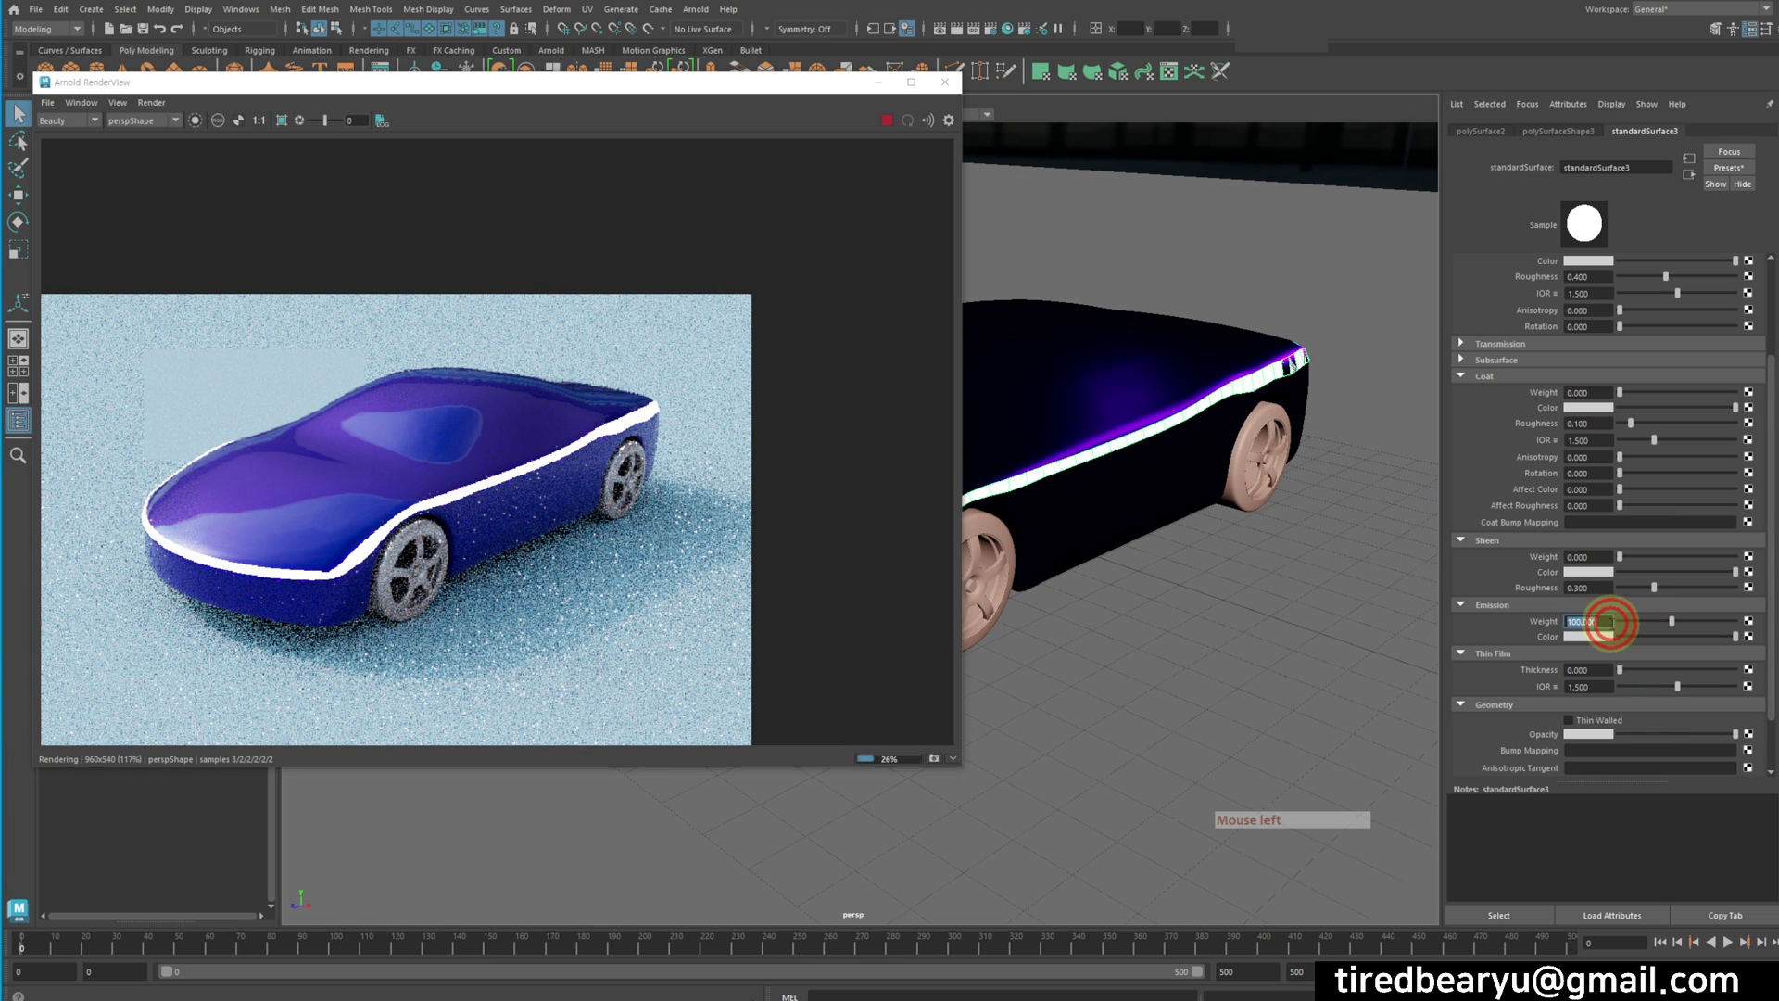
text(1)
key(Return)
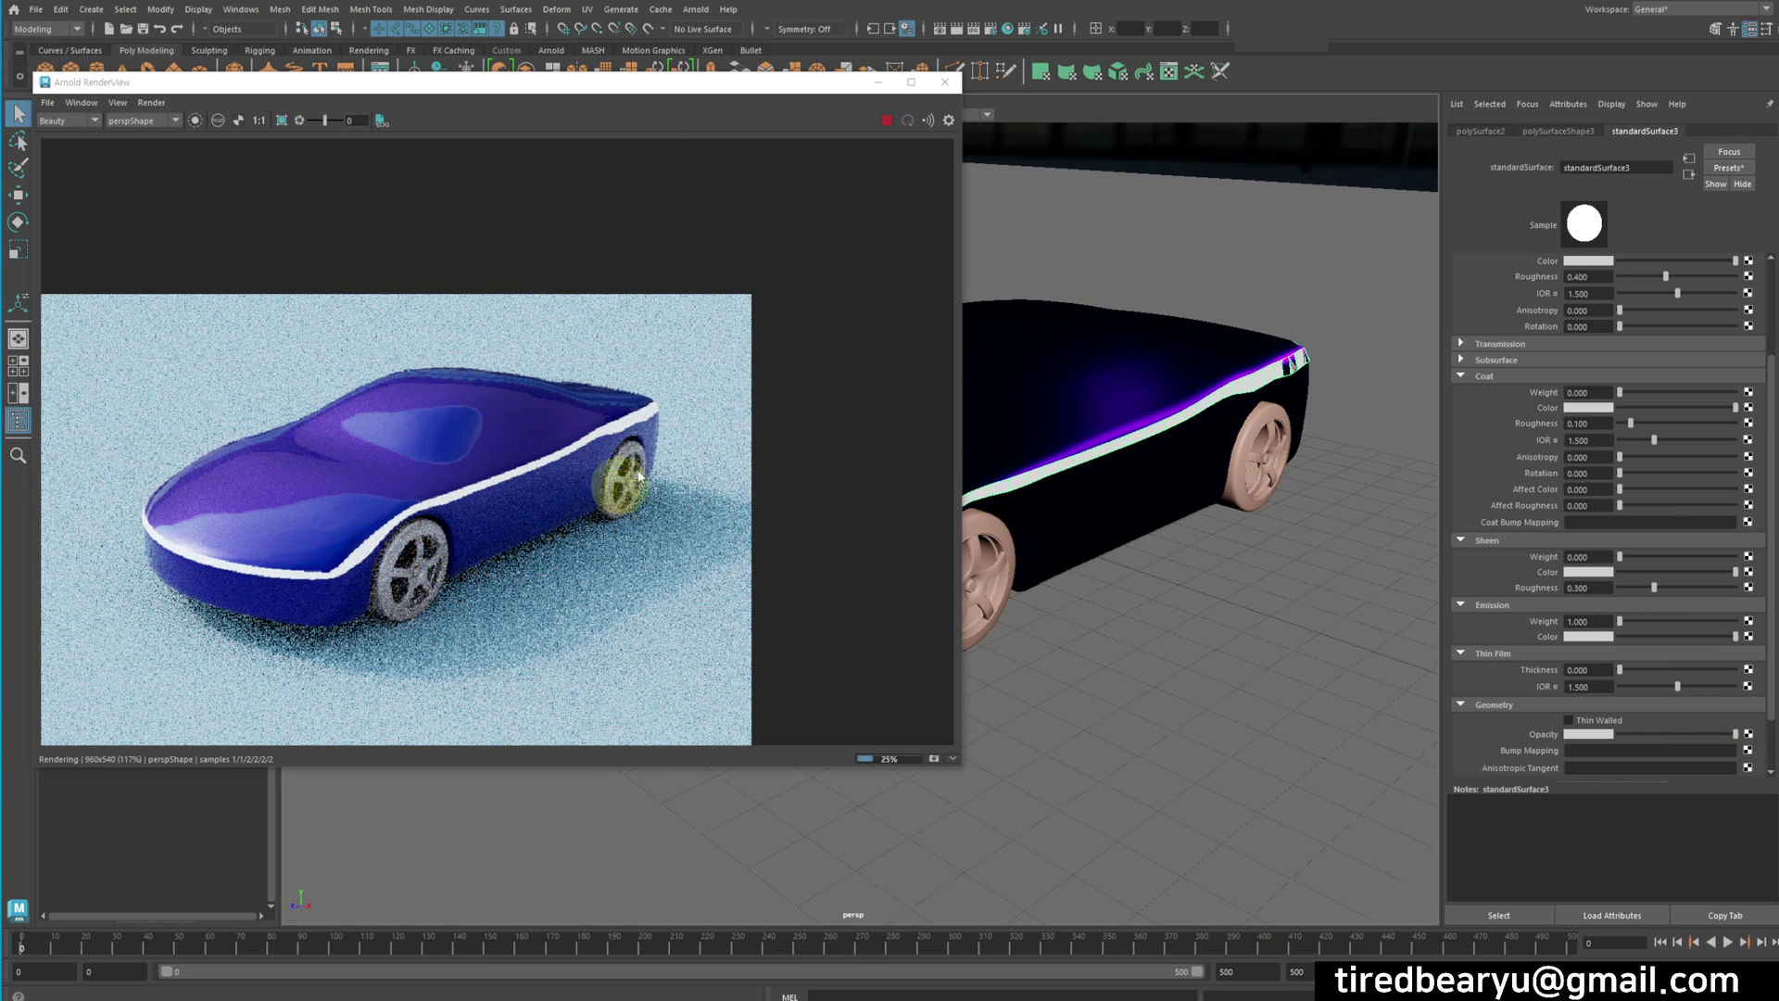
Add a Lens Effects imager to the Arnold render settings
click(687, 11)
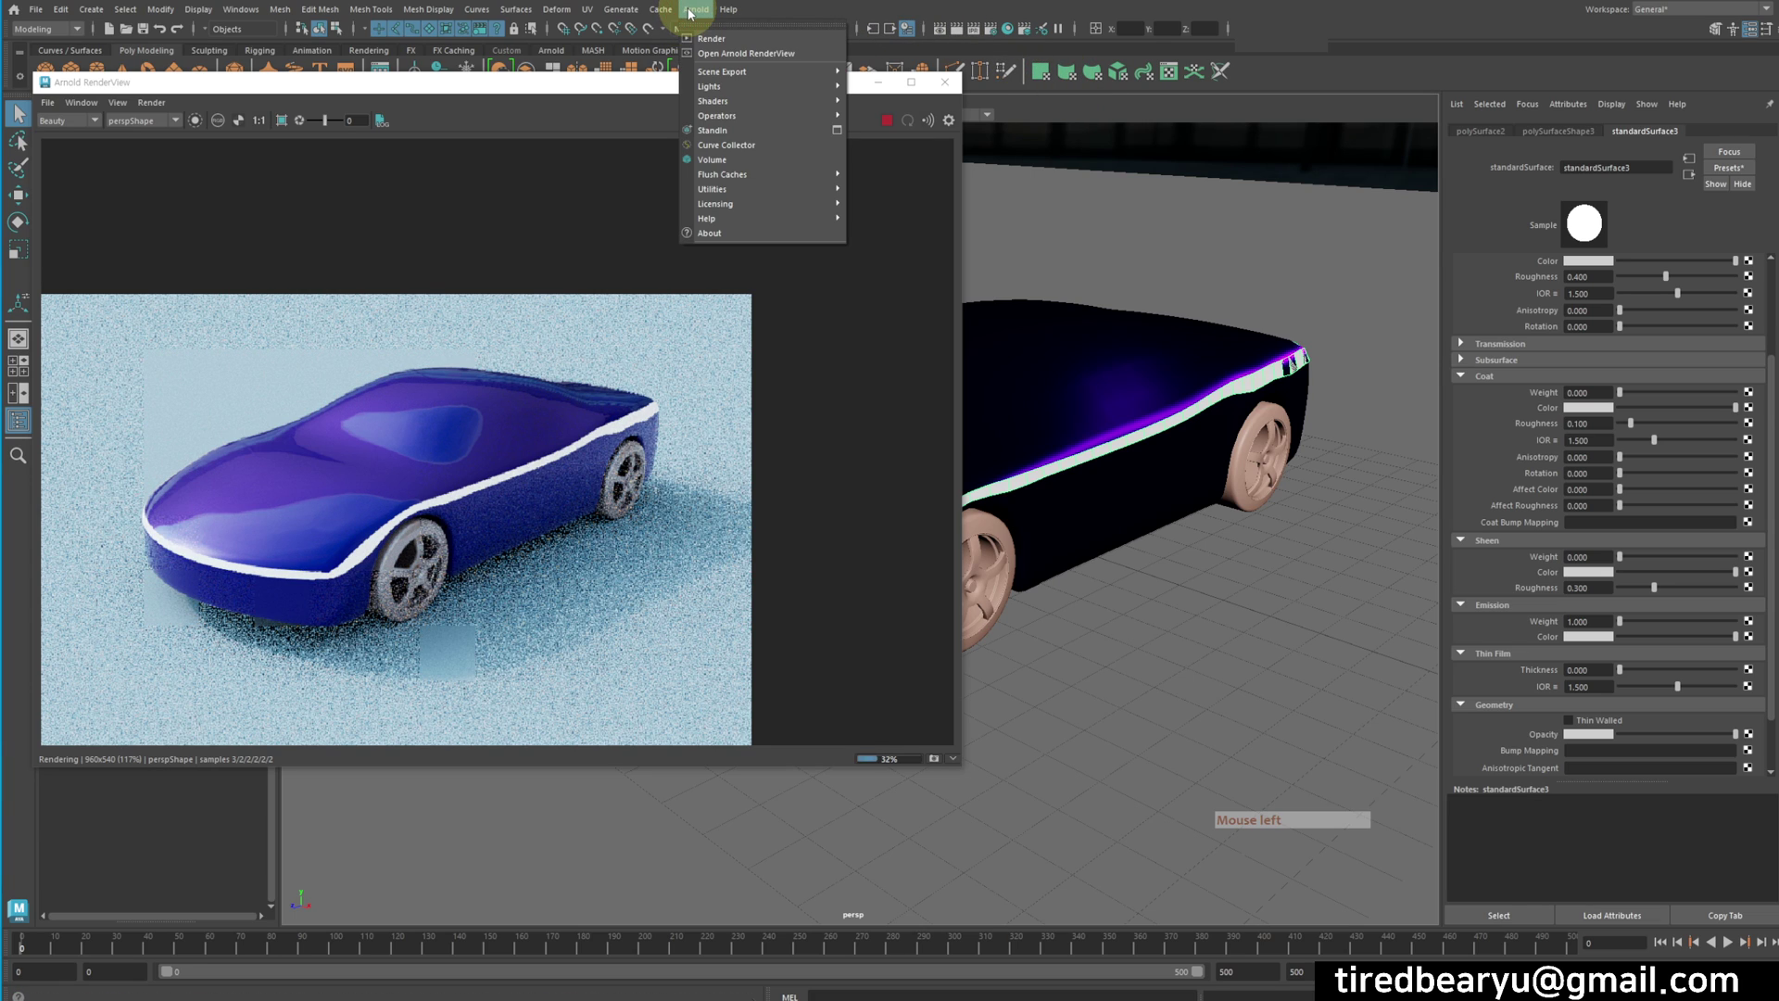
click(995, 32)
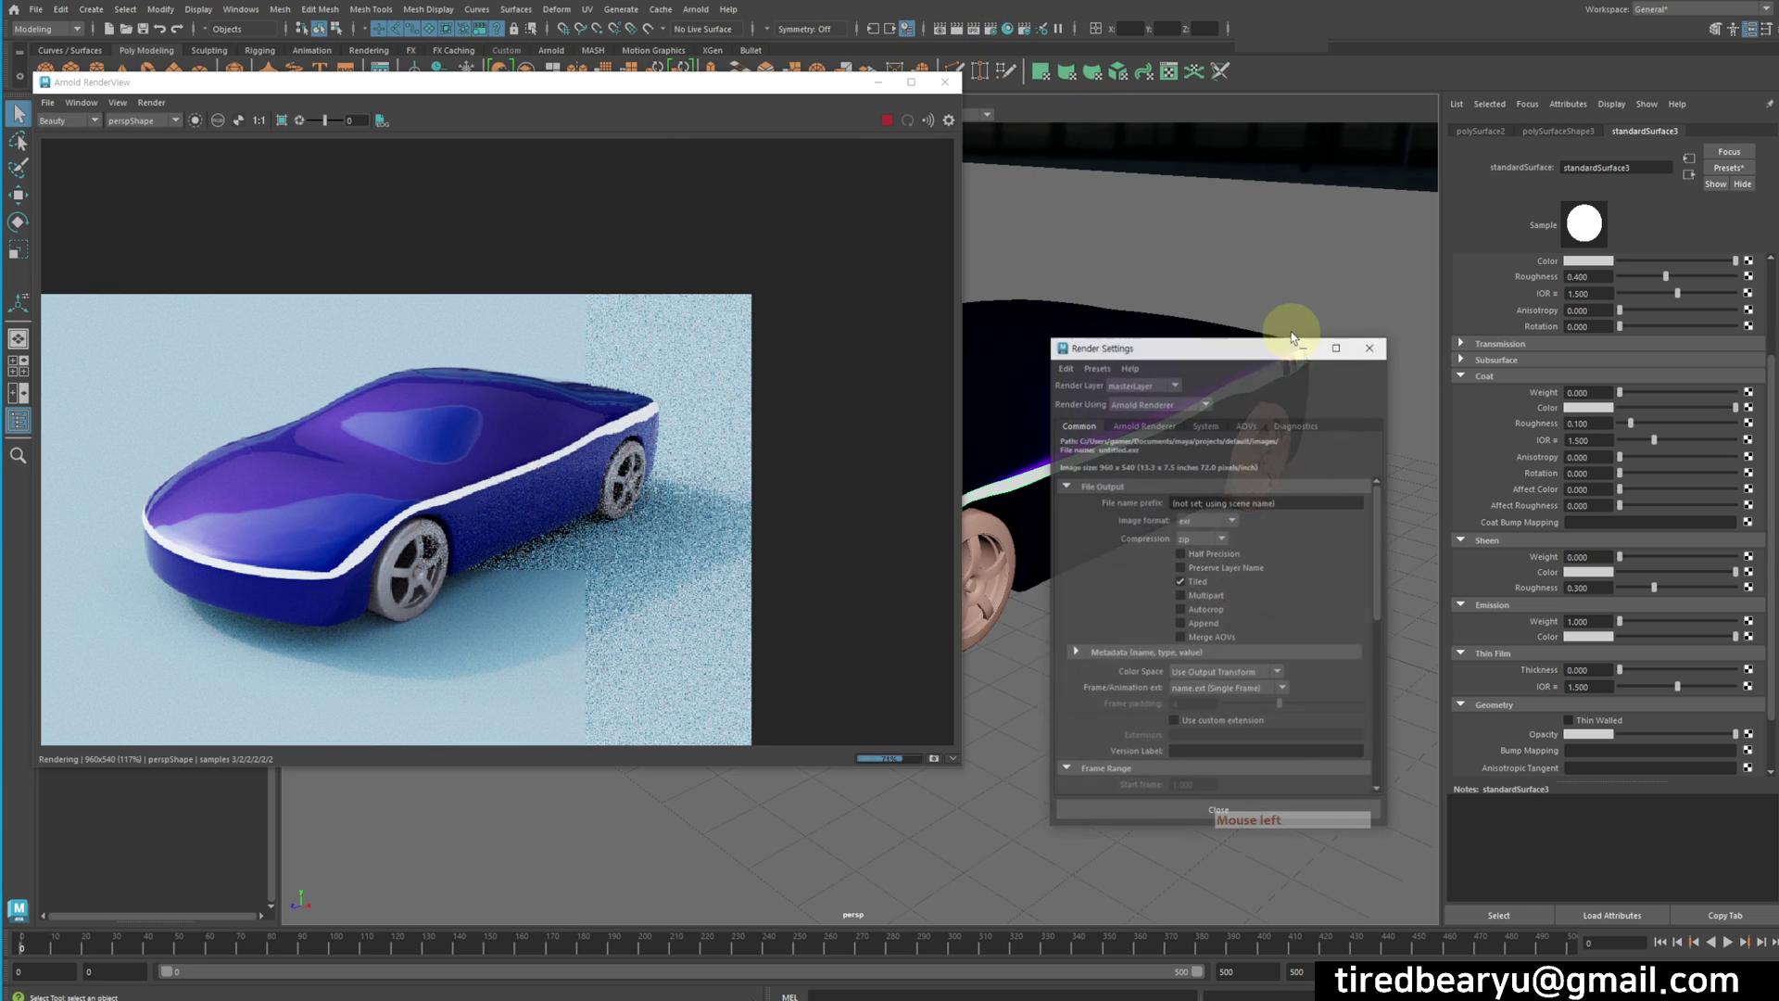
drag(1192, 348, 1192, 142)
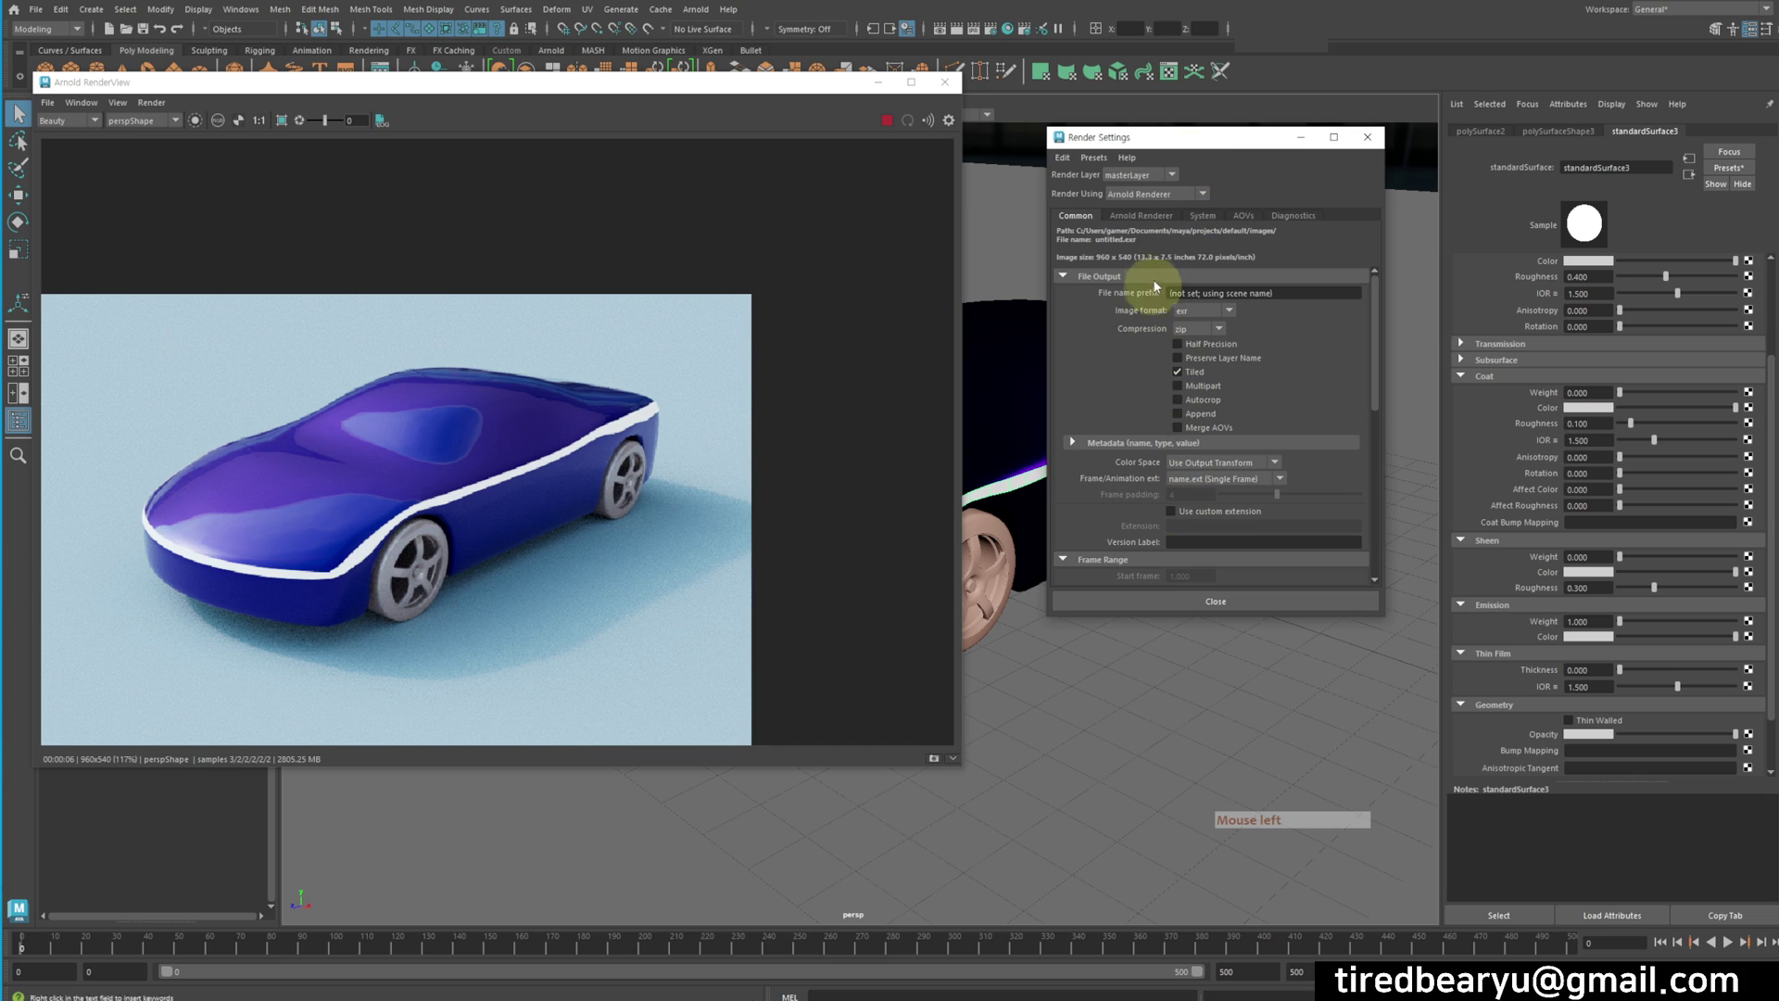
click(1141, 215)
click(1103, 489)
click(1080, 444)
click(1098, 474)
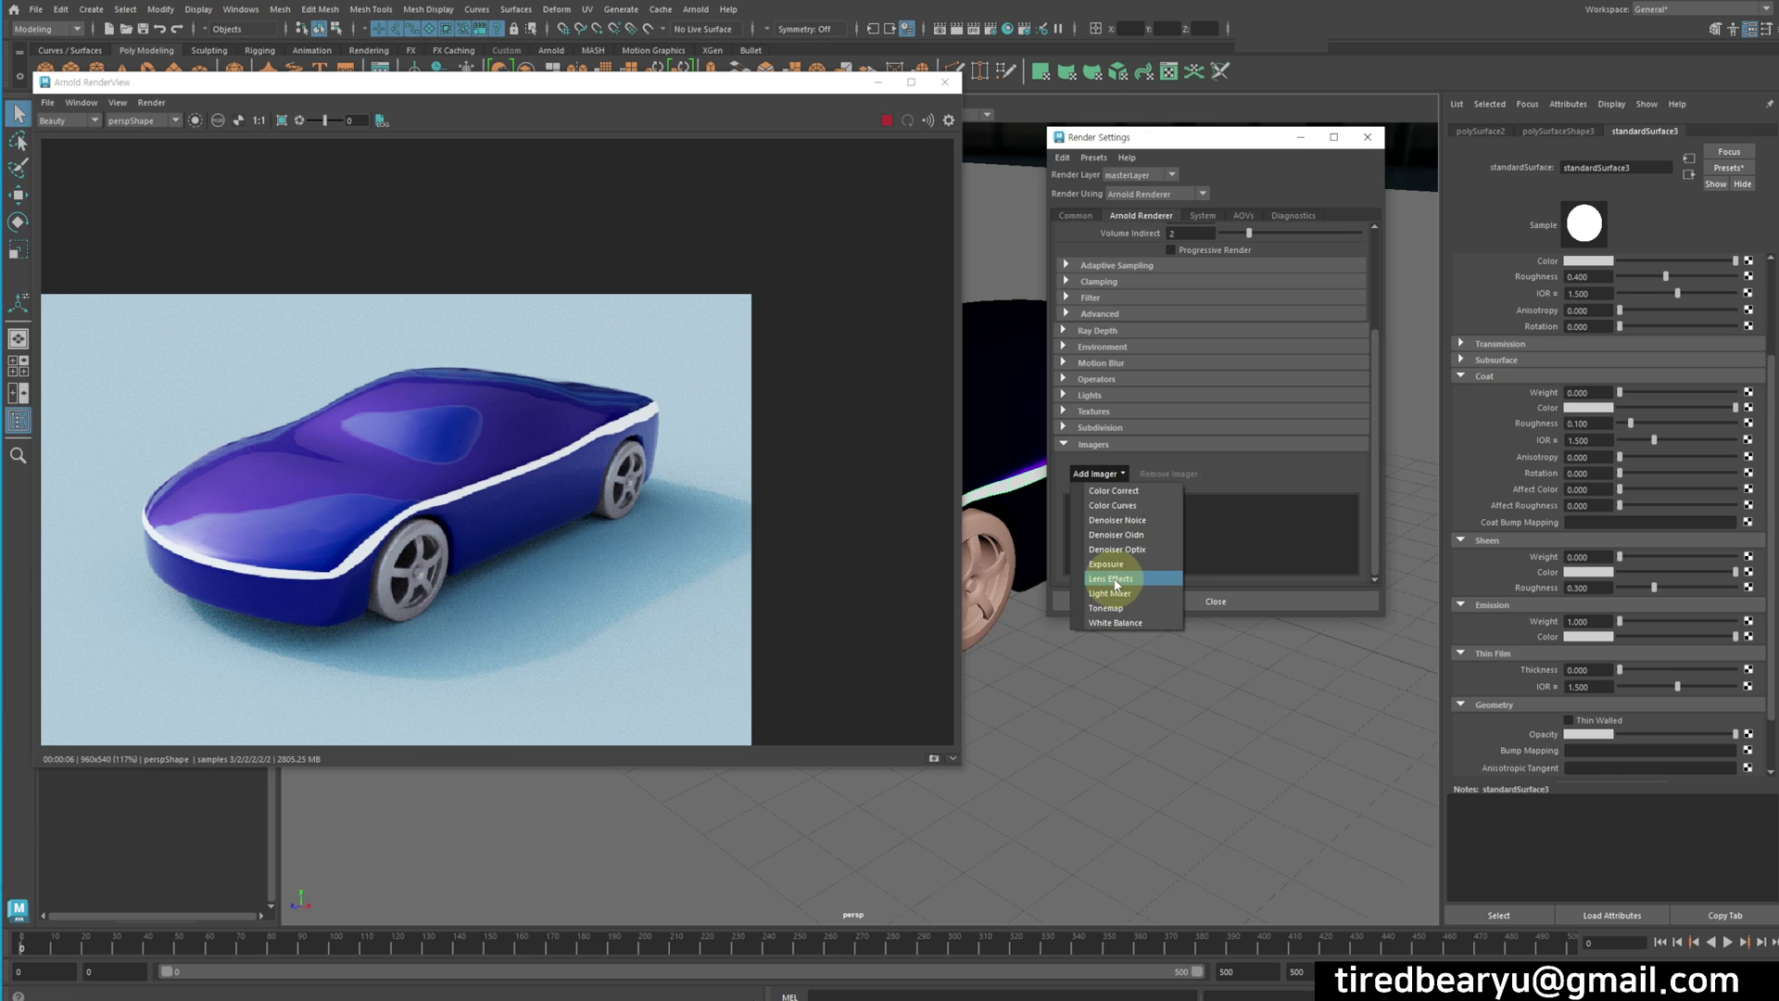
click(1112, 578)
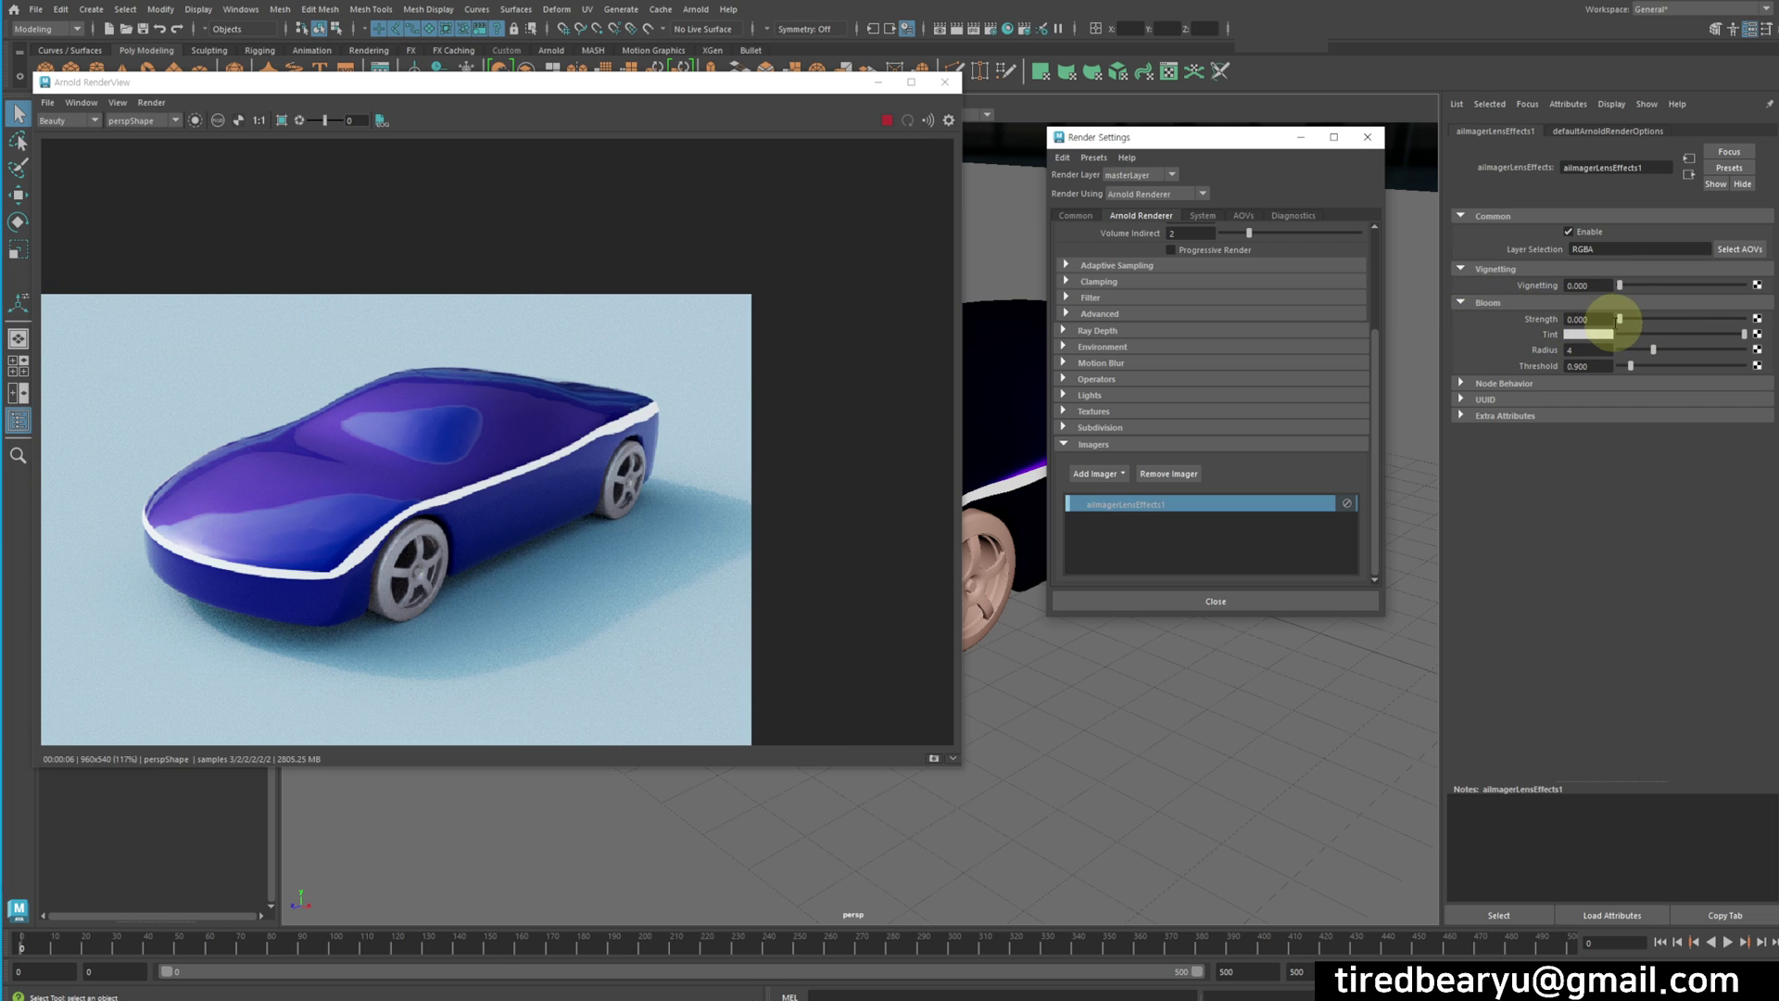
Set the lens effect's bloom strength to about 0.714, close the render settings and render the car from a slightly closer view
drag(1621, 320, 1628, 320)
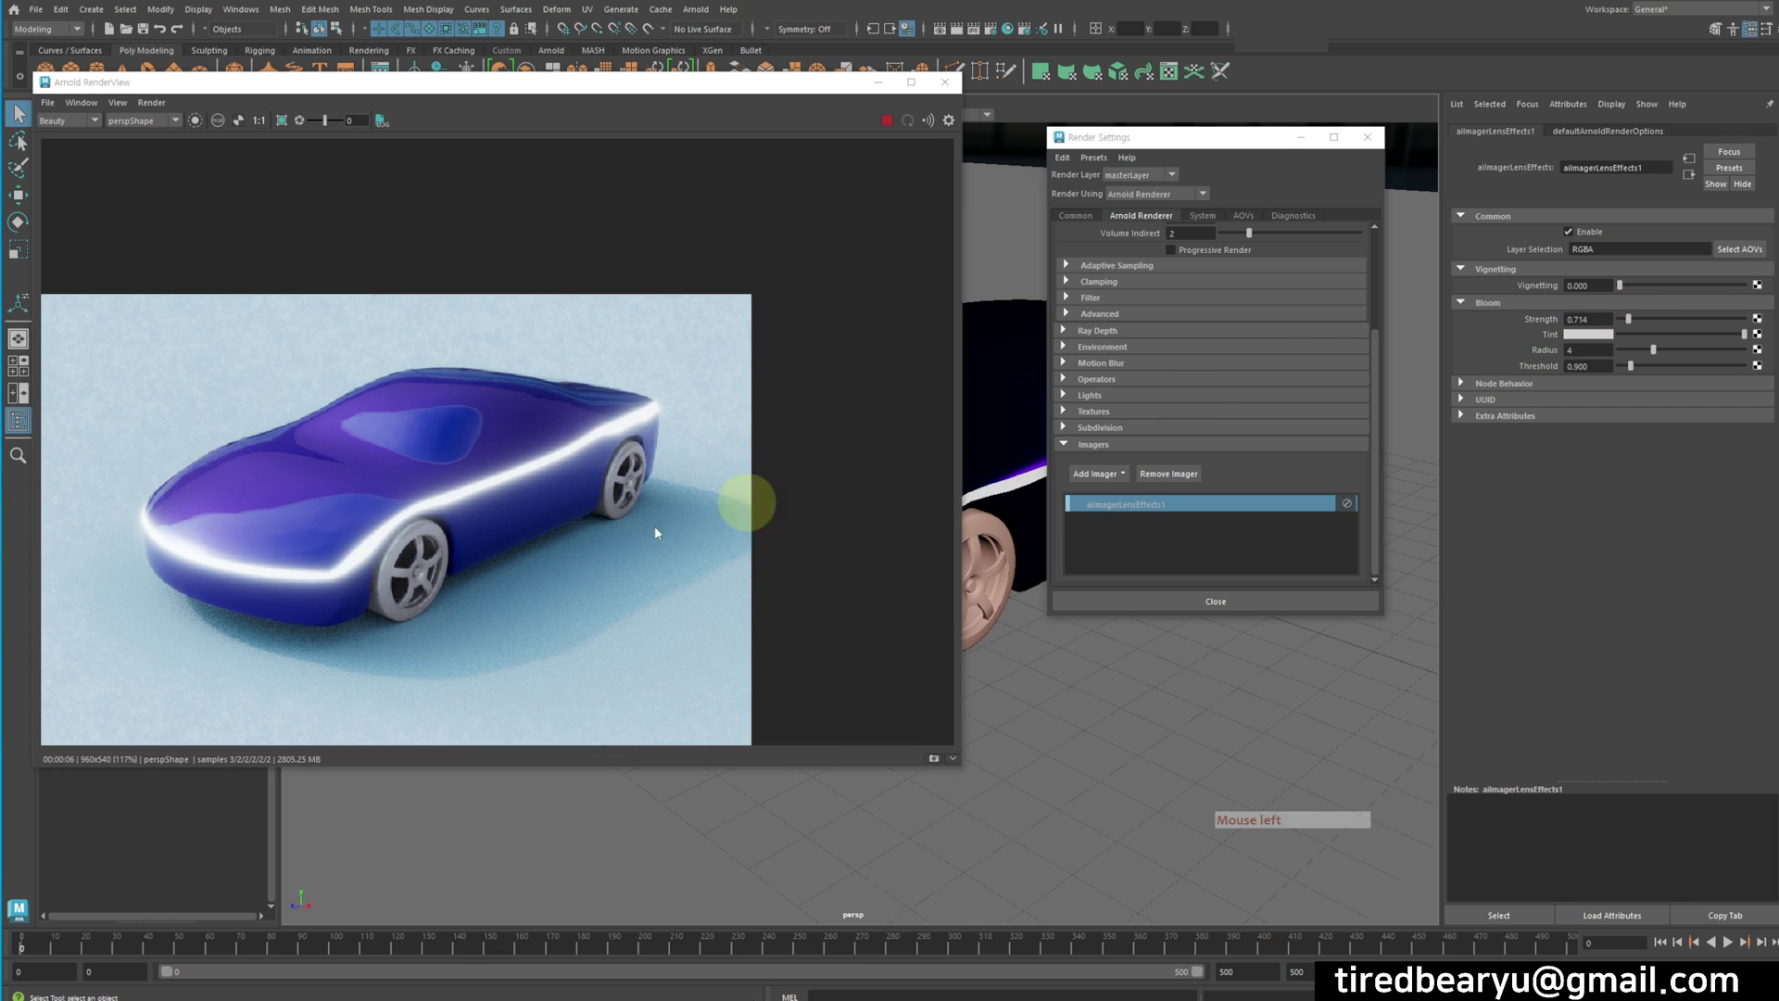
click(1285, 604)
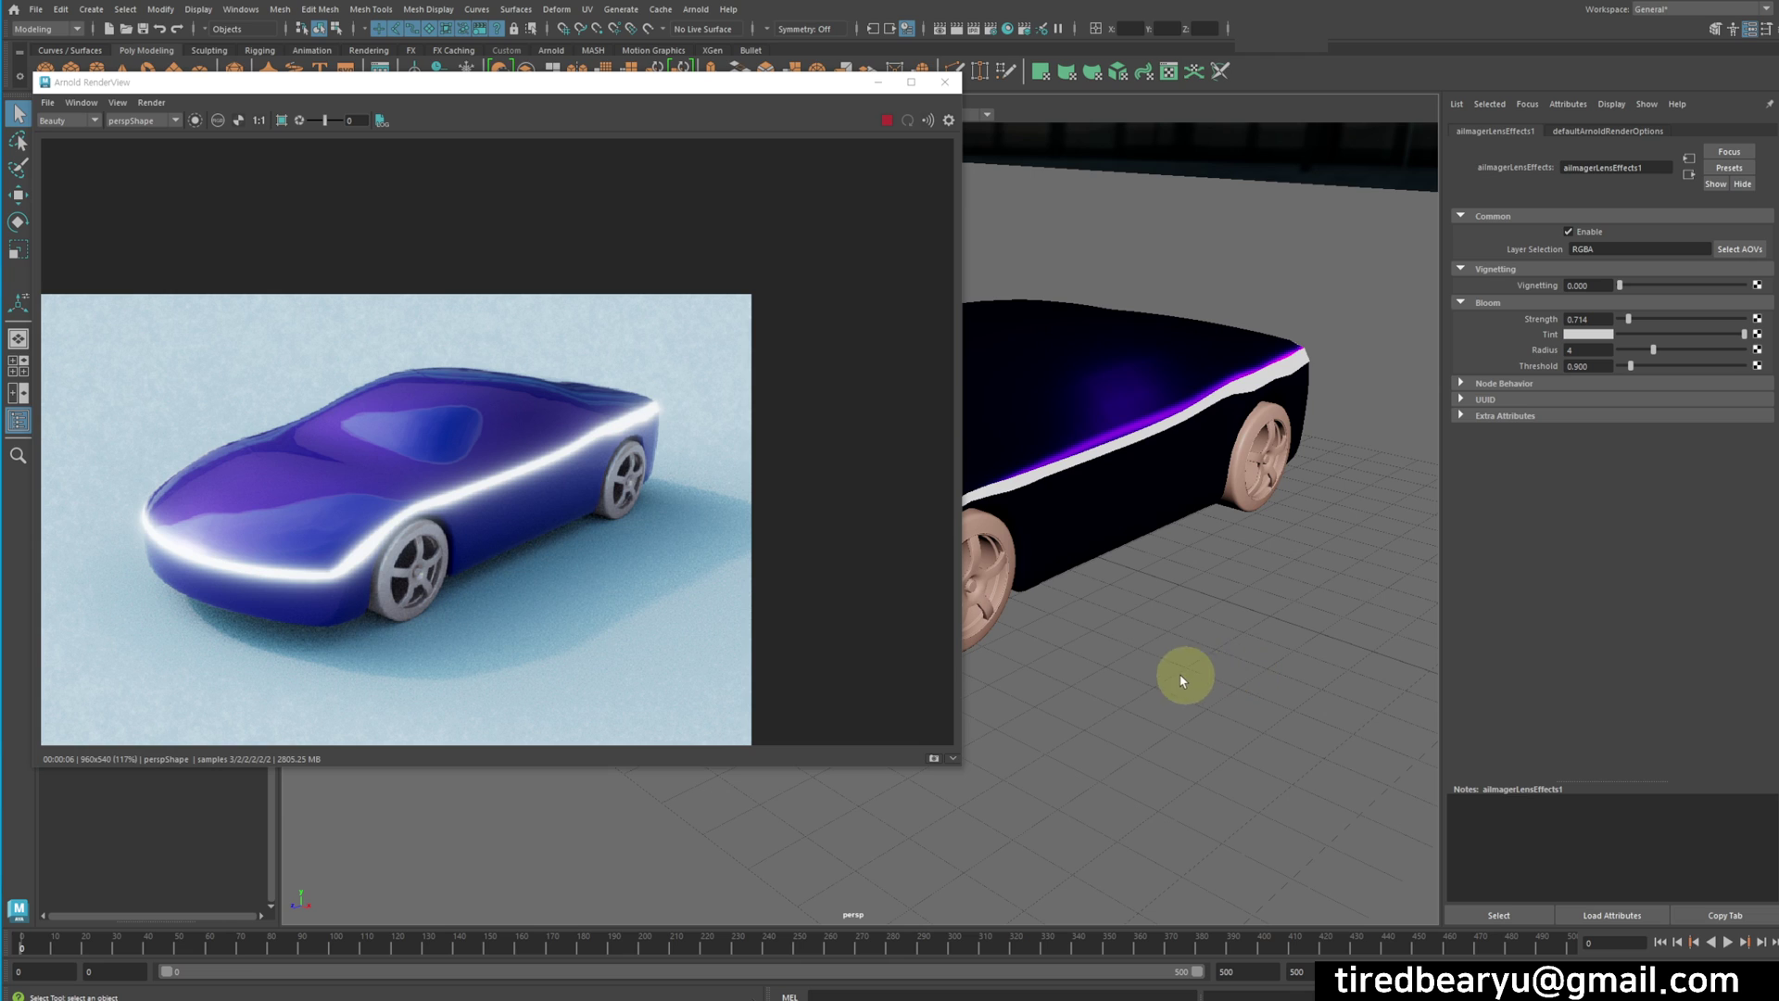
alt+drag(1183, 676, 1192, 672)
alt+right_drag(1148, 655, 1233, 634)
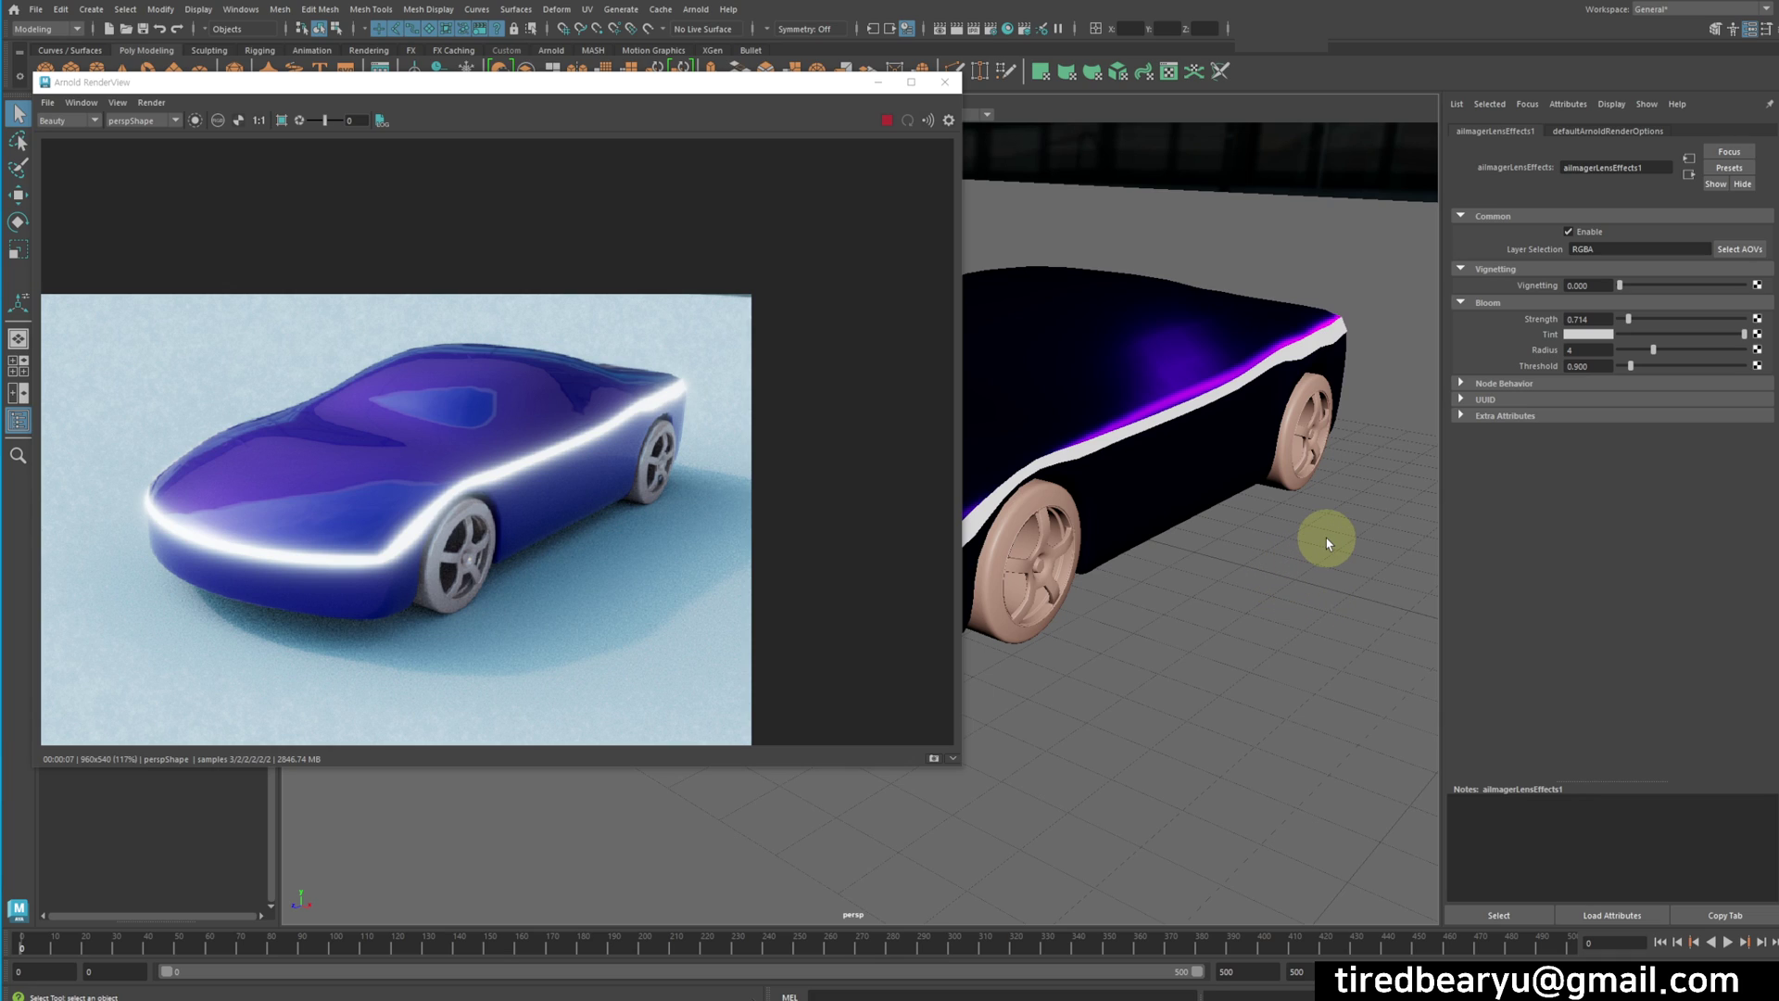
Connect a Grid texture to the emission color of the material on the car's band
click(1323, 389)
click(1284, 362)
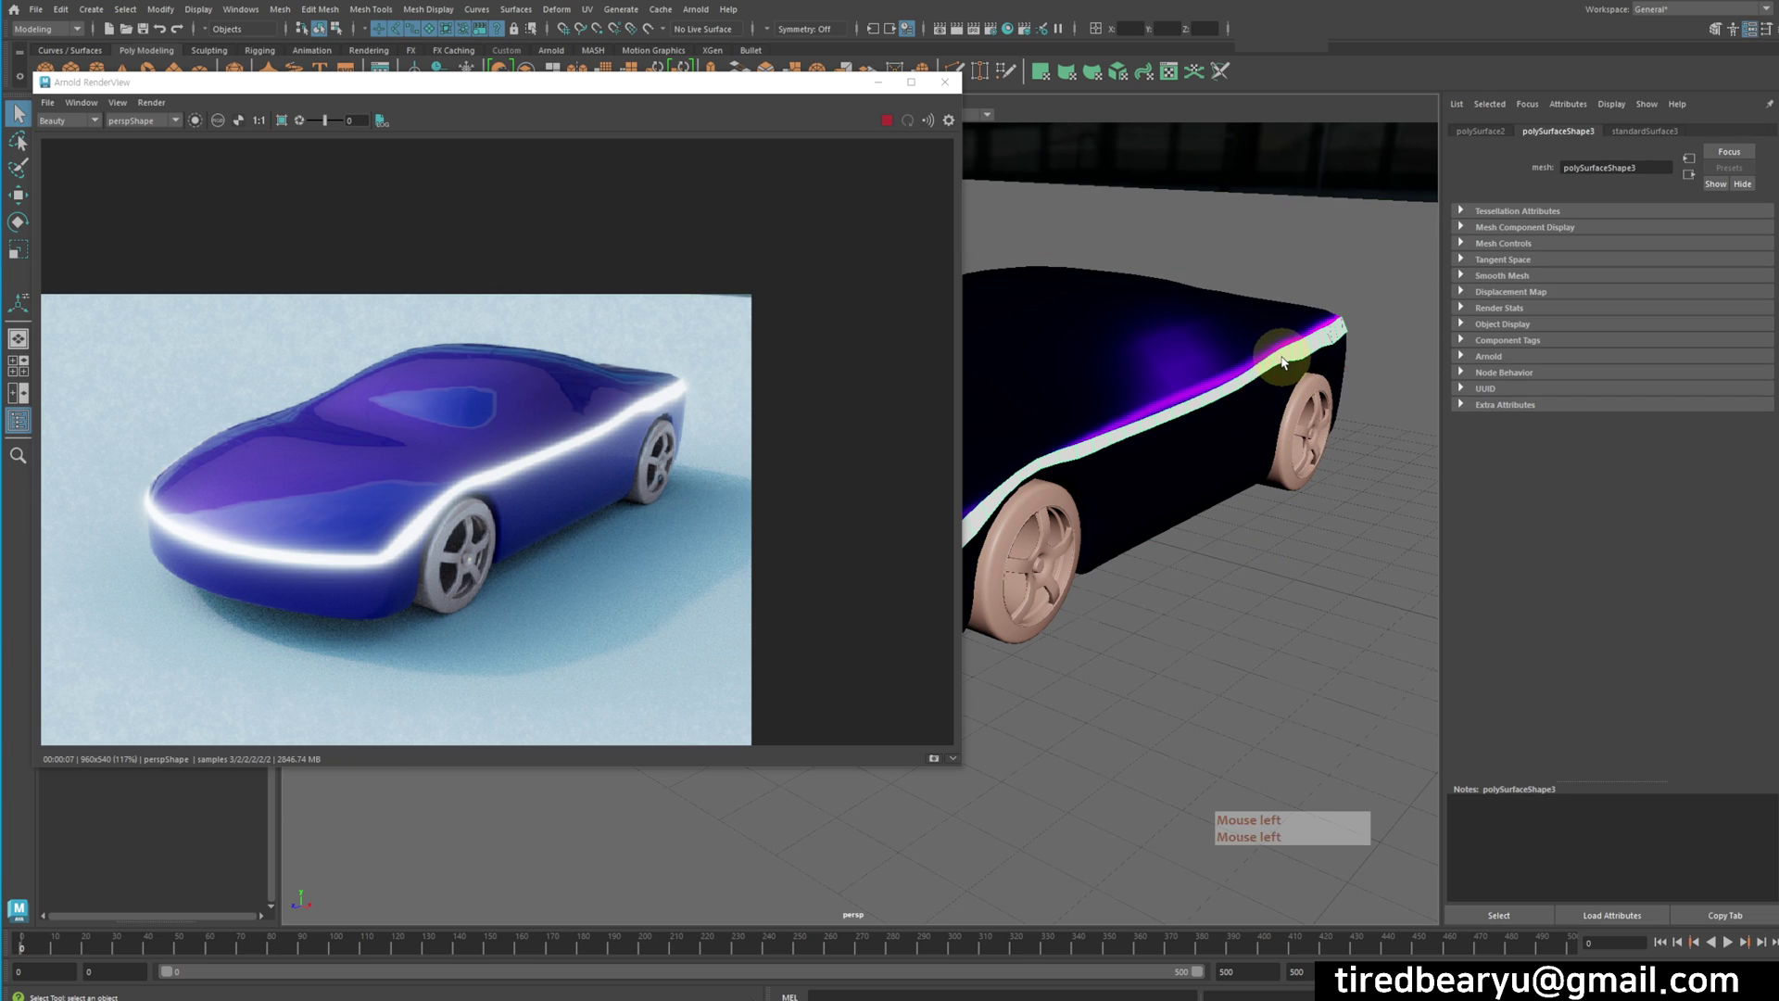
click(1648, 133)
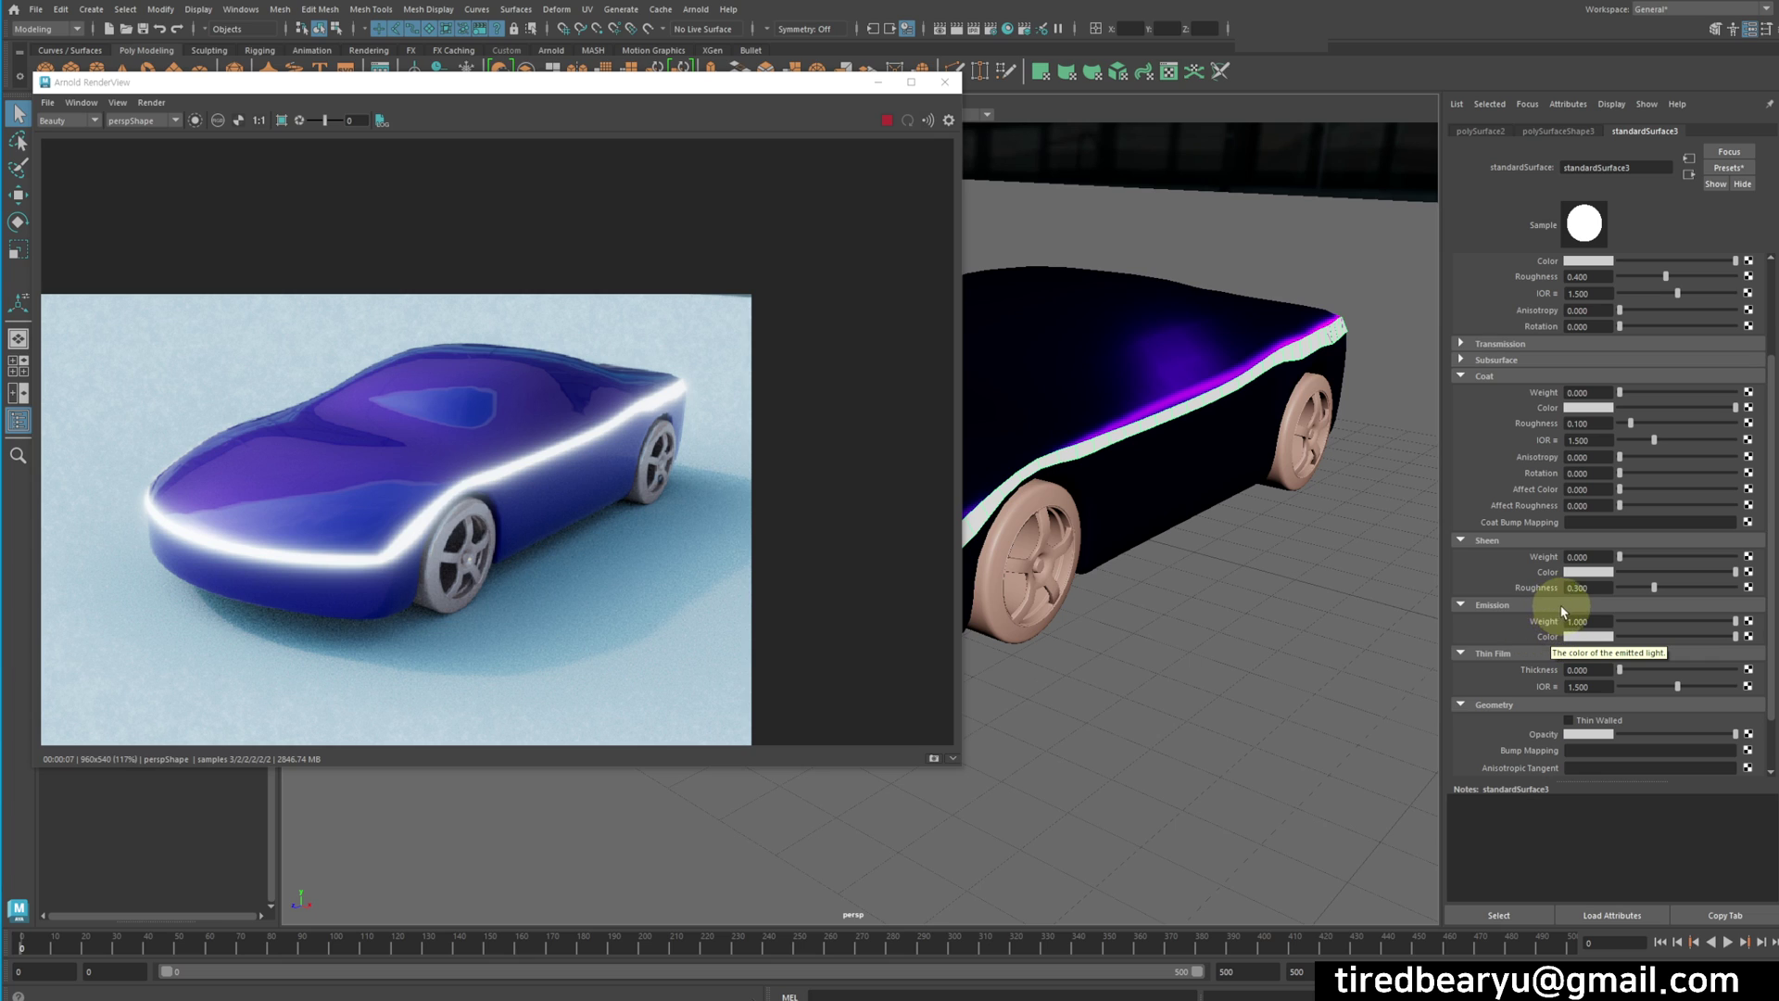
click(1622, 636)
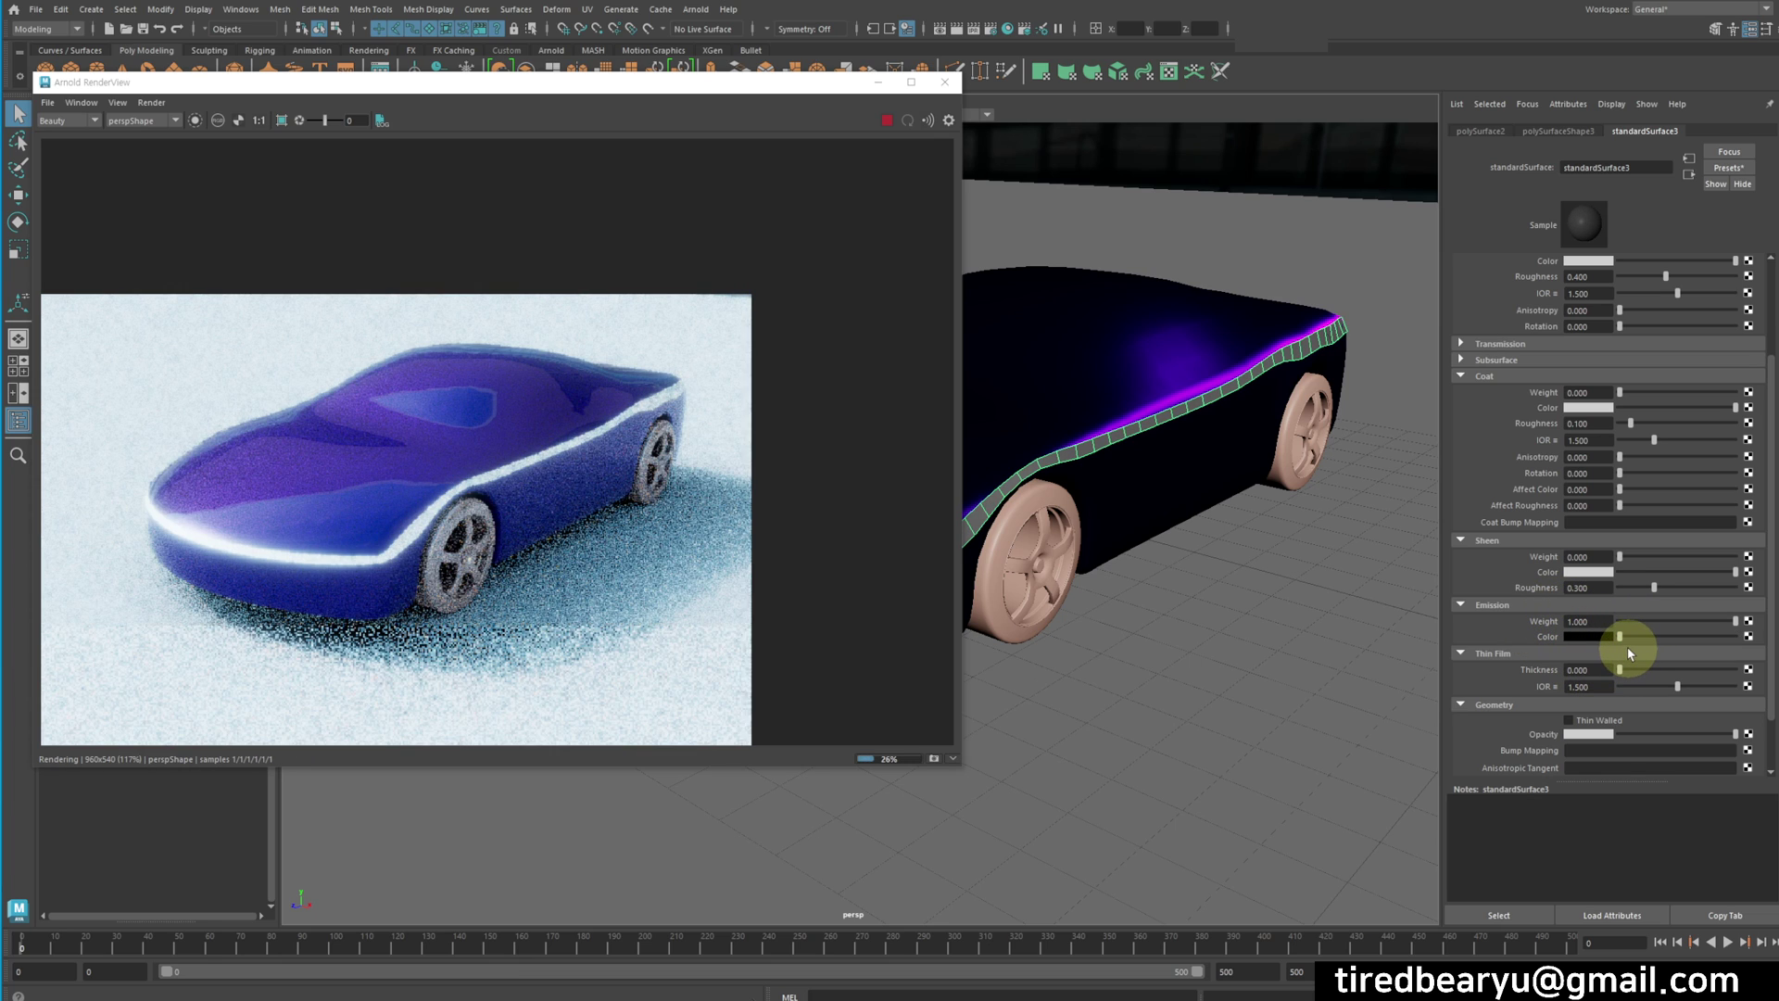
drag(1619, 635, 1760, 636)
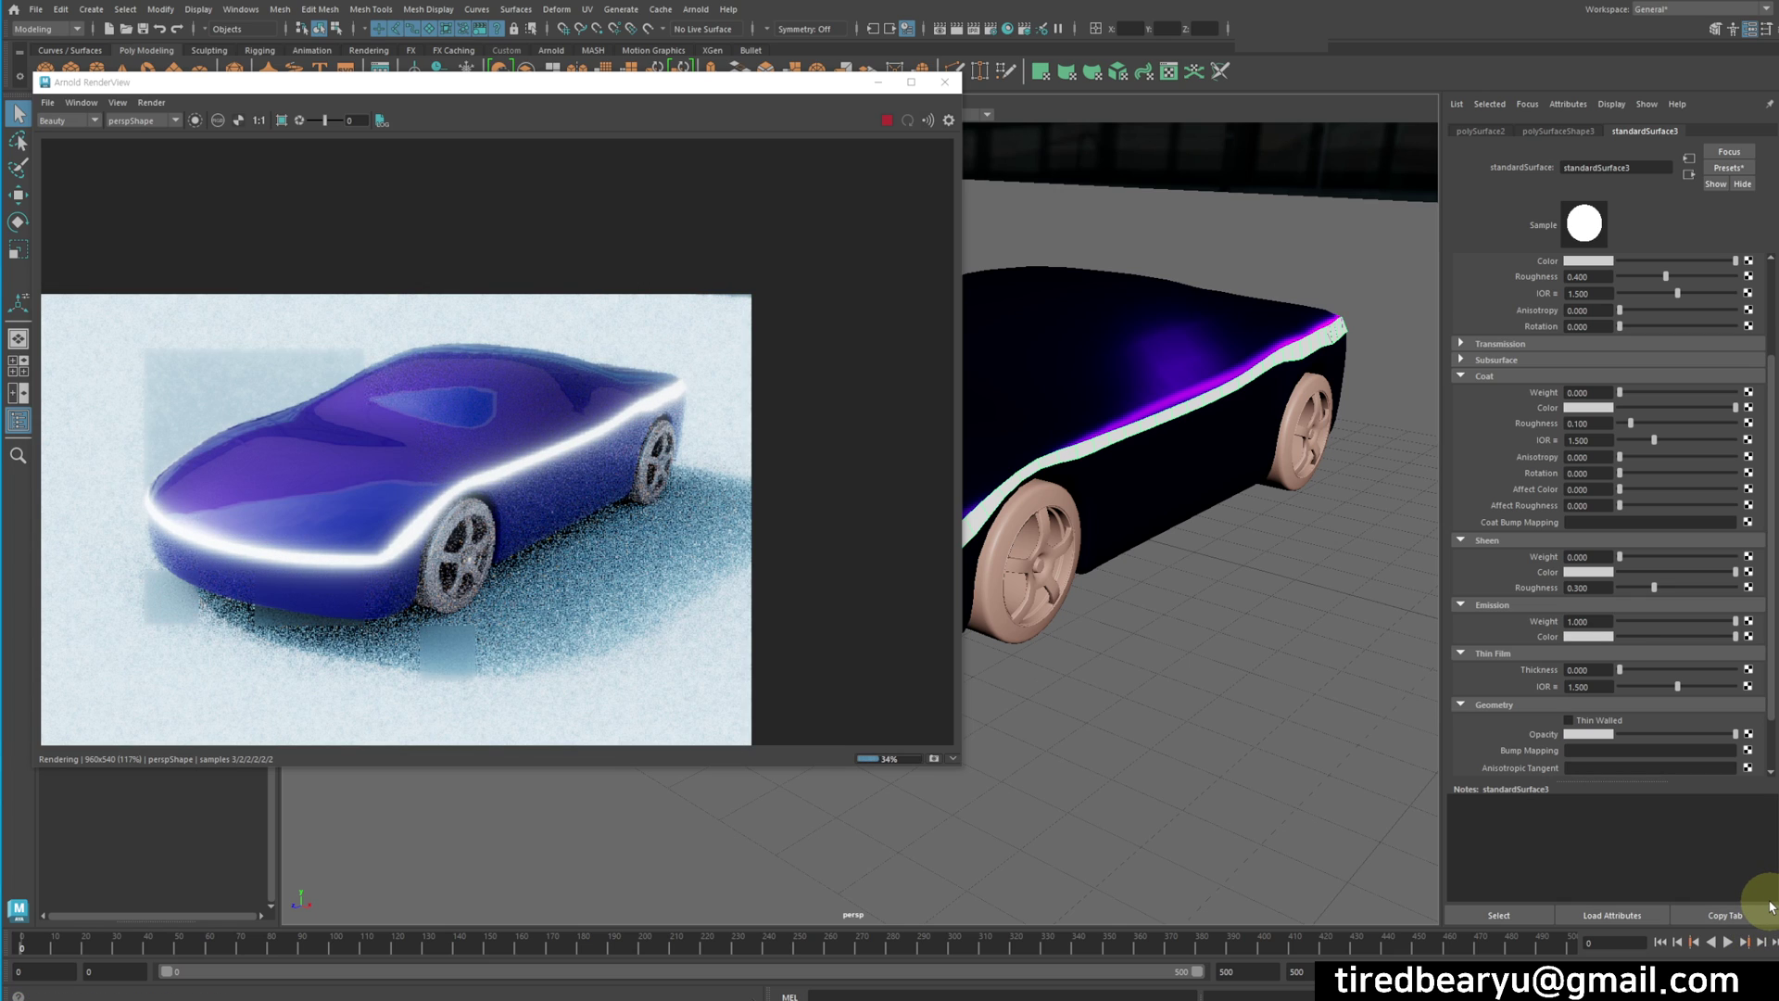
click(1750, 637)
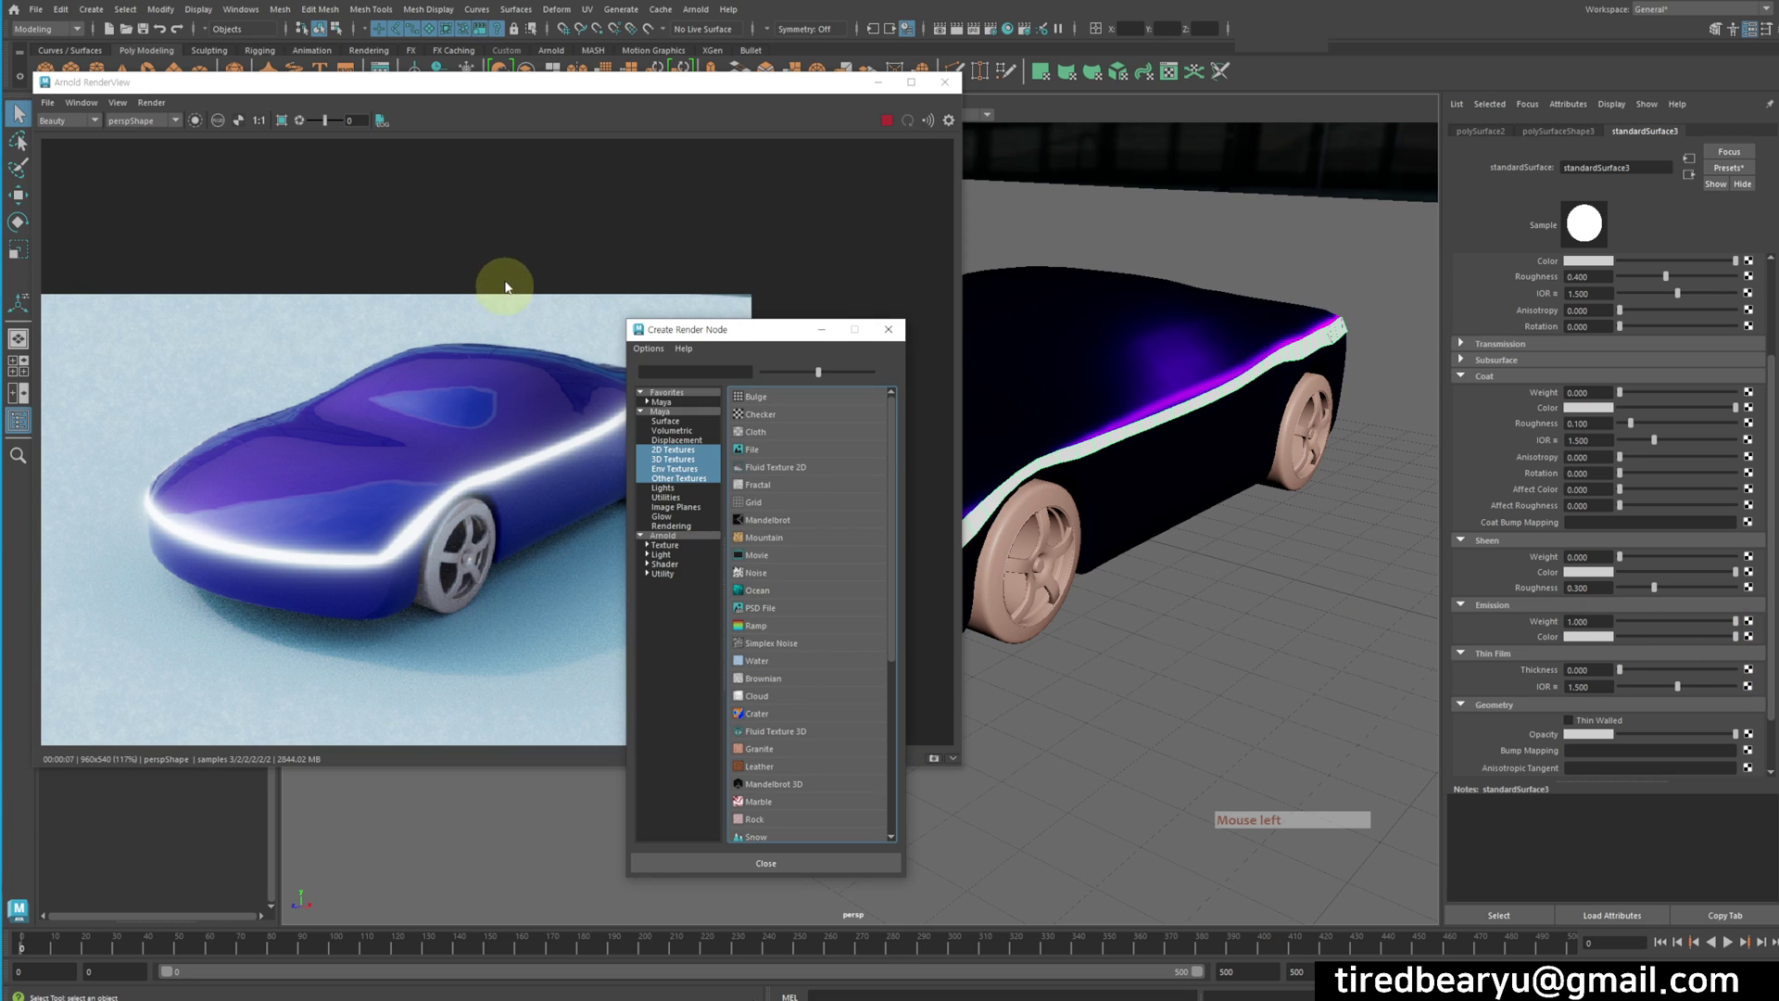
drag(701, 336, 1068, 245)
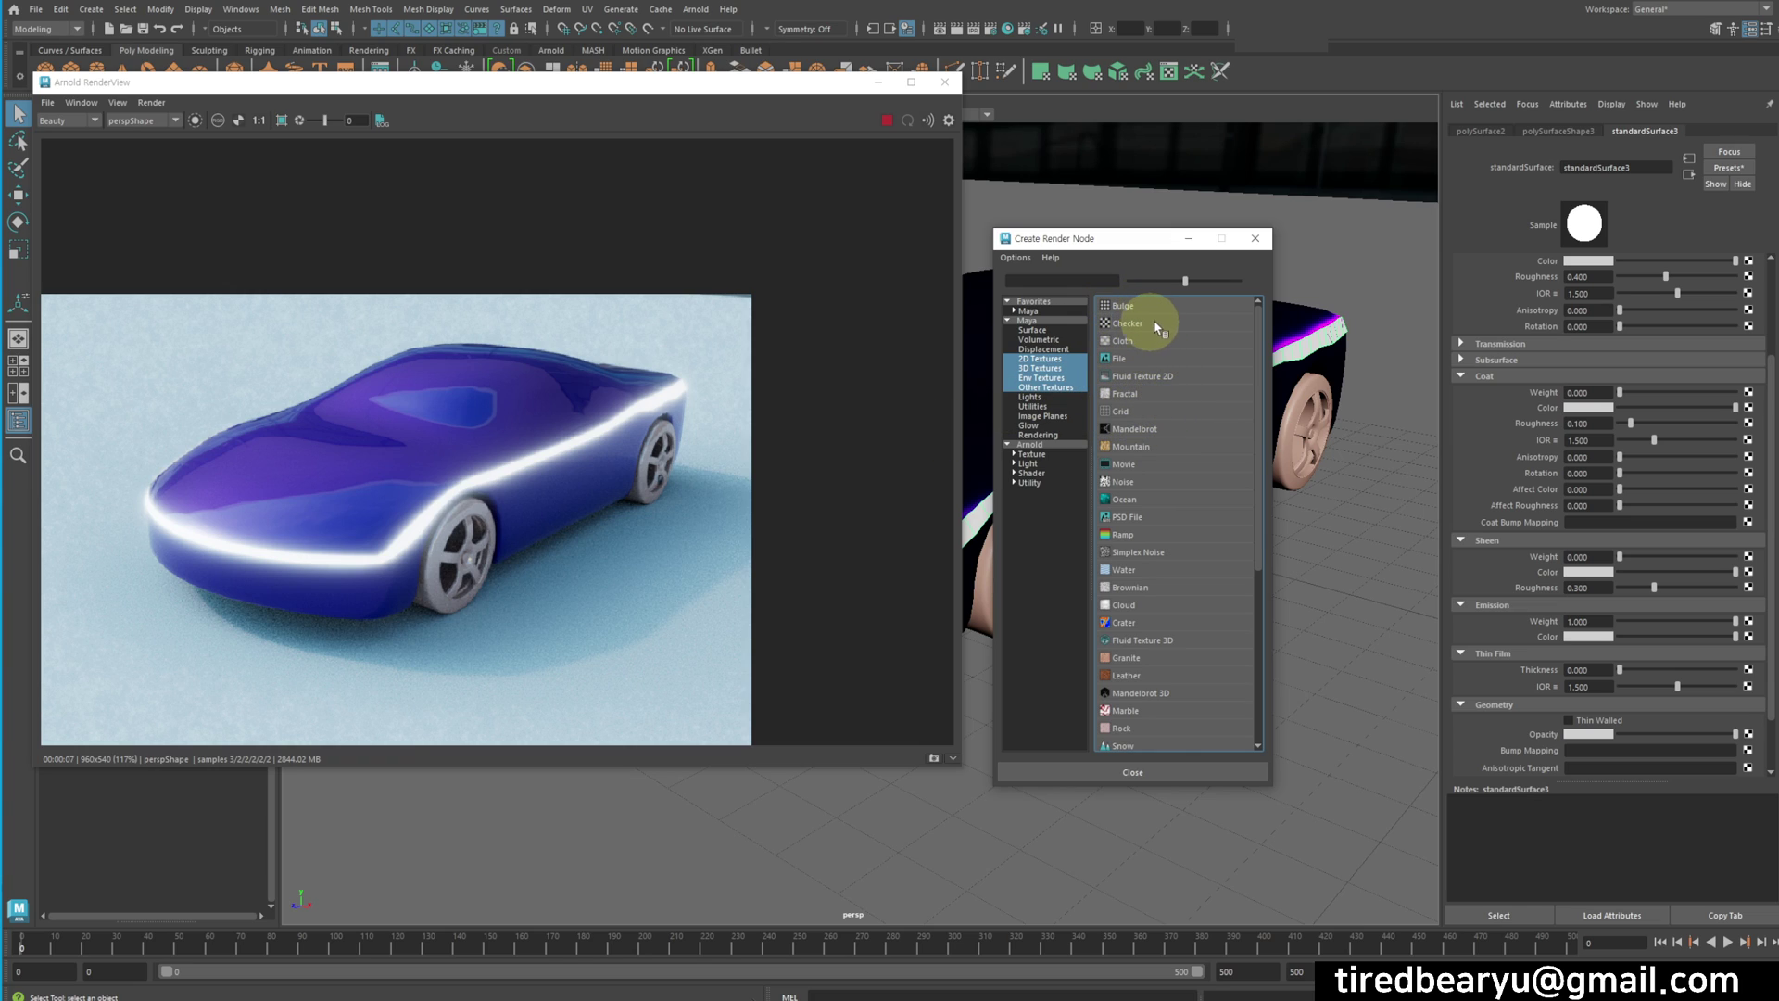
click(1129, 411)
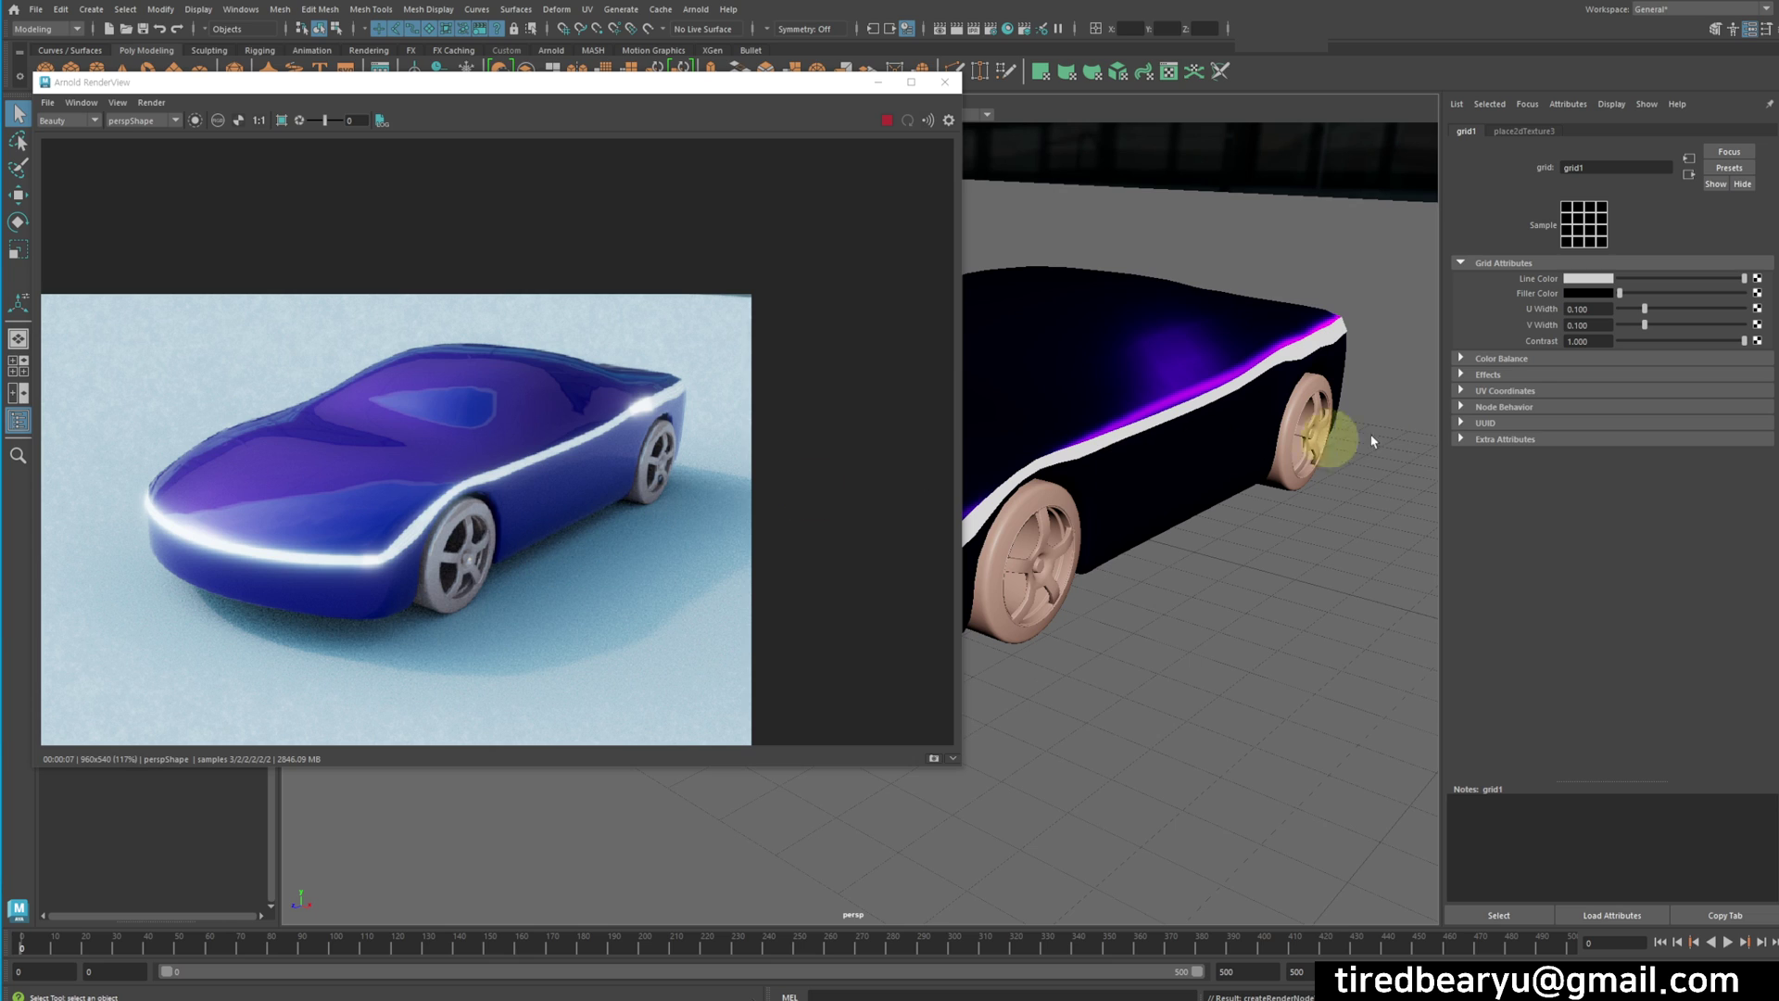
Set the grid texture's U width to 0.5 and check its 2D placement attributes
drag(1646, 315, 1774, 315)
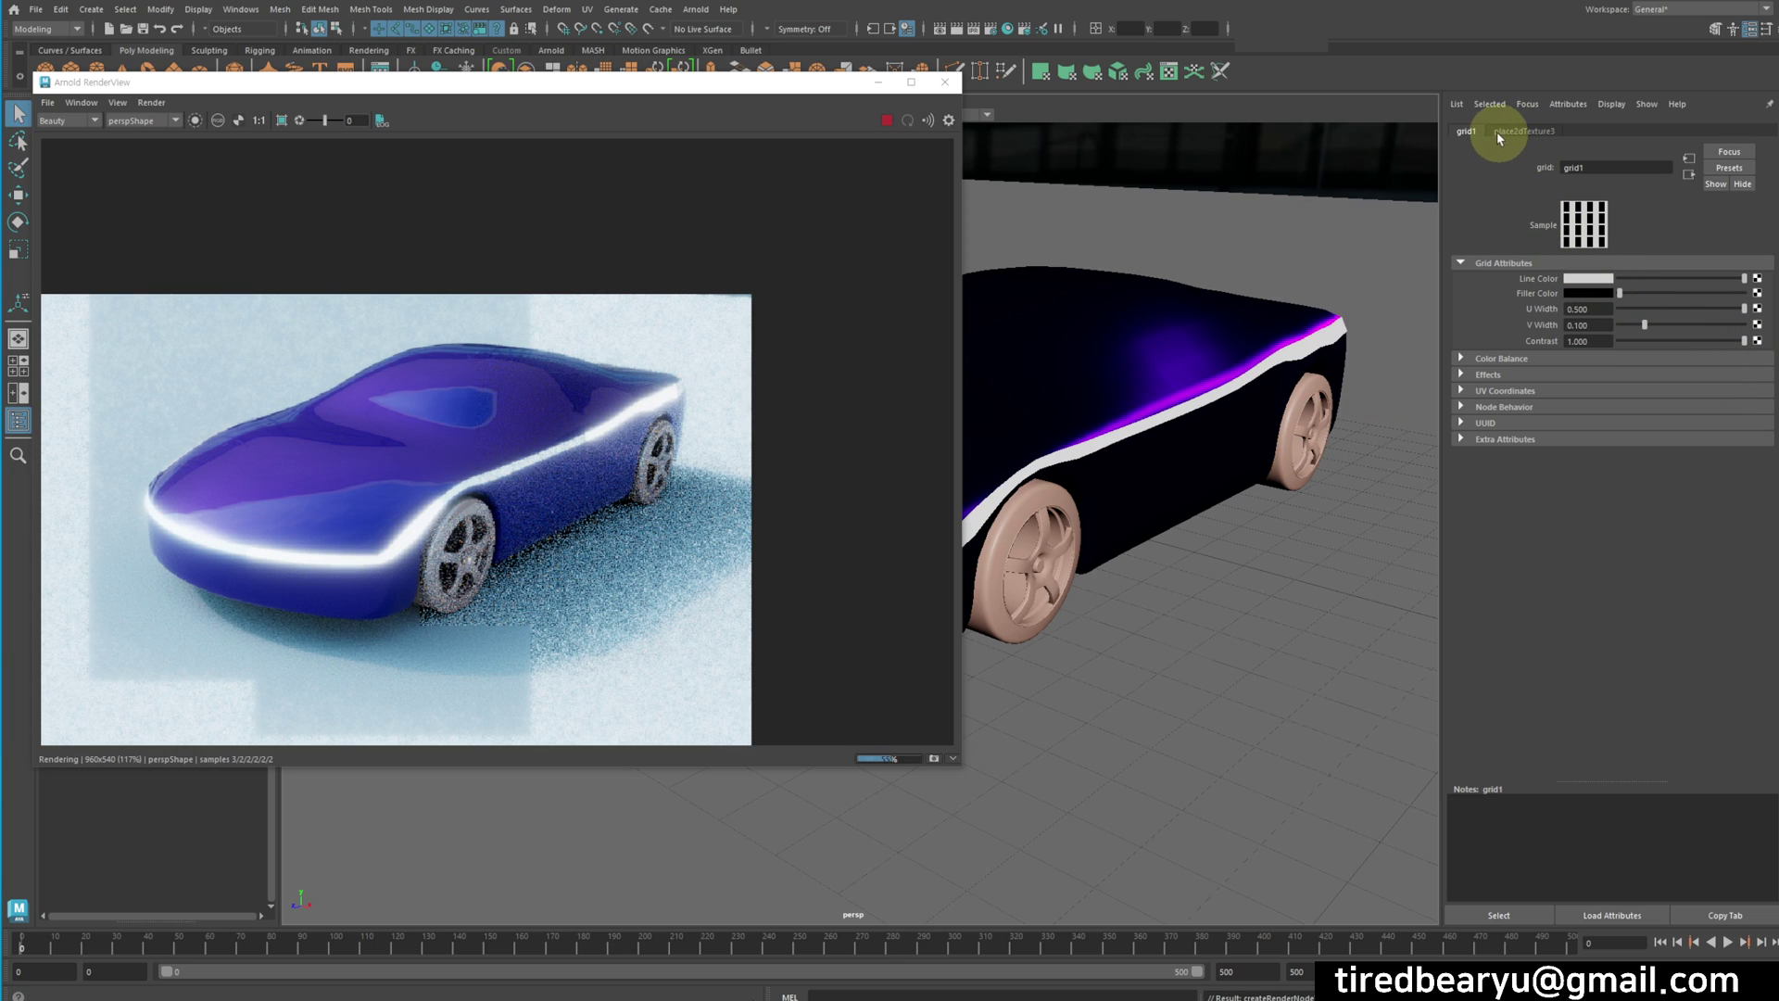
click(1525, 131)
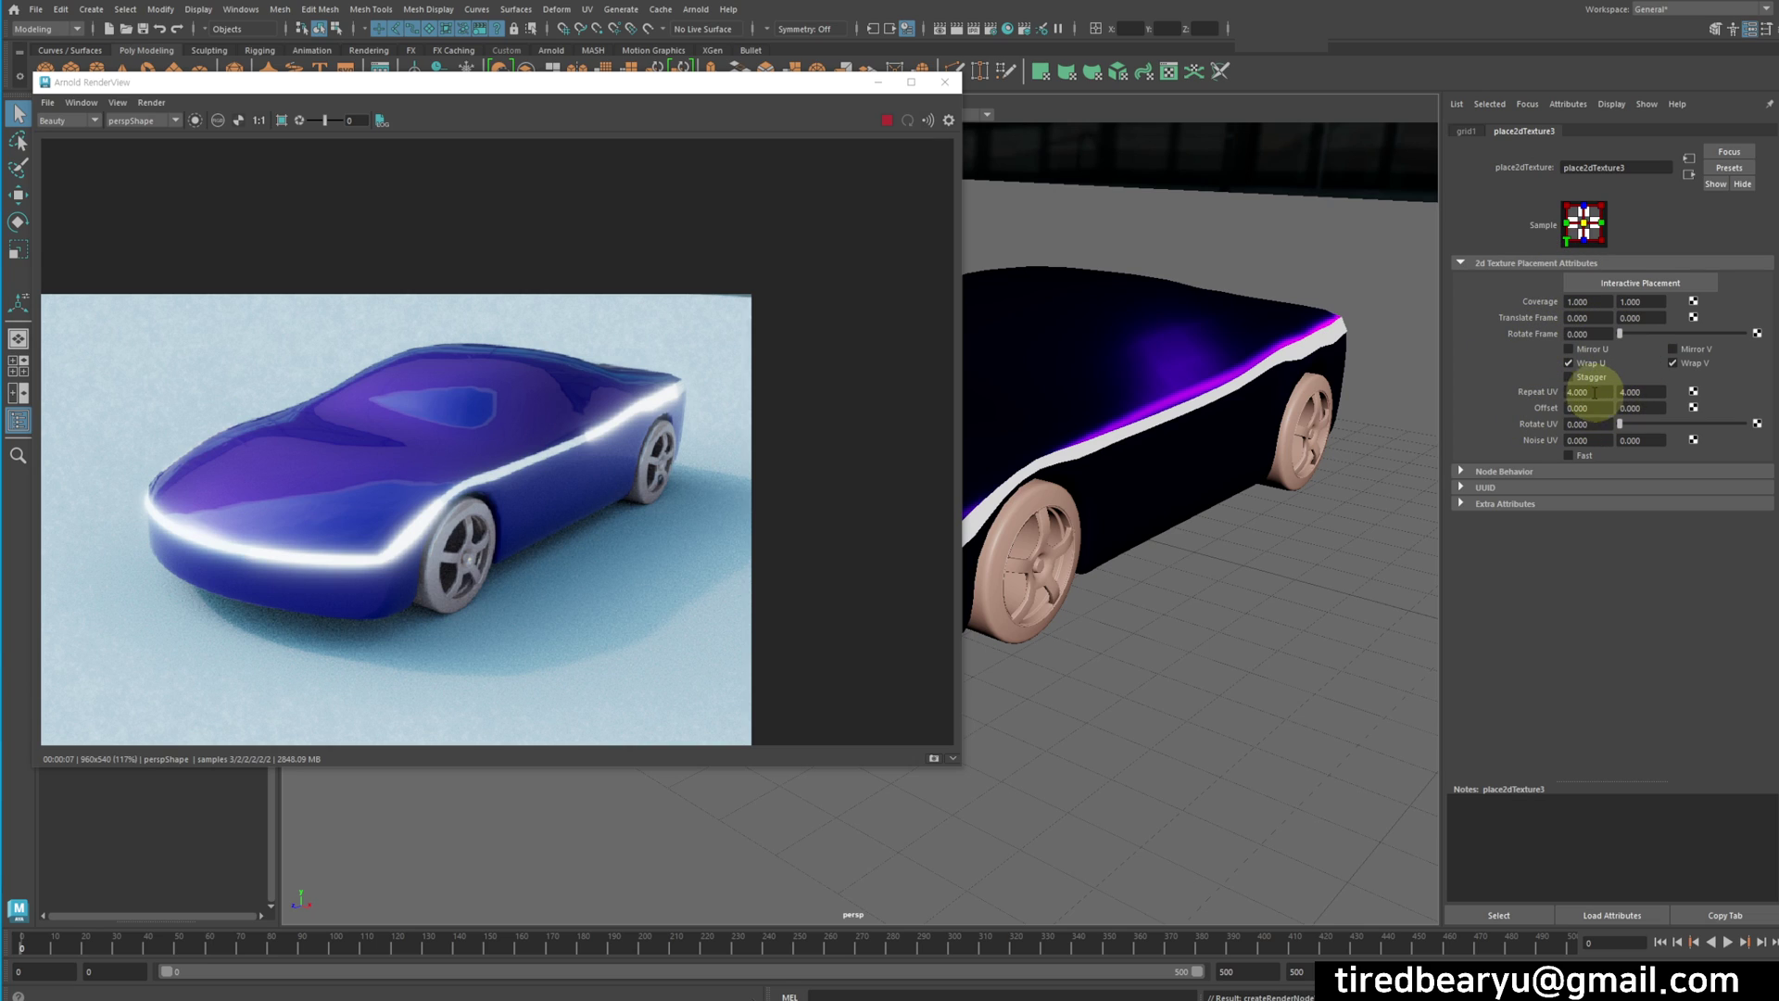
click(1466, 131)
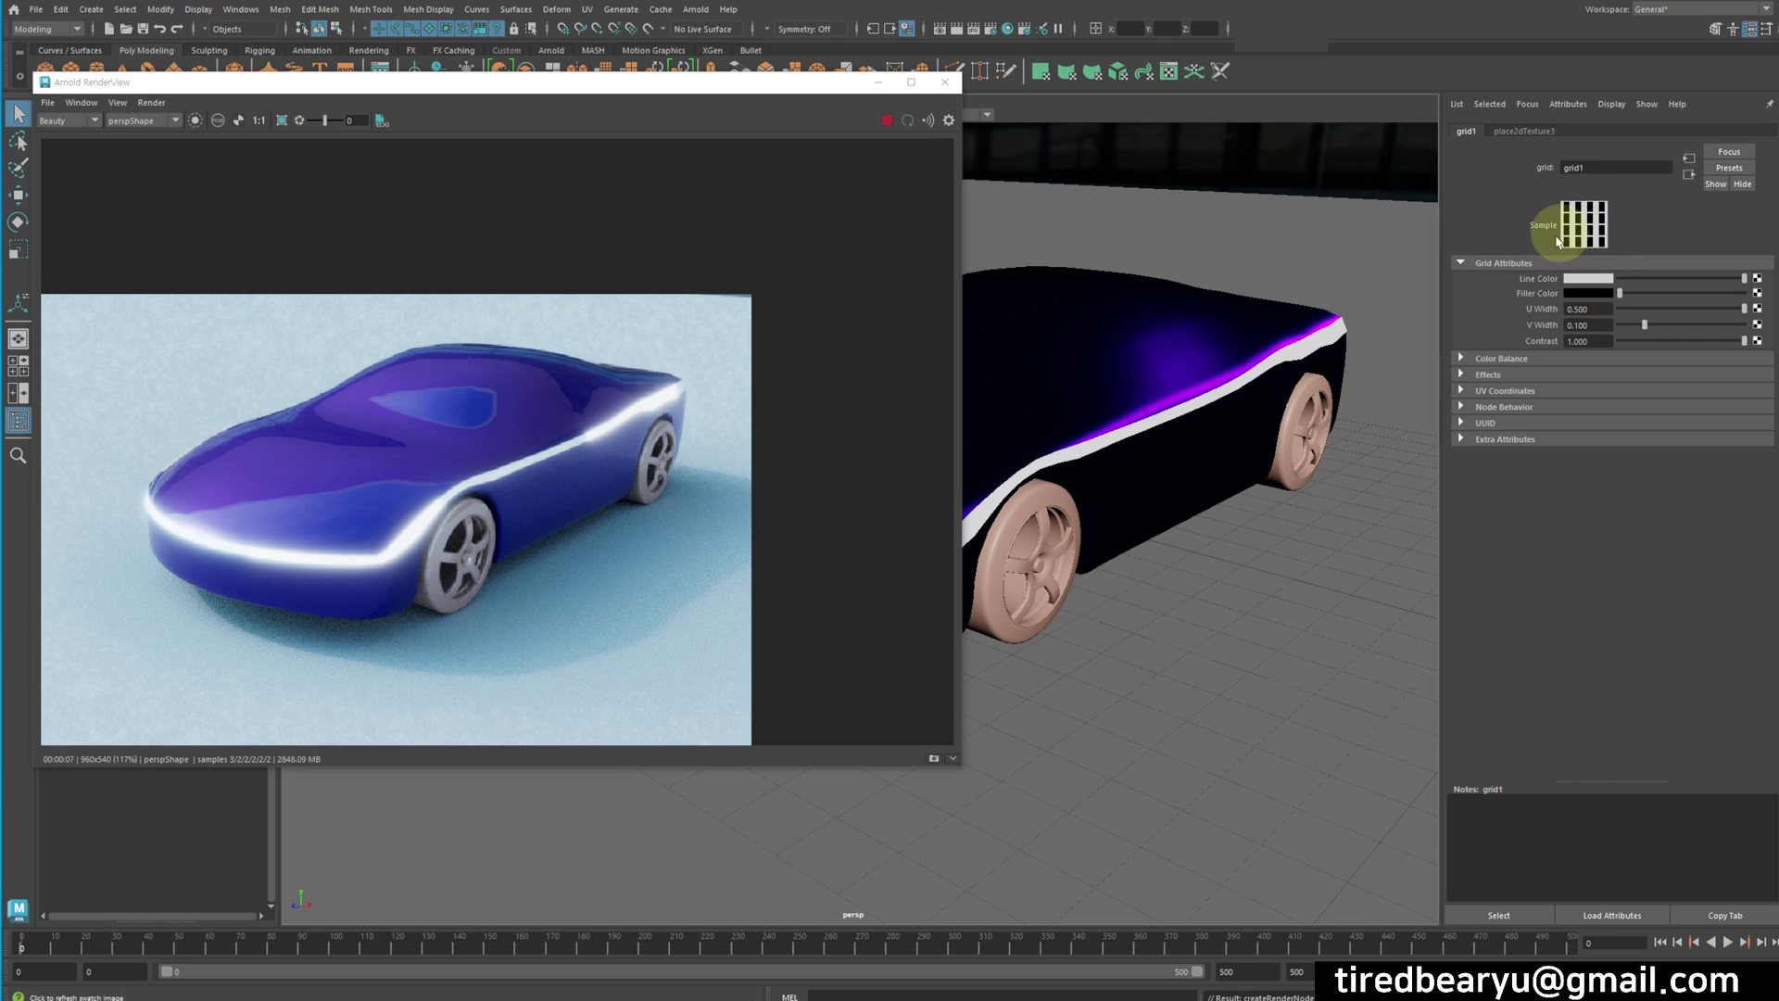
Set the grid texture's V repeat to 1 and its V width to 0 so only stripes in one direction remain
click(1516, 131)
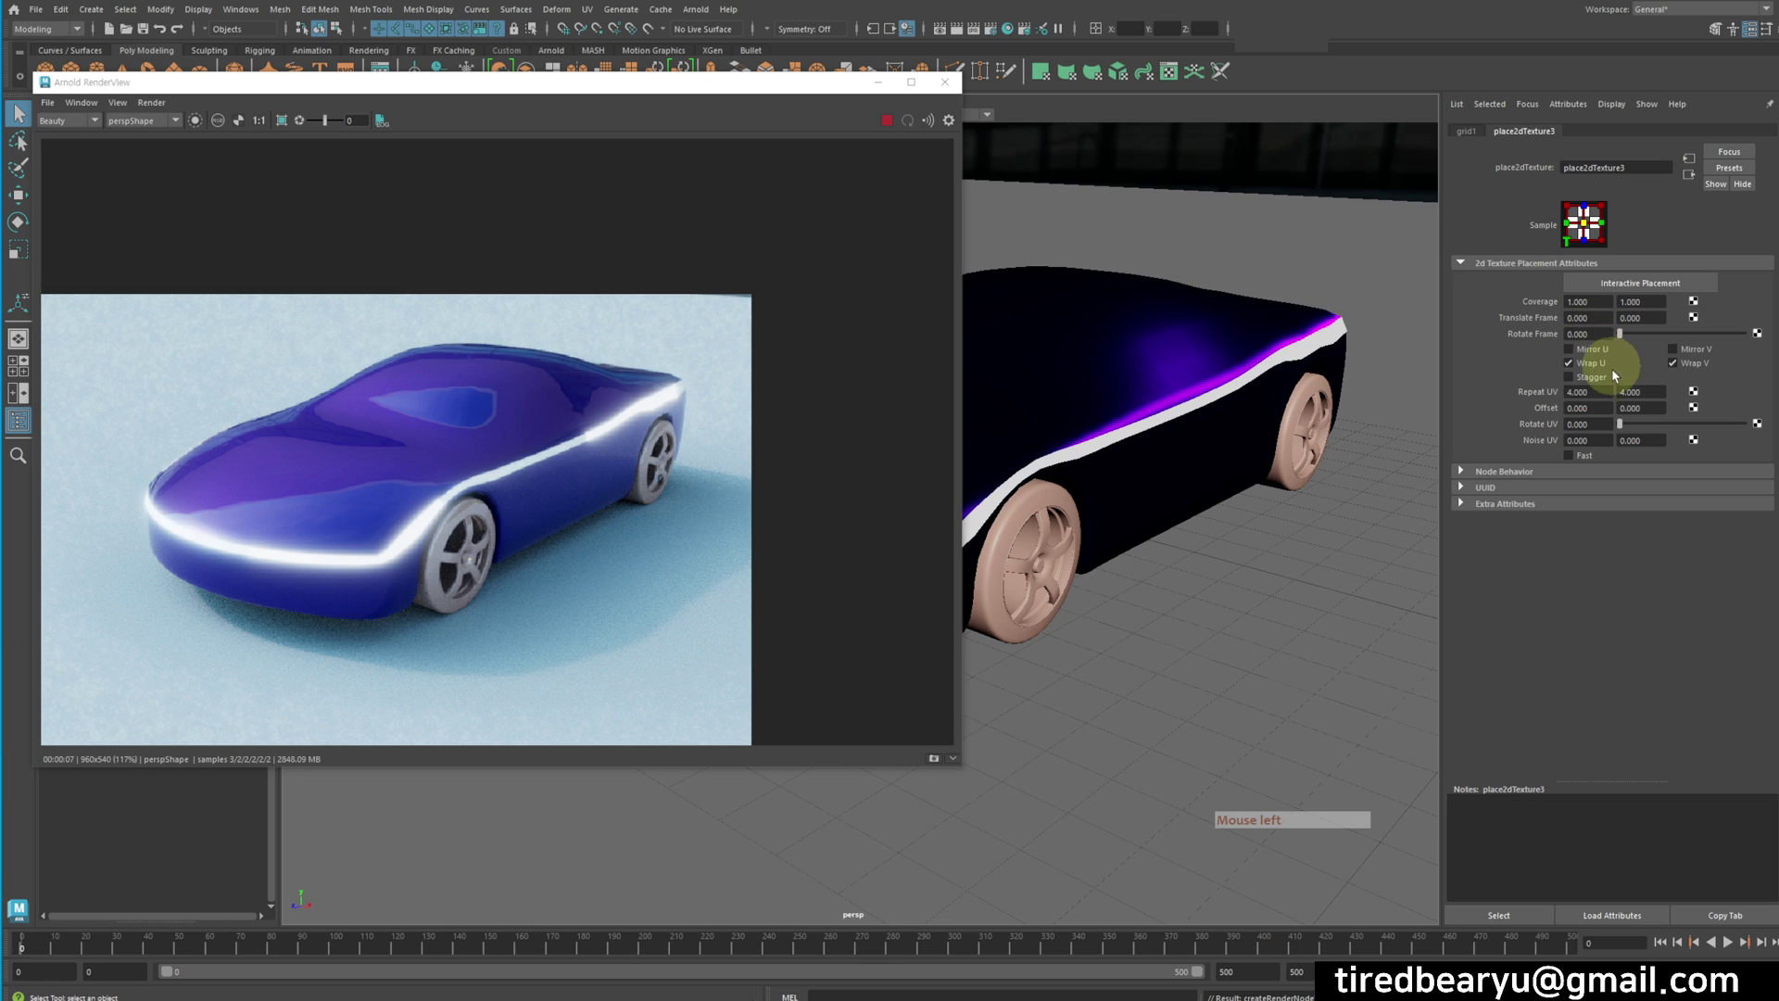
text(1)
key(Return)
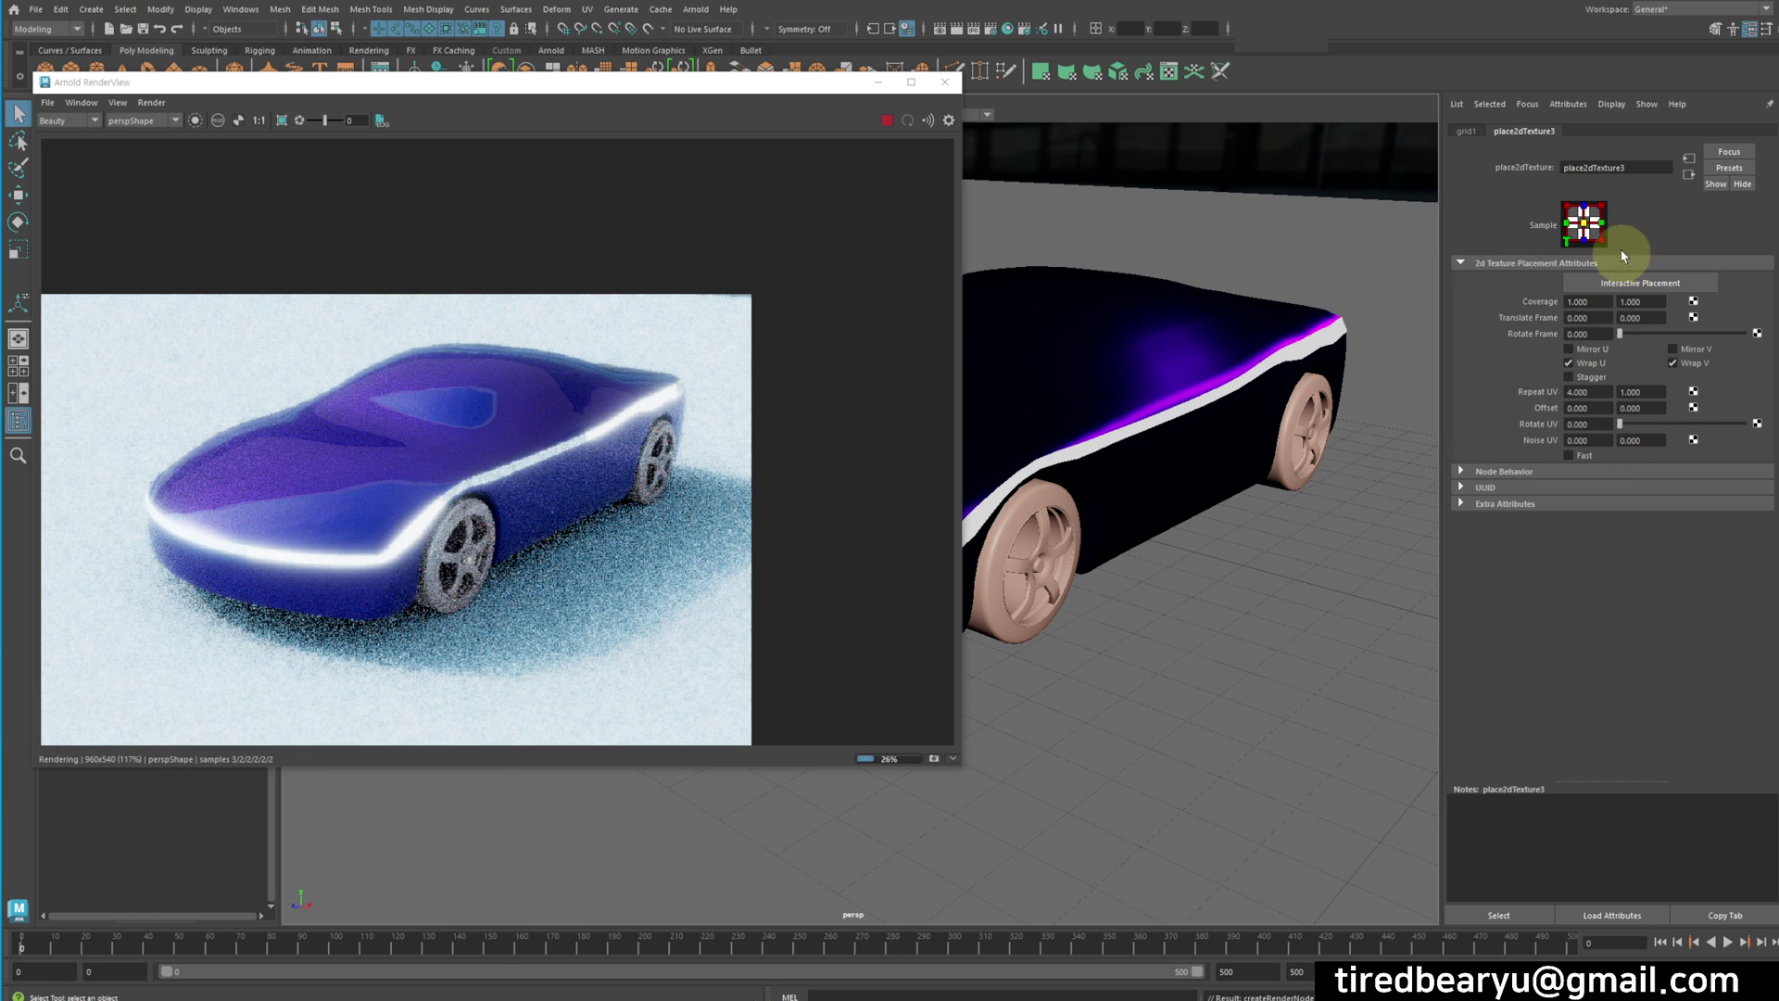
click(1463, 132)
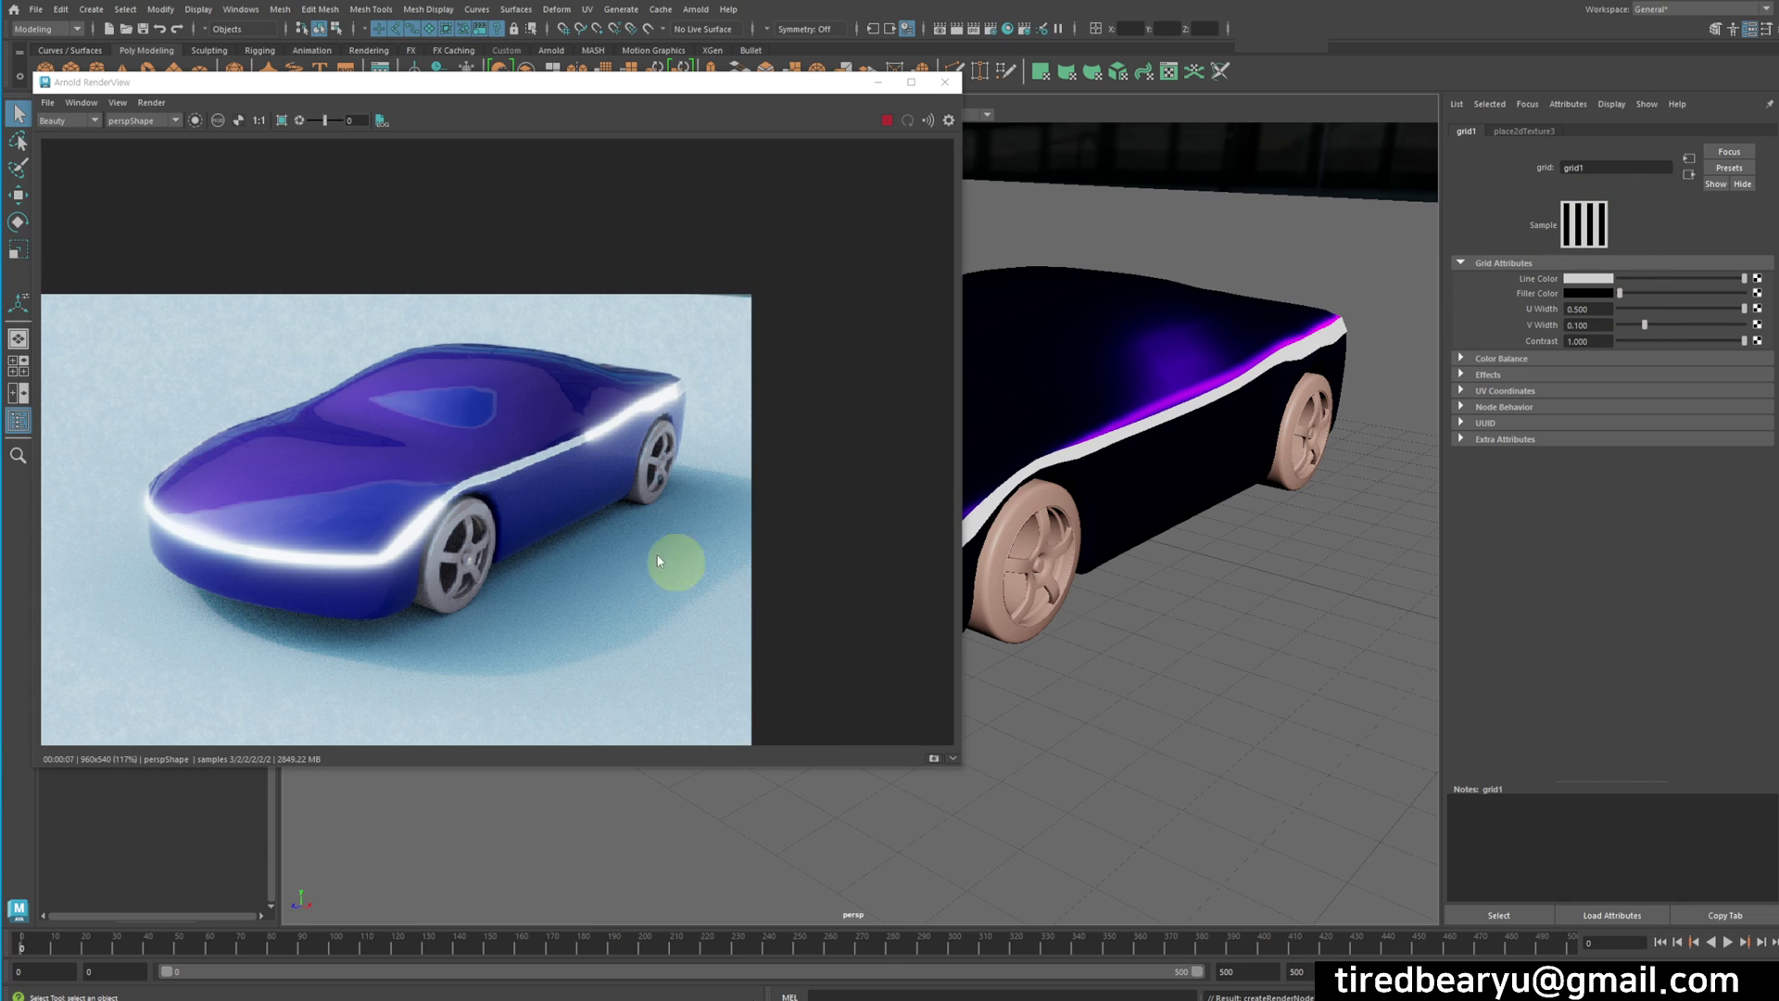
drag(1645, 324, 1513, 336)
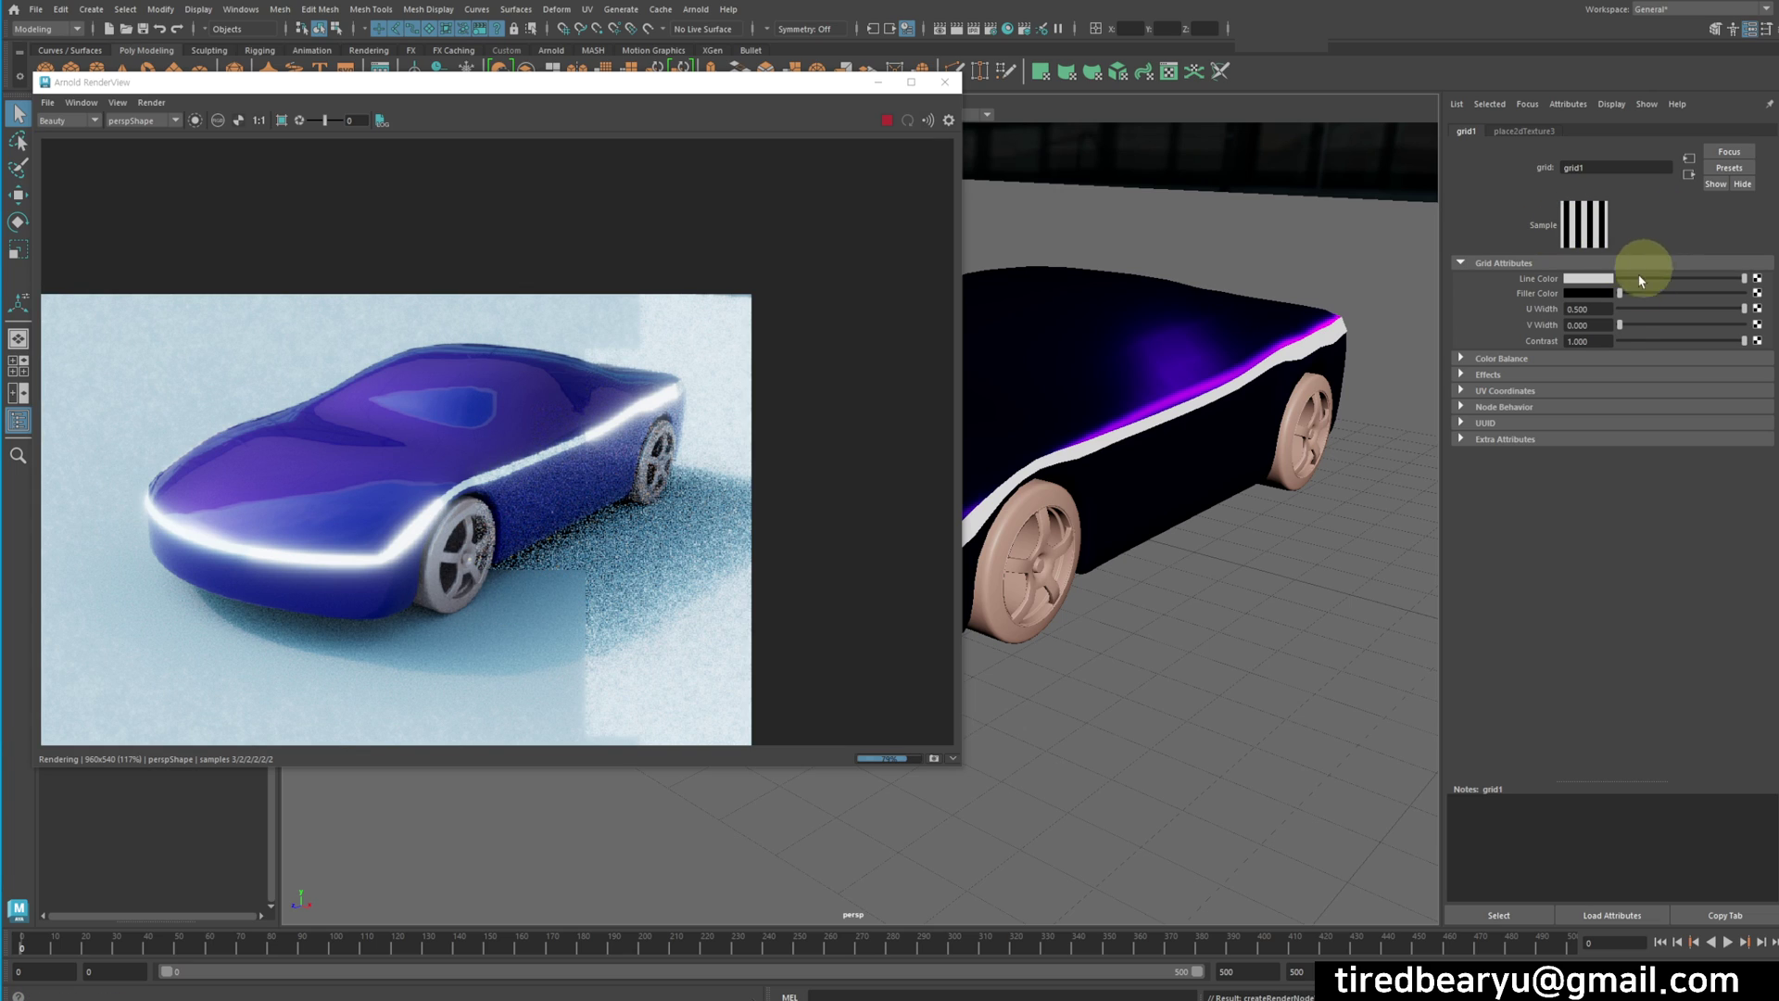
Set the base color of the band's material to black
click(1687, 179)
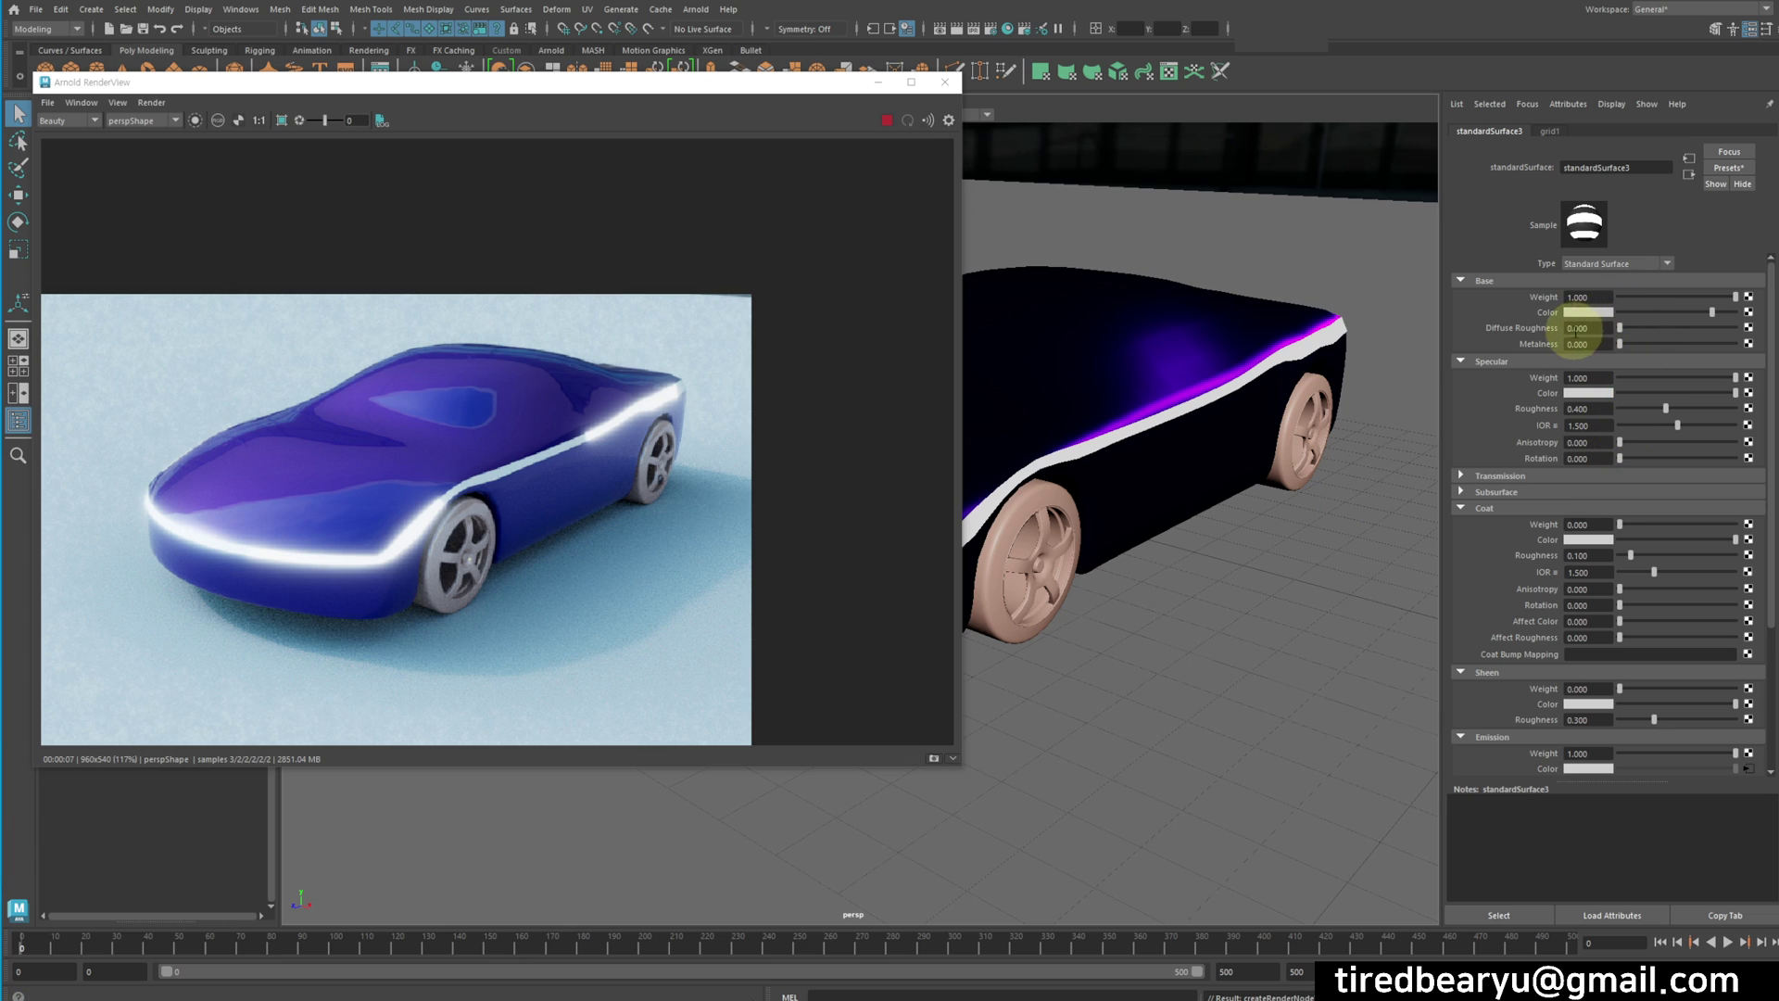
drag(1655, 314, 1608, 318)
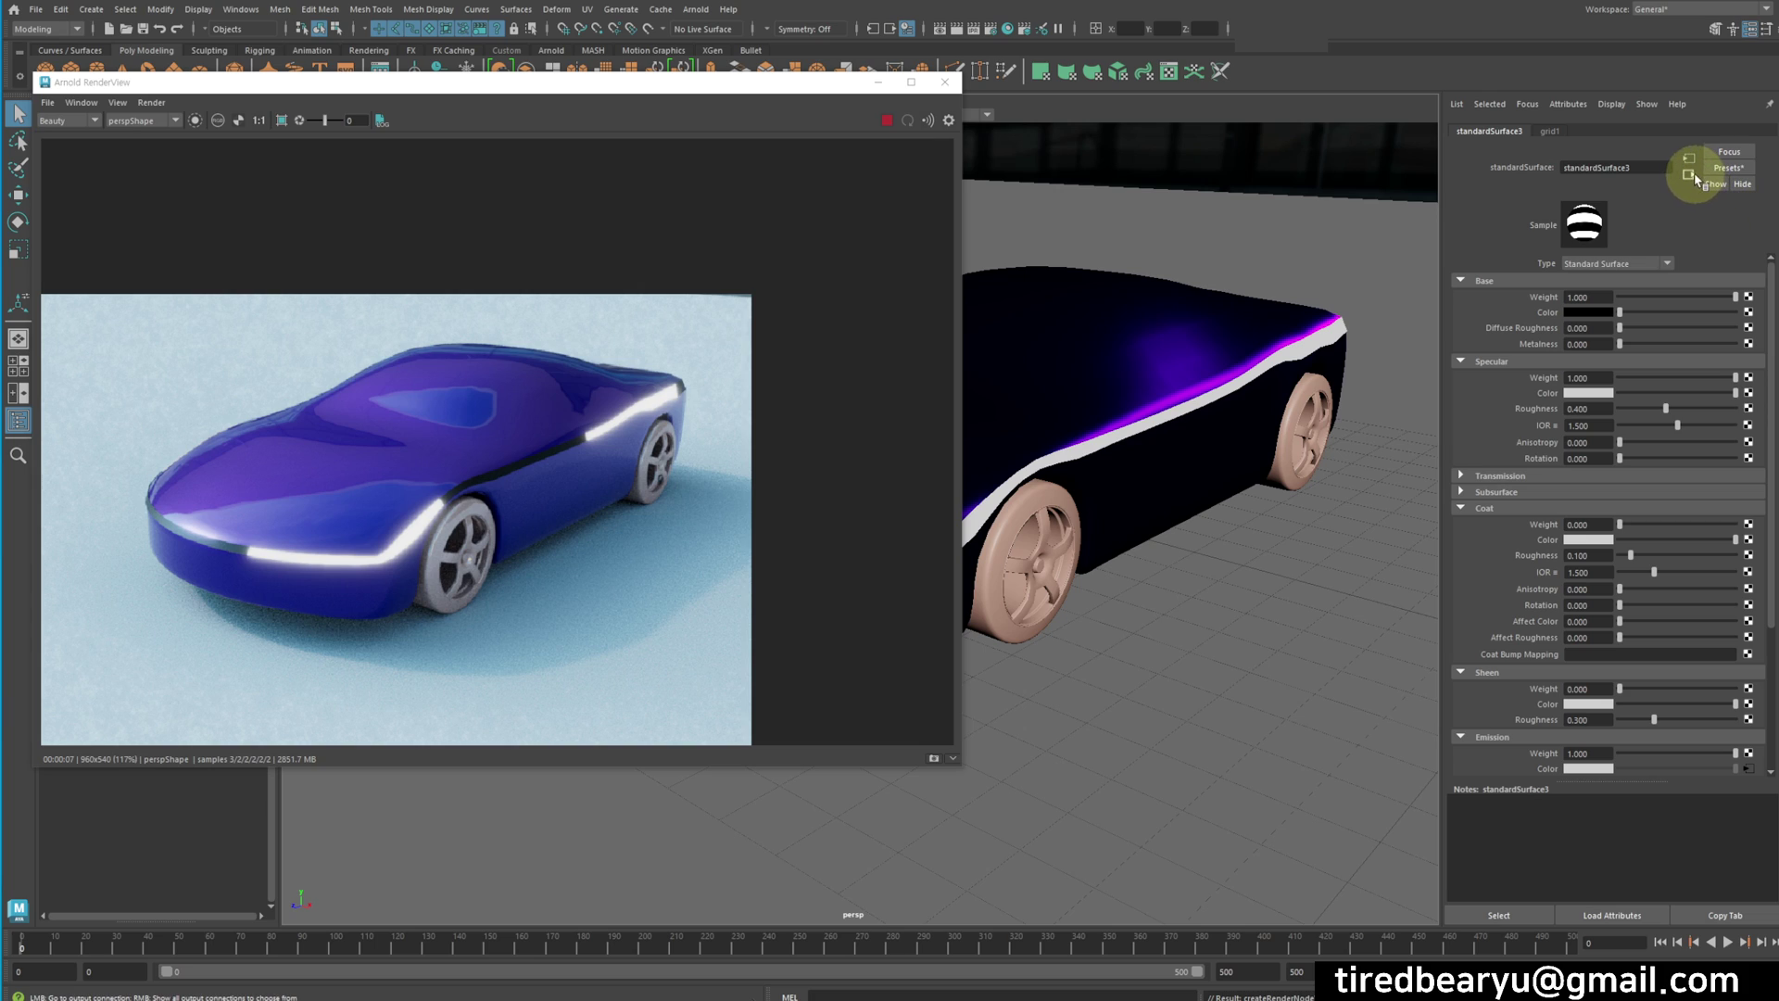
Set the U repeat in the grid texture's 2D placement to 10
click(1549, 133)
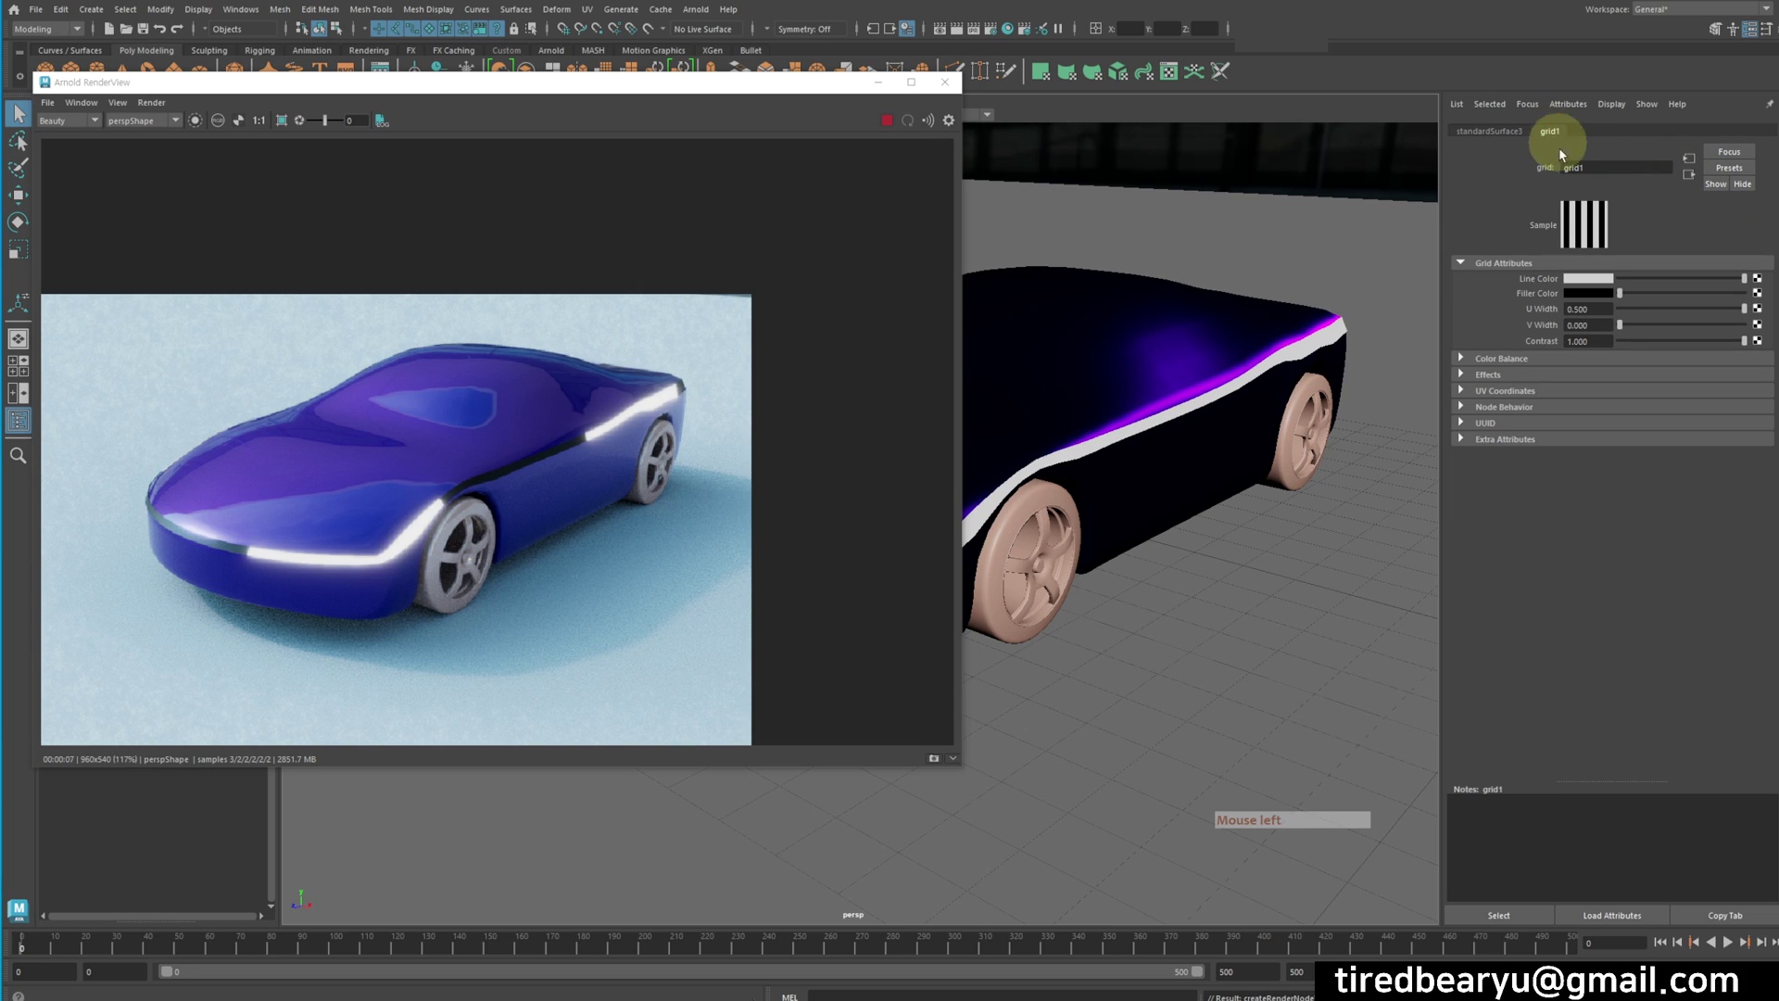
click(1682, 173)
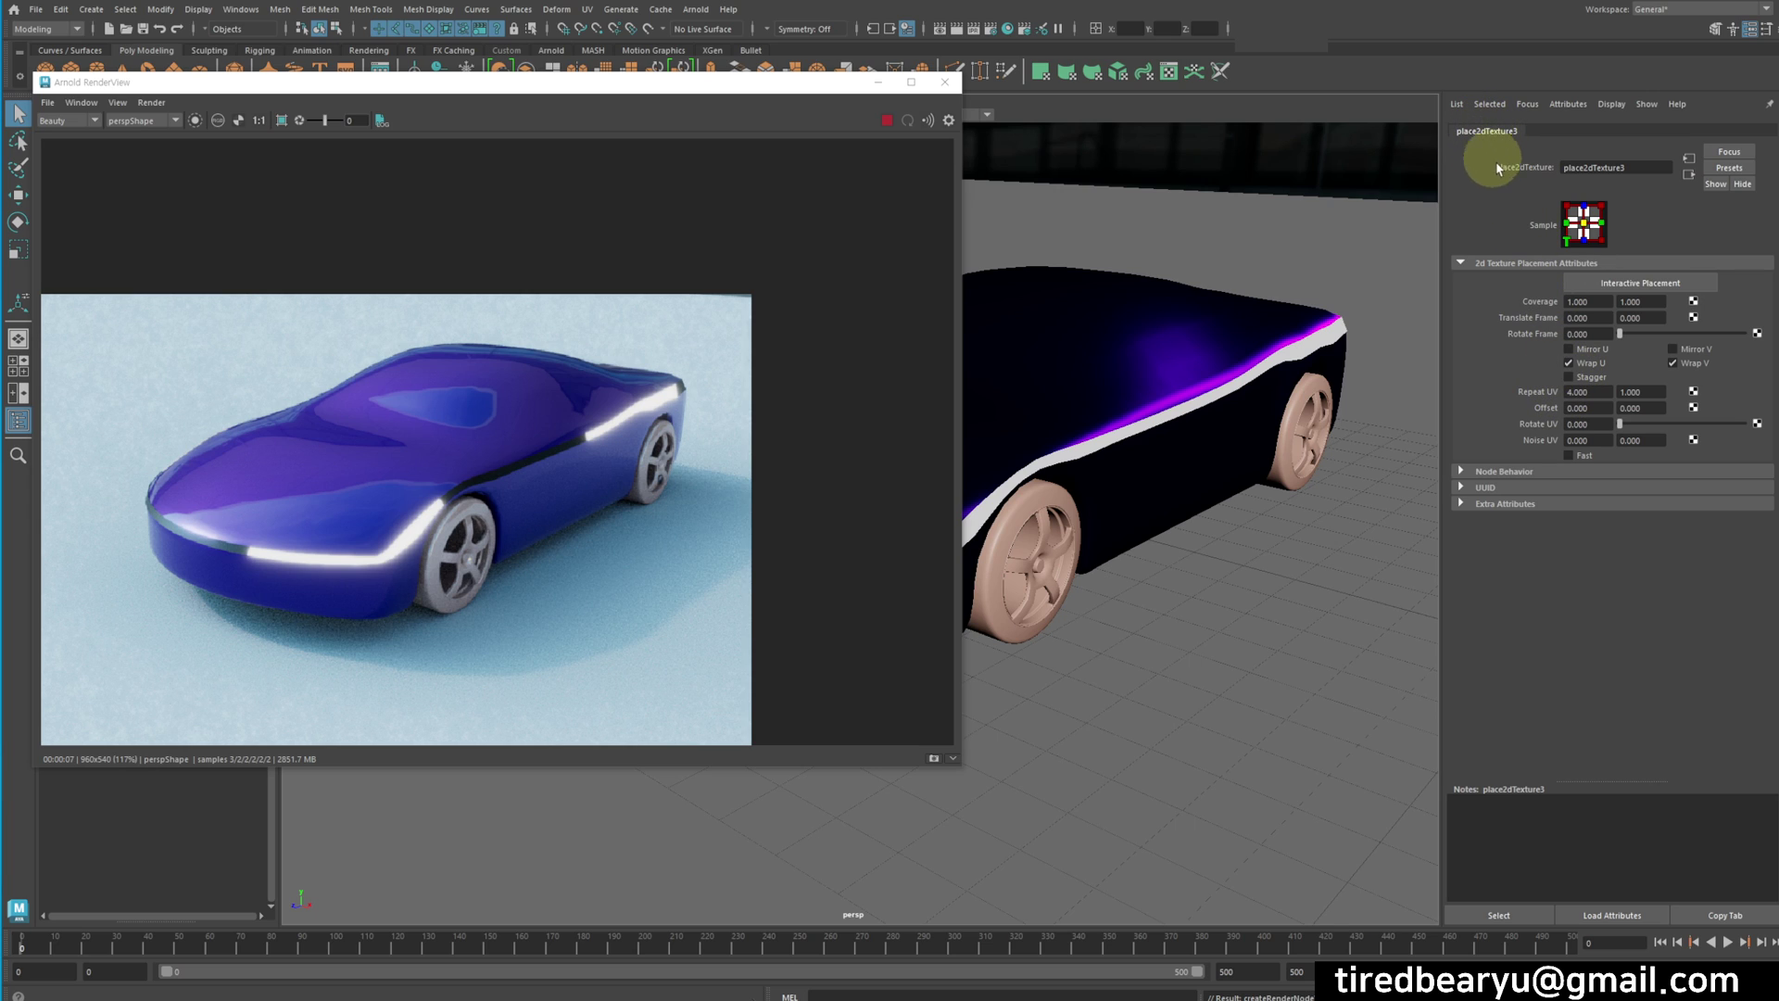
click(1592, 392)
text(1)
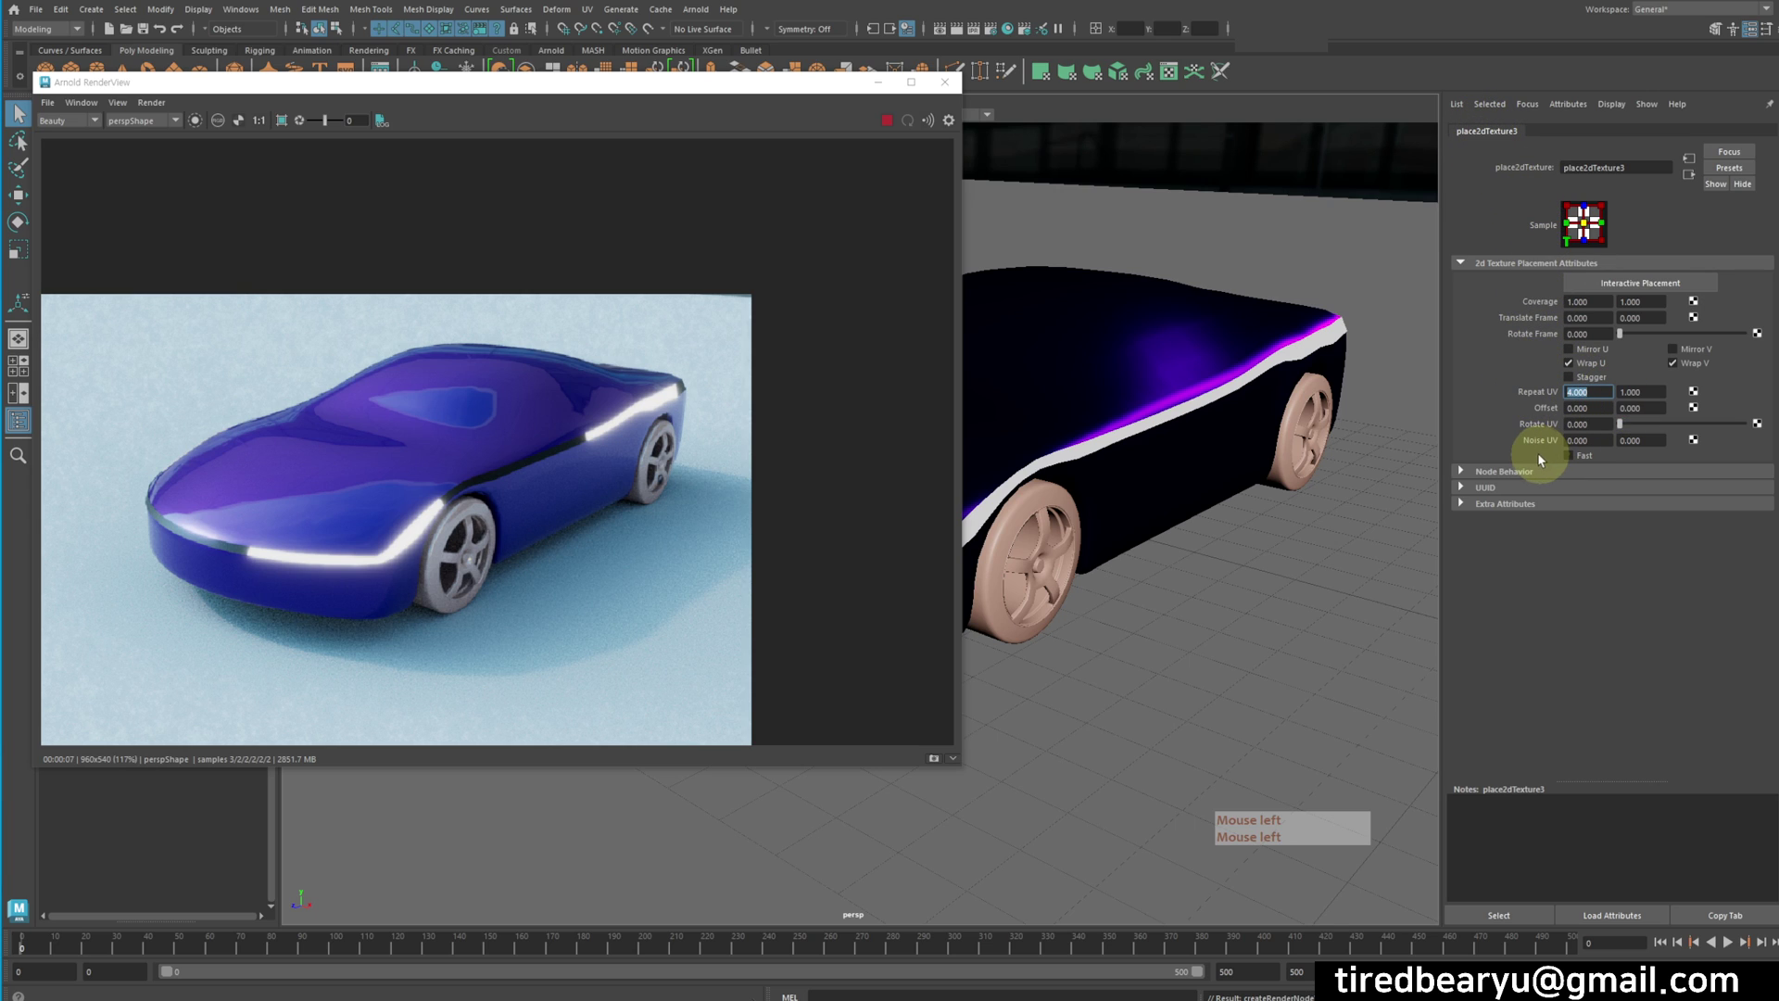
text(0)
key(Return)
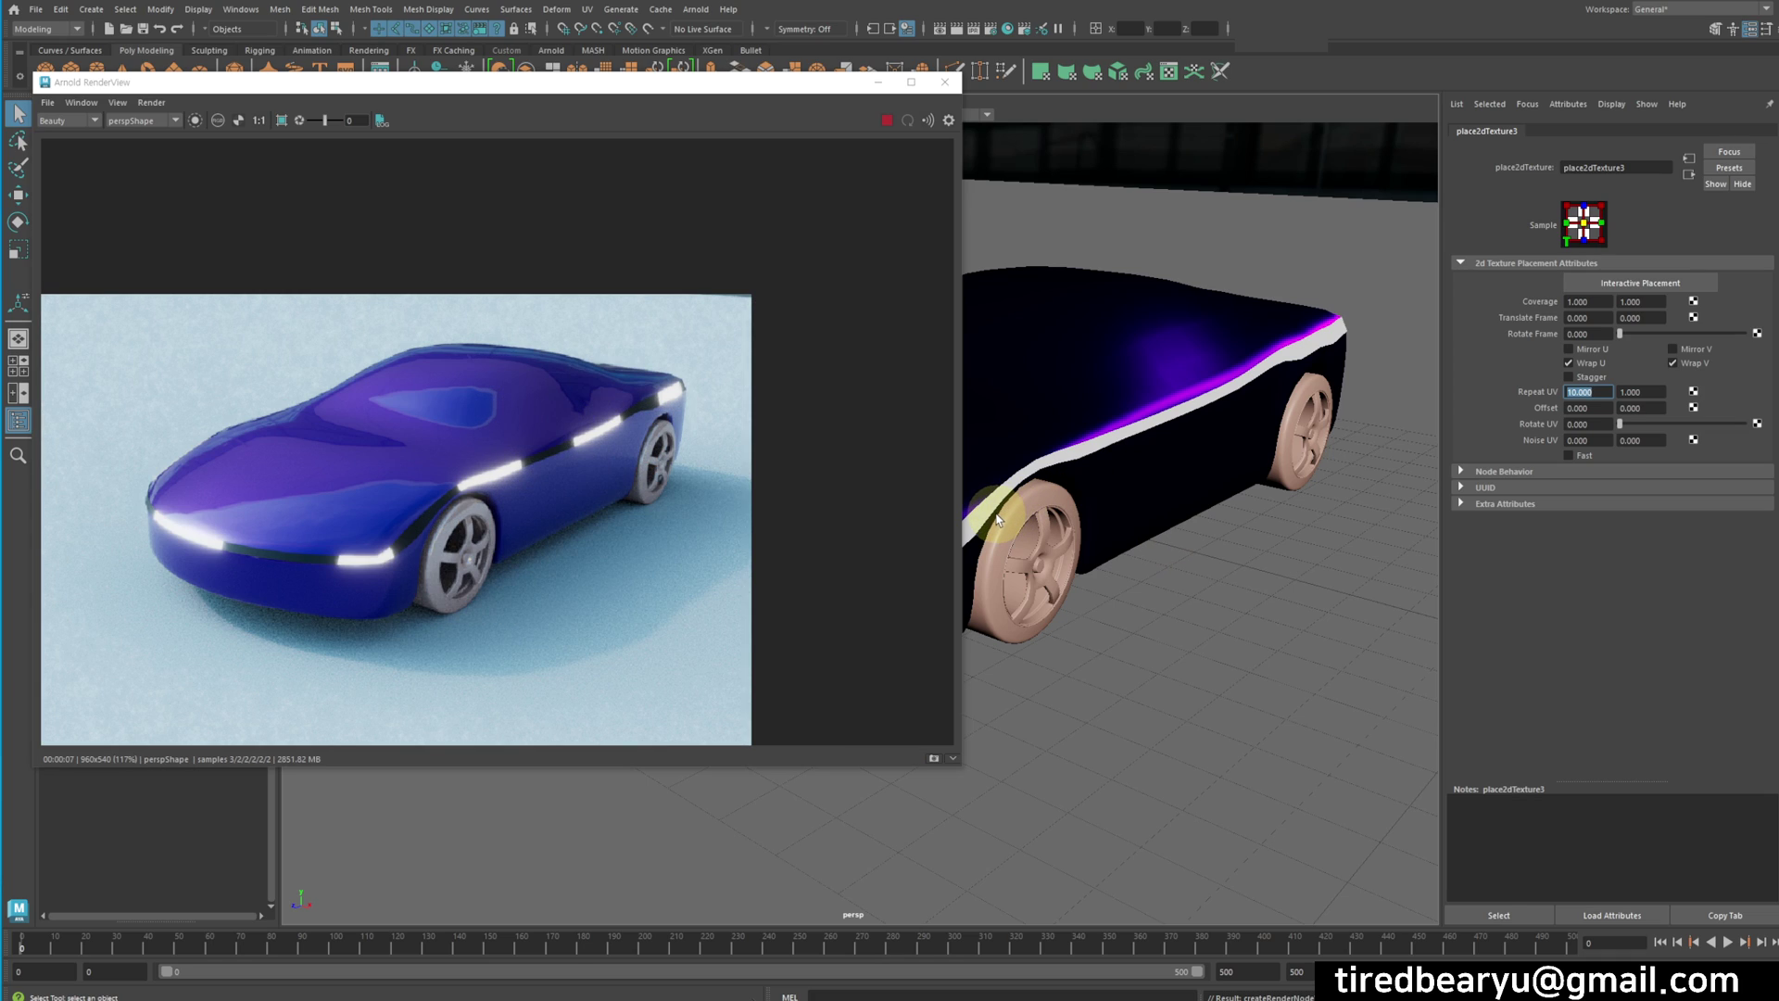
Try rotating the grid texture's placement frame to about 160.7, and reset the rotation to 0
click(1688, 174)
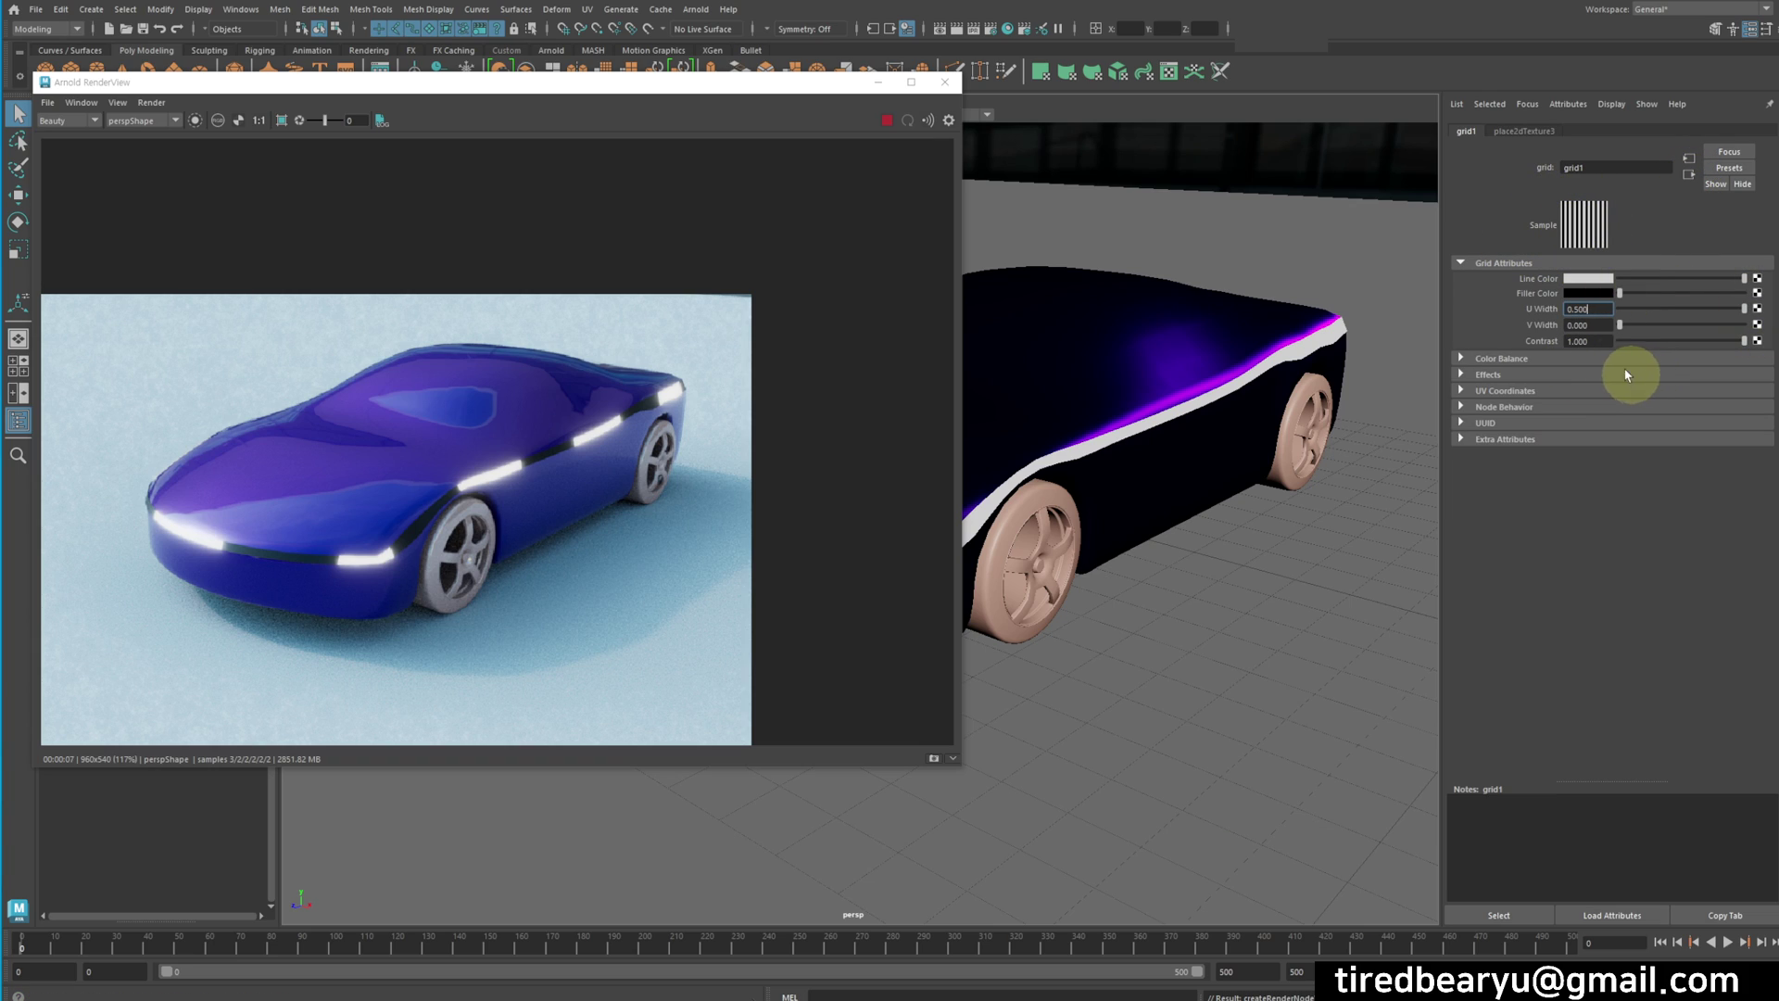
click(1503, 132)
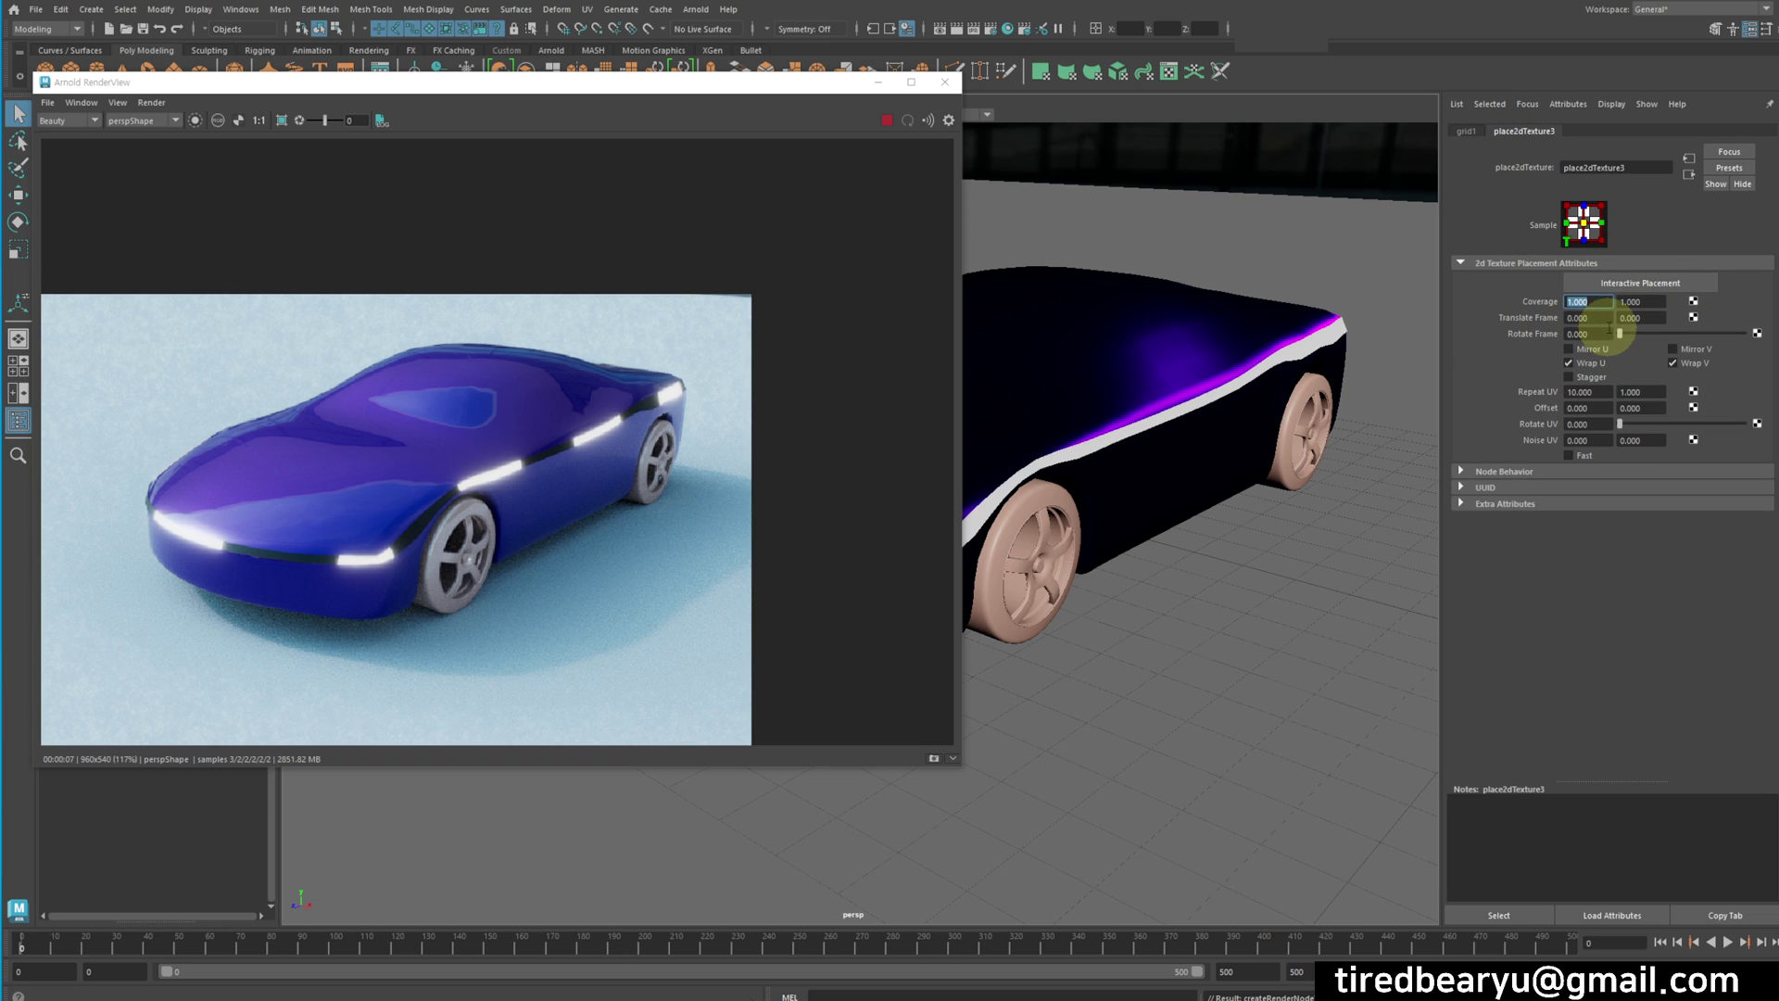
drag(1643, 334, 1673, 334)
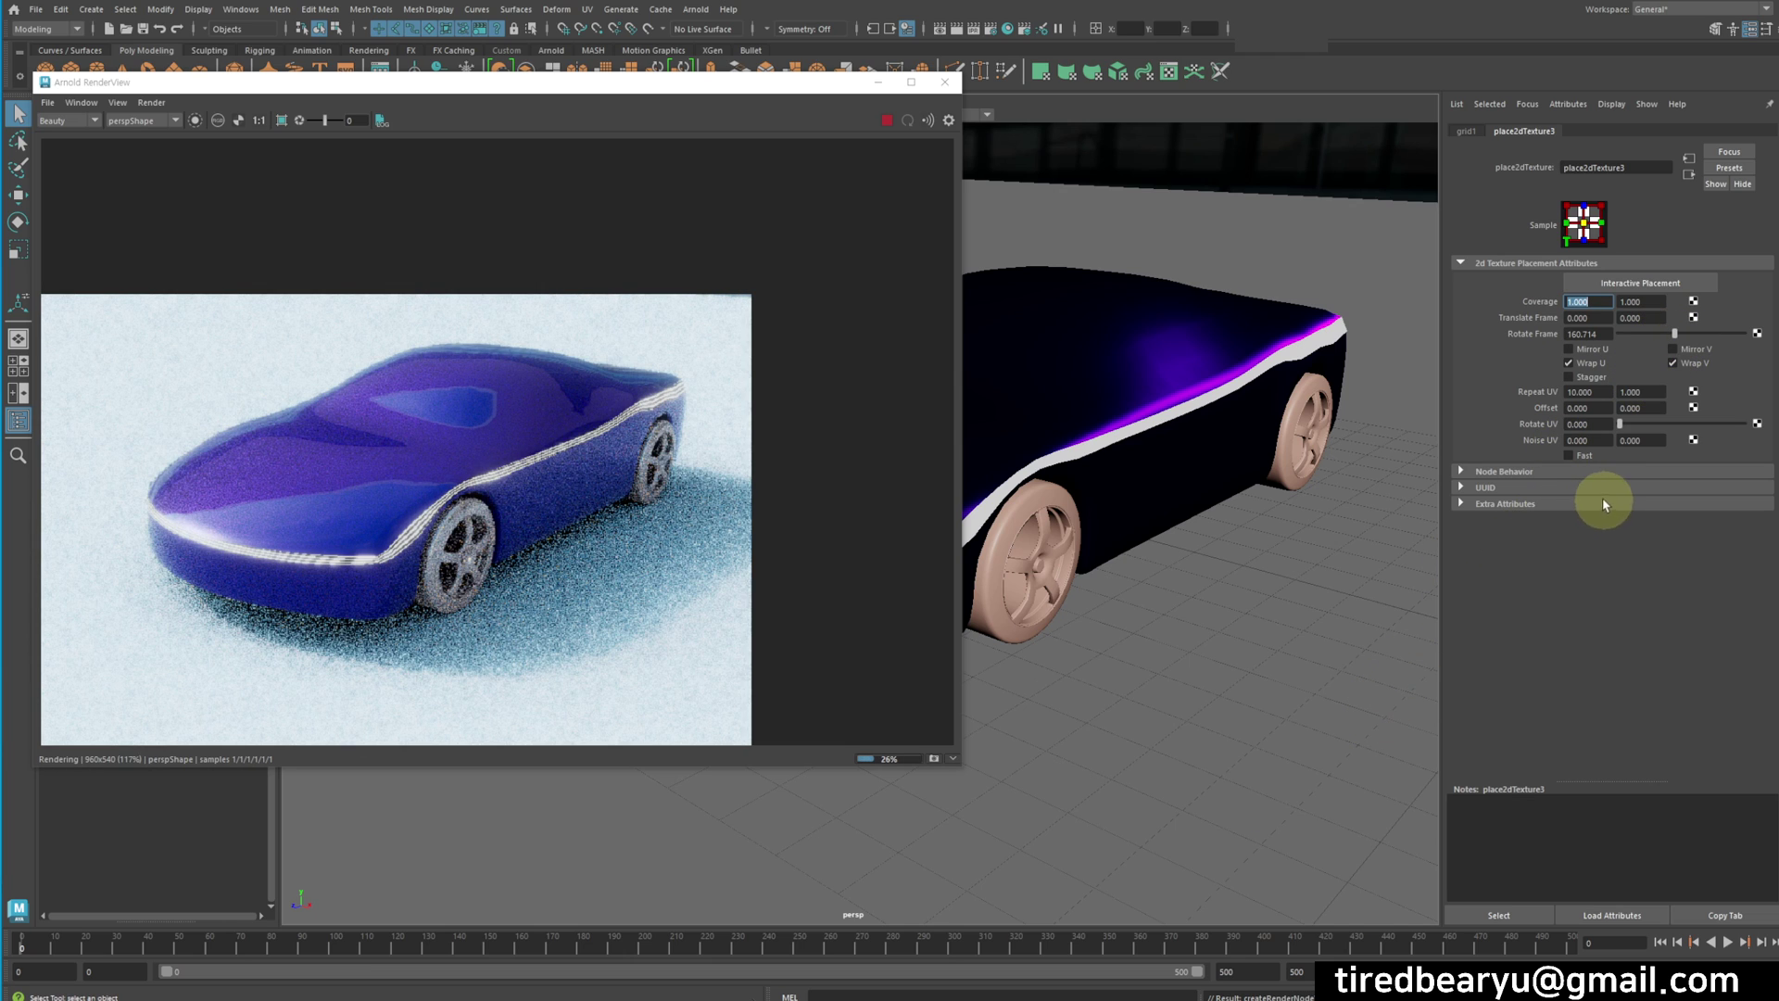
drag(1621, 334, 1477, 341)
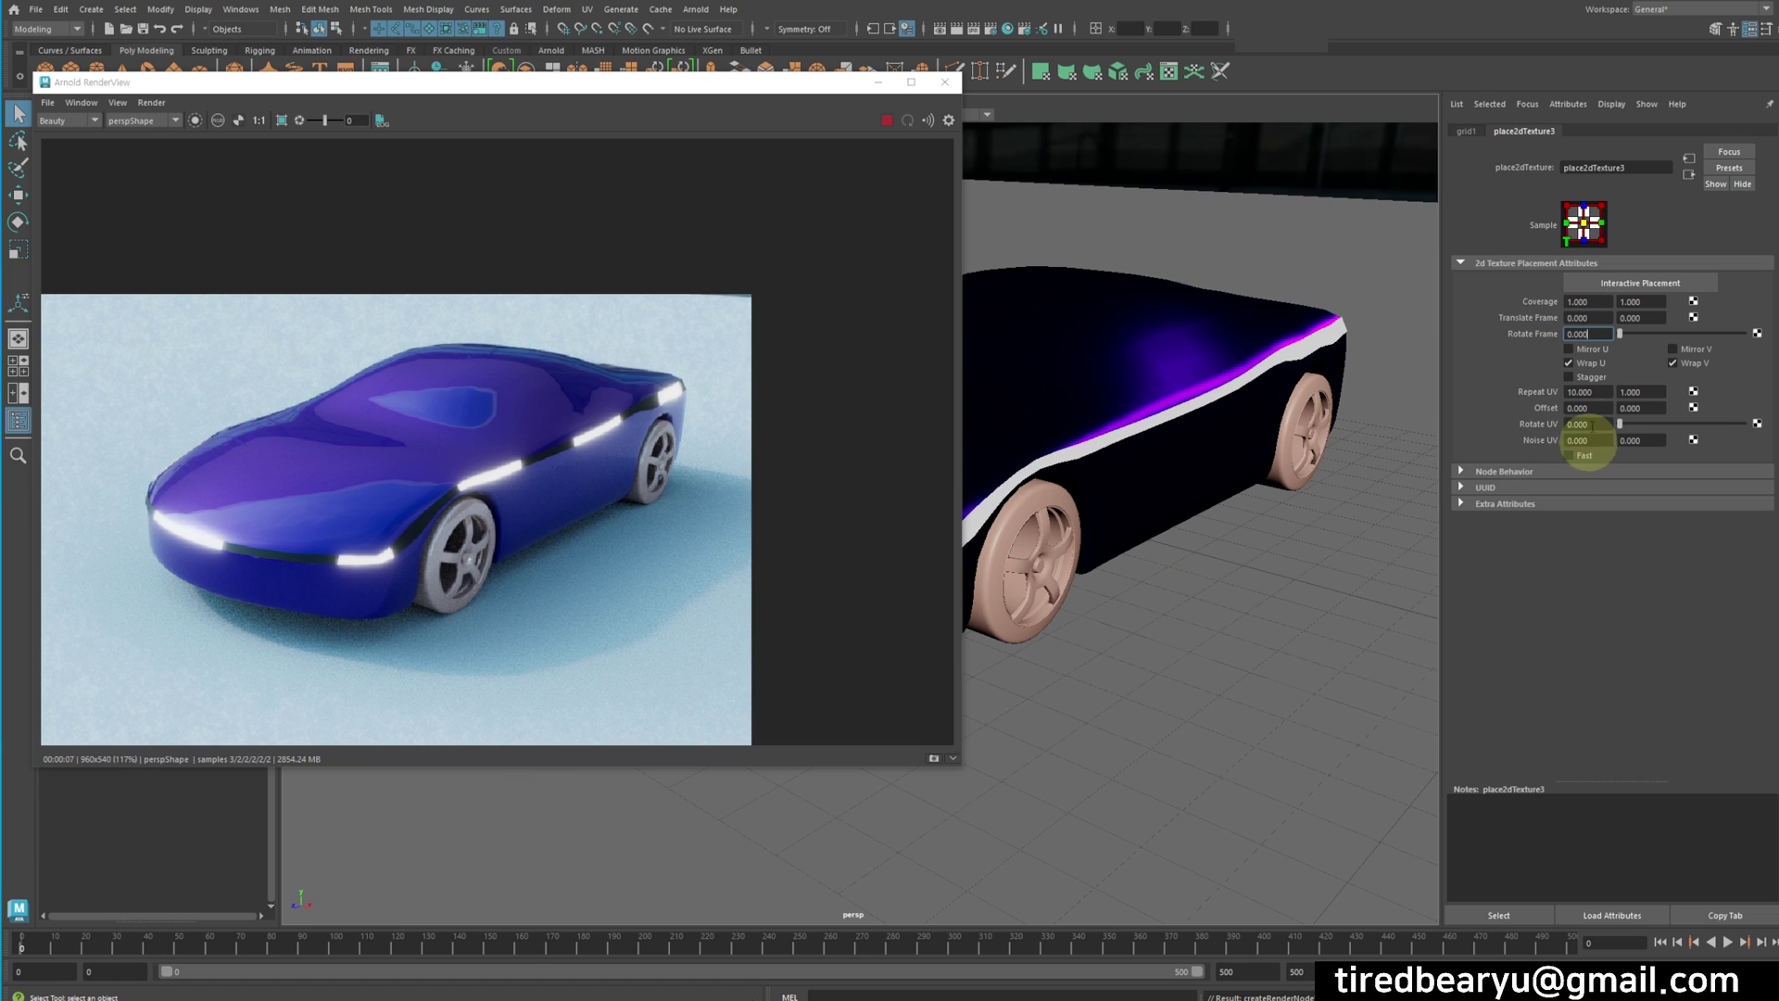
Keyframe the grid texture placement's U Translate Frame at 0 on frame 0 and at 1 on frame 500
right_click(1578, 319)
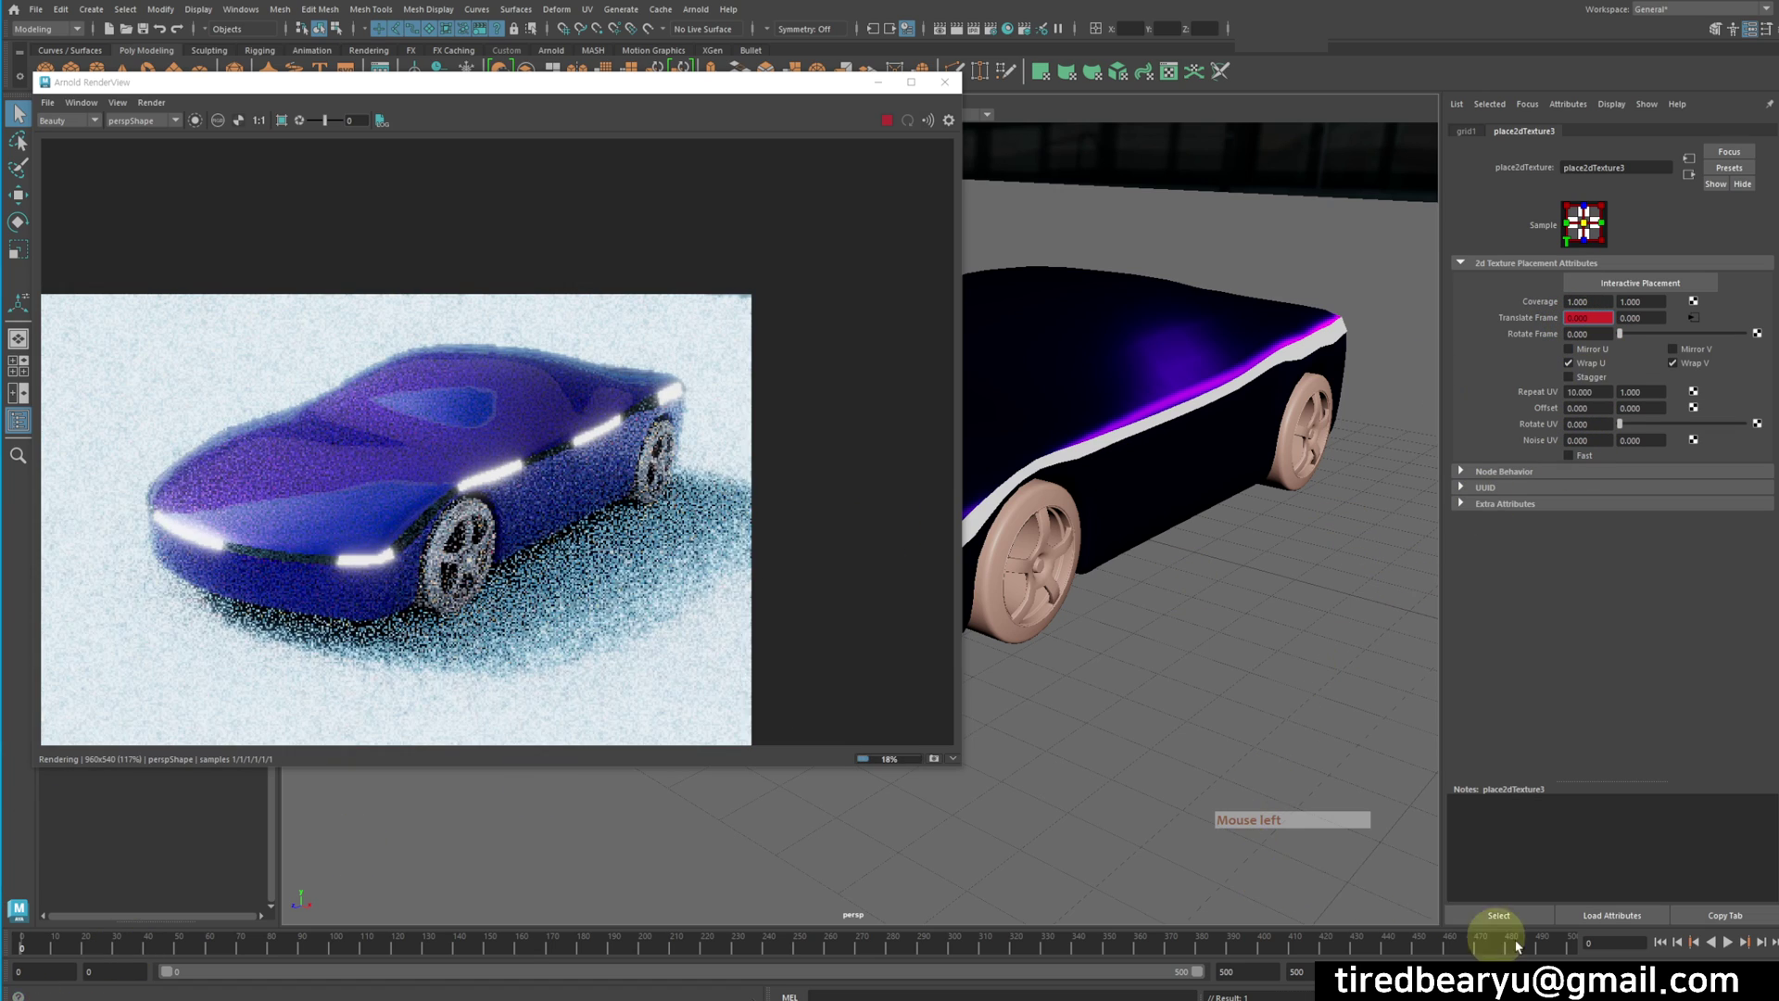
click(1577, 318)
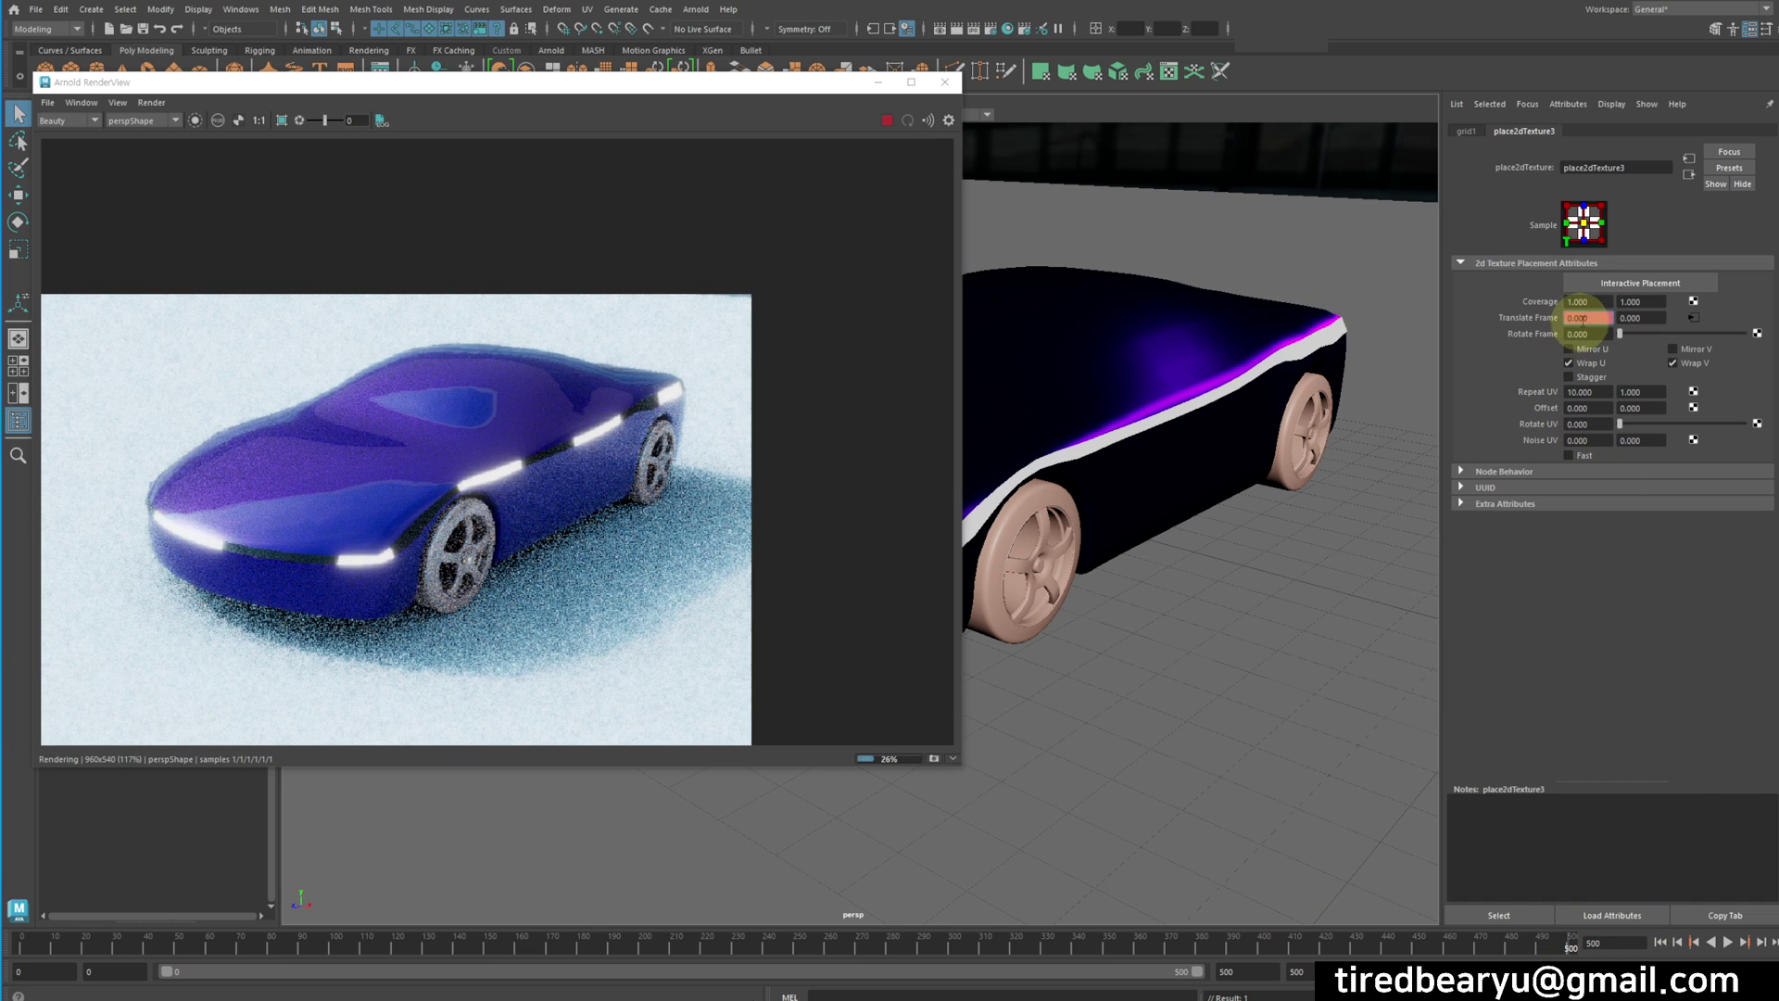
text(1)
key(Return)
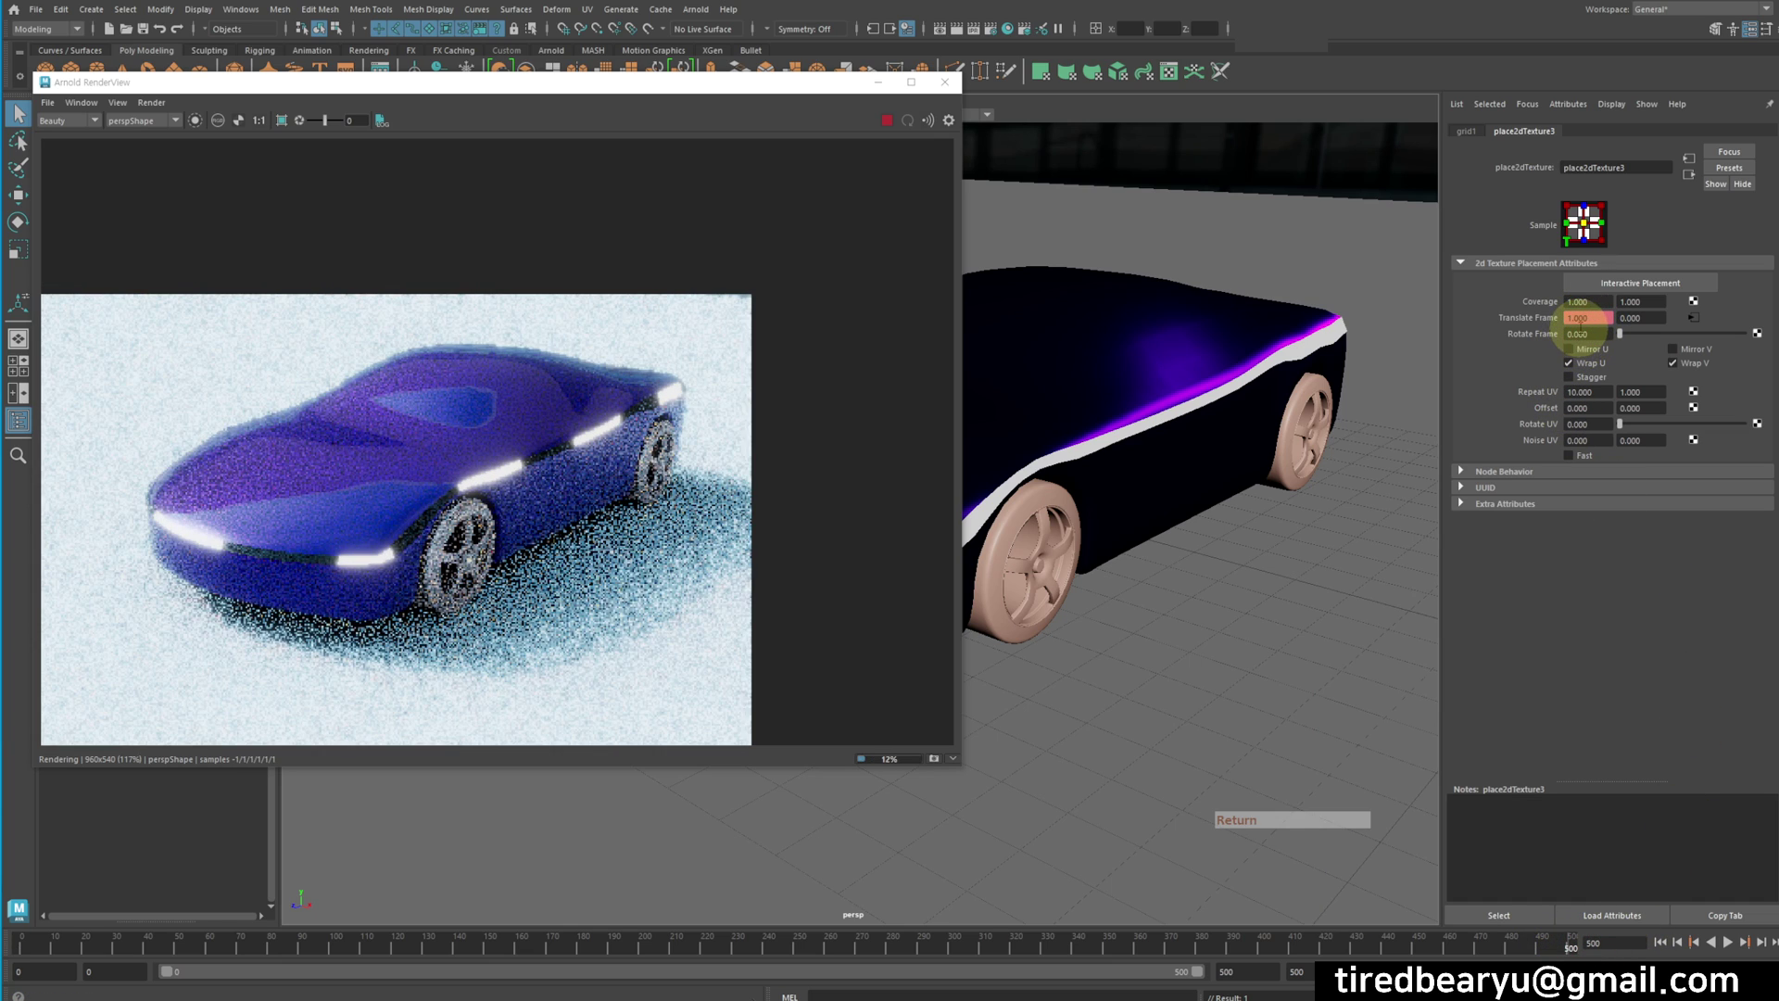
right_click(1588, 320)
click(1609, 357)
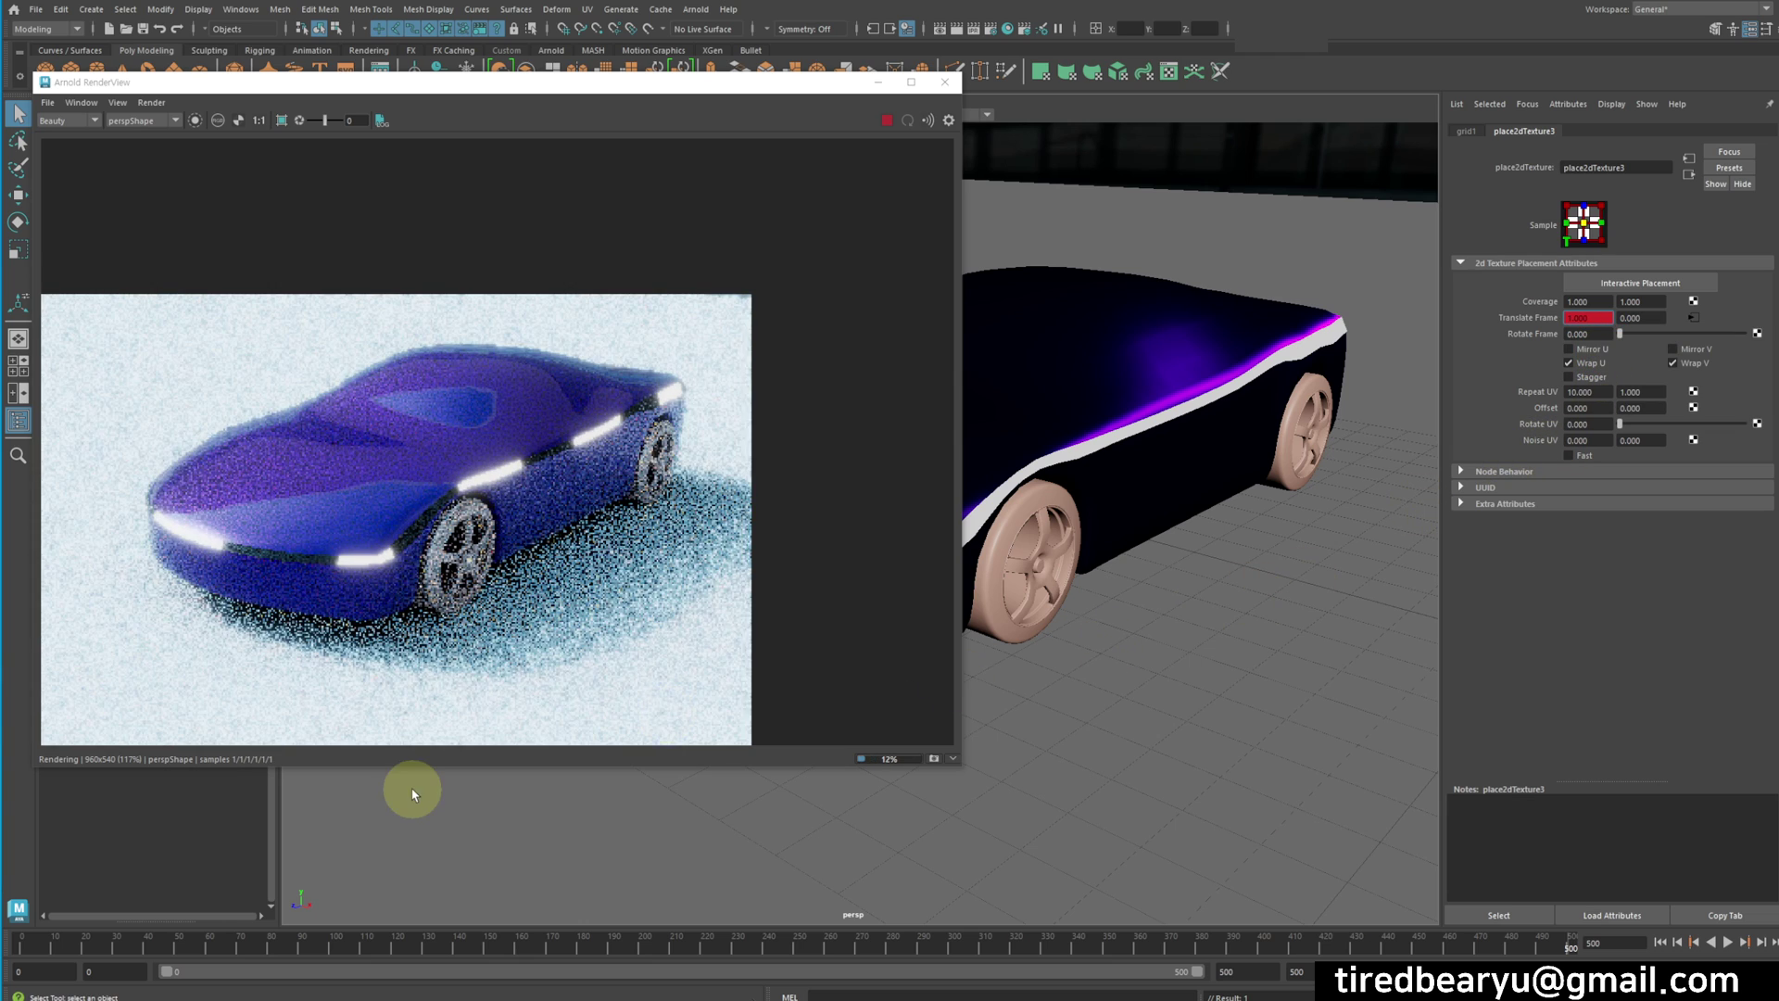
Play the animation from the first frame to check the light segments moving along the band in the render, and stop it
click(23, 942)
click(1728, 942)
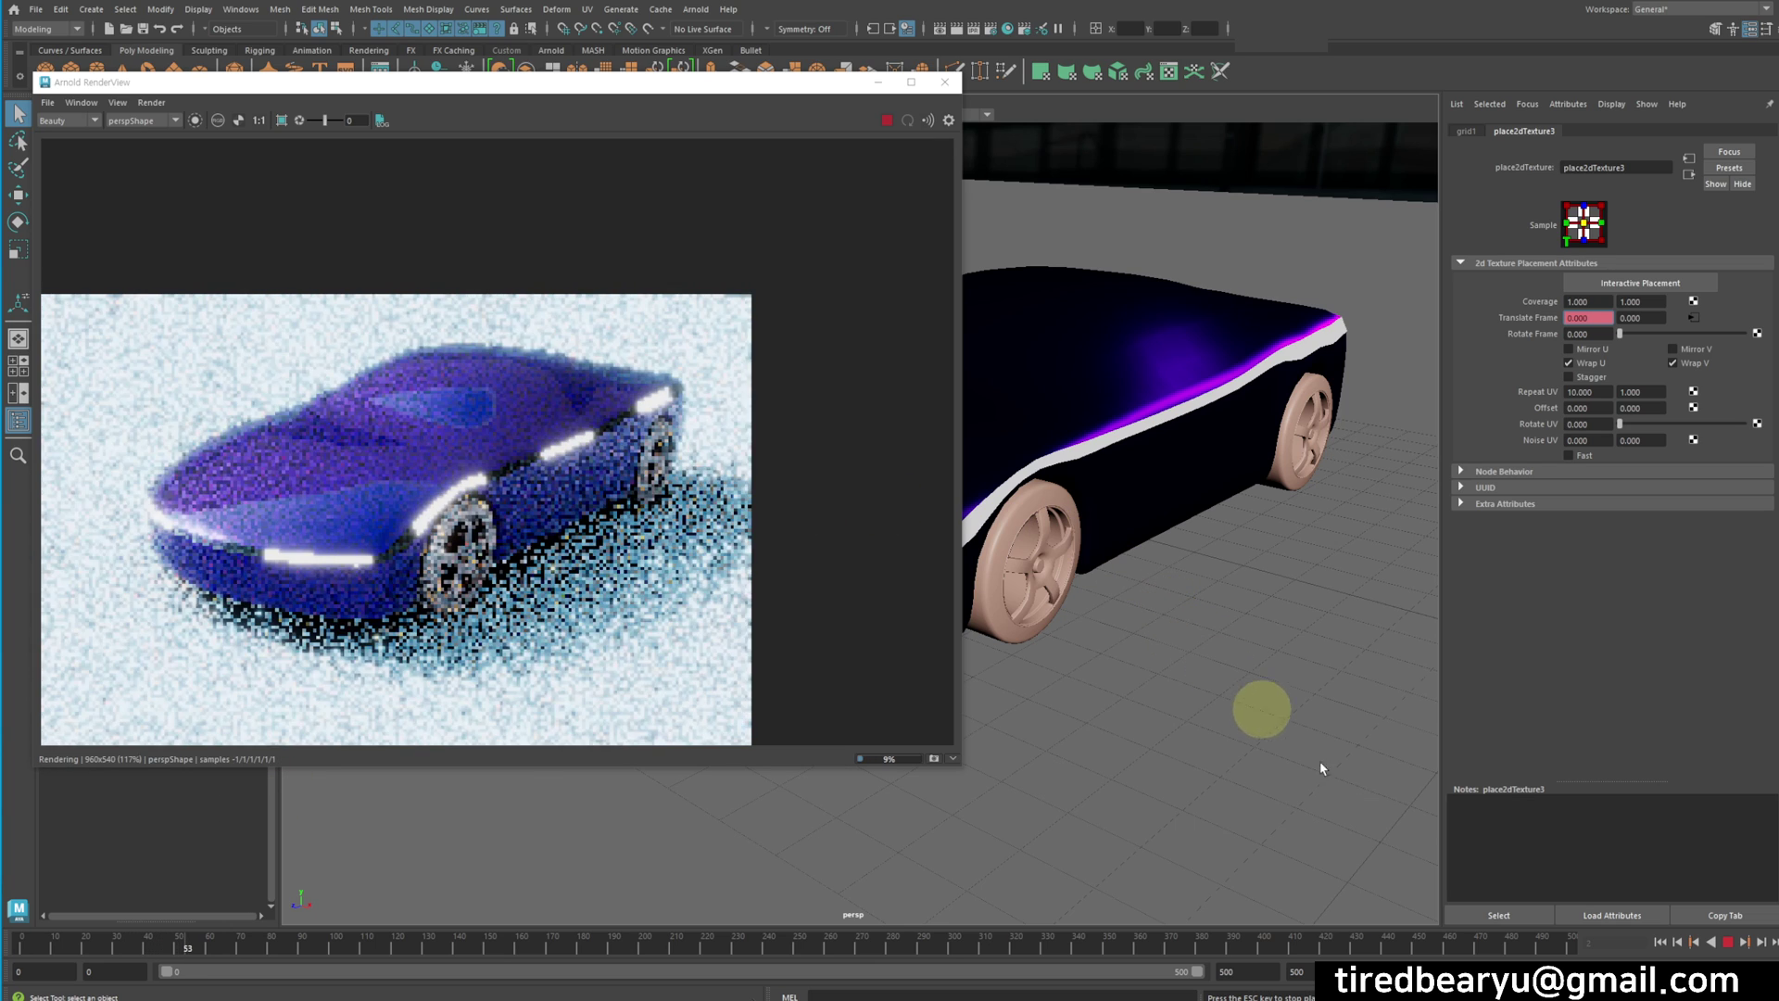
click(1731, 942)
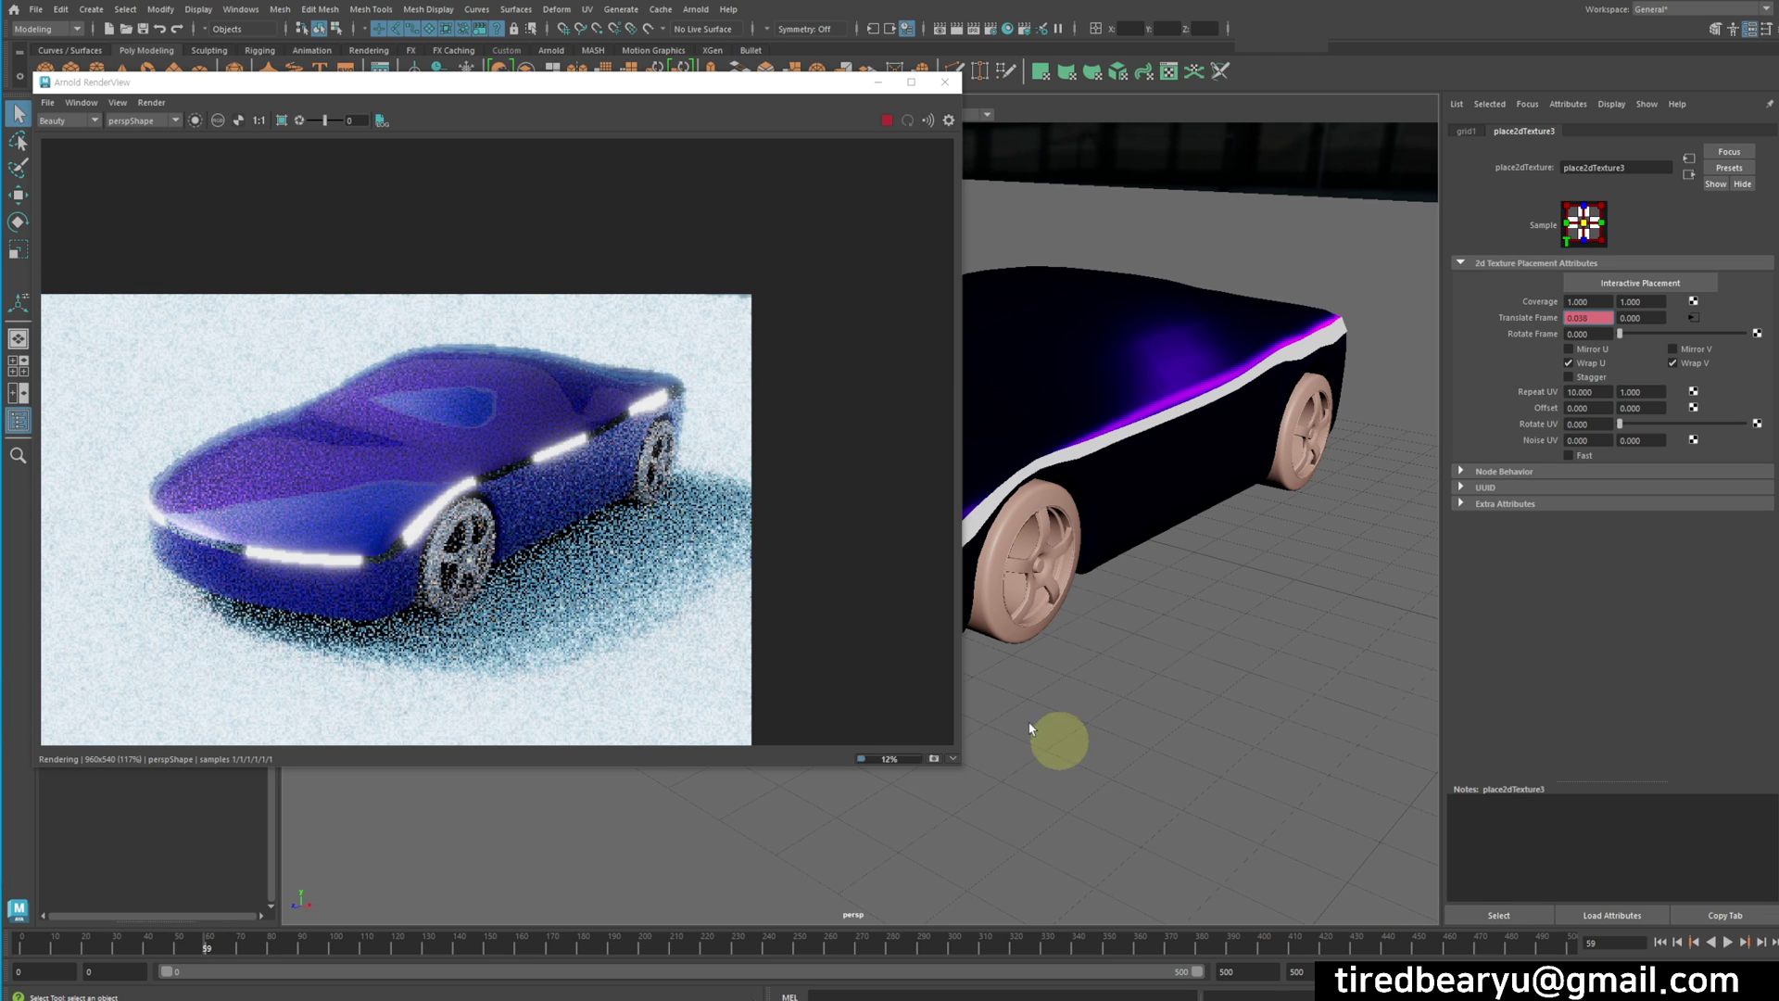
View the car from the front and resume playback to check the light segments moving across its nose
alt+right_drag(1119, 656, 1089, 615)
alt+drag(1171, 619, 1307, 662)
click(1729, 943)
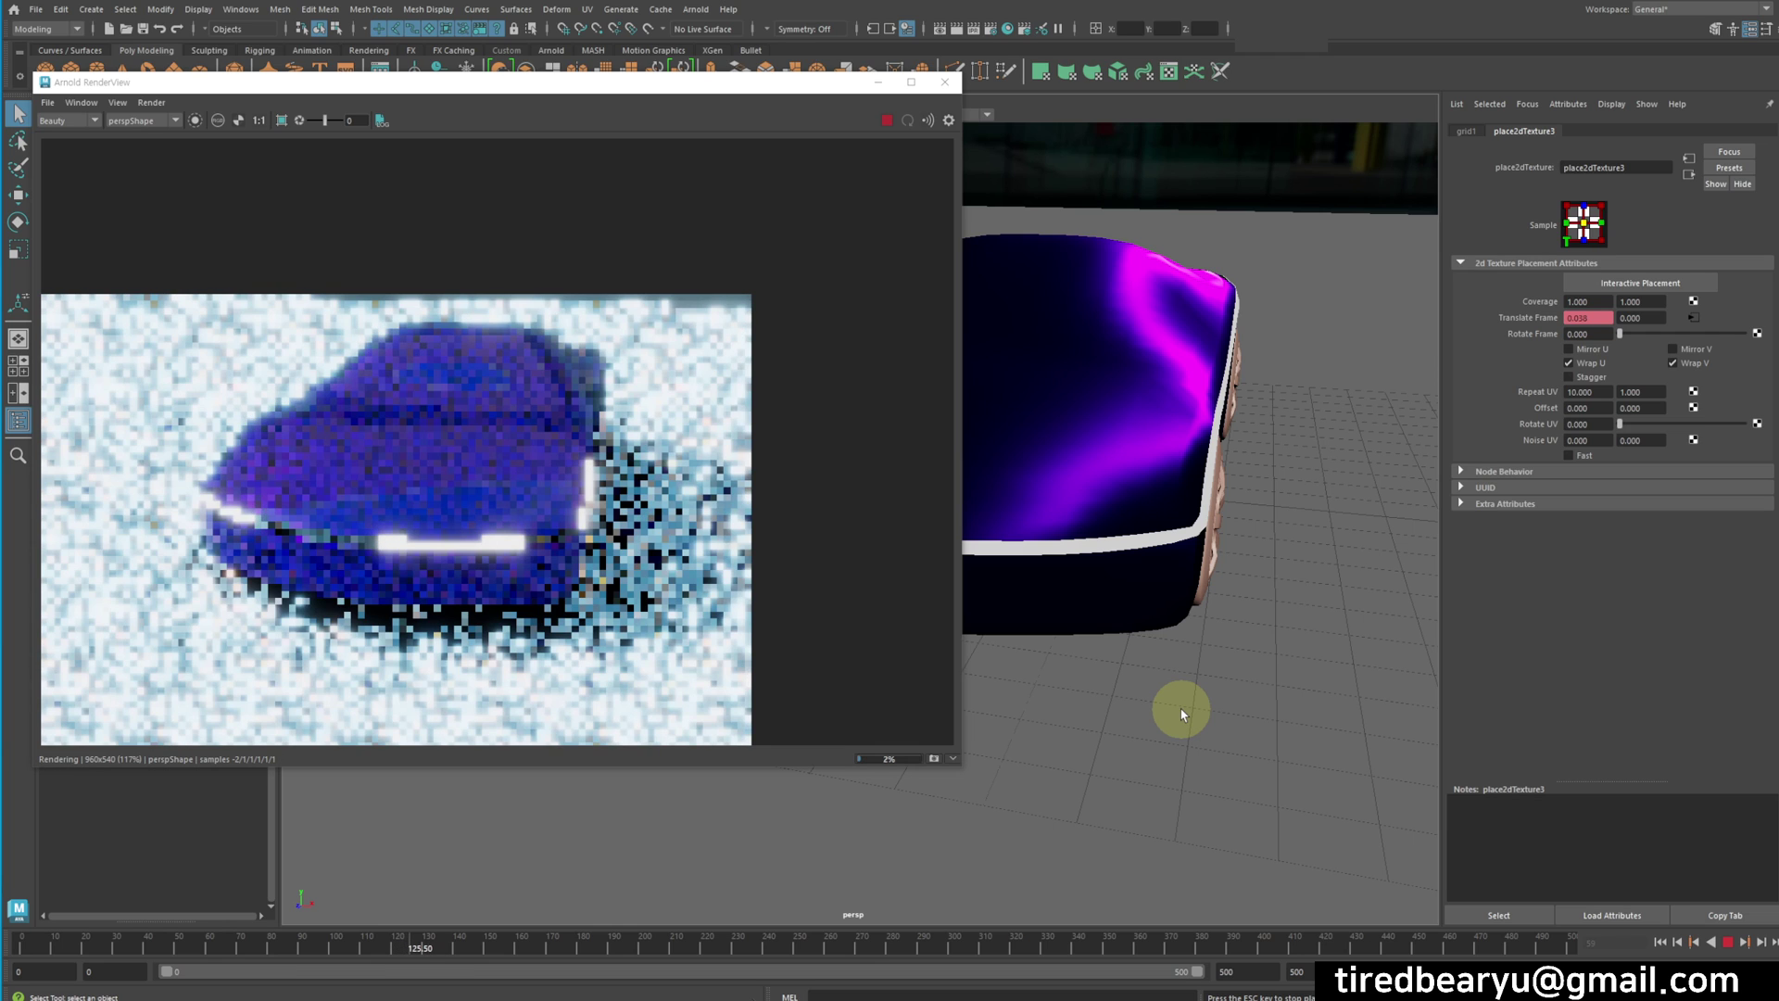
click(1728, 942)
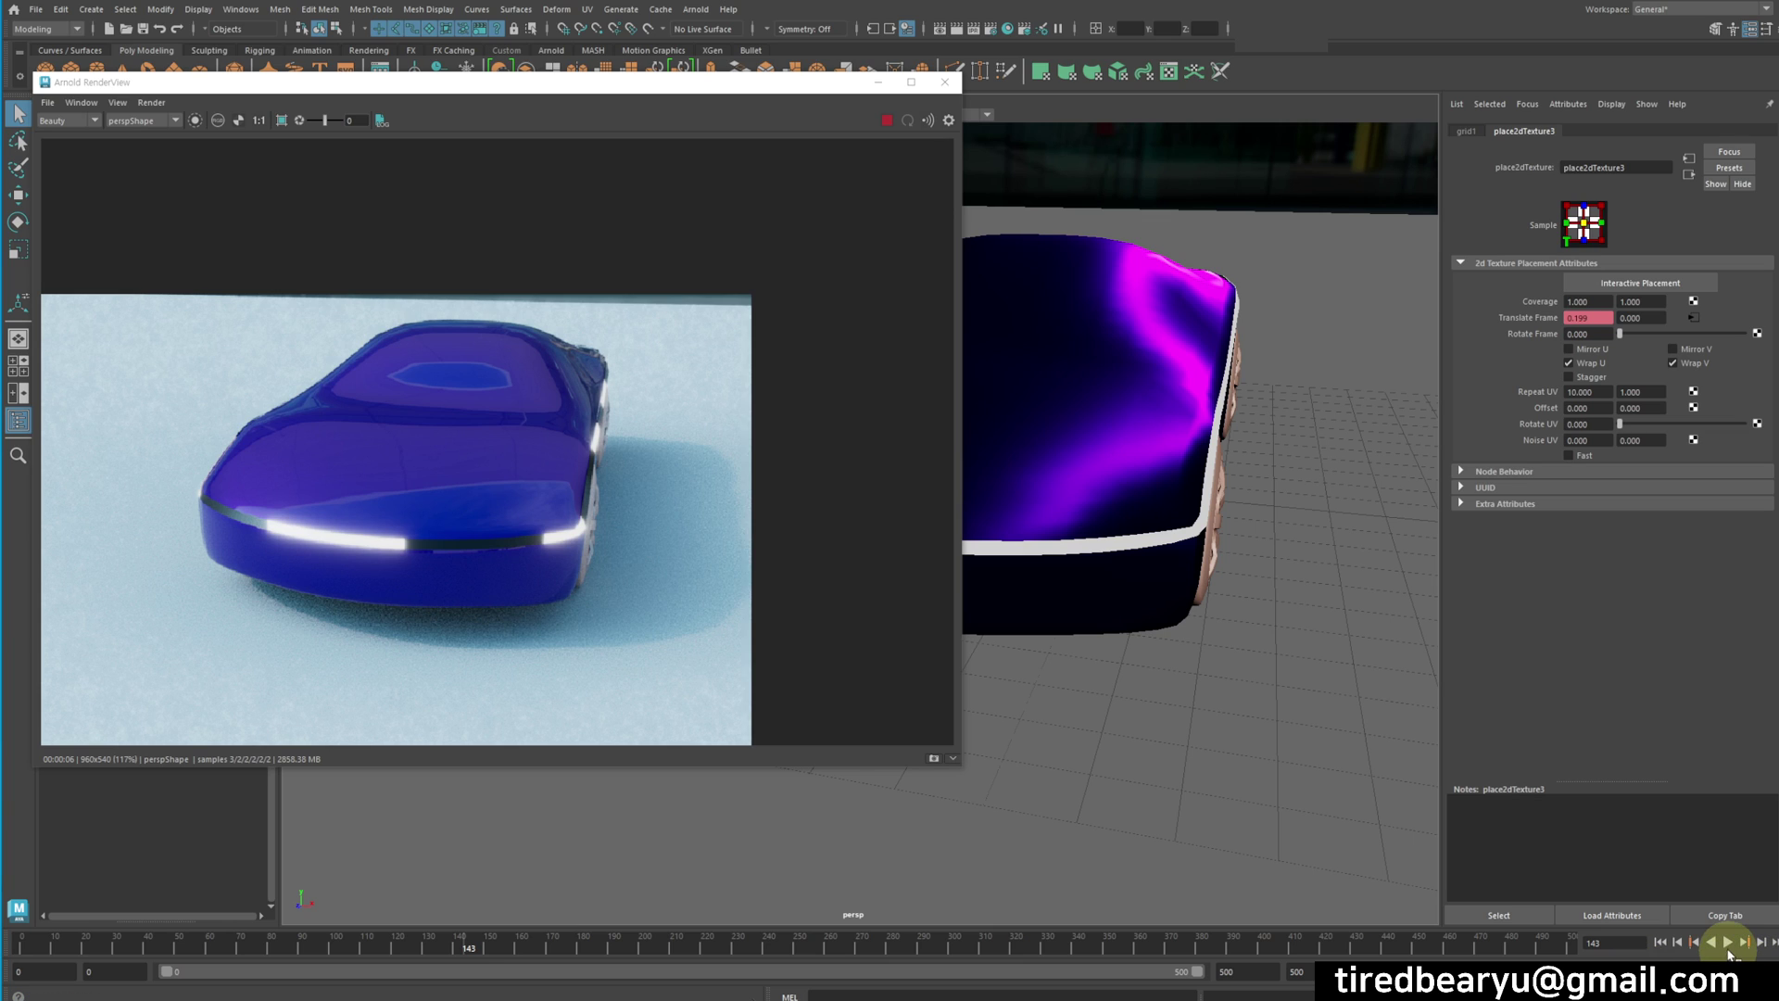
click(1729, 943)
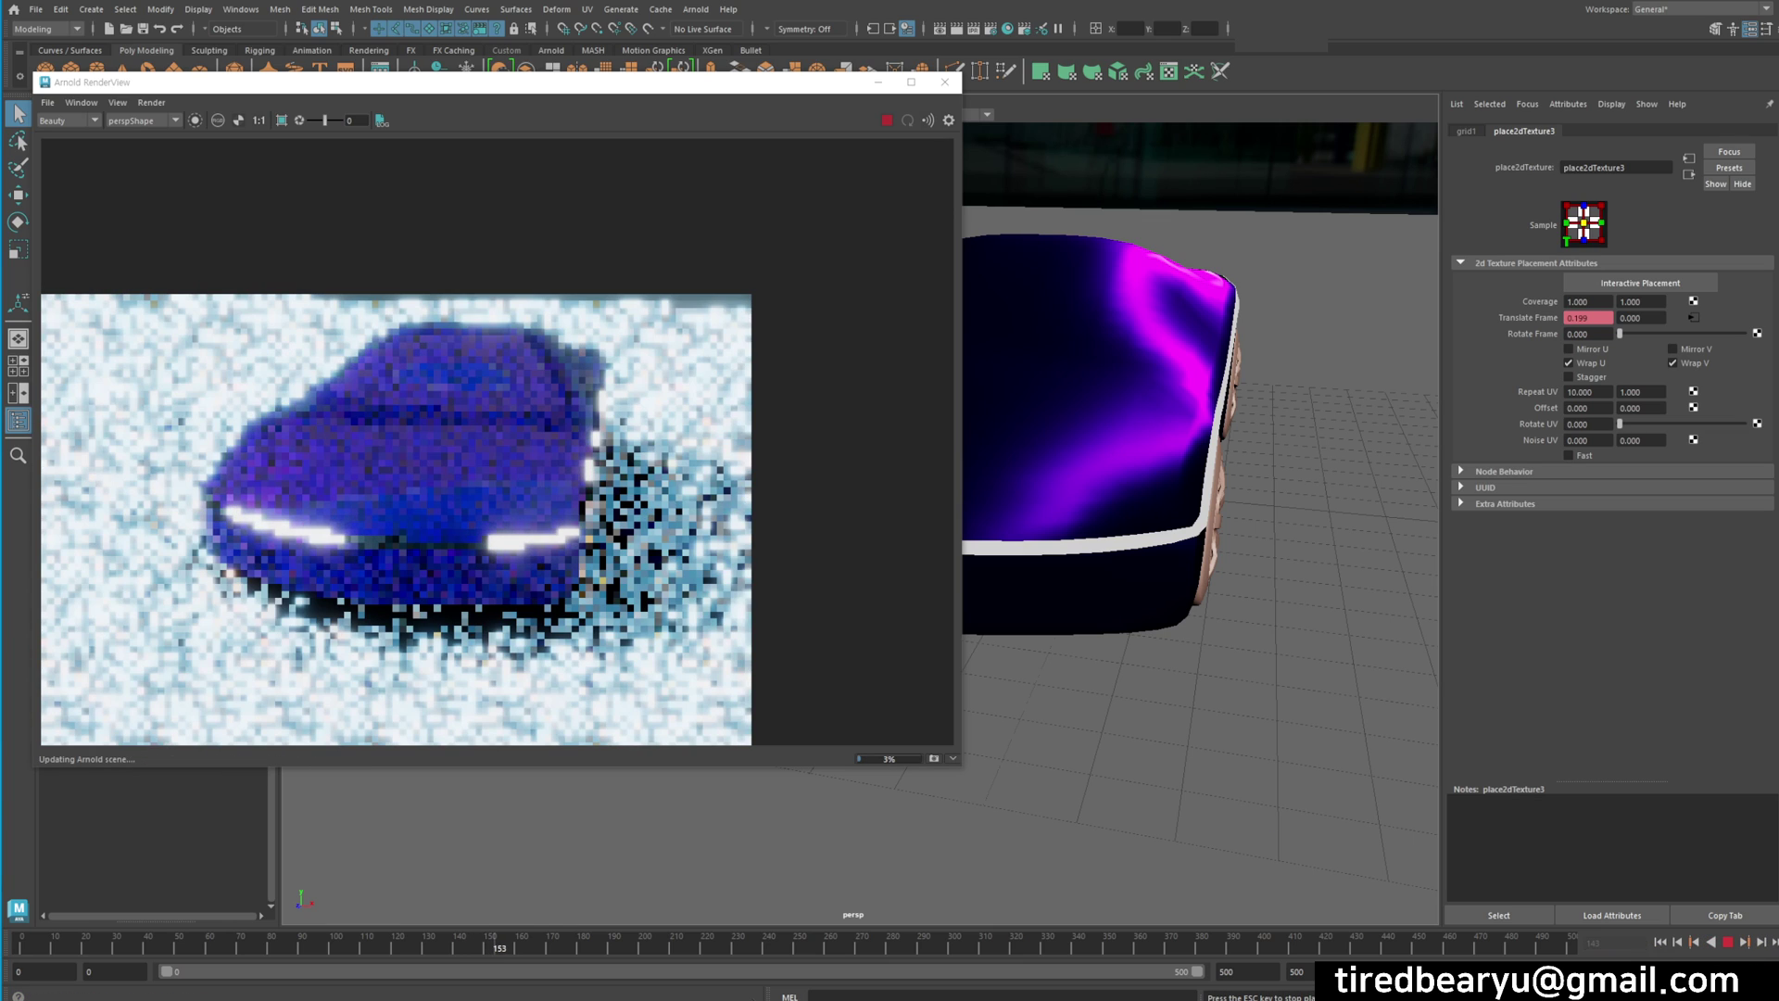